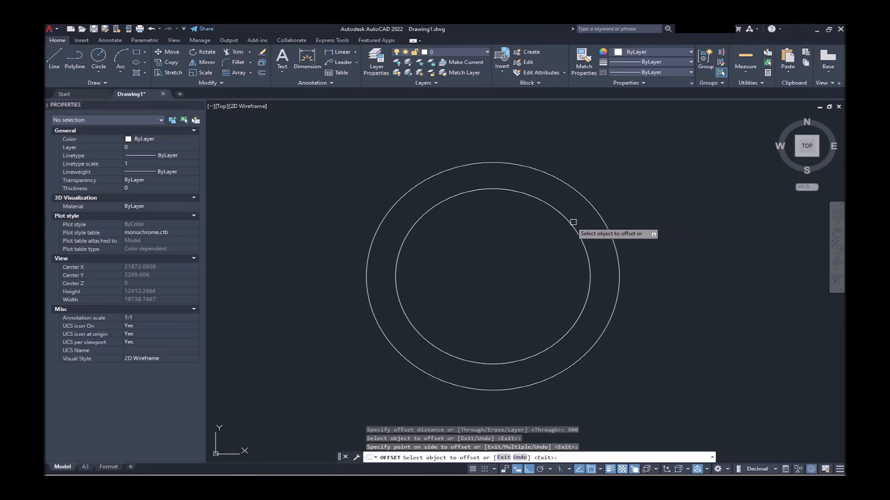
Offset the inner of the two concentric circles inward by 250.
left_click(568, 221)
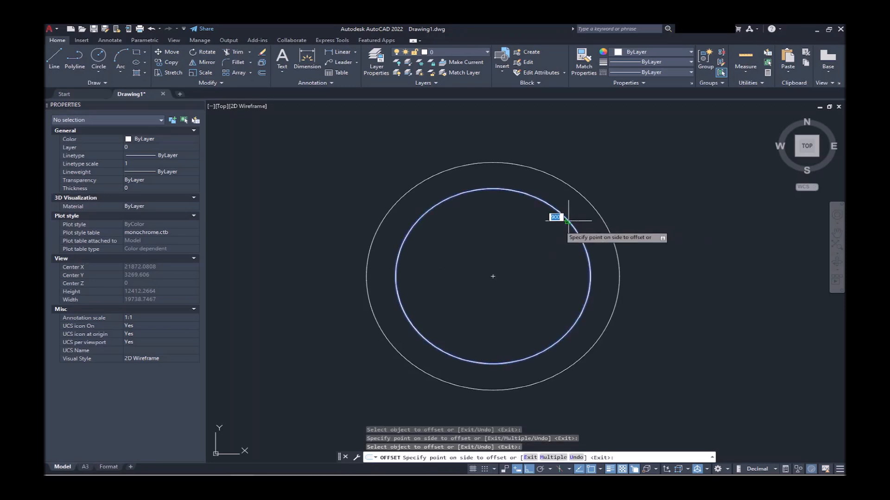
left_click(548, 239)
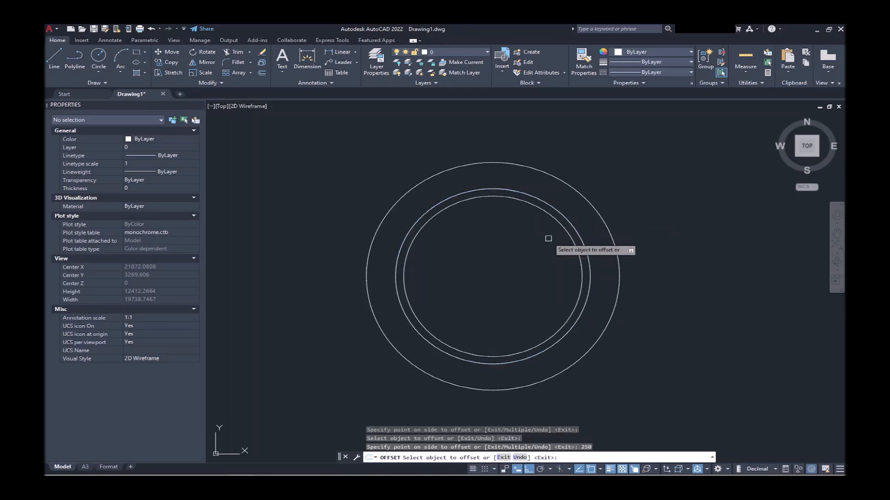
key("Return")
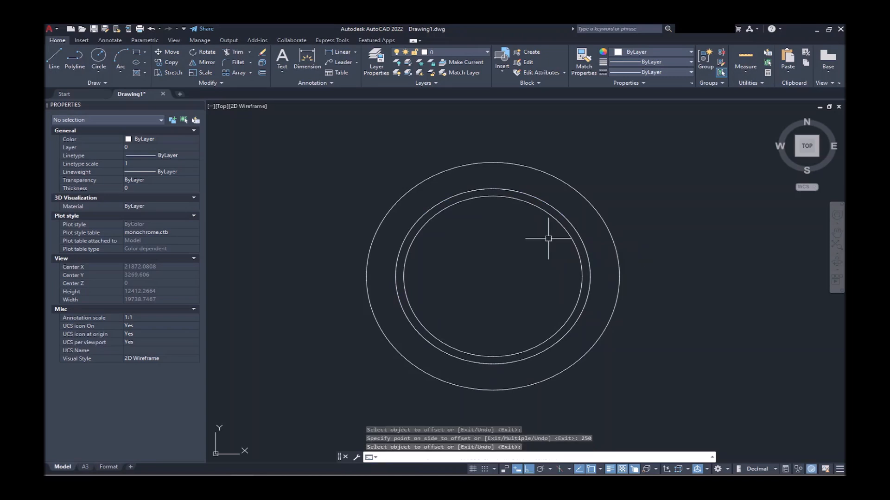
Draw a line about 5587 long at 45° from the circles' common center past the outermost circle, with ortho off.
type("l")
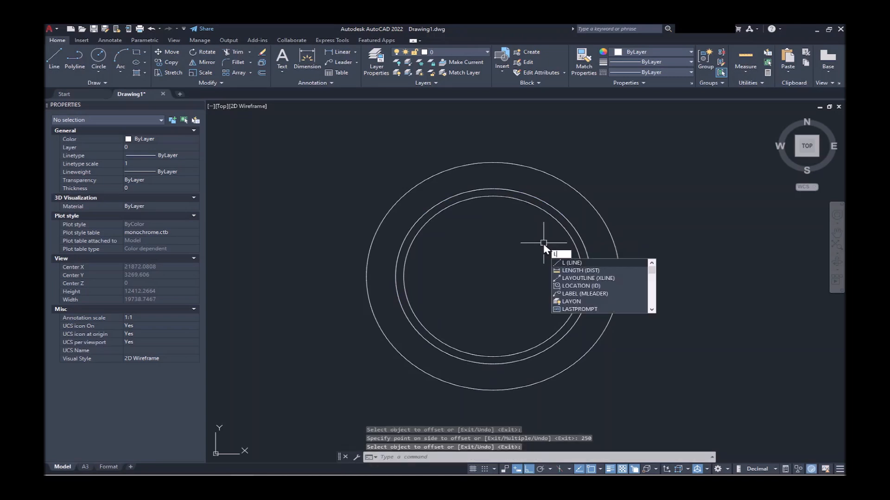
key("Return")
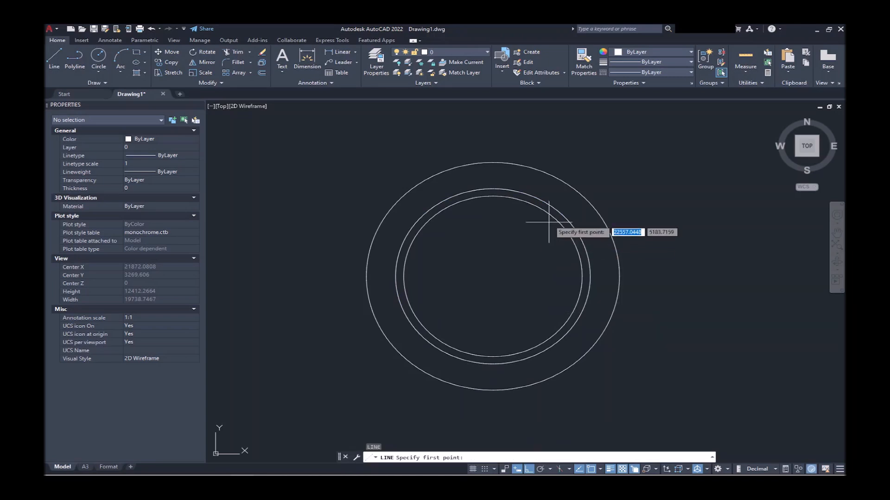
left_click(493, 276)
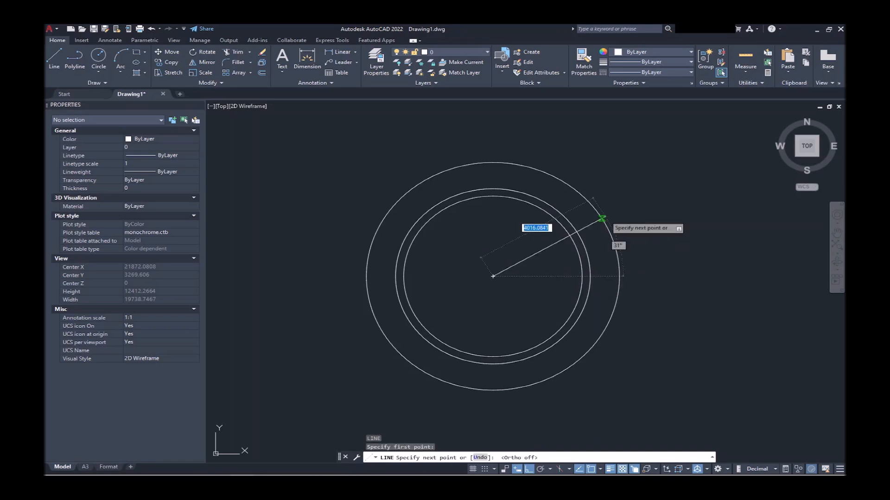
key("F8")
key("Tab")
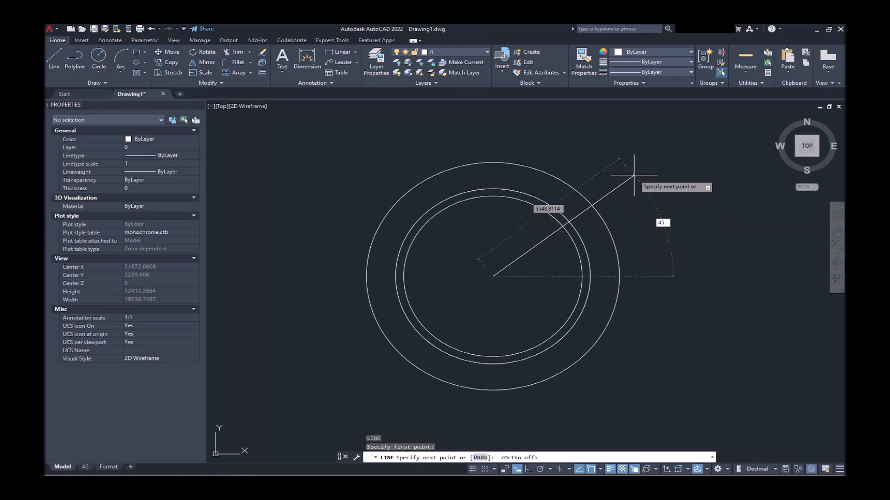
key("Tab")
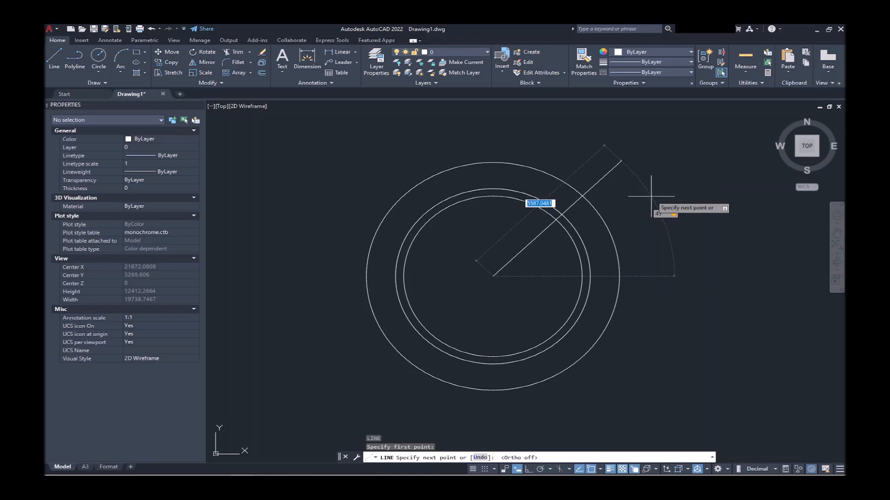
key("Return")
key("Return")
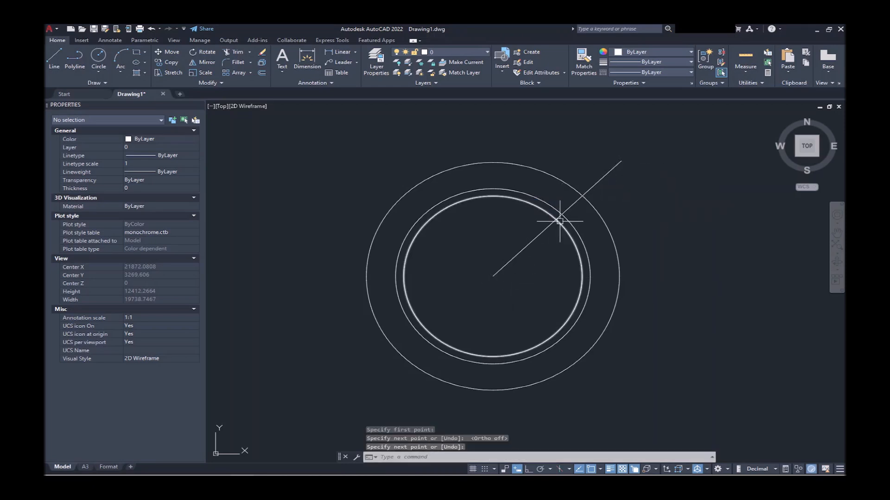
Draw a circle of radius 250 centered on the intersection of the diagonal line and the innermost large circle.
type("c")
key("Return")
scroll(540, 218, "up", 5)
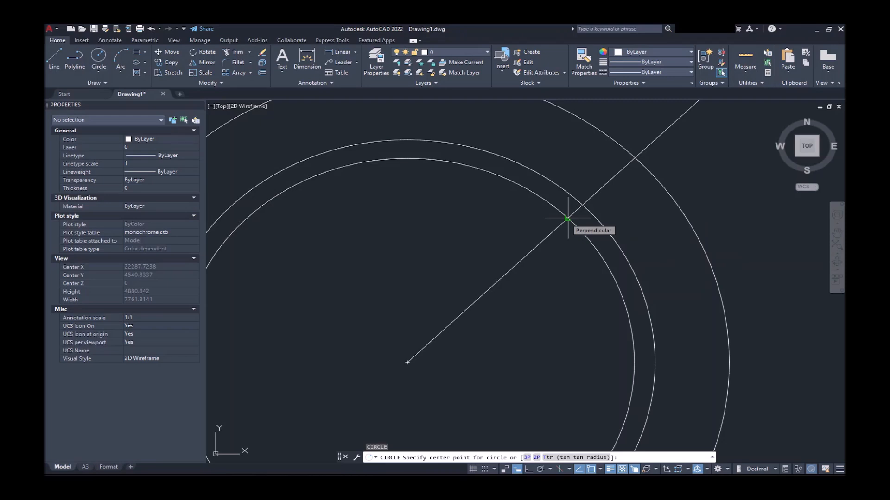
type("inter")
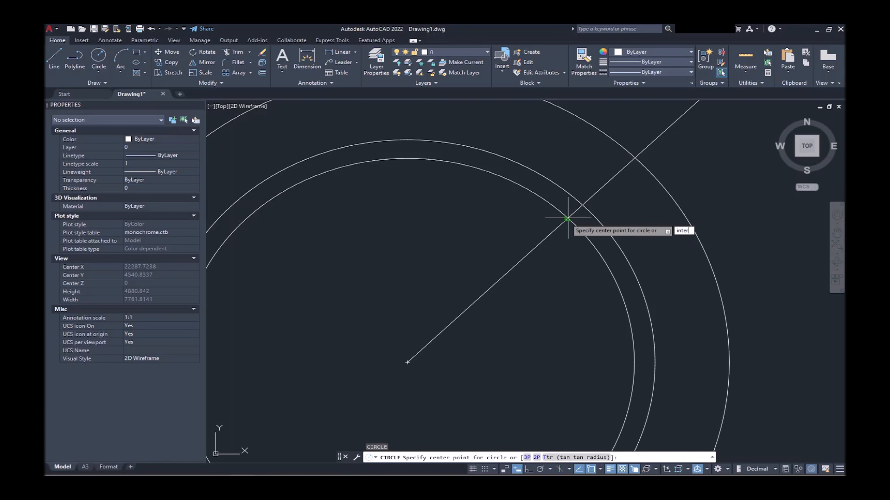
type("inter")
key("Return")
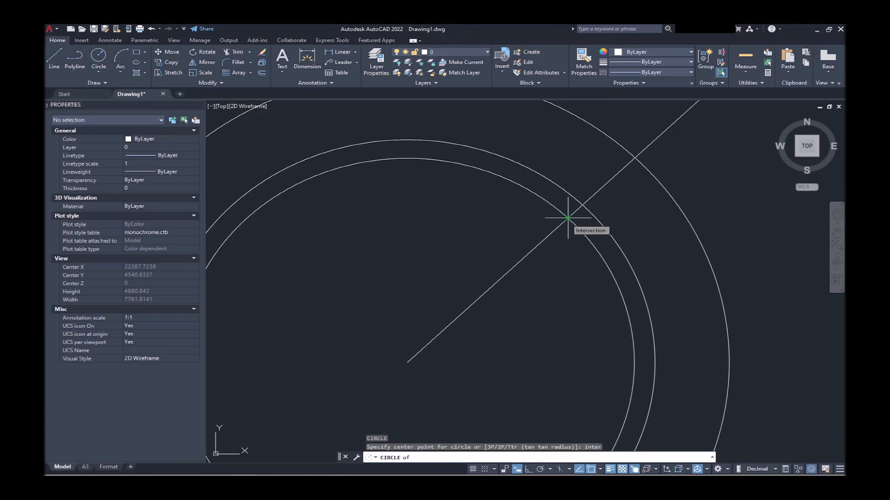
left_click(568, 218)
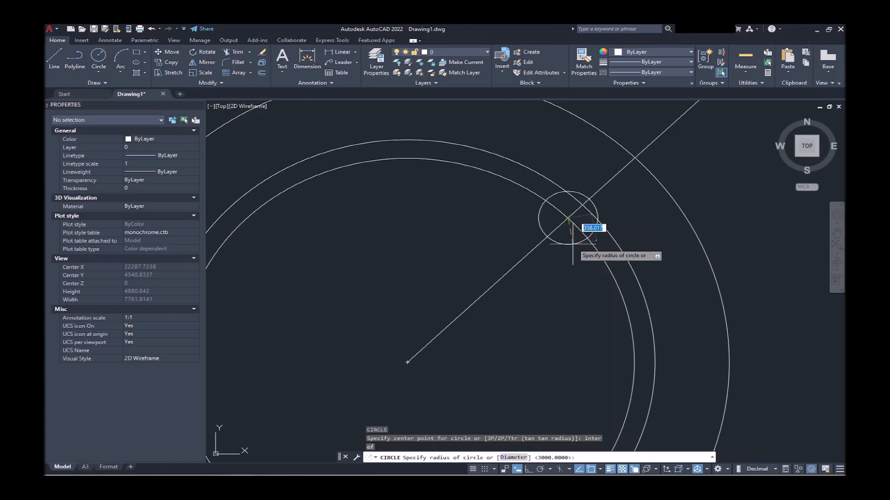
type("250")
key("Return")
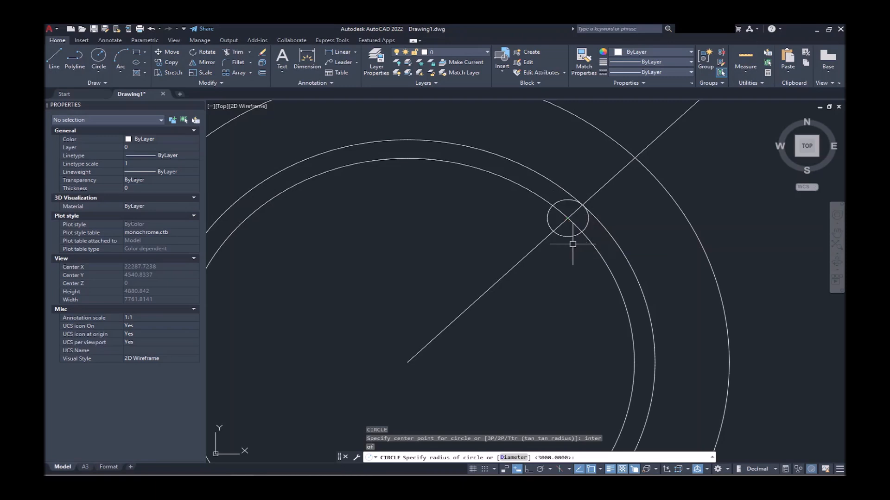
Erase the diagonal construction line.
left_click(544, 237)
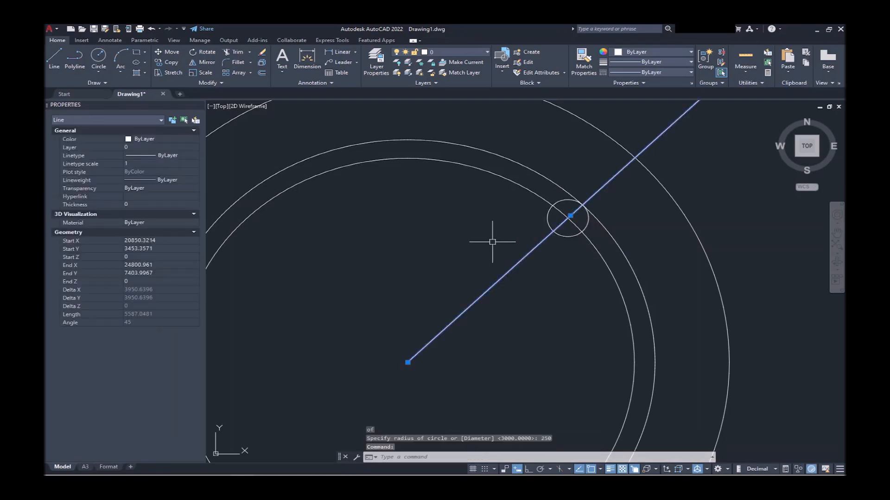
type("e")
key("Return")
Mirror the small circle about the vertical axis through the large circles' center, keeping the original.
left_click(554, 220)
left_click(540, 226)
scroll(532, 219, "down", 3)
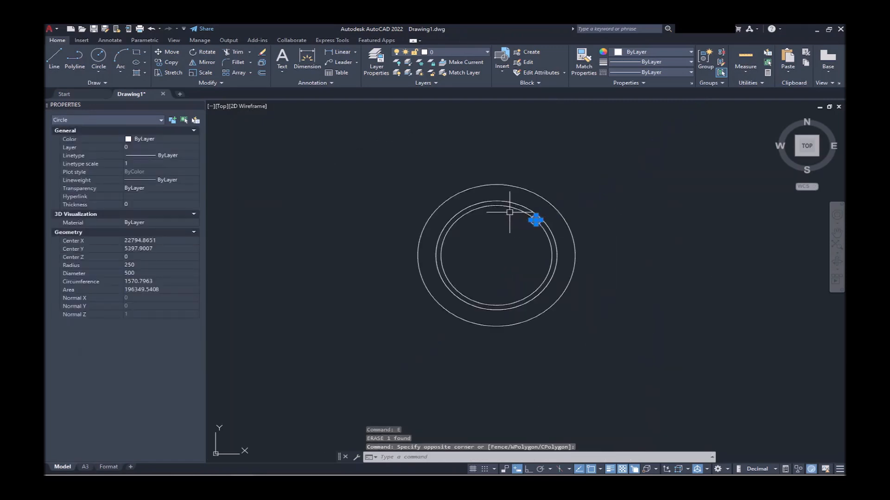
type("mi")
key("Return")
left_click(497, 204)
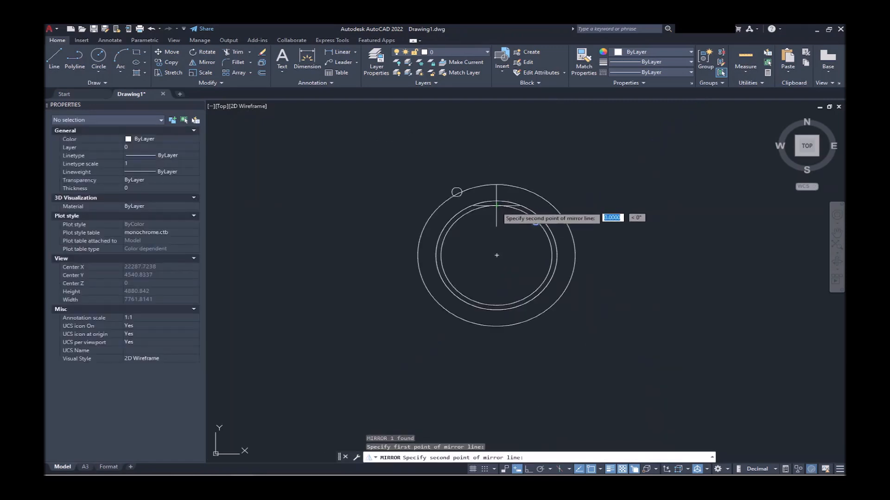
left_click(497, 254)
key("Return")
Mirror both upper small circles about the horizontal axis through the large circles' center, keeping the originals.
left_click(370, 196)
left_click(561, 230)
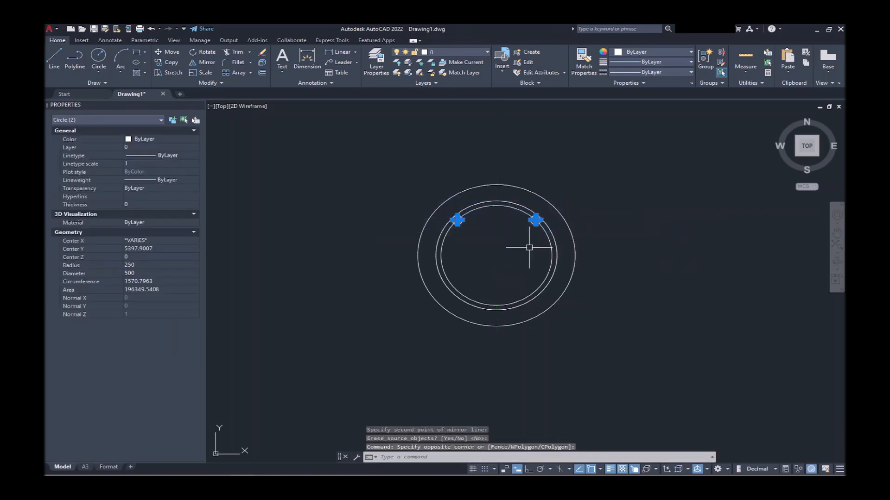
type("mi")
key("Return")
left_click(497, 255)
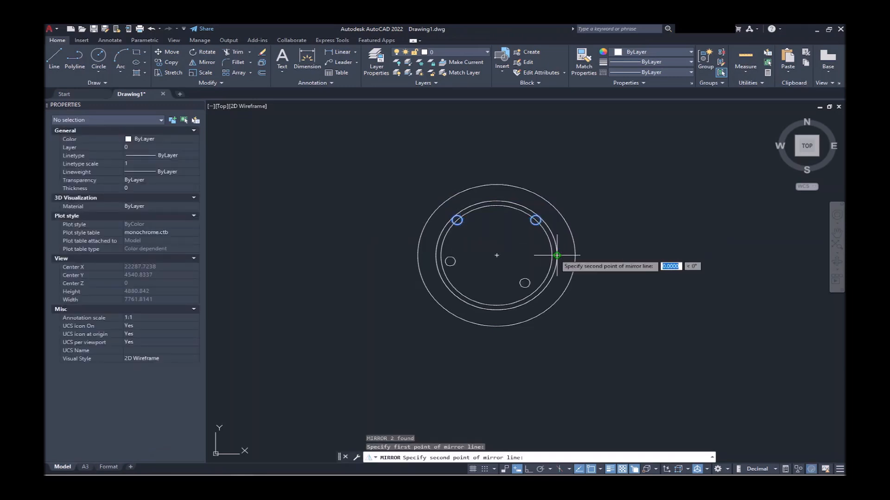
left_click(482, 254)
key("Return")
Draw a rectangle from the center of the lower-right small circle to the center of the upper-left small circle.
scroll(476, 240, "up", 1)
middle_click(499, 254)
middle_click(499, 254)
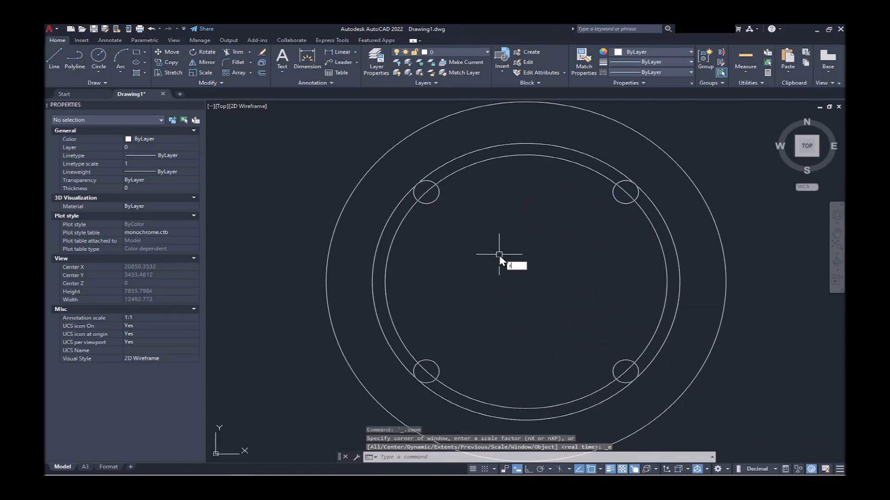
type("c")
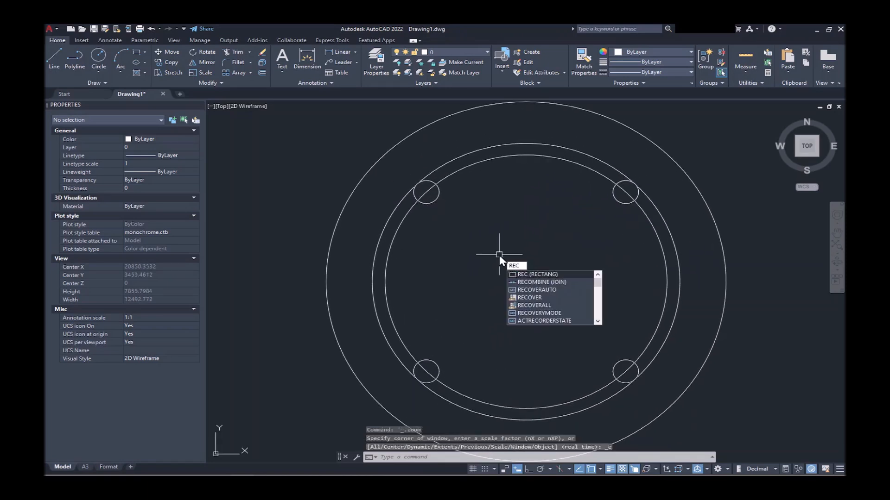
key("Return")
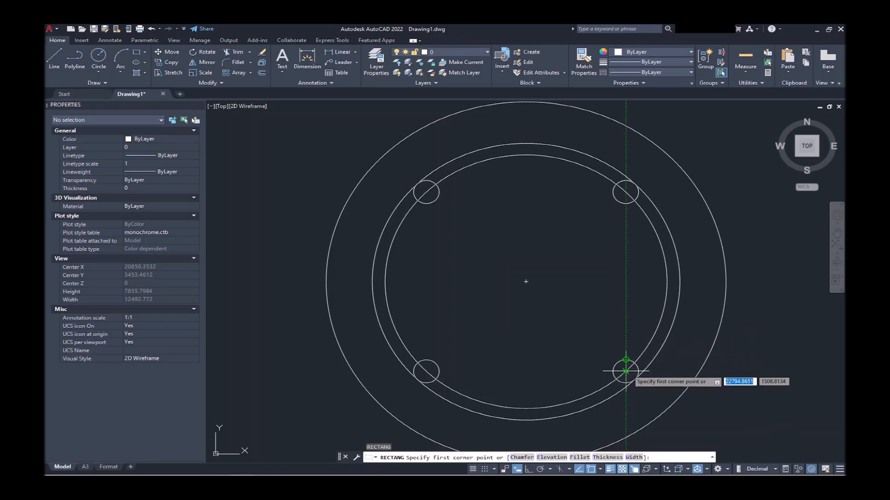
scroll(625, 371, "up", 4)
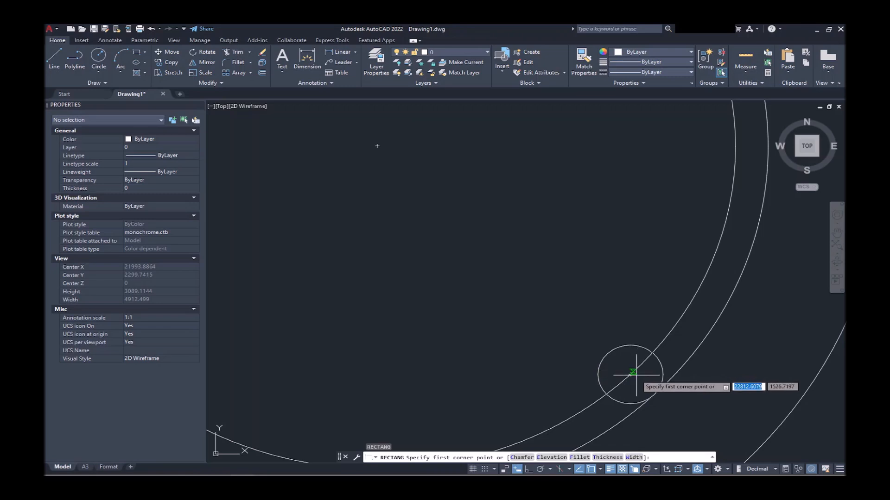
left_click(633, 372)
scroll(627, 369, "down", 3)
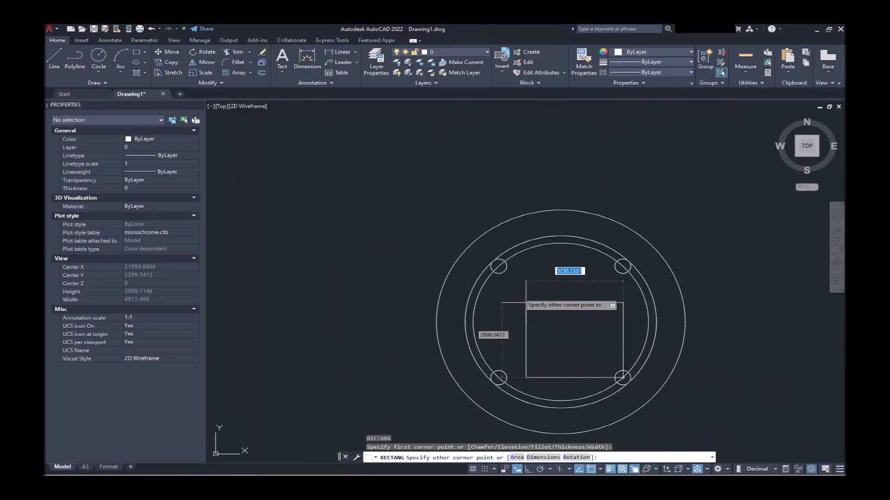
left_click(499, 266)
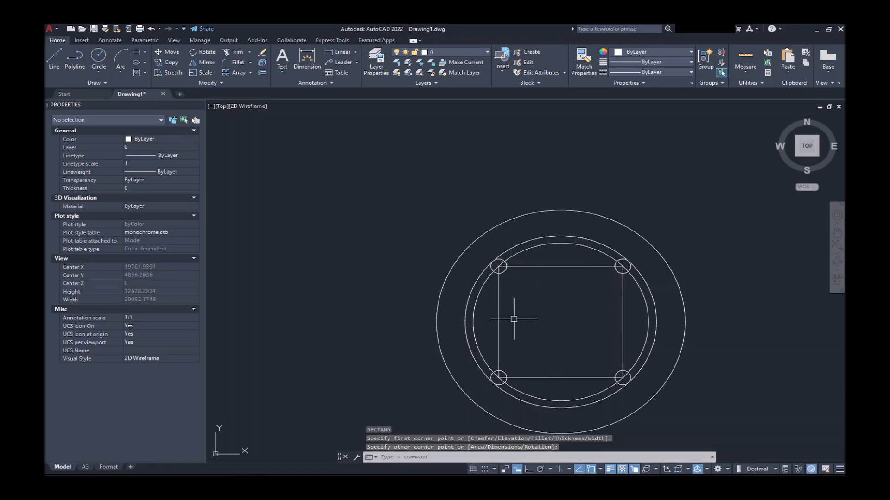
Offset the rectangle joining the small circles' centers outward by 250.
type("o")
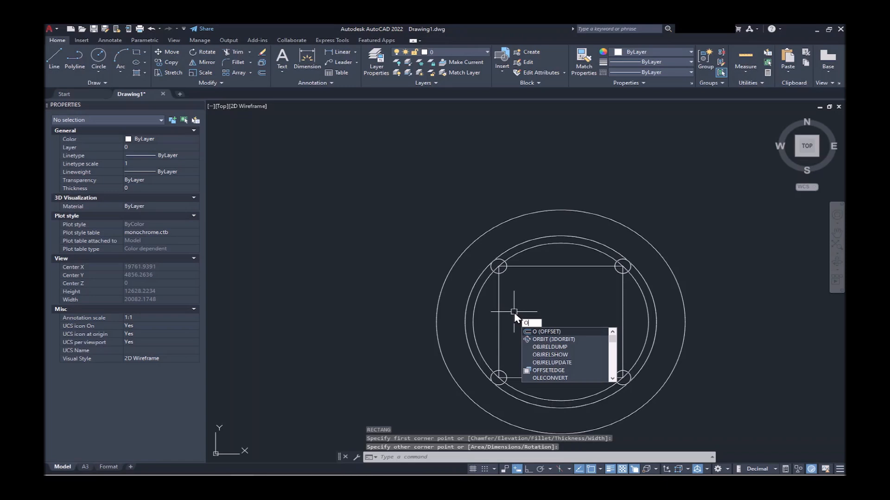
key("Return")
type("250")
key("Return")
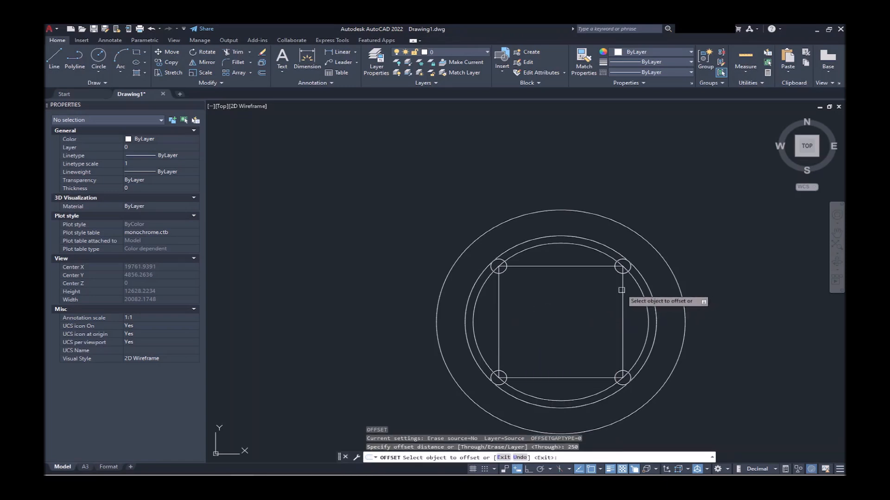
left_click(623, 291)
left_click(669, 281)
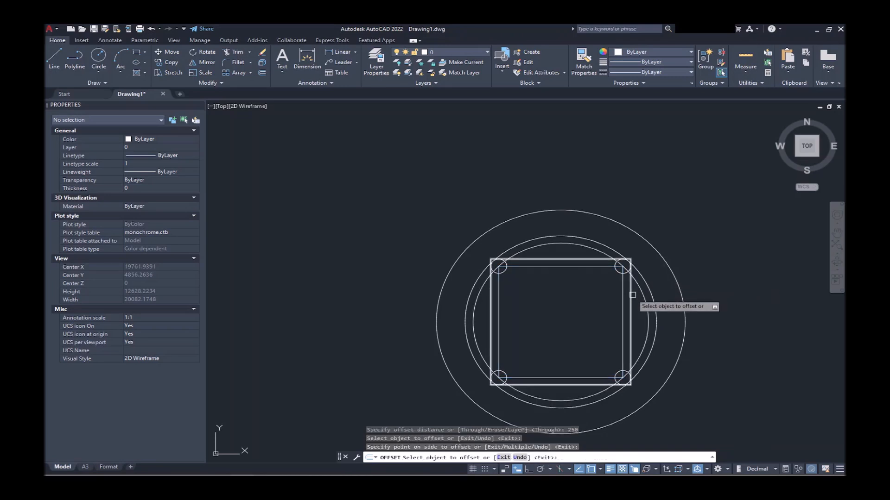
Offset the larger of the two rectangles outward by 900.
left_click(631, 291)
type("900")
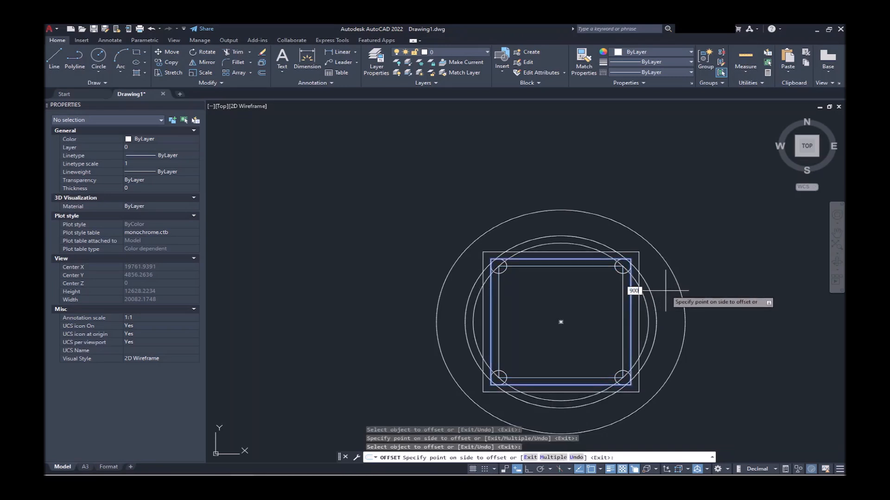
key("Return")
key("Return")
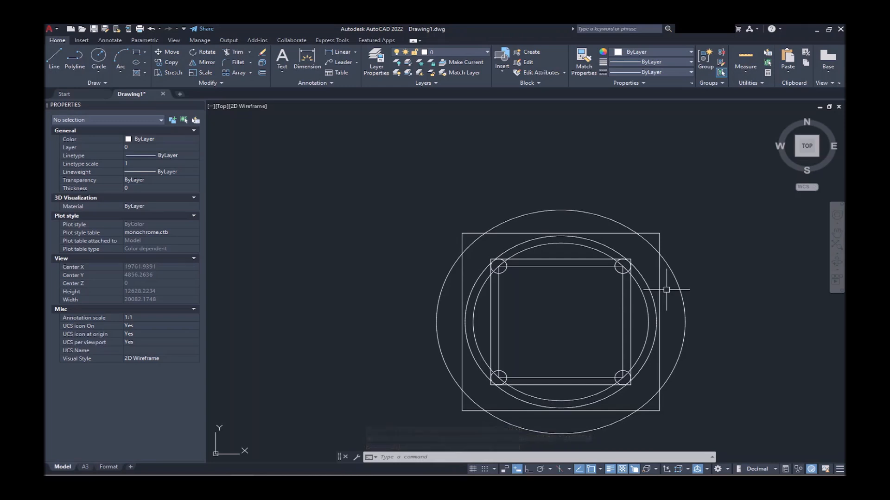
left_click(646, 308)
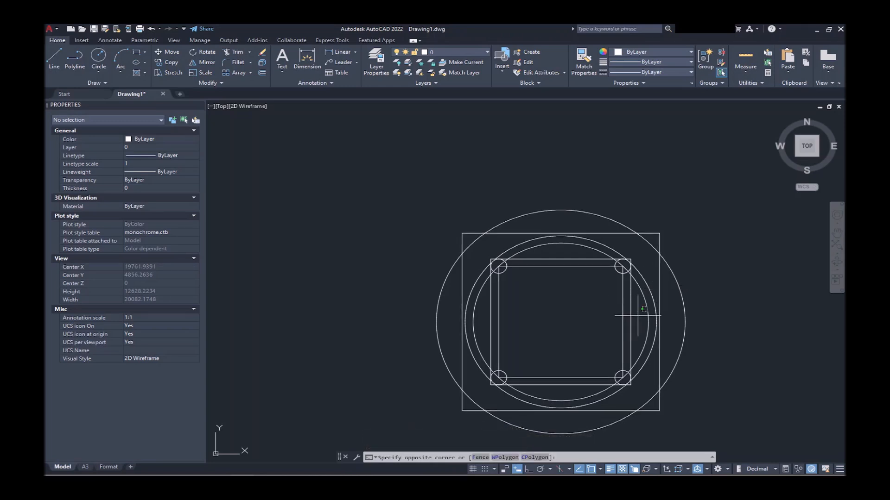
left_click(602, 309)
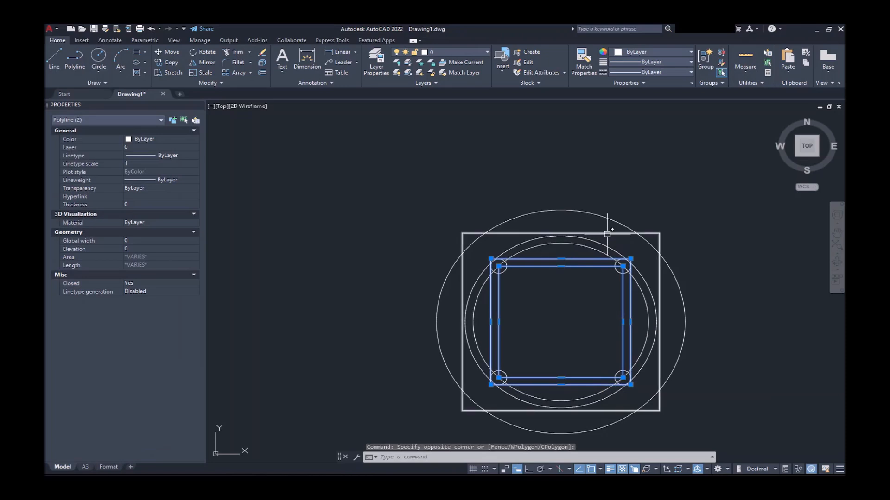
key("Escape")
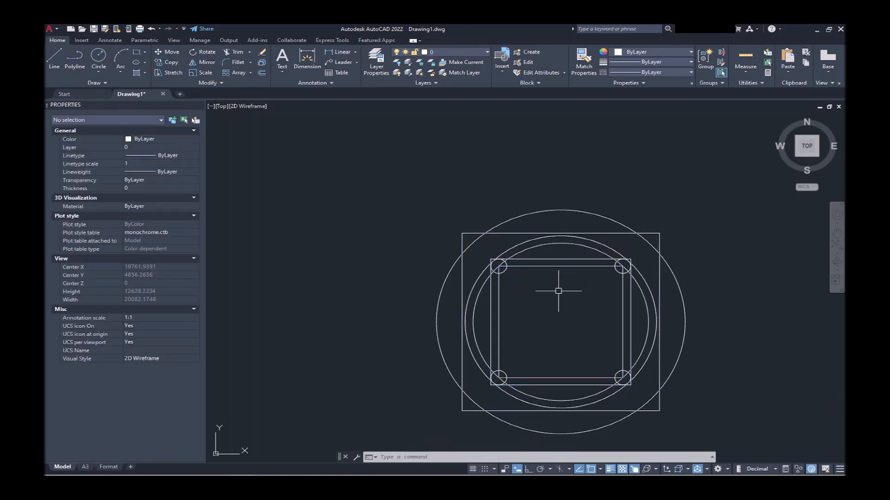
Extend the sides of the two inner squares at their upper-right corner to the outer square, using it as the boundary.
left_click(670, 410)
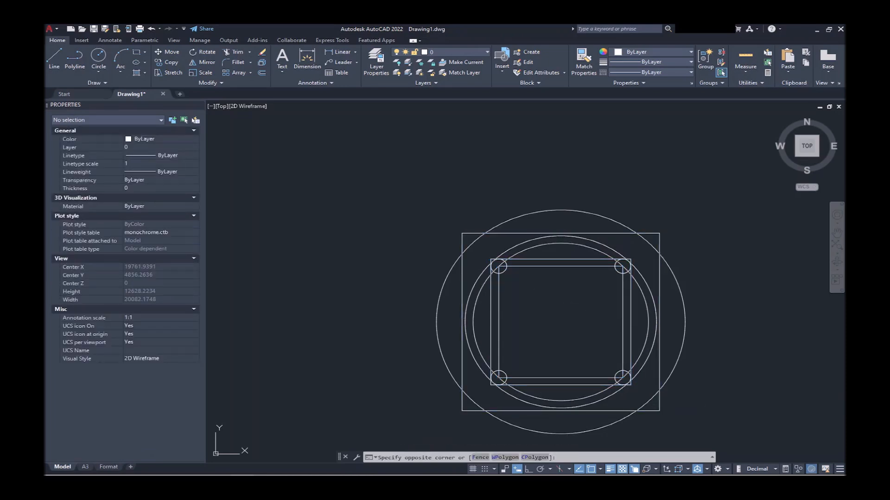
left_click(657, 419)
left_click(469, 226)
left_click(453, 239)
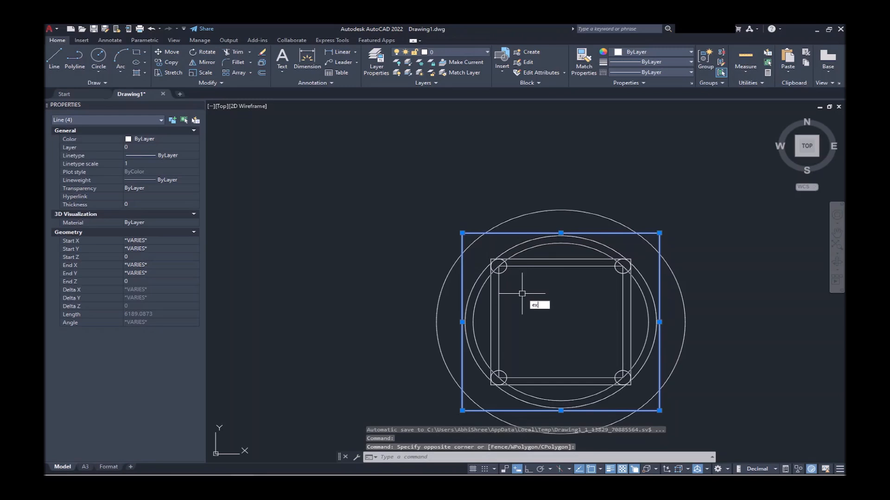
key("Return")
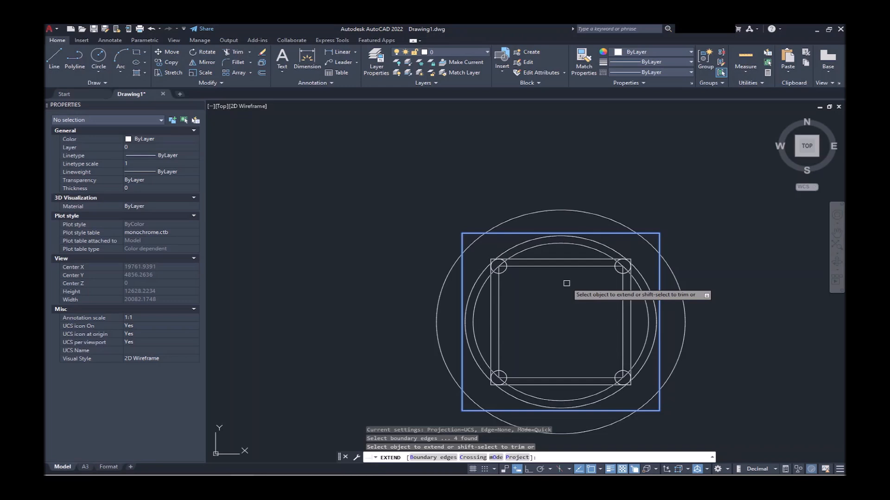
left_click(593, 280)
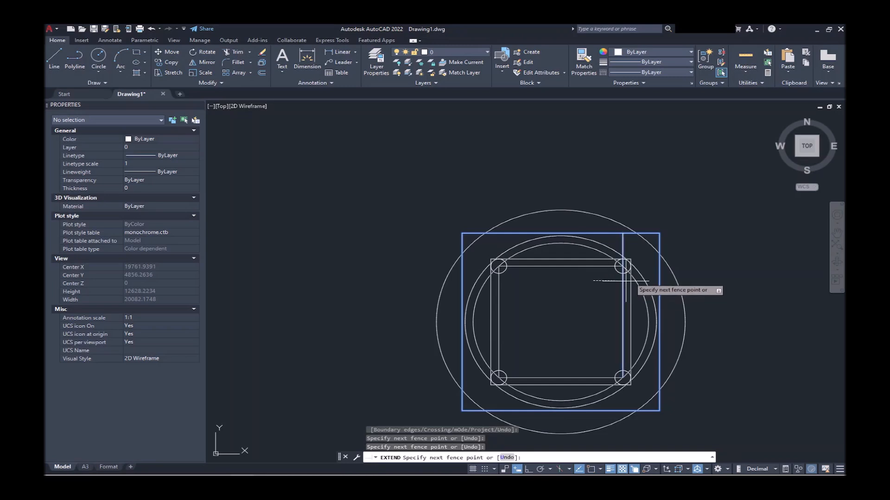
left_click(638, 270)
left_click(592, 275)
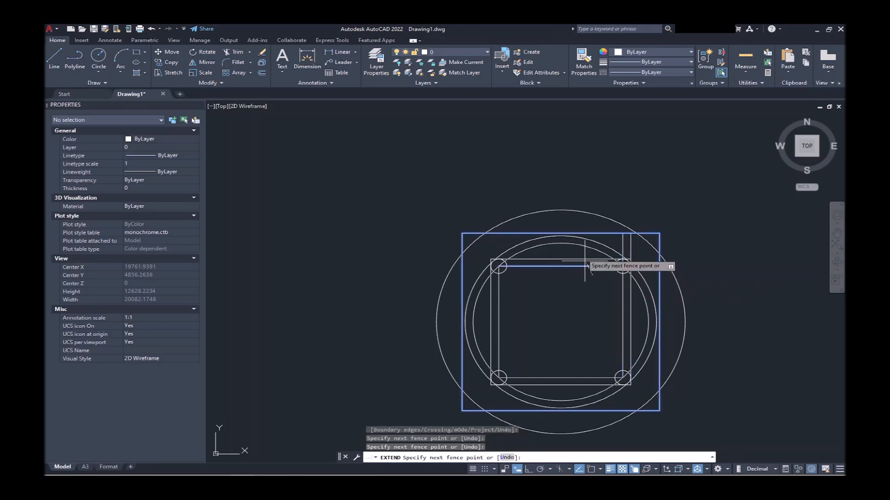
key("Return")
Extend the sides of the two inner squares at their upper-left and lower-left corners to the outer square.
left_click(522, 278)
left_click(528, 253)
left_click(507, 278)
left_click(485, 295)
left_click(484, 312)
left_click(508, 368)
left_click(513, 370)
left_click(512, 393)
key("Return")
Extend the sides of the two inner squares at their lower-right corner to the outer square.
left_click(570, 367)
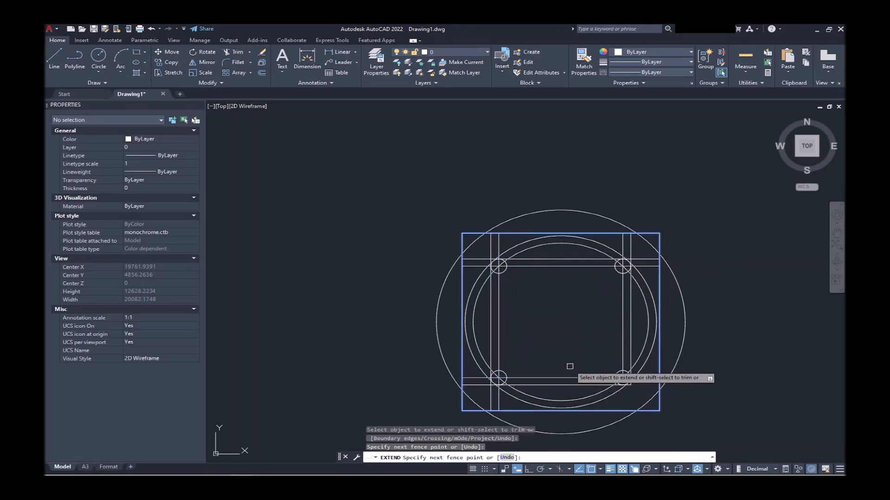
left_click(591, 388)
left_click(595, 351)
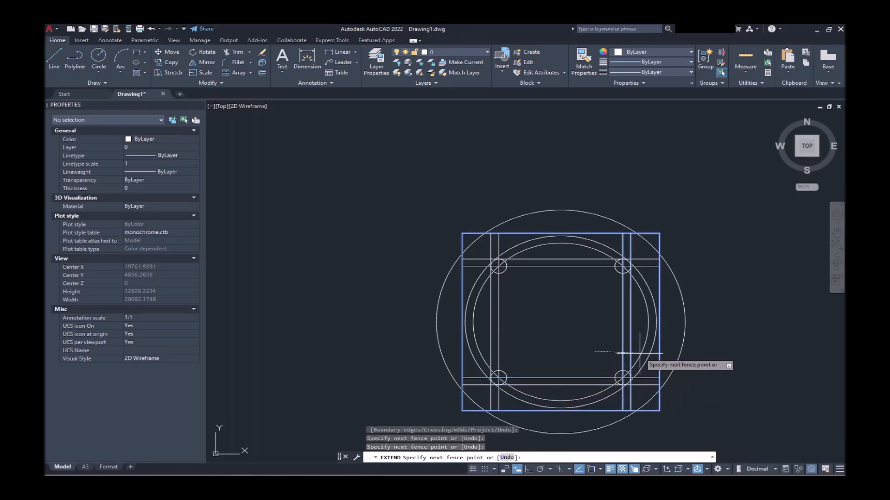
left_click(639, 353)
key("Return")
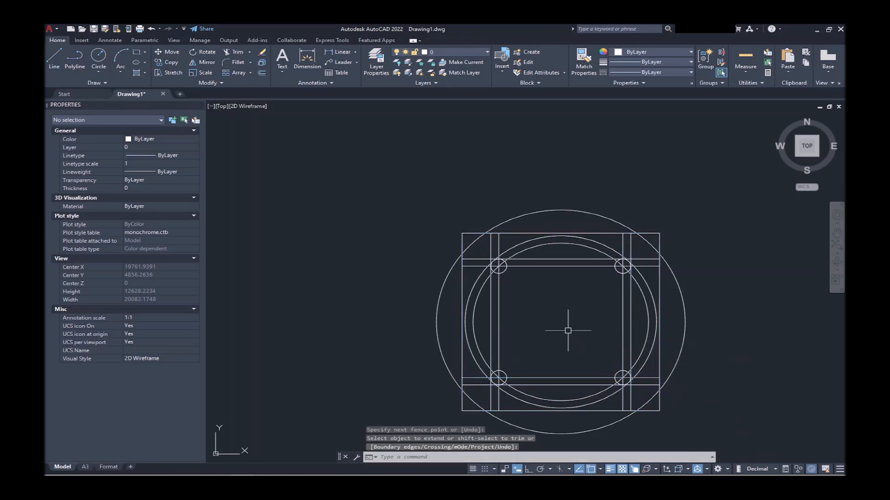
Copy the outer square's upper edge, the horizontal line just below it and the four inner vertical lines straight up above the plan.
scroll(619, 389, "up", 2)
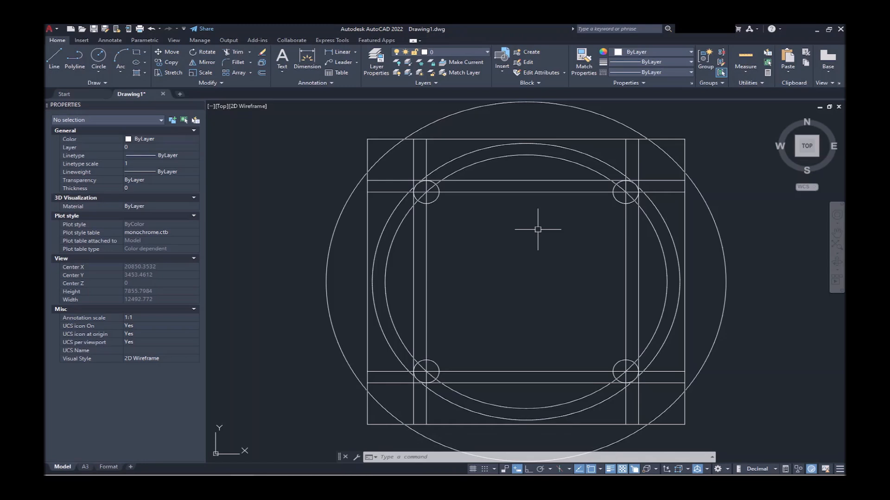
left_click(299, 122)
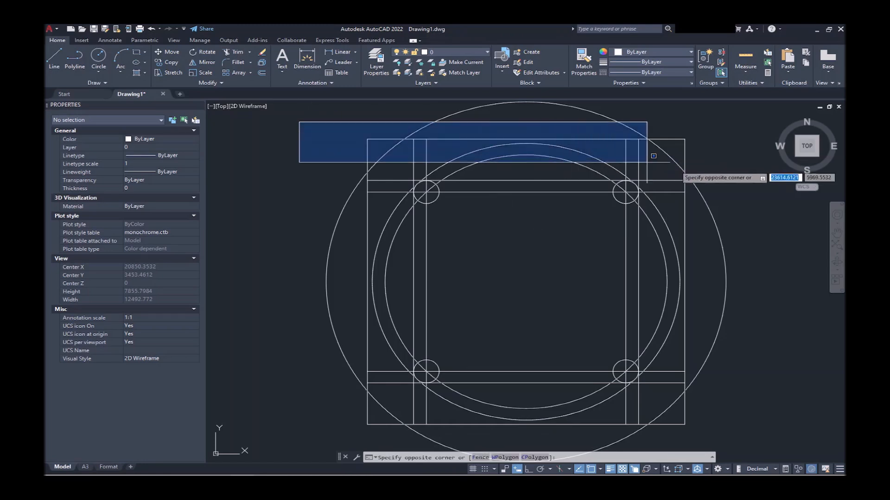
left_click(693, 184)
left_click(644, 155)
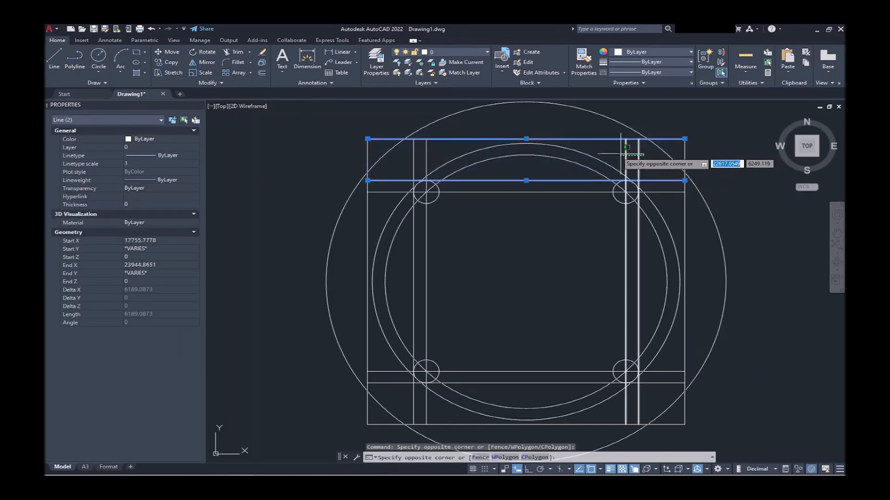
left_click(617, 152)
scroll(417, 135, "down", 3)
left_click(443, 153)
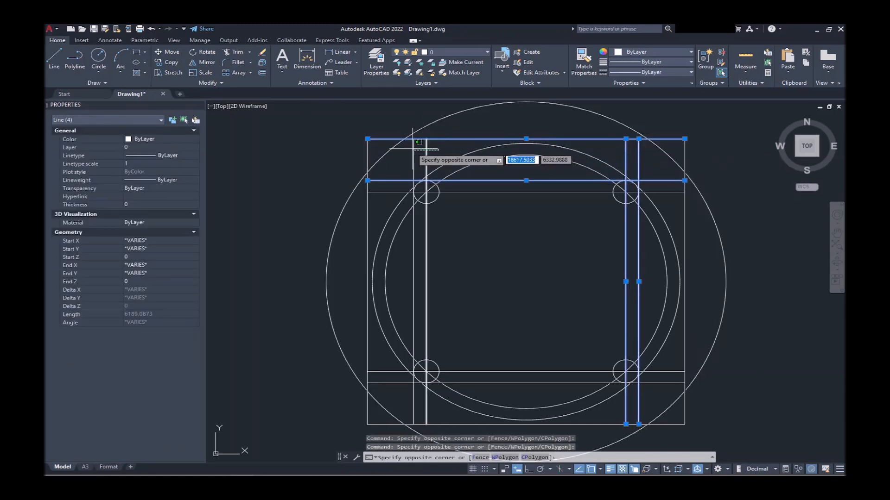
left_click(408, 144)
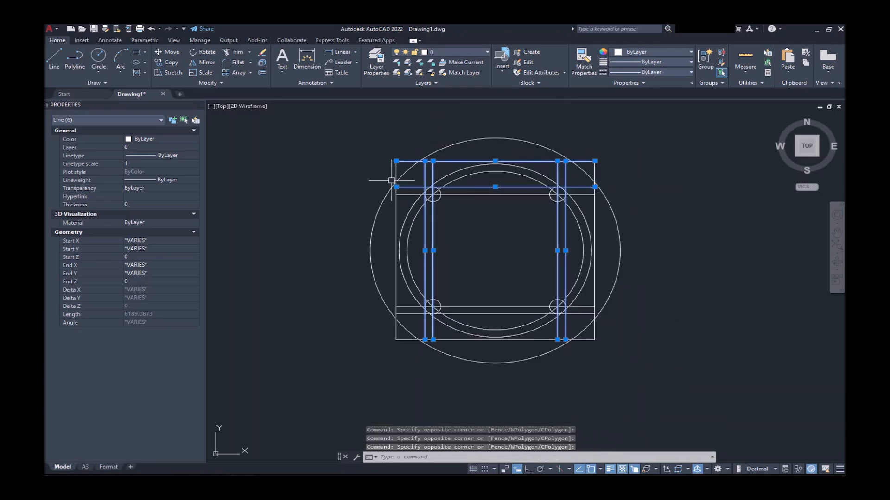
key("F8")
type("cond ")
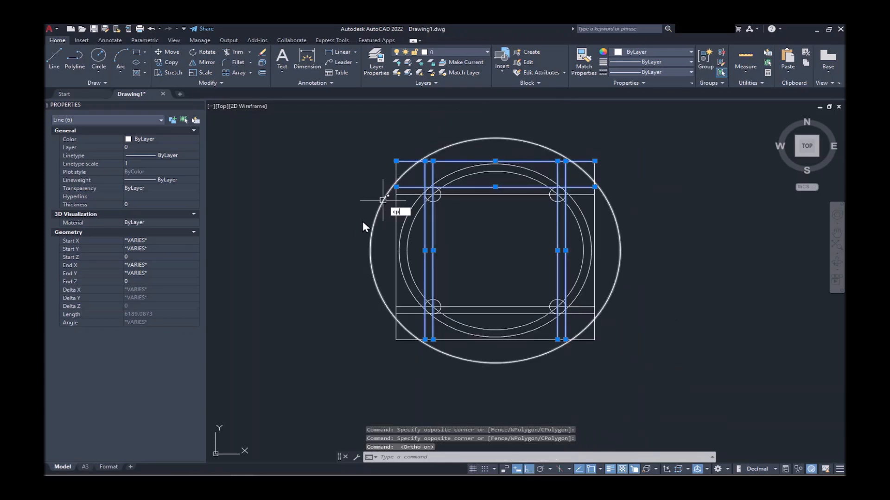
type("p")
key("Return")
left_click(358, 254)
scroll(354, 306, "down", 3)
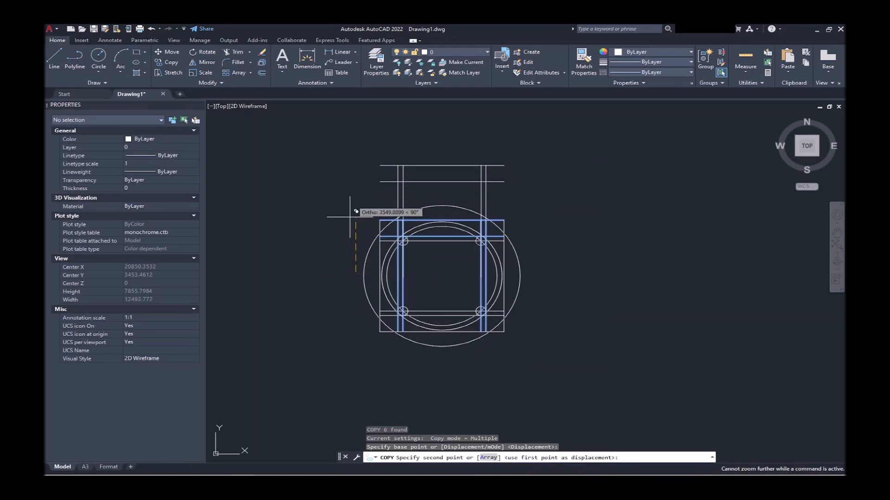
middle_click_drag(372, 189, 373, 238)
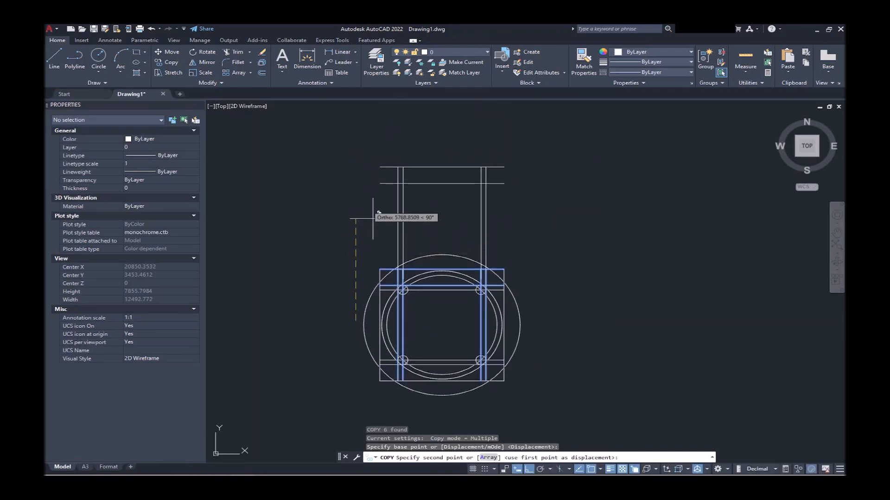
left_click(364, 182)
key("Return")
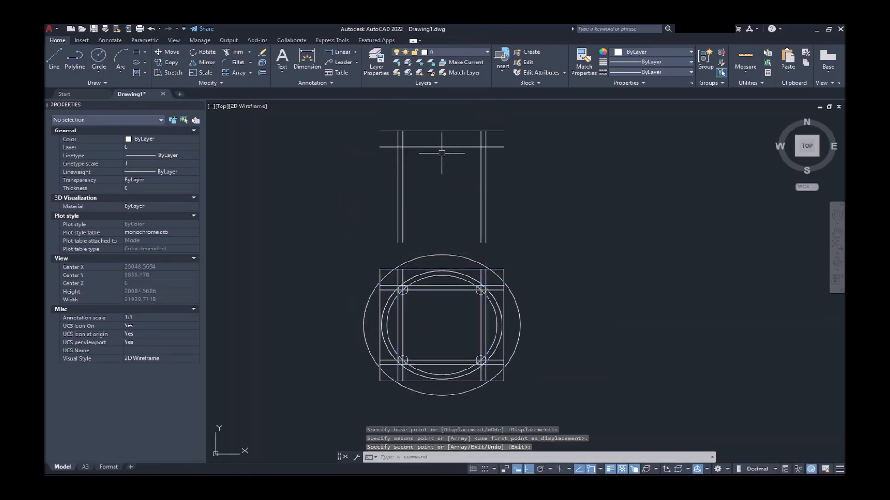
Erase the lower of the two copied horizontal lines above the plan.
left_click(441, 141)
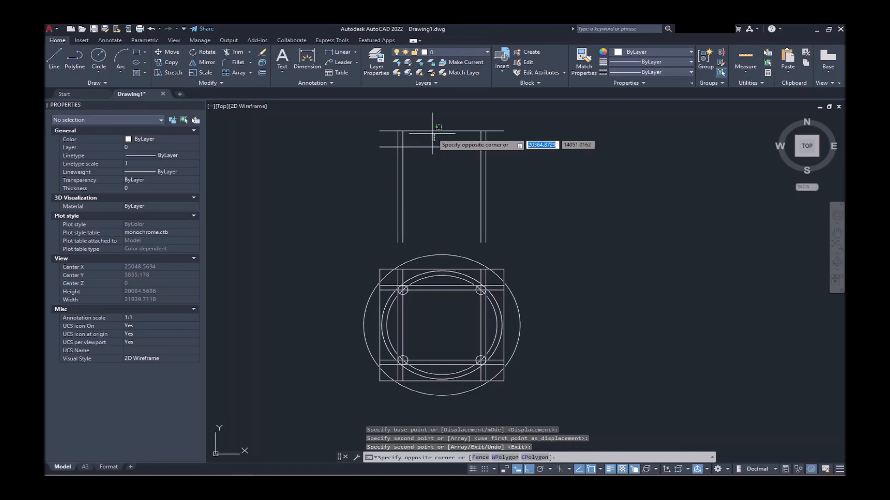
left_click(429, 161)
type("e")
key("Return")
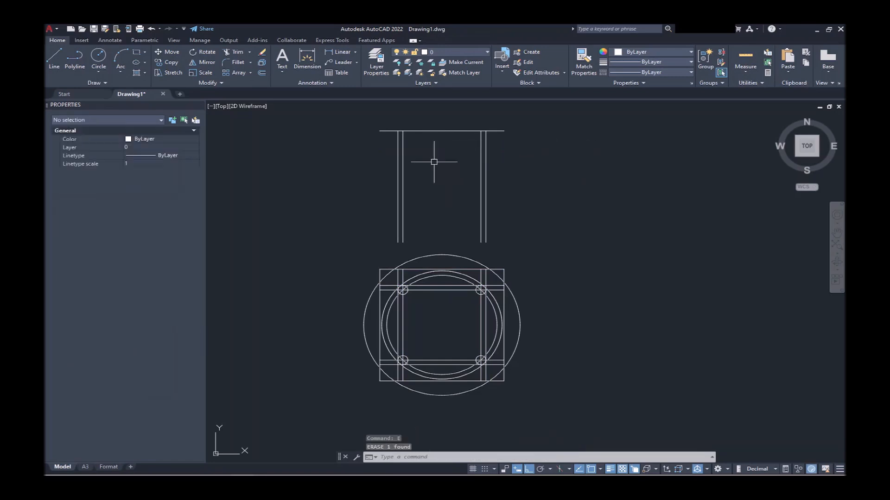
Offset the remaining copied horizontal line downward by 200.
key("Return")
type("200")
key("Return")
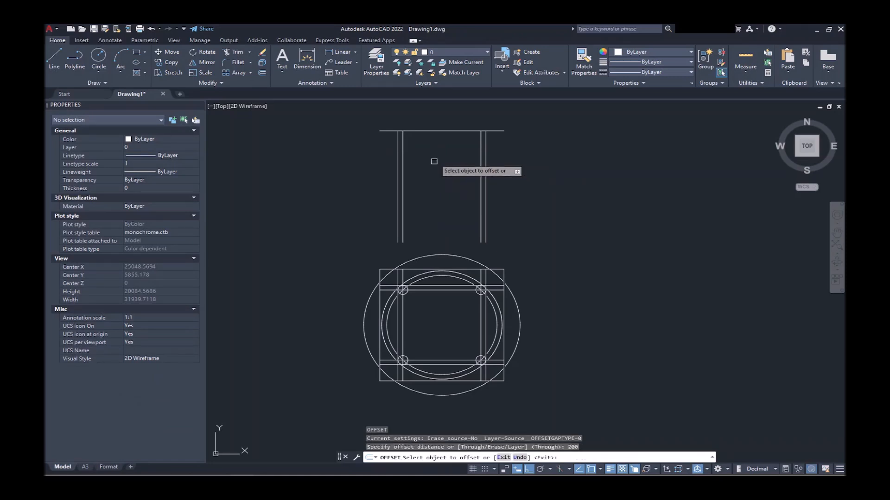
left_click(447, 130)
left_click(445, 143)
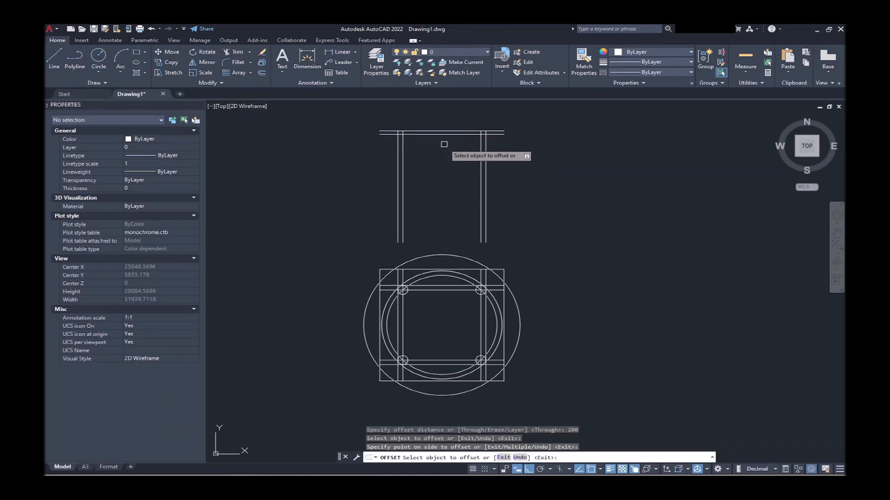
key("Return")
Close both ends of the horizontal band above the plan with short vertical lines.
scroll(426, 140, "up", 2)
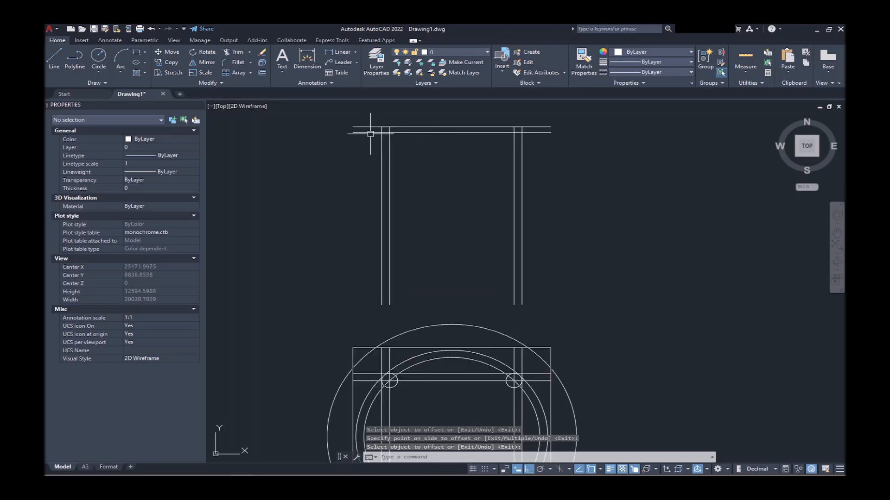
type("l")
key("Return")
left_click(353, 127)
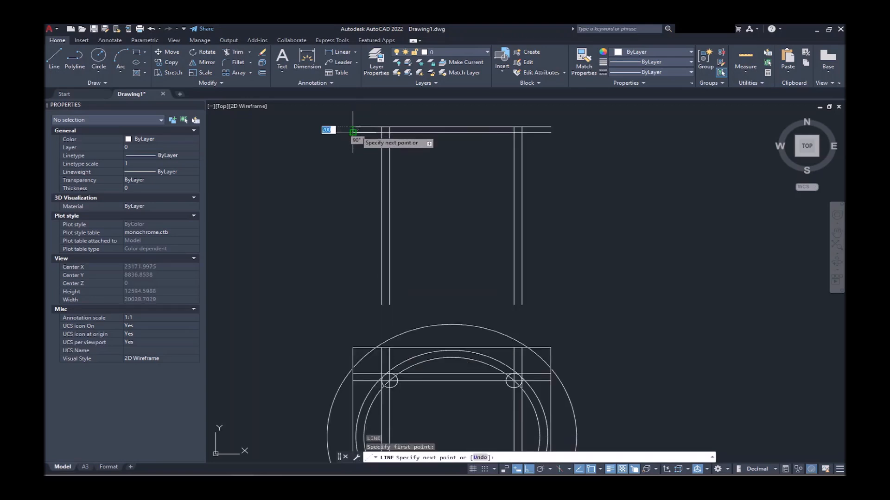
left_click(352, 132)
key("Return")
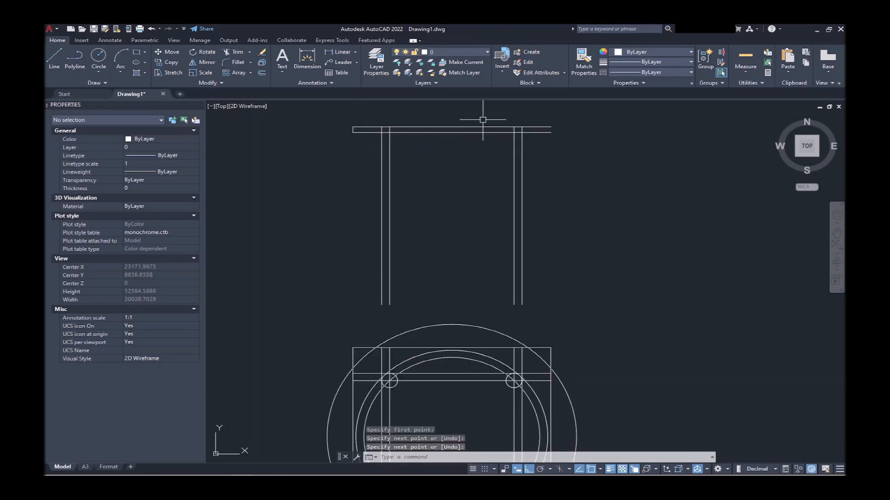
key("Return")
left_click(550, 126)
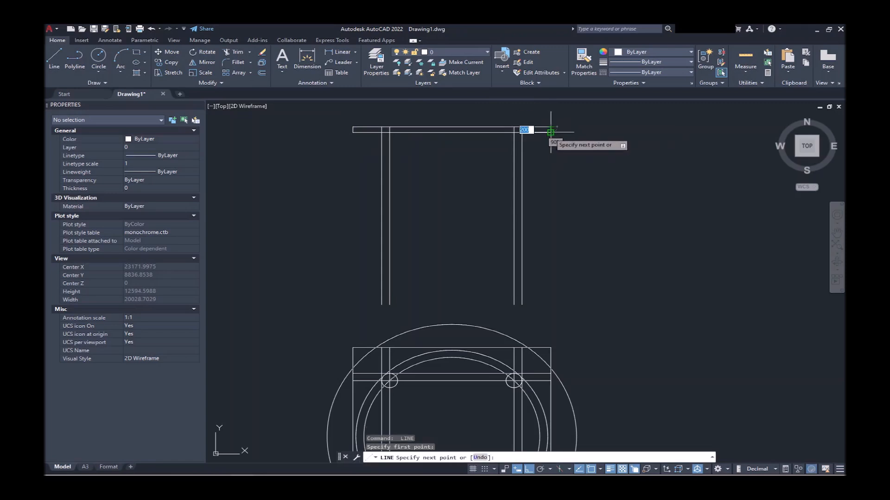
left_click(550, 133)
key("Return")
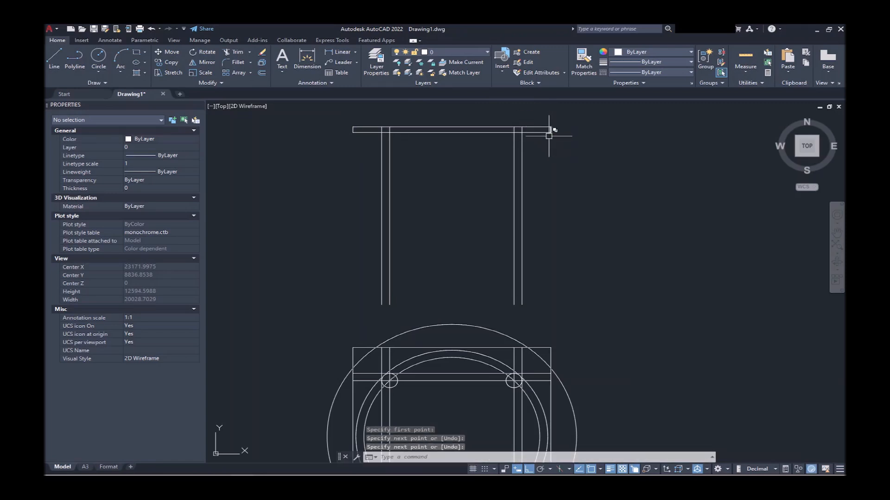
key("ctrl+z")
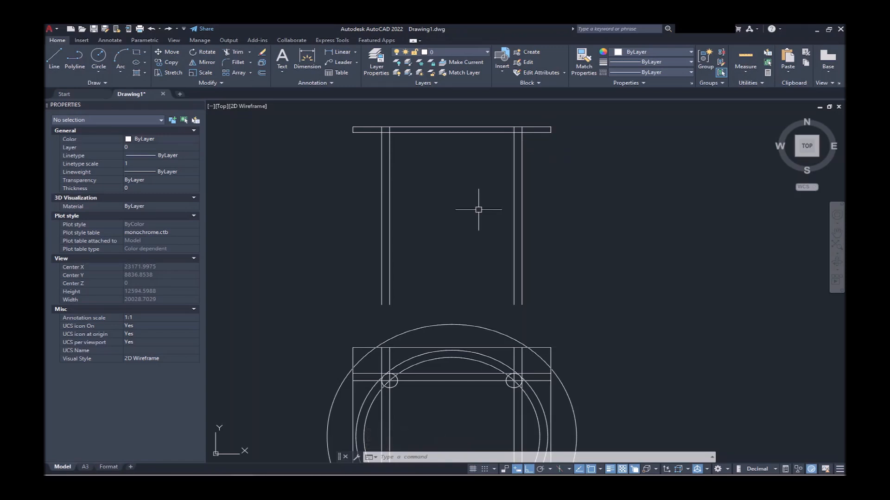
Trim the four vertical lines below the band and the band's horizontal lines between the inner verticals.
type("t")
key("Return")
left_click(315, 203)
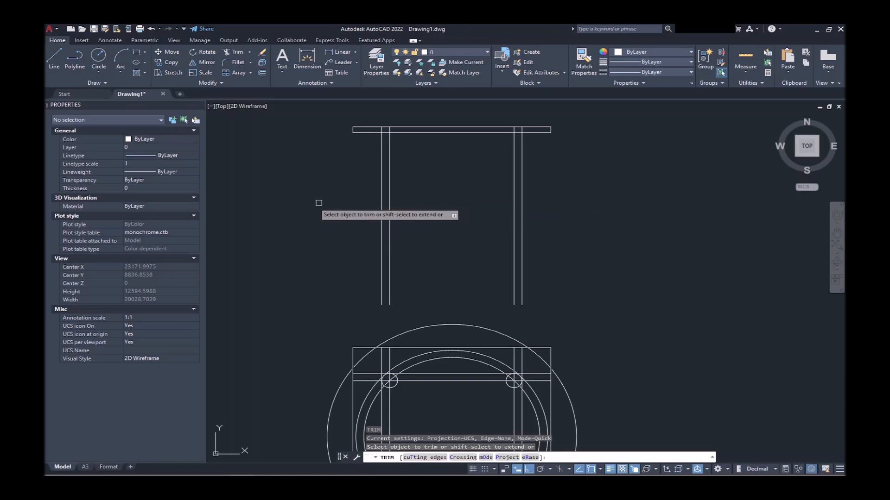
left_click(620, 200)
left_click(458, 171)
left_click(449, 115)
key("Return")
Move the left piece of the trimmed band straight up by 4000.
middle_click_drag(434, 118, 463, 249)
left_click(329, 224)
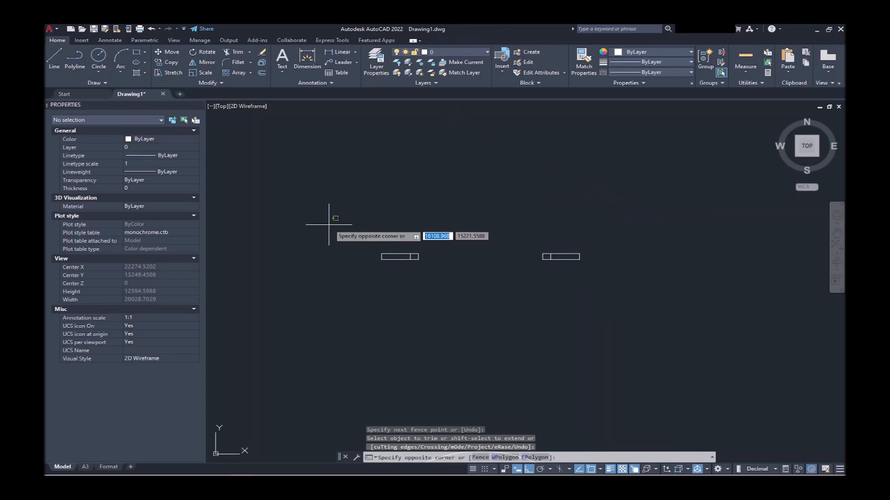
left_click(453, 287)
type("m")
key("Return")
left_click(466, 297)
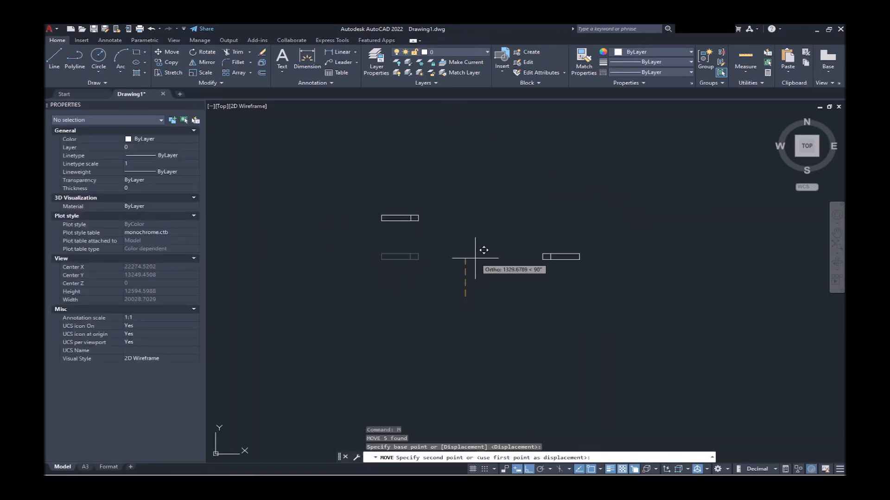
type("4000")
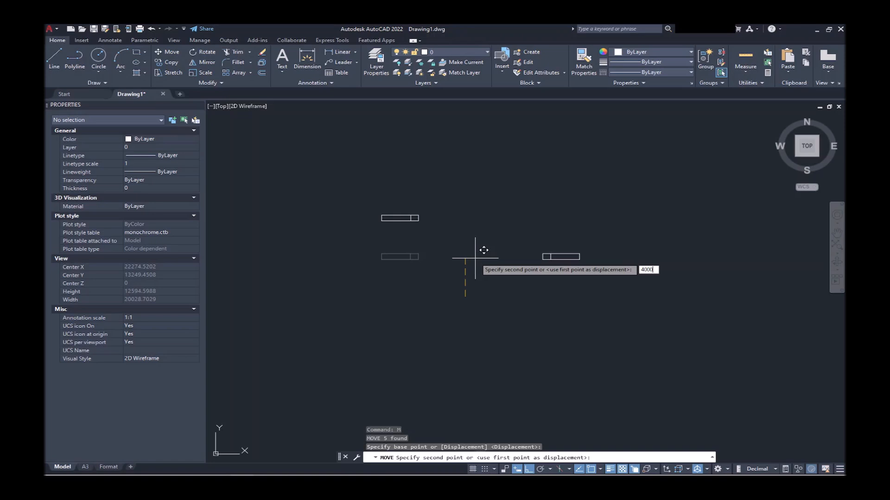
key("Return")
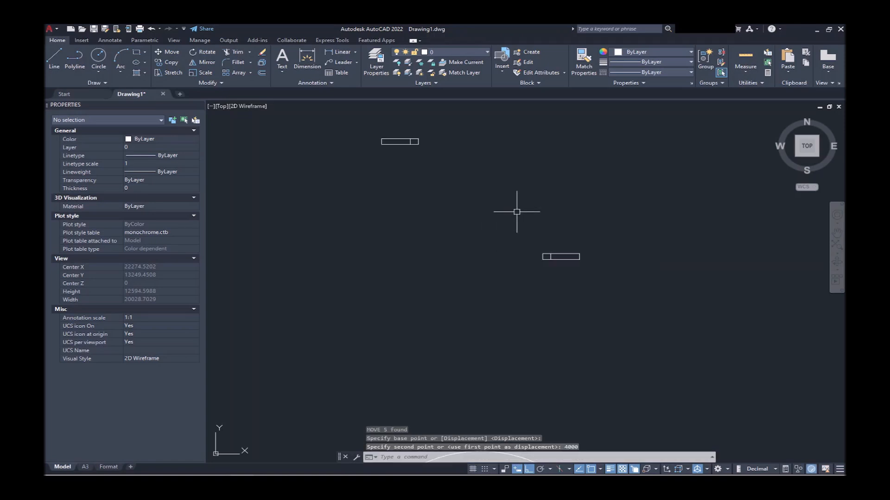
Draw a step polyline from the lower landing's upper-left corner, 200 up and 200 to the left.
type("pl")
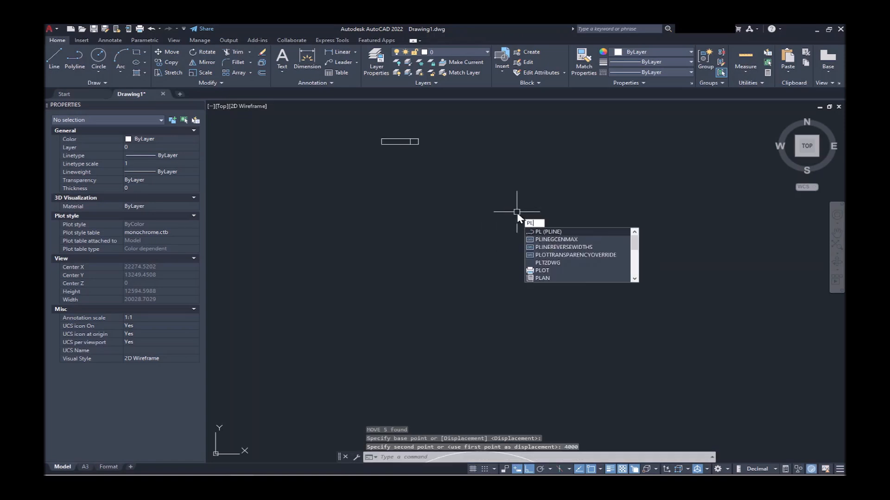
key("Return")
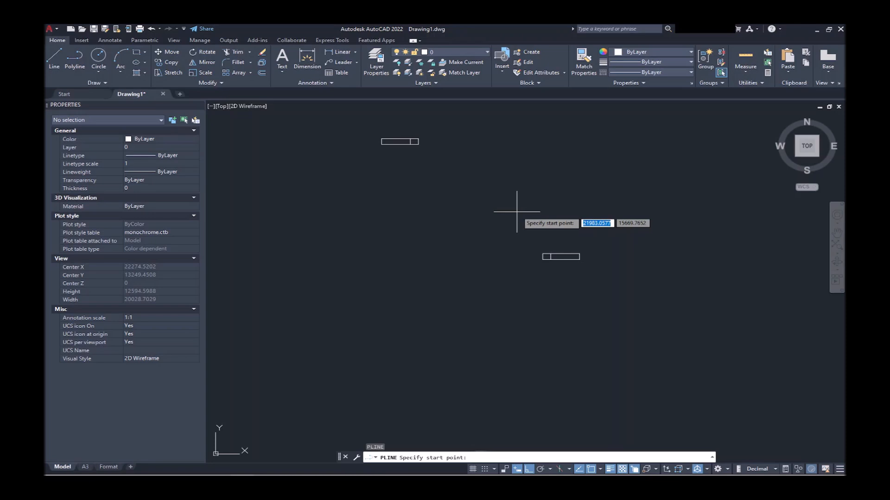
left_click(540, 251)
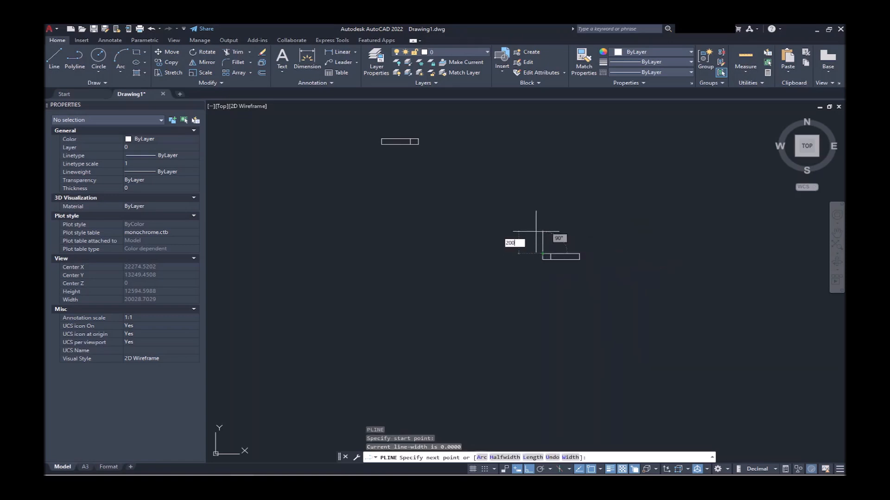
key("Return")
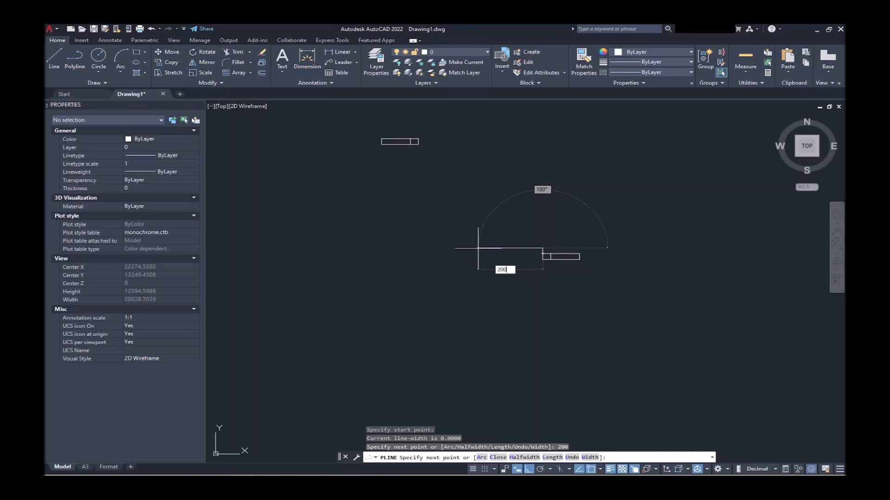
key("Return")
scroll(538, 244, "up", 3)
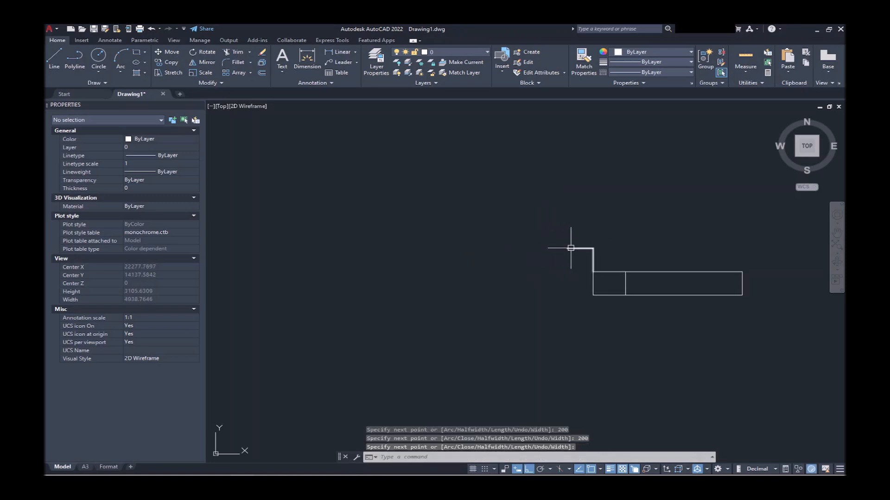
key("Return")
Copy the step as a 22-item array, spaced from the riser's base to the tread's outer end.
left_click(575, 249)
type("cp")
key("Return")
left_click(594, 271)
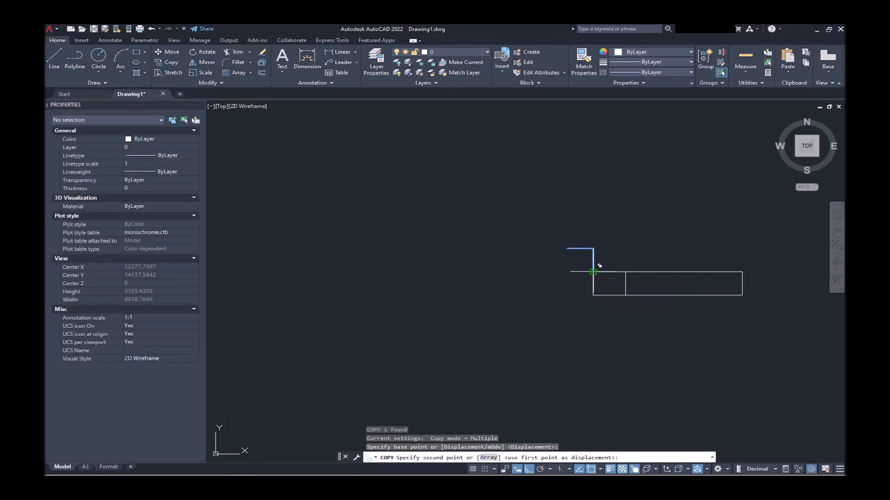
type("a")
key("Return")
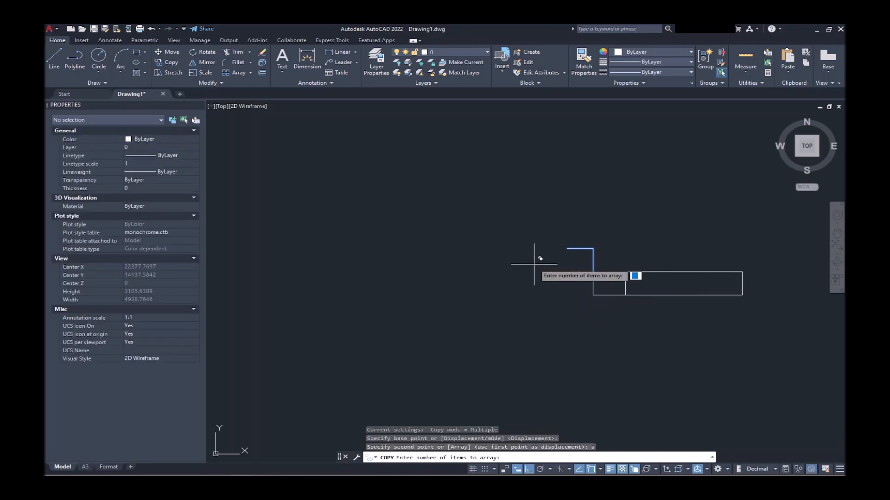
type("22")
key("Return")
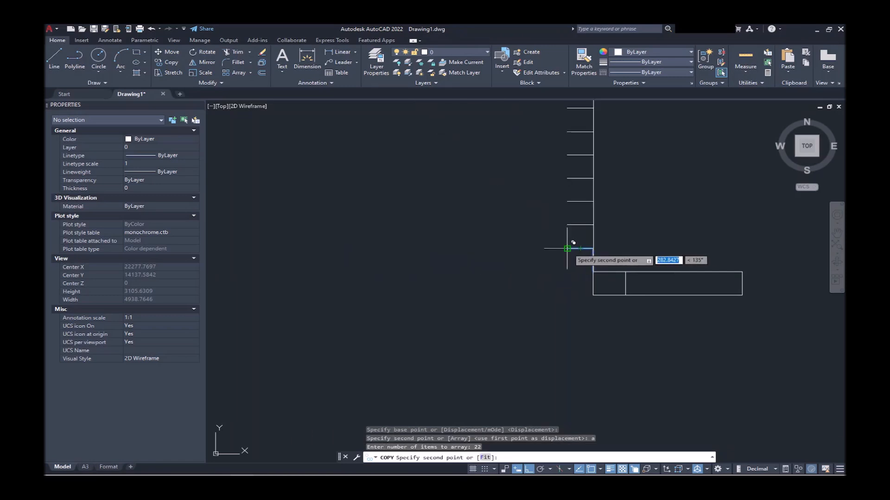
scroll(573, 243, "down", 4)
left_click(571, 245)
key("Return")
Erase the two surplus steps that rise above the upper landing.
middle_click_drag(473, 180, 645, 318)
scroll(563, 235, "up", 4)
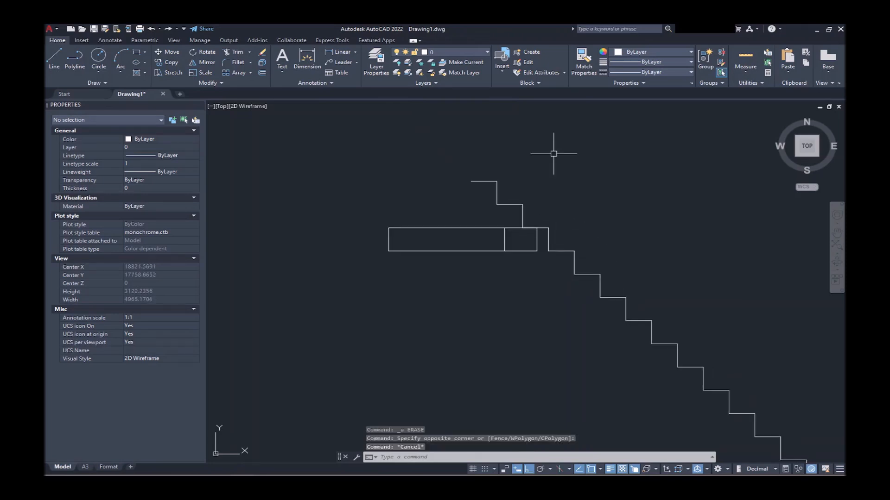
left_click(550, 131)
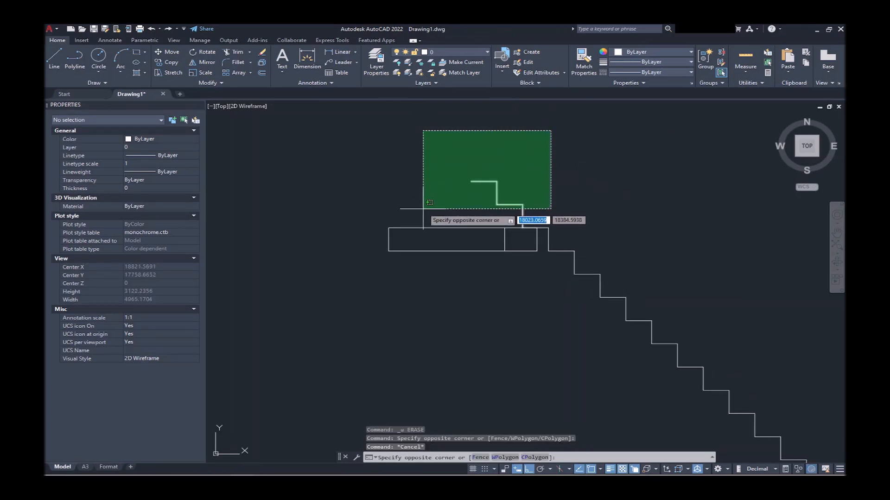
left_click(433, 190)
type("e")
key("Return")
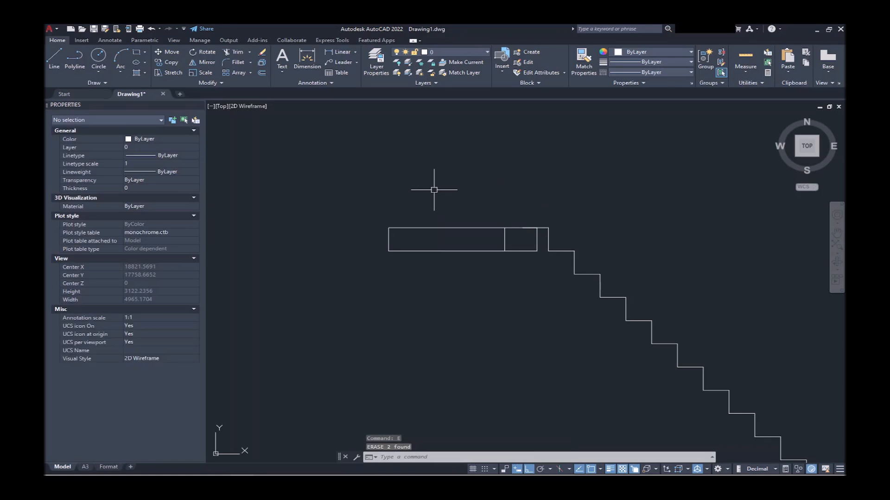
Draw a sloped polyline from the topmost tread's inner end down to the base of the first riser at the lower landing.
type("pl")
key("Return")
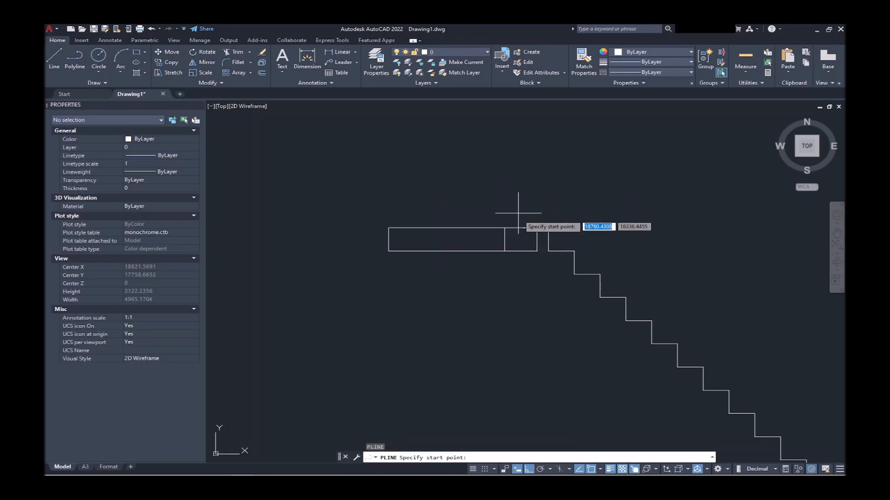
left_click(523, 228)
scroll(377, 139, "down", 4)
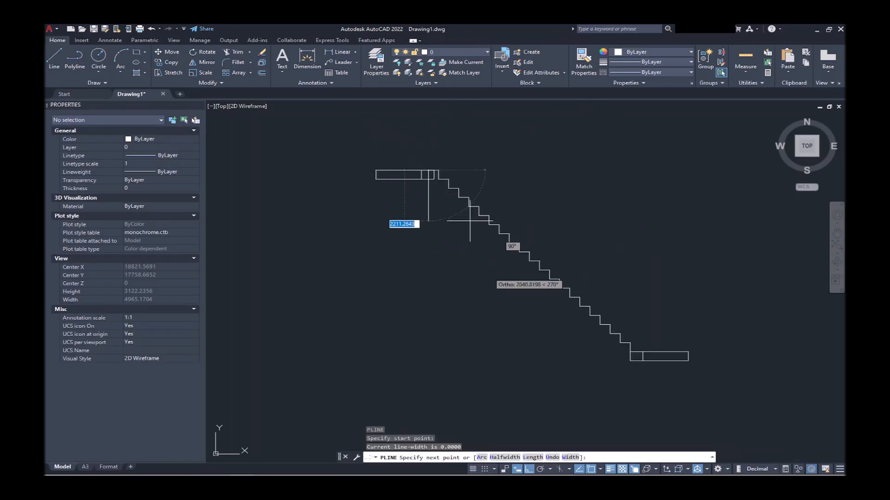
scroll(623, 352, "up", 4)
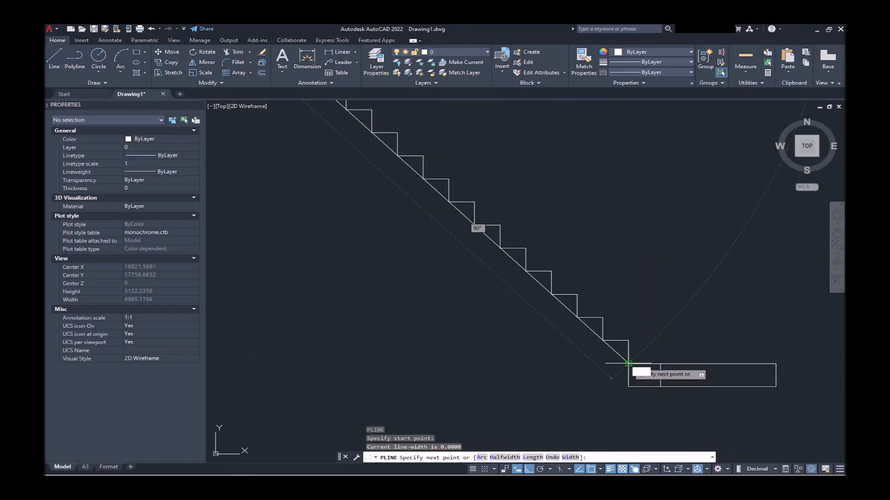
left_click(629, 364)
key("Return")
key("Escape")
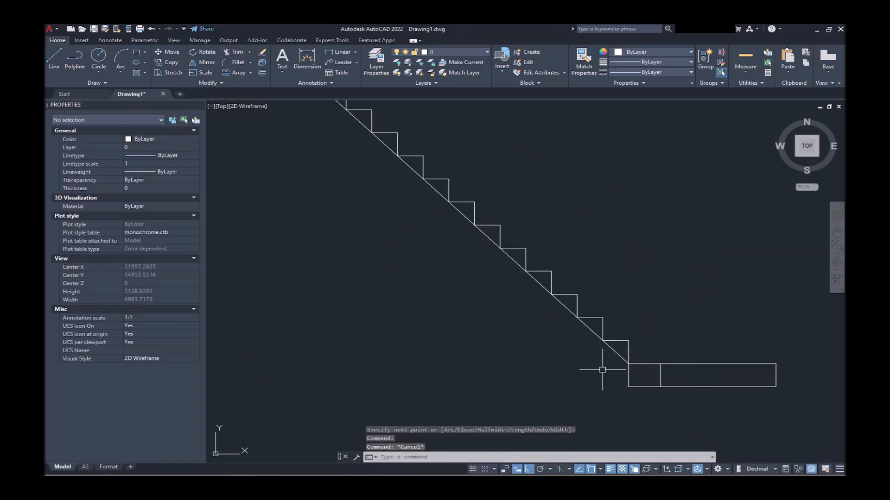
Move the sloped line 200 horizontally to the left, away from the steps.
left_click(617, 351)
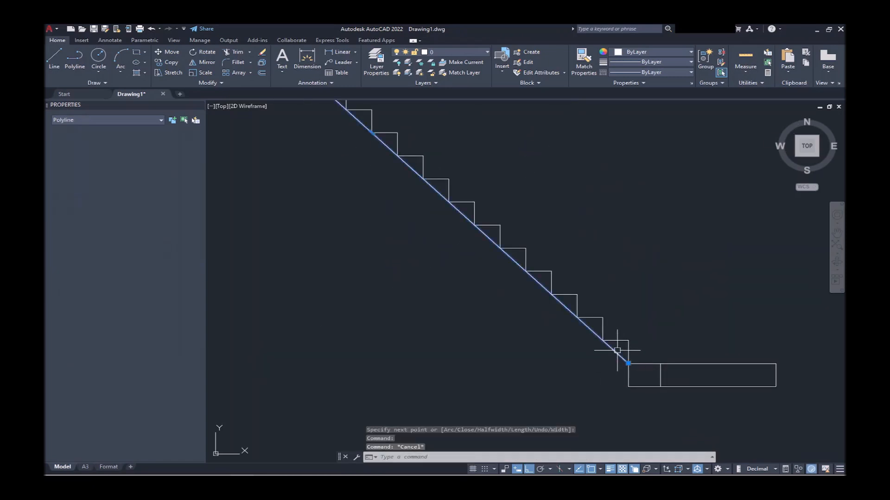
key("Return")
left_click(597, 367)
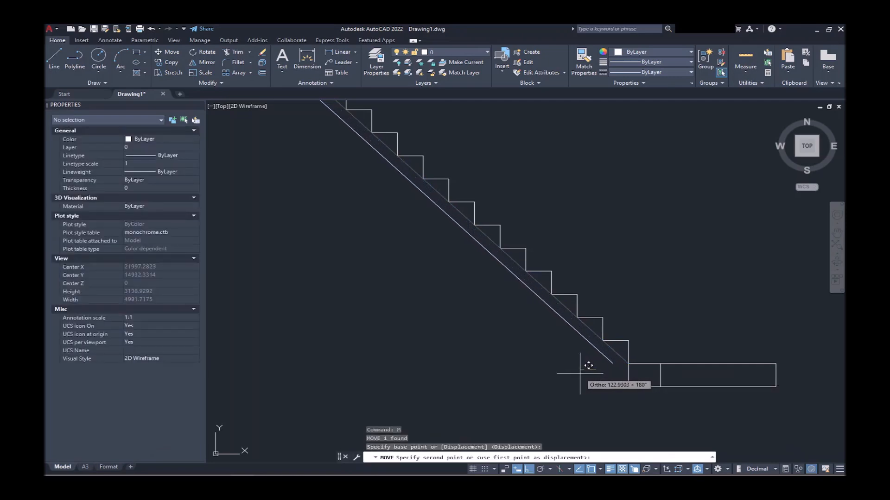
type("200")
key("Return")
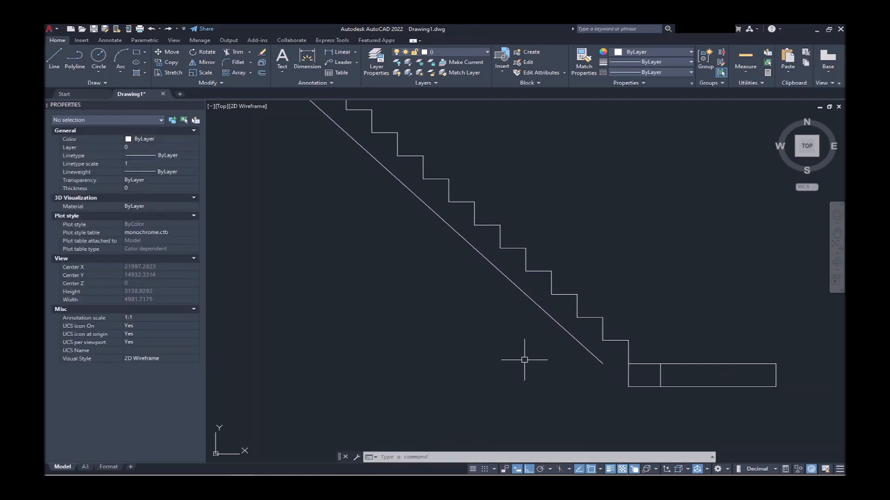
Extend the lower end of the sloped line to meet the lower landing.
type("ex")
key("Return")
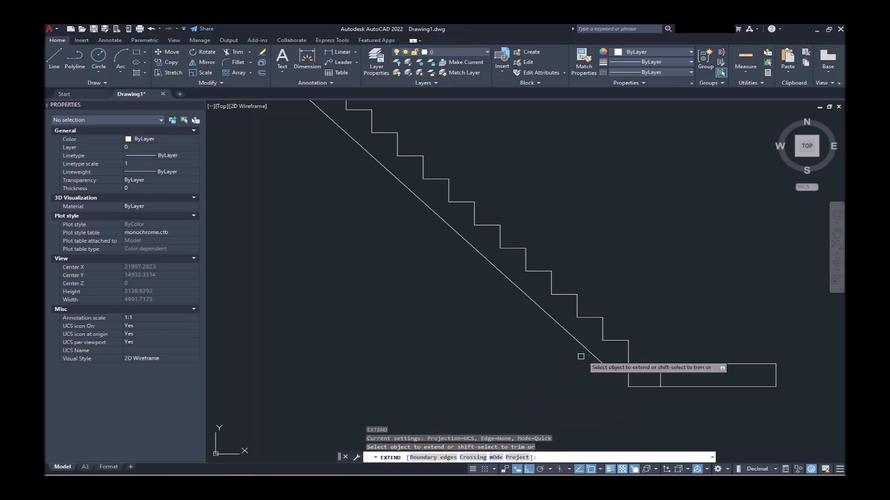
left_click(583, 348)
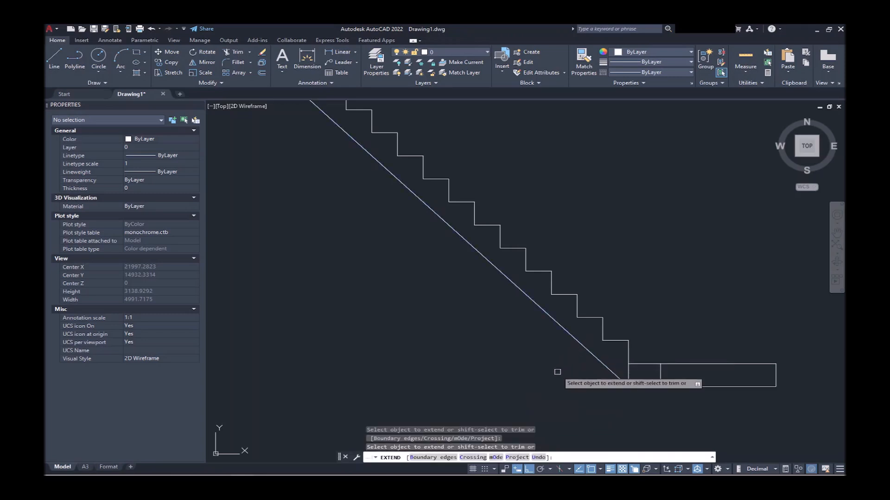
key("Return")
Draw a vertical line through the upper landing, from its top edge to where the sloped line crosses its underside.
scroll(558, 372, "down", 4)
scroll(538, 348, "up", 6)
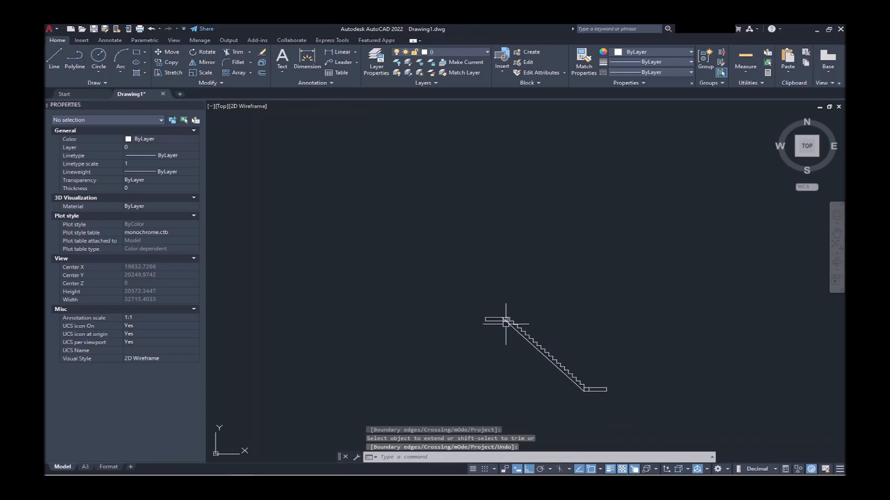
scroll(514, 318, "up", 6)
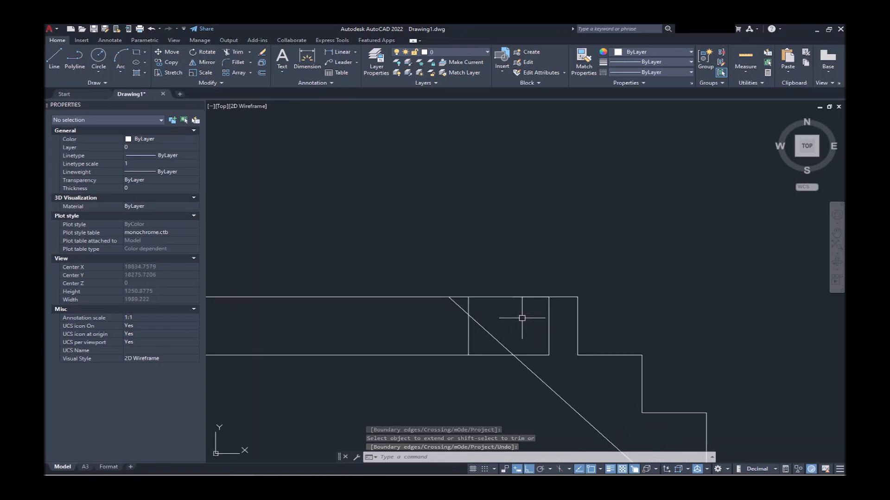
type("l")
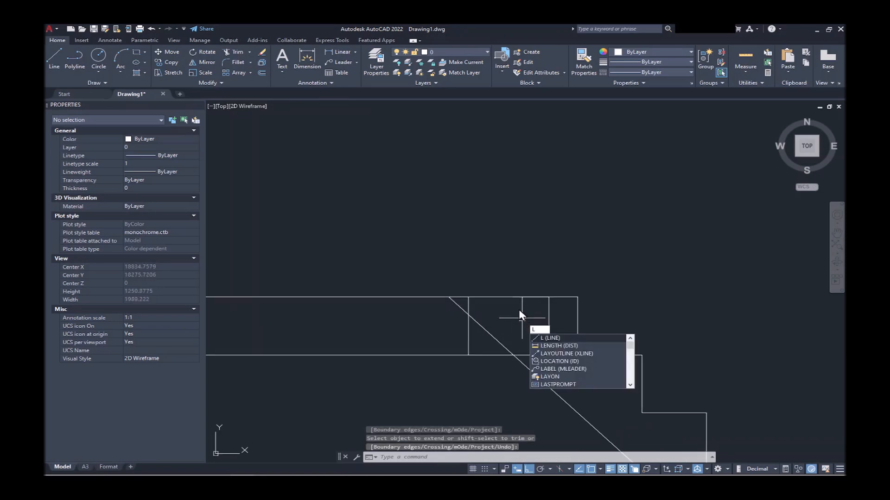
key("Return")
left_click(514, 297)
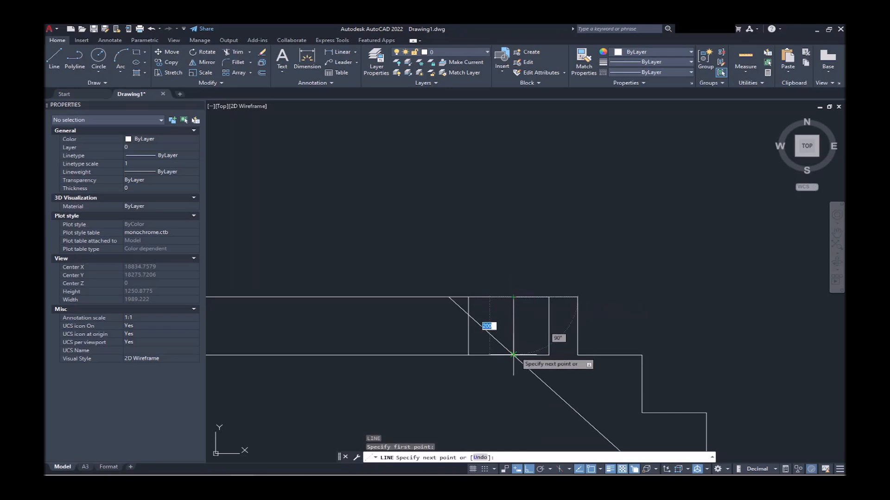
left_click(513, 354)
key("Return")
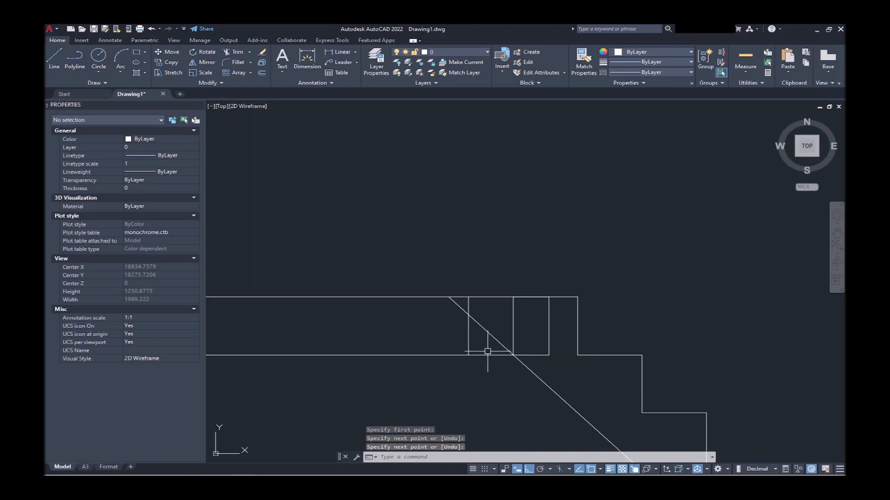
Trim away the part of the sloped line that lies inside the upper landing.
type("tr")
key("Return")
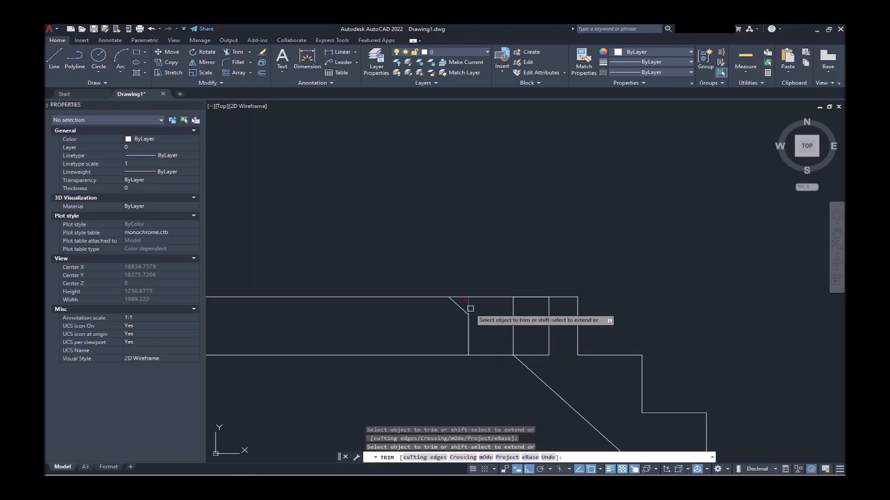
key("Return")
left_click(454, 301)
key("Return")
scroll(319, 153, "down", 8)
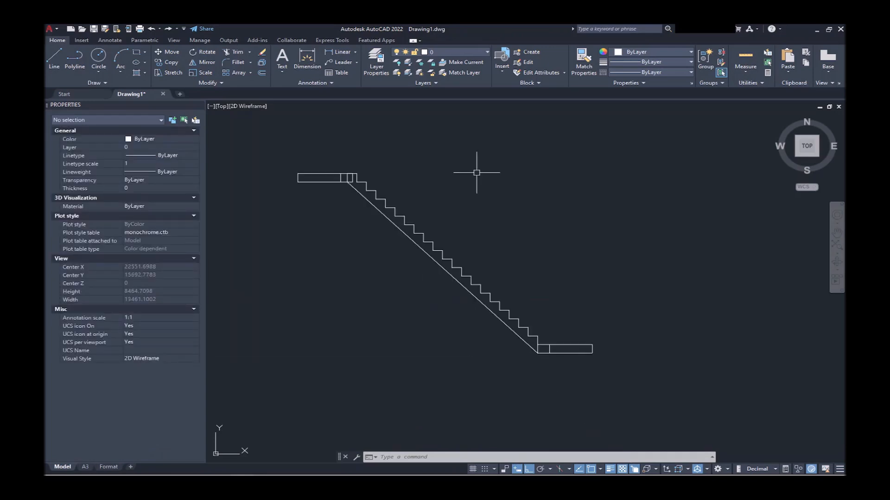
Draw a narrow upright rectangle 980 high in the empty space above the lower landing as a railing post.
key("Return")
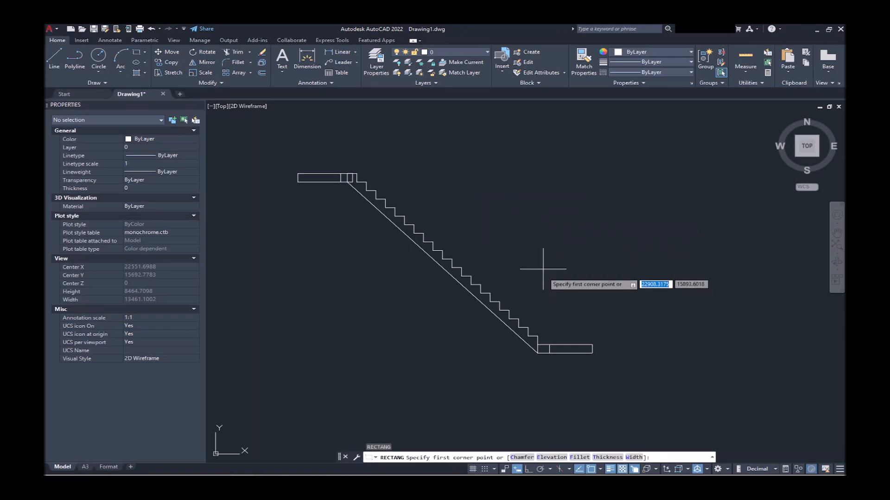
left_click(544, 276)
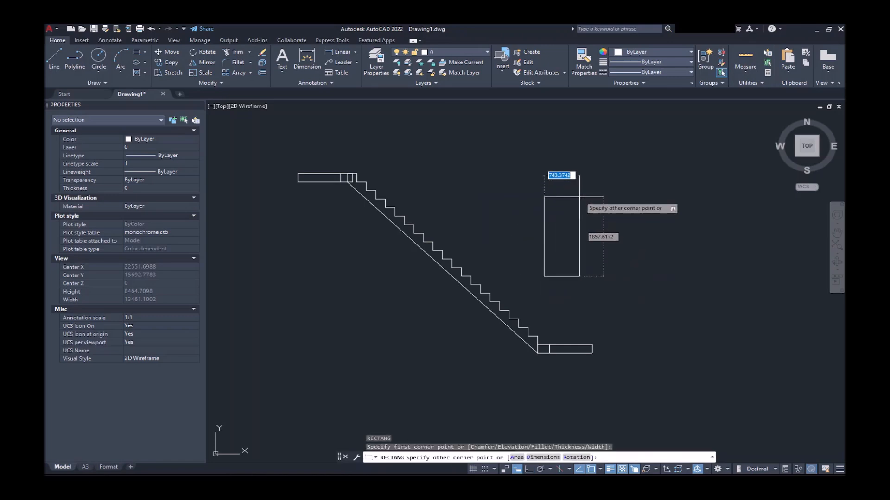
key("Tab")
type("980")
key("Return")
Move the post by its base midpoint onto the upper-right corner of the lower landing.
left_click(583, 221)
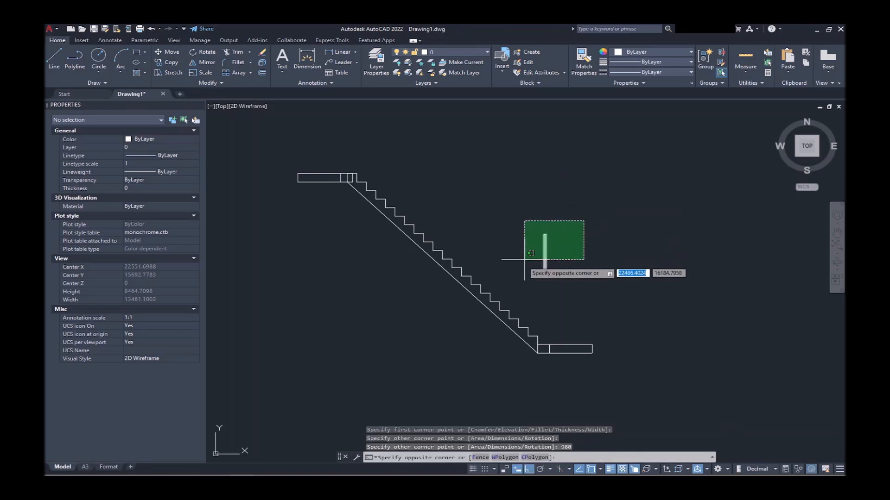
left_click(531, 253)
type("m")
scroll(542, 298, "up", 8)
key("Return")
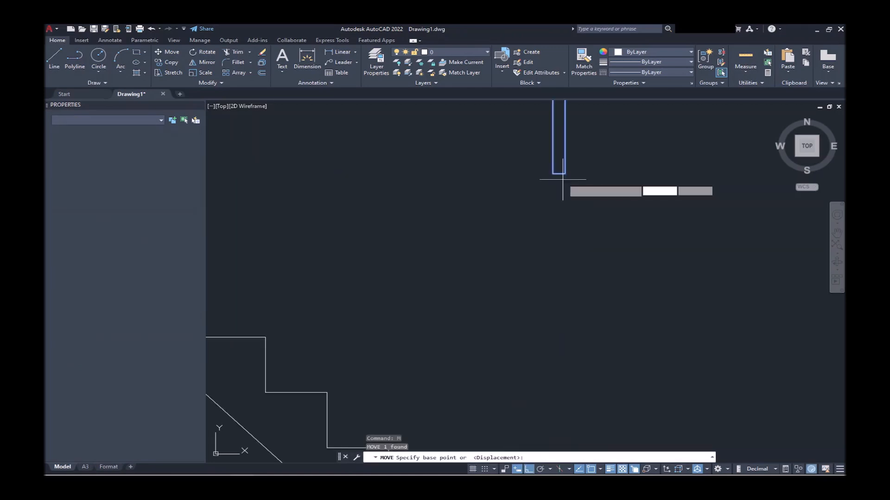
left_click(563, 174)
scroll(635, 205, "down", 4)
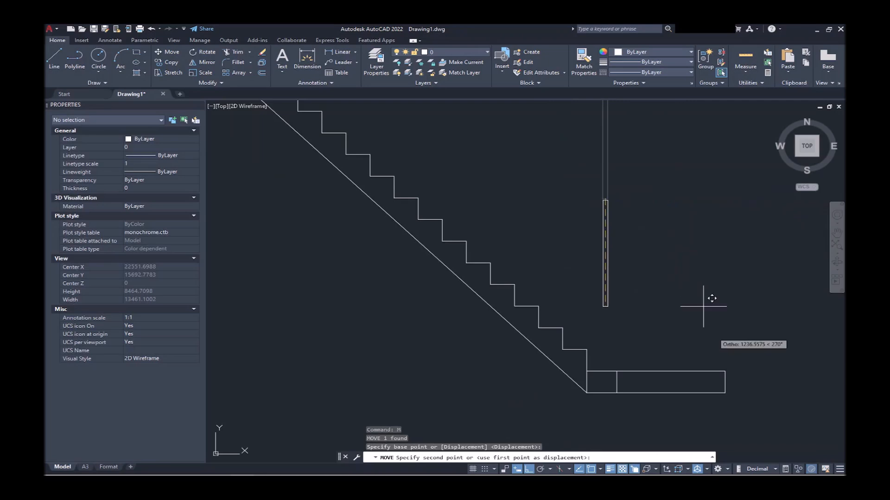
left_click(732, 361)
Move the post 25 to the left so it stands on the lower landing.
scroll(732, 362, "up", 4)
left_click(760, 343)
left_click(672, 356)
key("Return")
left_click(633, 306)
type("25")
key("Return")
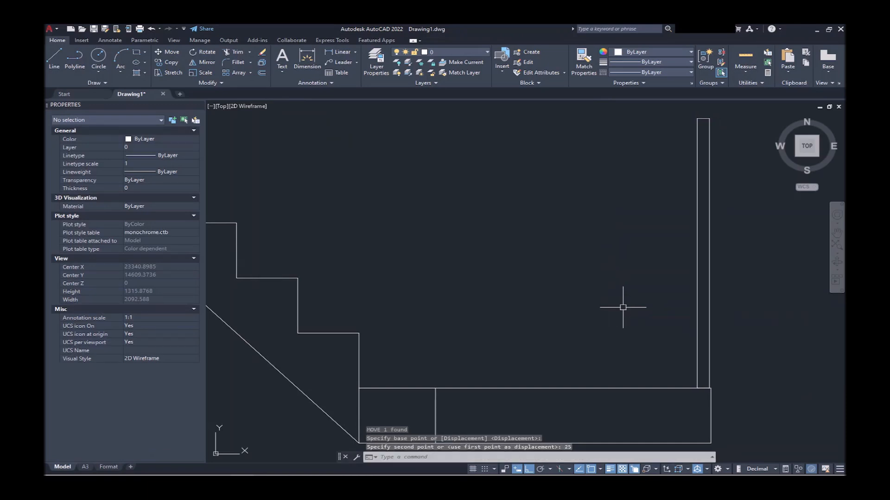
Copy the post 850 to the left along the lower landing.
left_click(743, 310)
left_click(674, 268)
type("co")
key("Return")
left_click(672, 266)
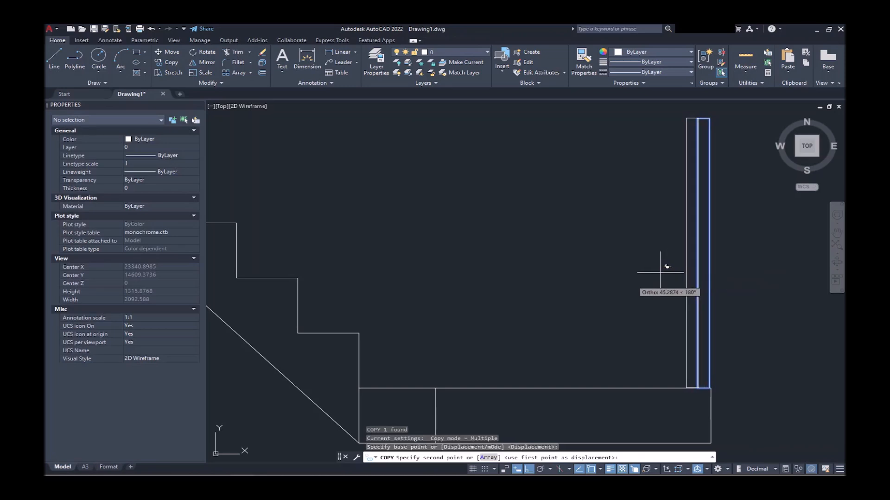
type("850")
key("Return")
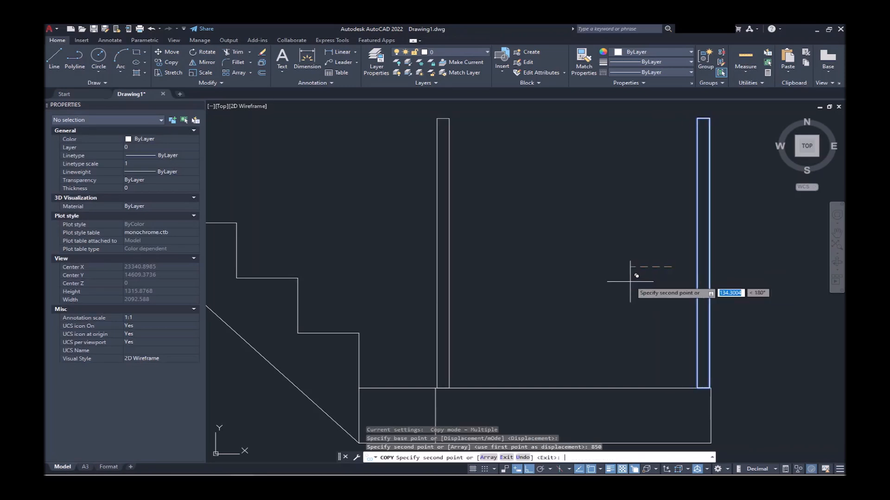
Copy both lower-landing posts onto the upper landing, using the matching bottom-left corners of the two landing blocks as reference points.
key("Return")
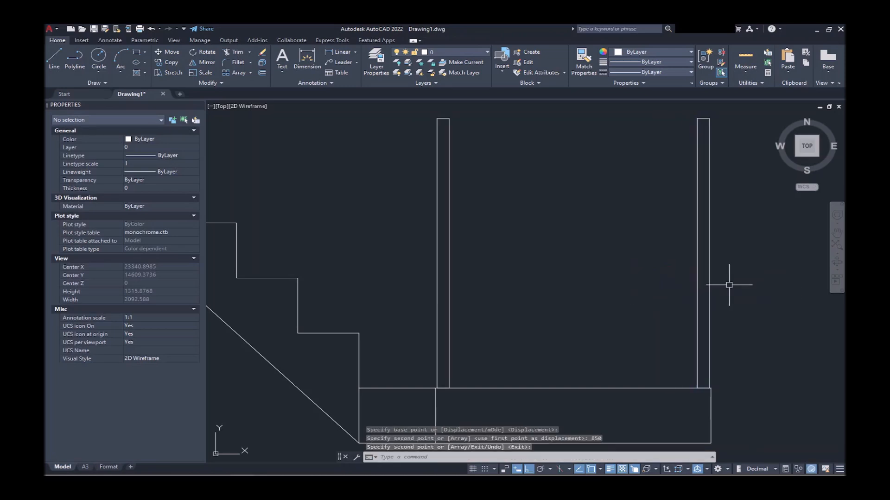
left_click(714, 315)
left_click(424, 312)
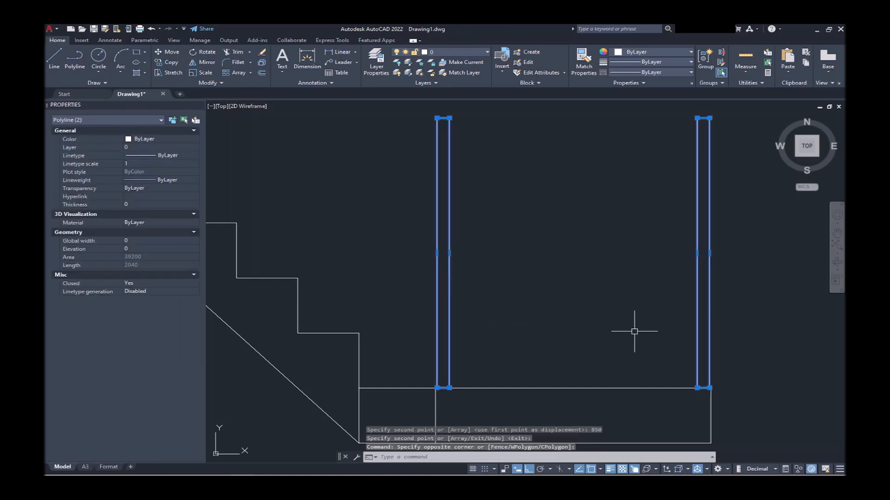
type("cp")
key("Return")
scroll(602, 310, "down", 2)
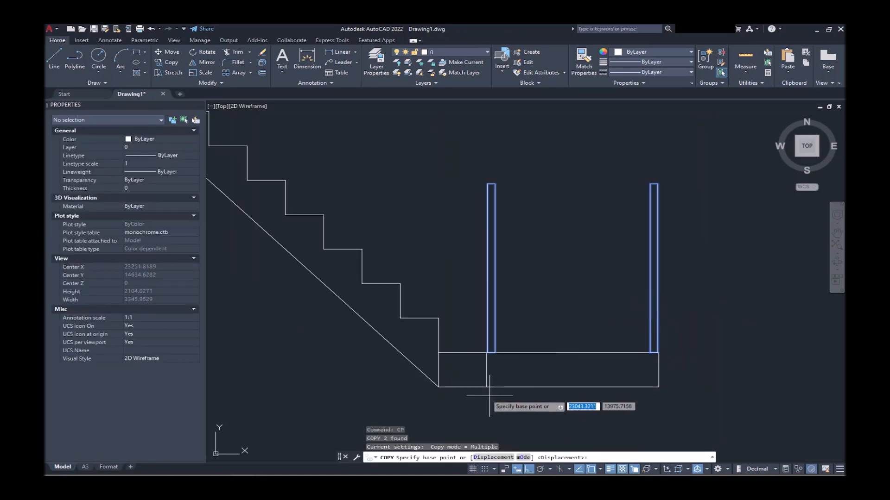
left_click(486, 387)
scroll(557, 392, "down", 5)
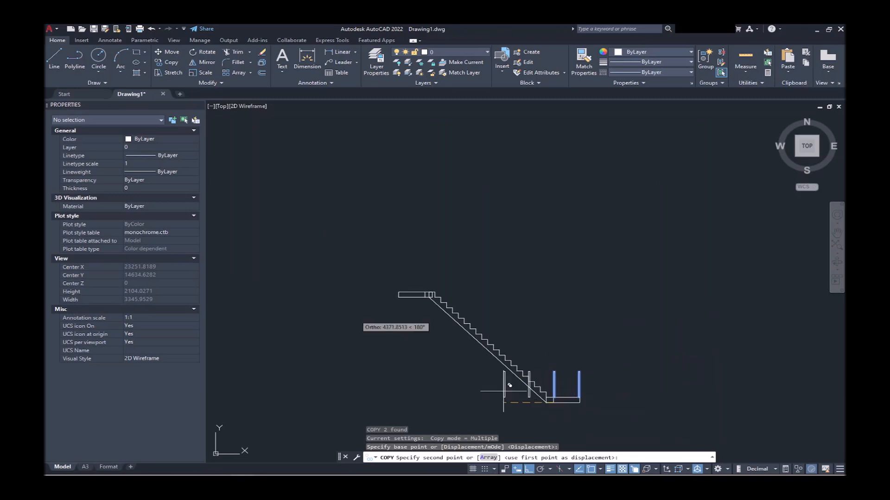
scroll(394, 292, "up", 5)
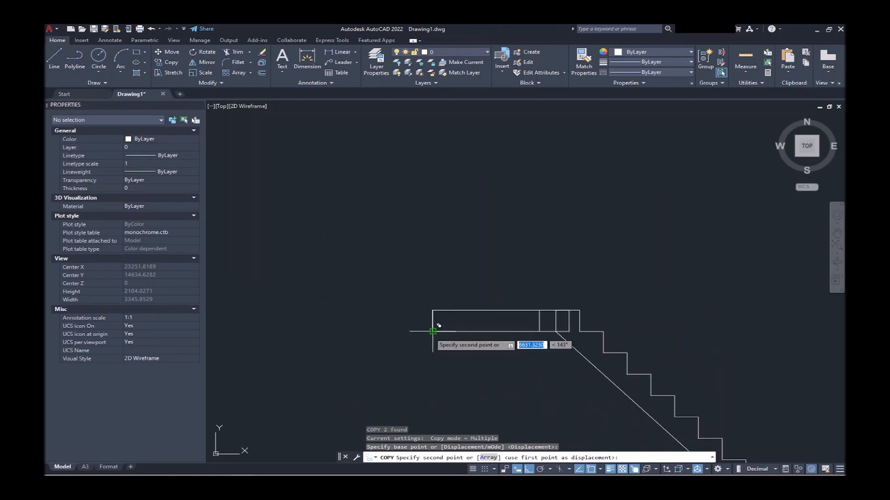
key("Escape")
Copy the upper landing's right post by its base midpoint onto the middle of the first tread below the landing.
scroll(464, 278, "up", 2)
left_click(486, 265)
left_click(438, 278)
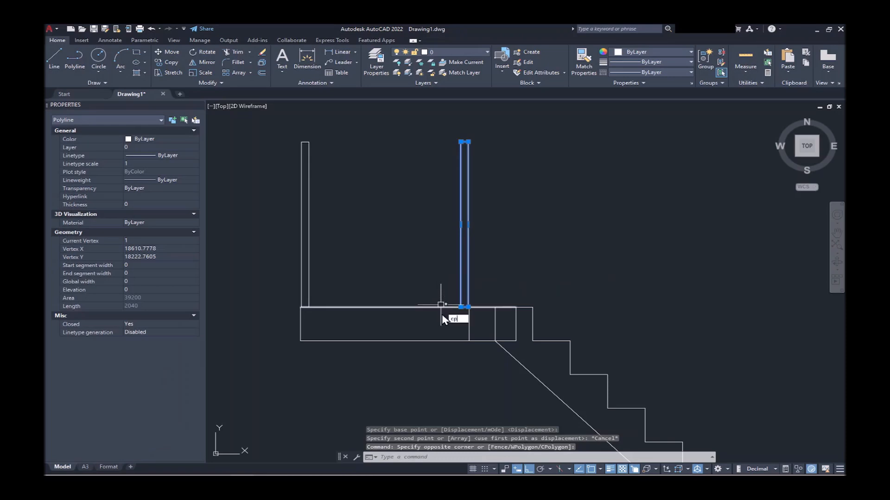
key("Return")
scroll(466, 314, "up", 3)
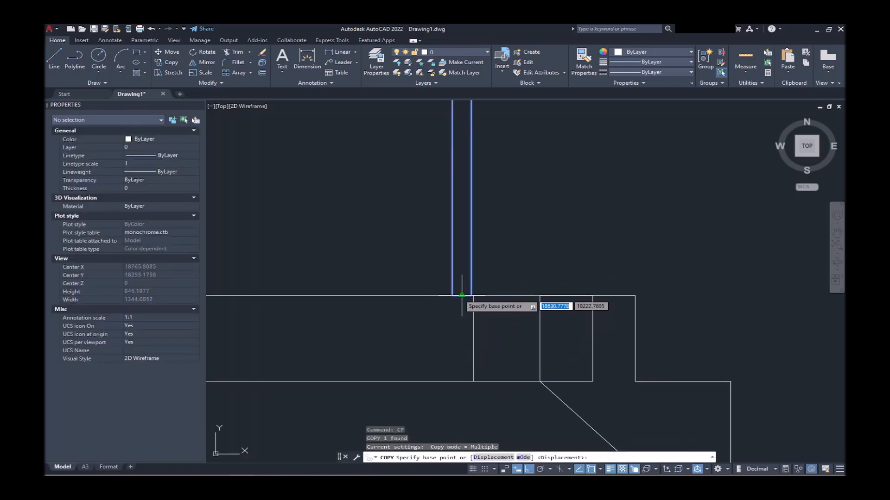
left_click(462, 294)
scroll(465, 295, "down", 3)
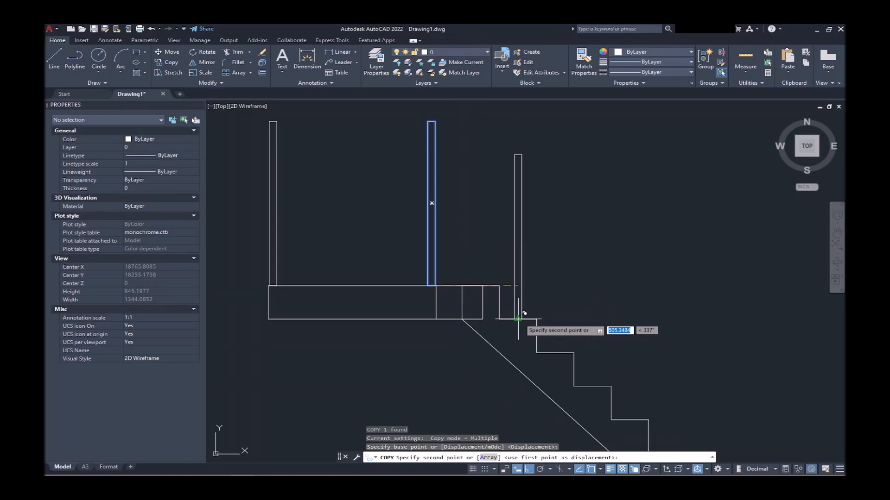
left_click(518, 319)
Place further copies of the post at the middle of every third tread down the rest of the flight.
scroll(575, 306, "down", 3)
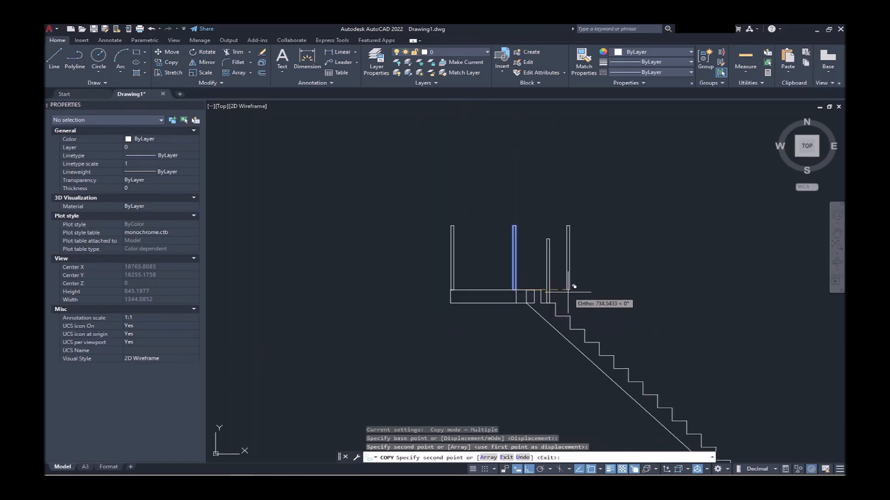
scroll(579, 313, "up", 2)
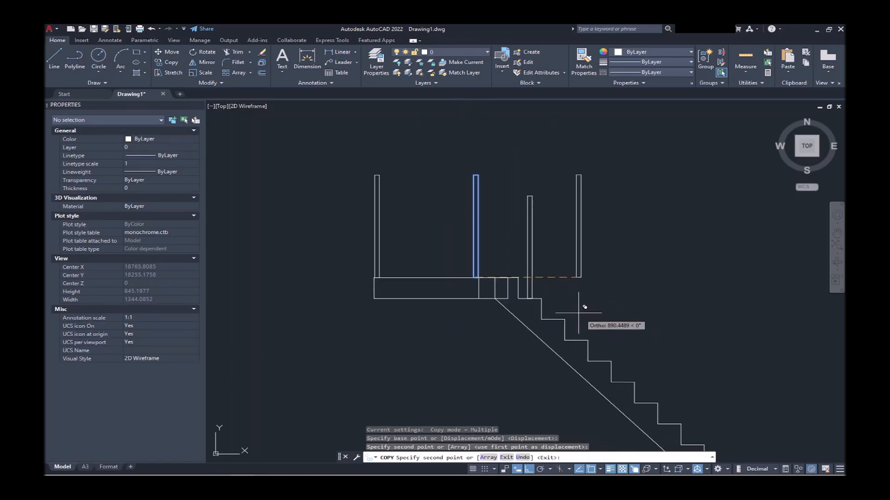
left_click(599, 361)
middle_click_drag(649, 360, 515, 247)
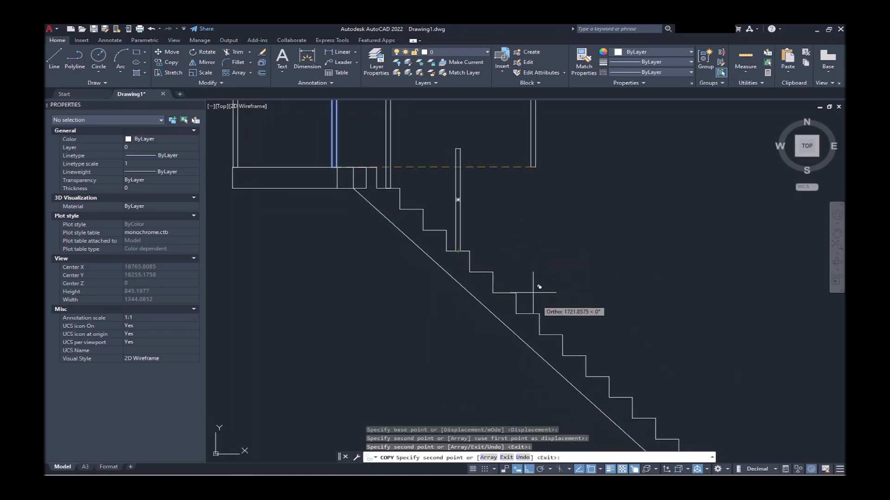
left_click(528, 313)
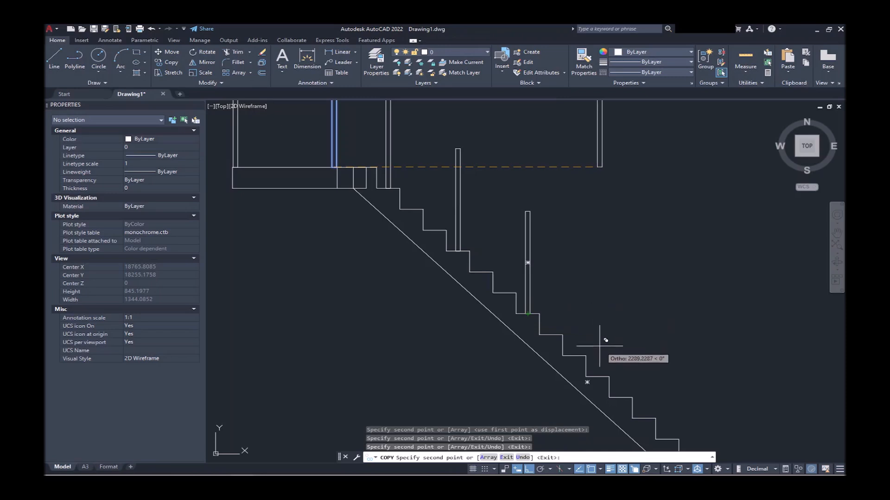
middle_click_drag(572, 309, 513, 250)
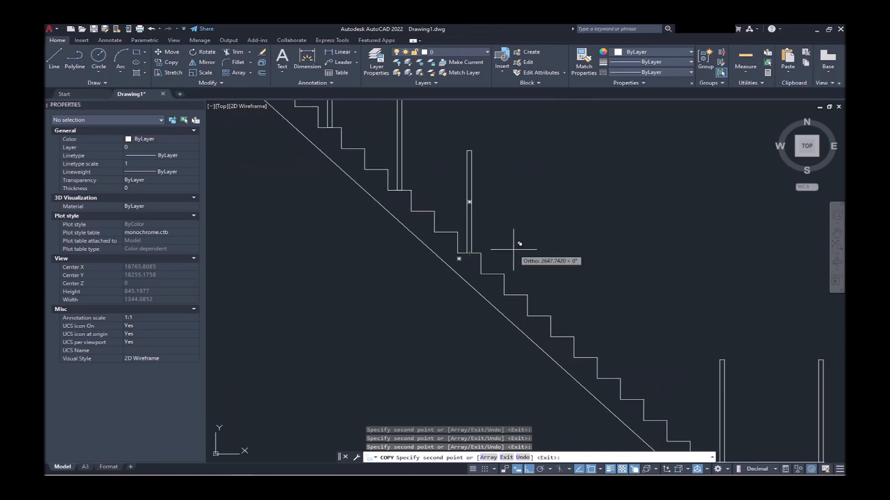
left_click(539, 316)
left_click(608, 378)
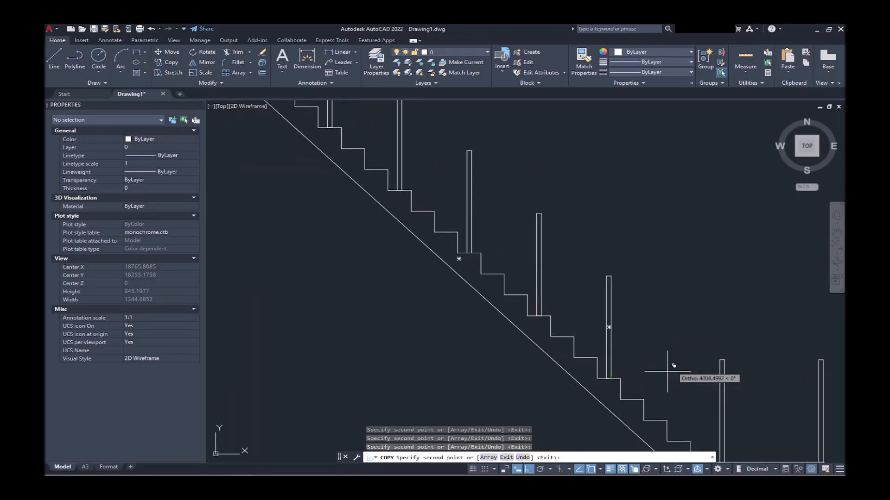
middle_click_drag(670, 371, 600, 285)
left_click(607, 354)
key("Return")
Draw a horizontal polyline across the tops of the upper landing's two posts, from outer corner to outer corner.
scroll(402, 258, "down", 5)
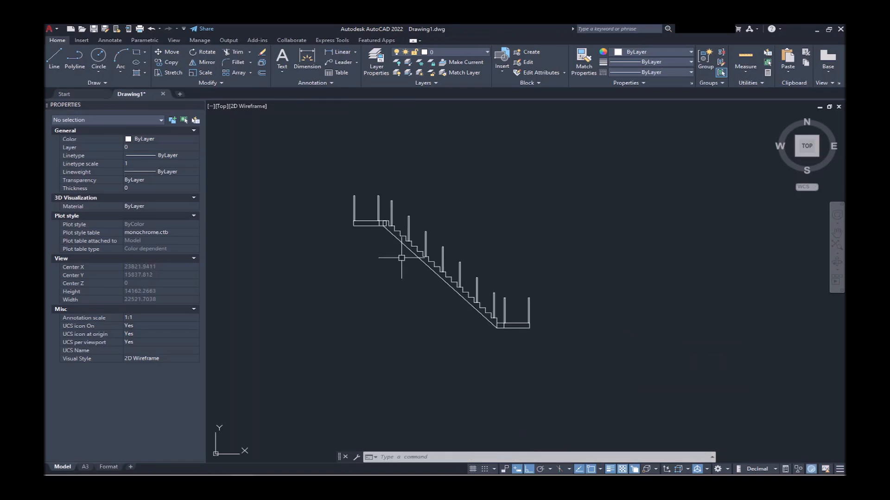
type("pl")
key("Return")
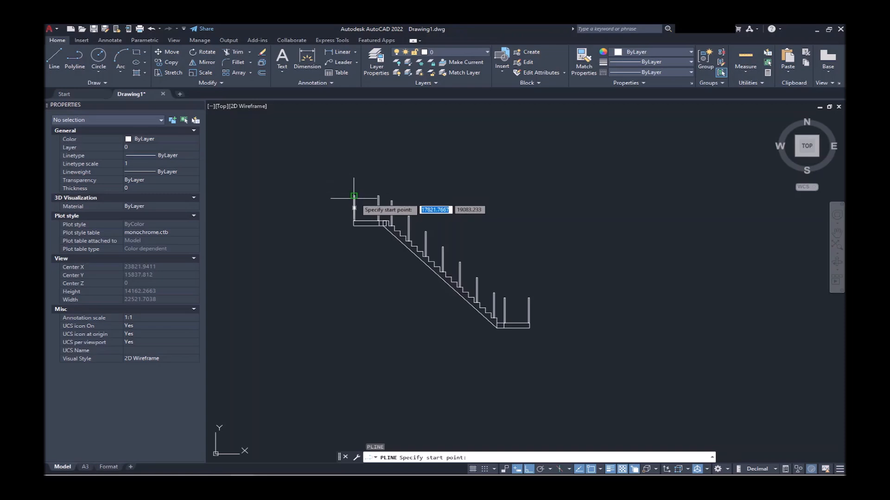
scroll(347, 198, "up", 10)
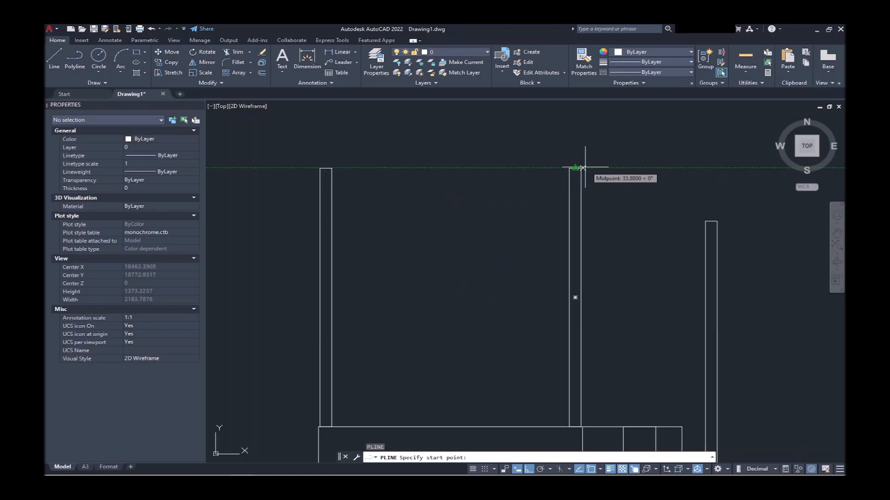
left_click(584, 167)
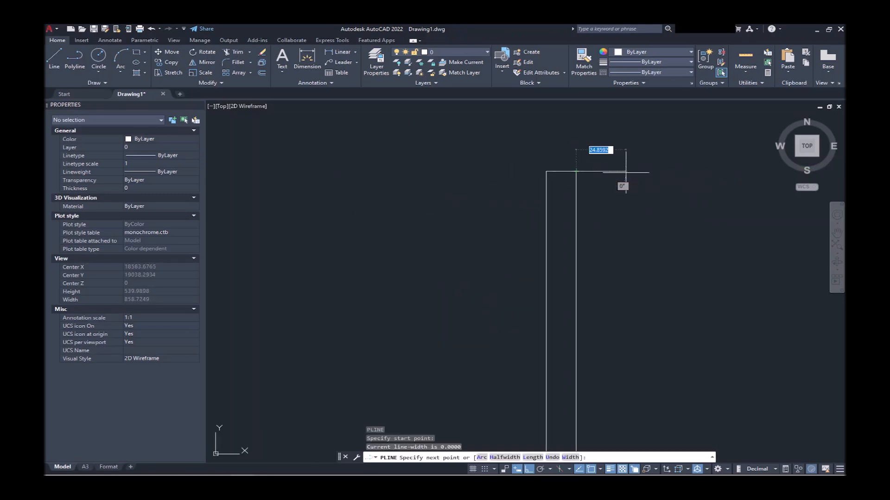
scroll(380, 165, "up", 2)
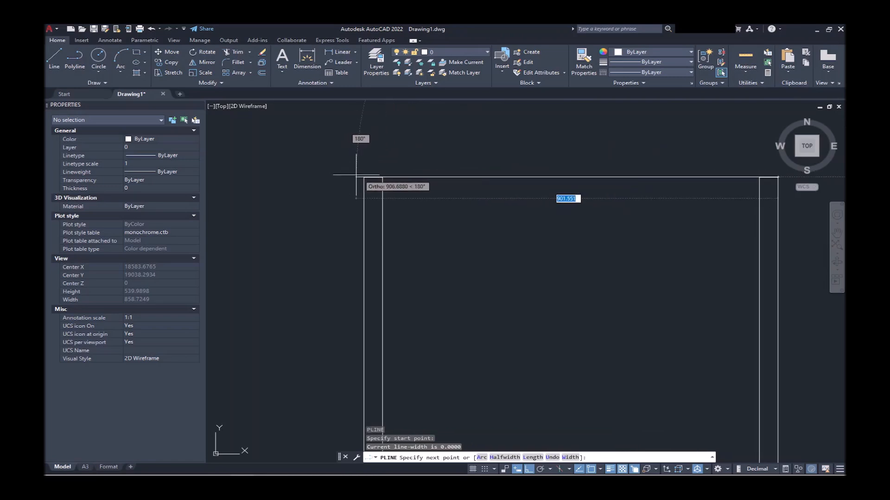
left_click(364, 177)
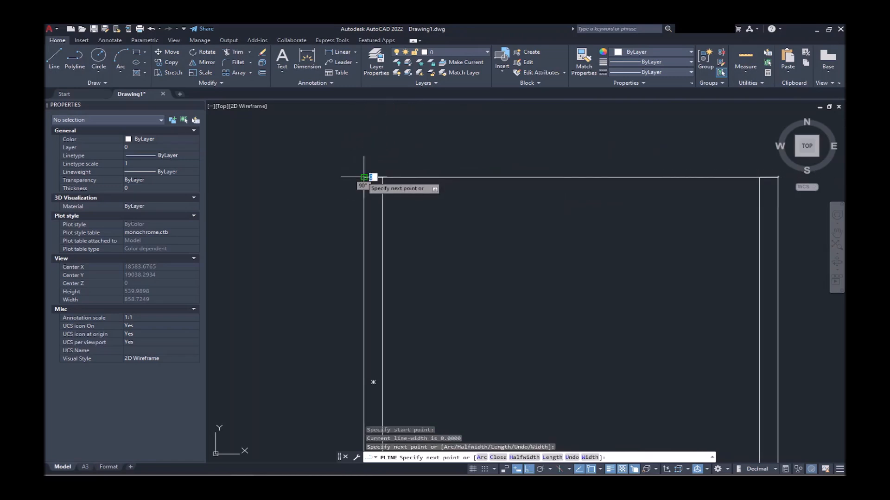
key("Return")
Draw a sloped handrail polyline from the top midpoint of the first stair post to that of the last stair post.
scroll(423, 184, "down", 6)
scroll(552, 197, "up", 5)
key("Return")
left_click(566, 210)
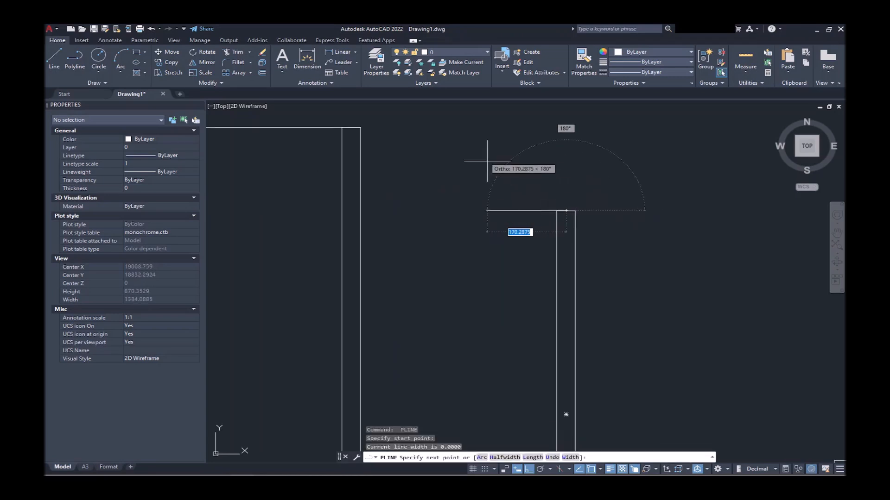
scroll(471, 136, "down", 6)
scroll(728, 380, "up", 7)
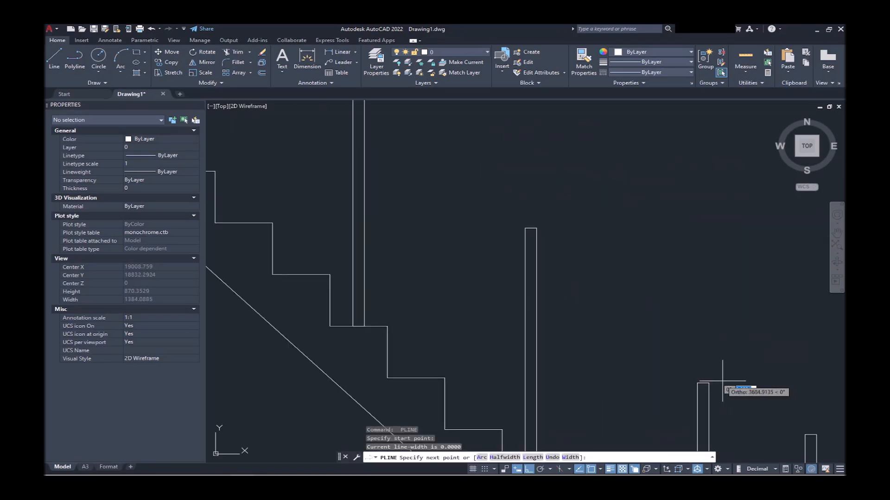
left_click(703, 384)
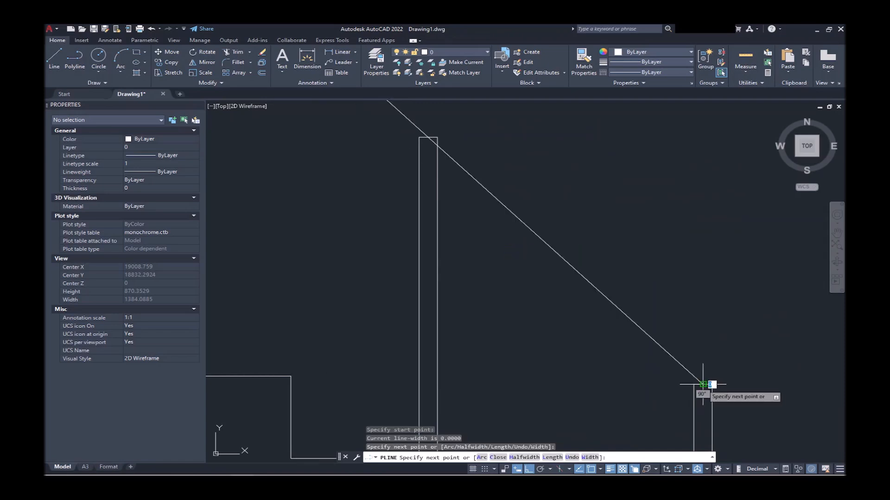
key("Return")
Draw a horizontal polyline across the tops of the lower landing's two posts, from outer corner to outer corner.
scroll(566, 301, "down", 6)
middle_click_drag(678, 341, 596, 311)
scroll(649, 314, "up", 2)
key("space")
left_click(656, 313)
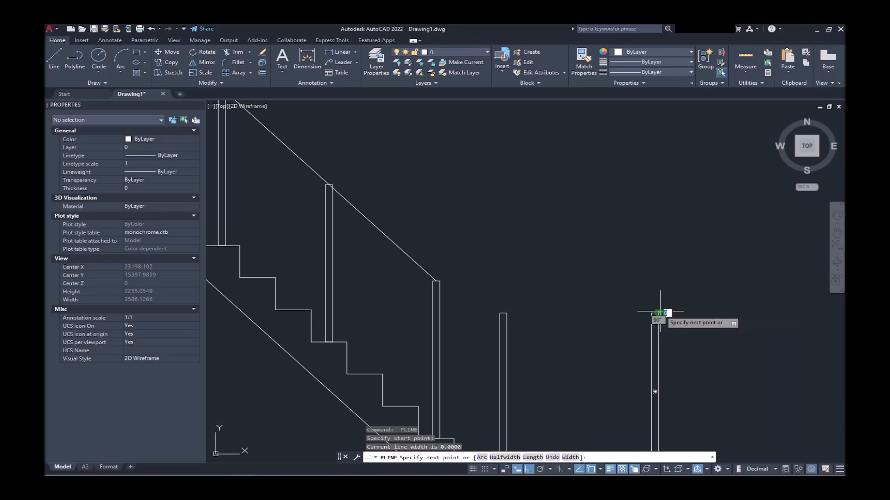
scroll(498, 312, "up", 4)
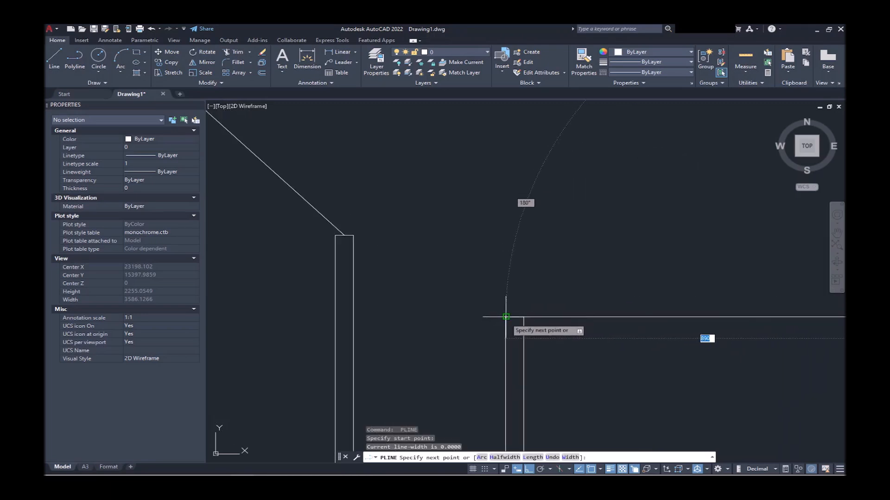
key("ctrl+z")
key("Return")
Join the lower landing's rail line to the sloped handrail with a Fillet of radius 0 in Multiple mode.
type("r")
key("Return")
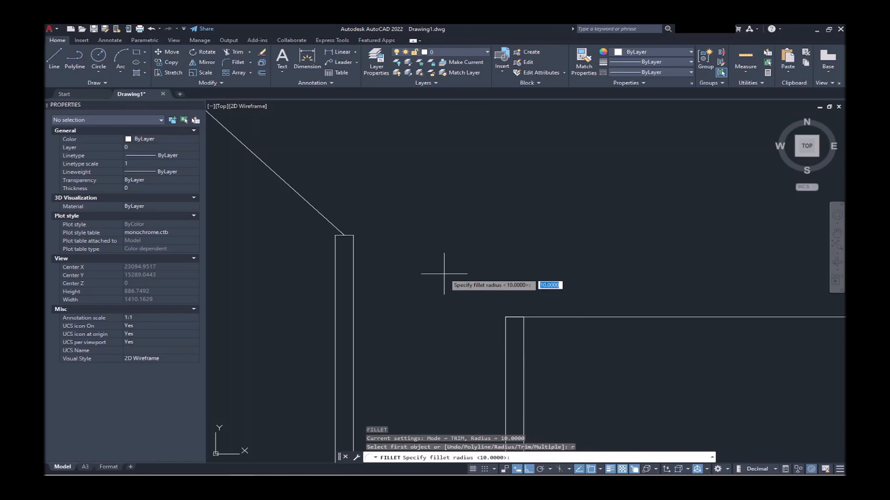
key("Return")
type("m")
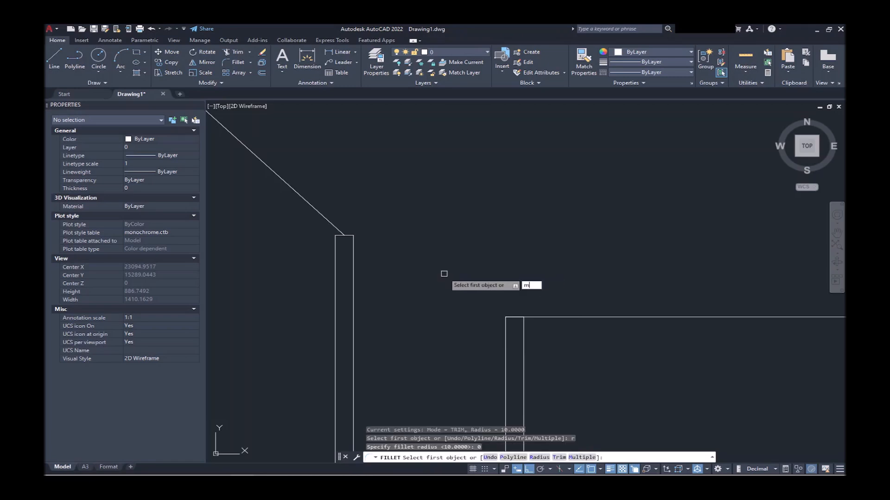
key("Return")
left_click(540, 317)
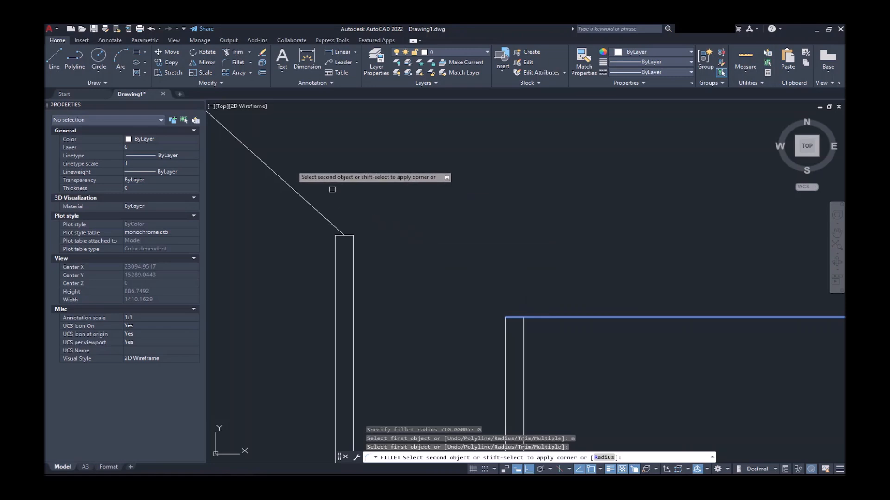
left_click(289, 183)
Fillet the upper landing's rail line to the sloped handrail and check that the whole rail selects as one polyline.
scroll(350, 193, "down", 10)
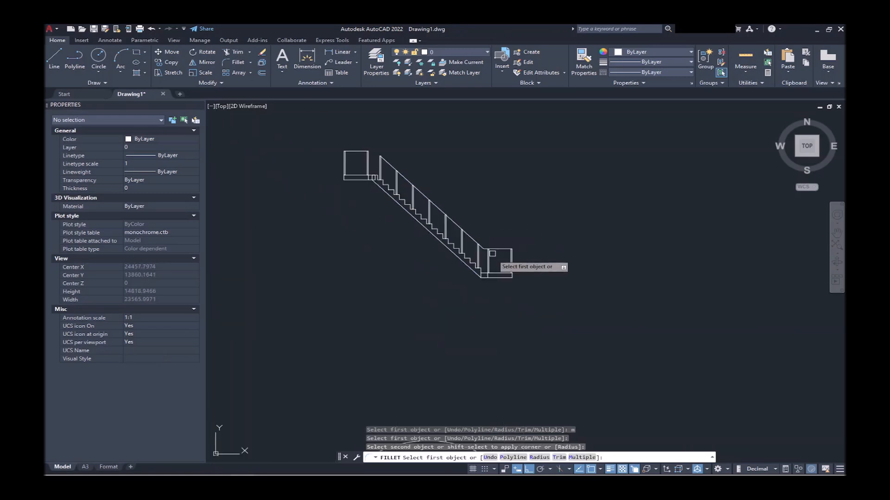
scroll(324, 148, "up", 5)
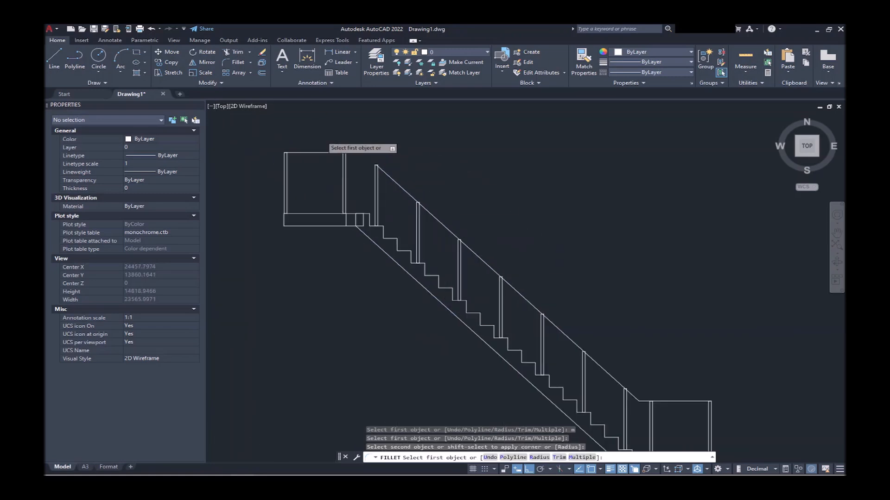
left_click(292, 153)
left_click(397, 193)
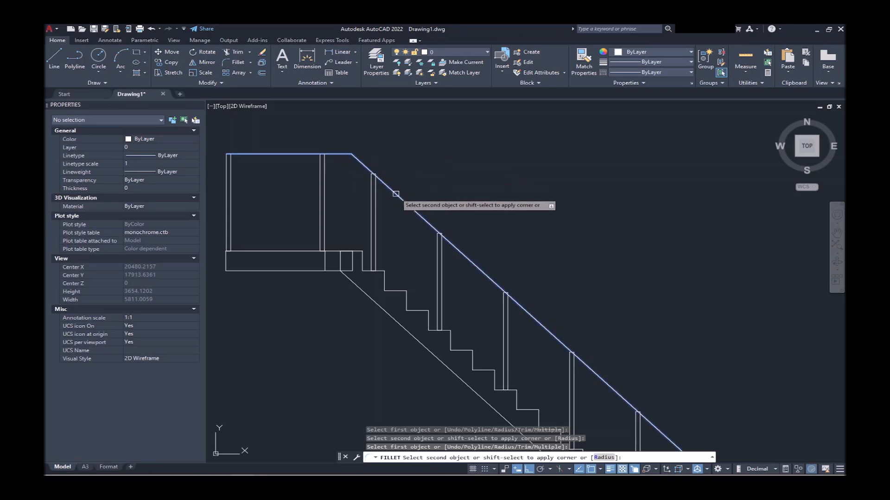
key("Return")
left_click(361, 154)
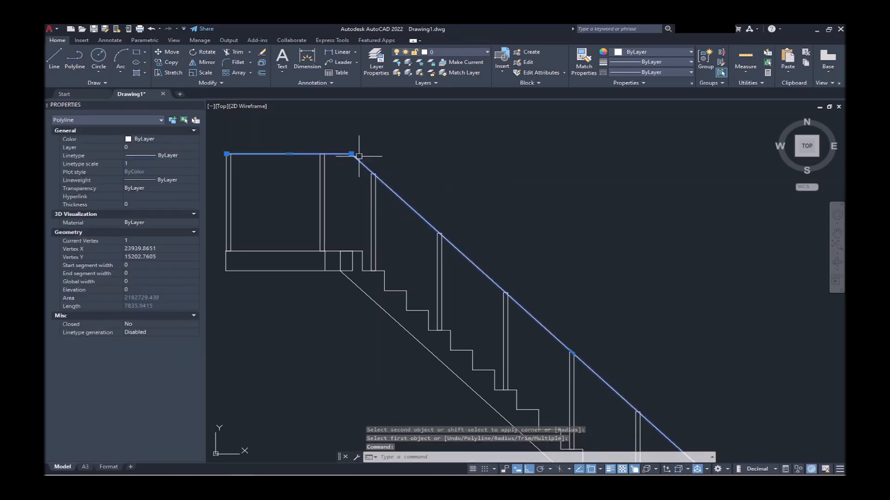
scroll(362, 153, "down", 4)
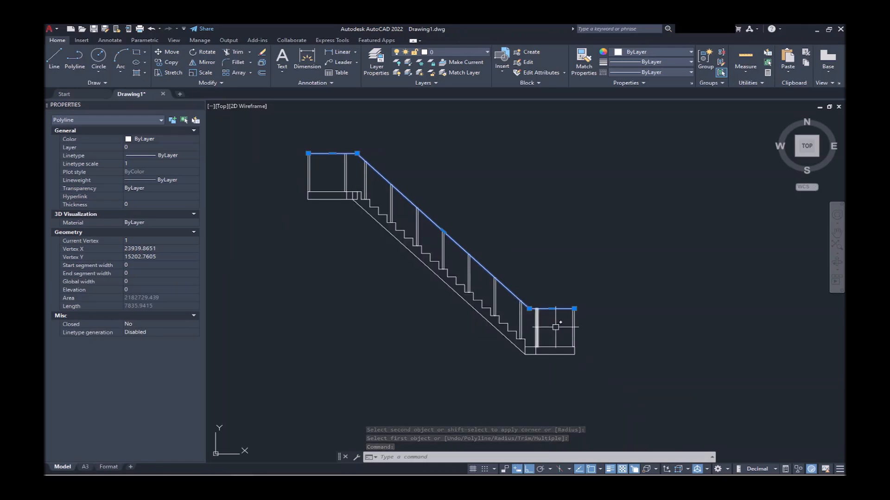
scroll(552, 327, "up", 4)
key("Escape")
Offset the handrail polyline by 20 to both its lower and upper sides.
type("o")
key("Return")
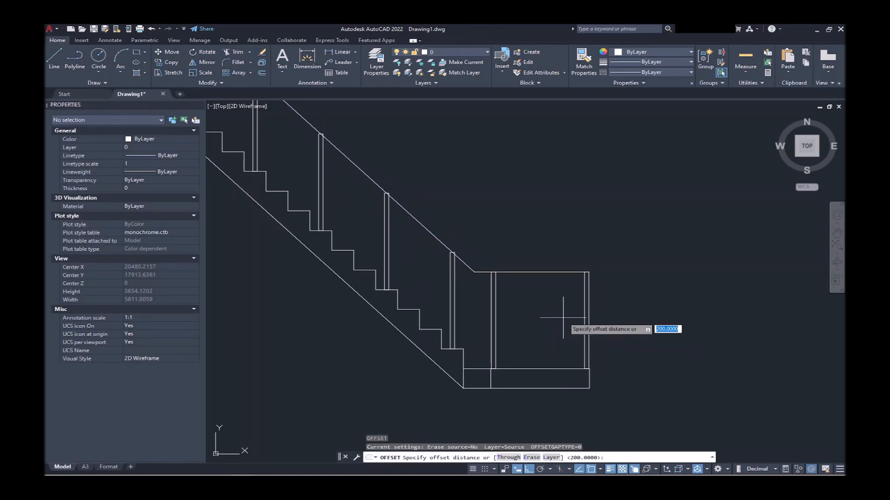
key("Return")
left_click(564, 273)
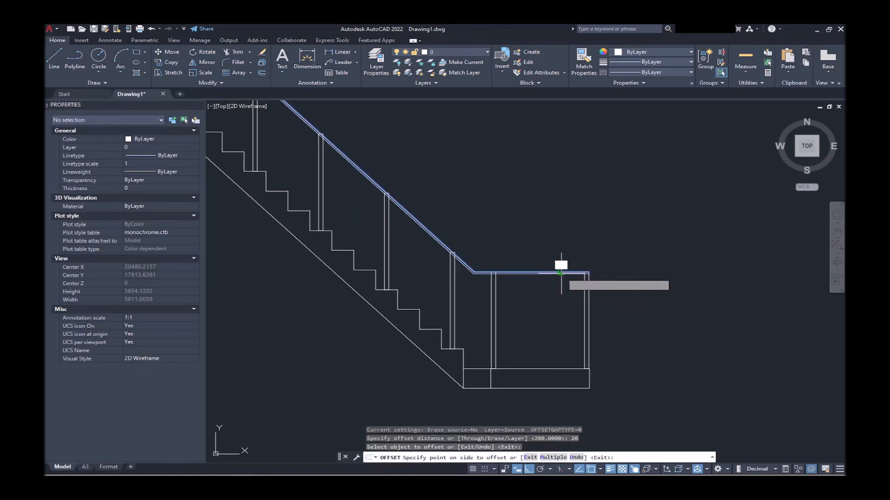
left_click(564, 288)
scroll(576, 271, "up", 4)
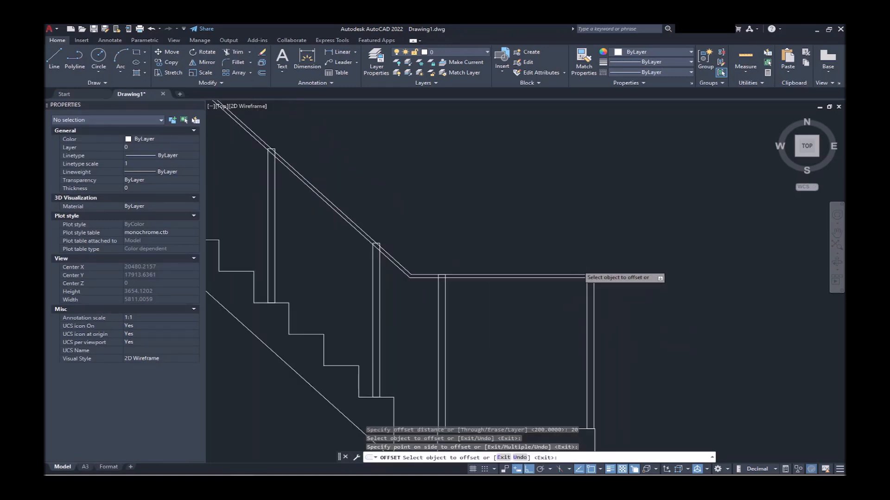
left_click(575, 277)
left_click(562, 233)
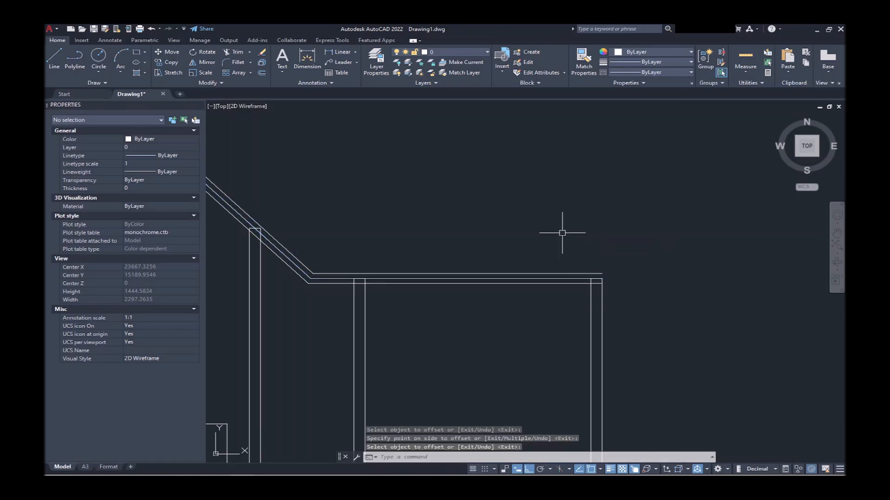
key("Return")
Delete the original centre rail polyline and close the handrail's lower-landing end with a short vertical line.
left_click(573, 278)
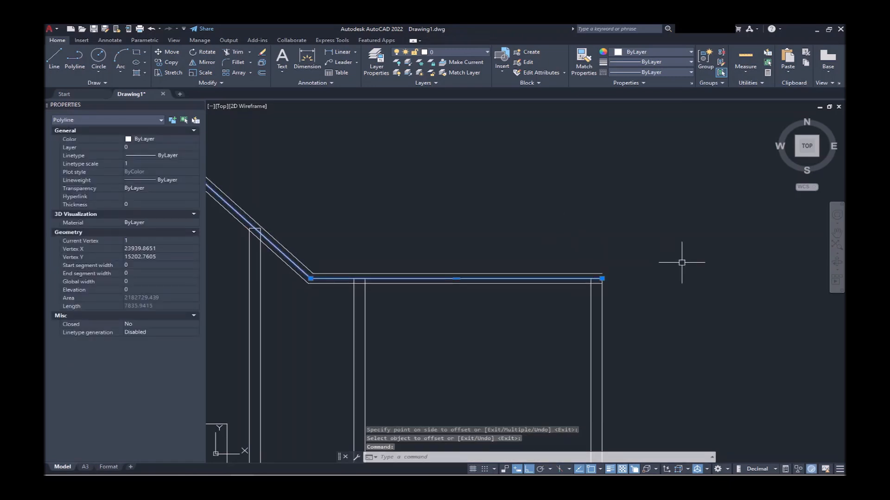
key("Escape")
type("l")
key("Return")
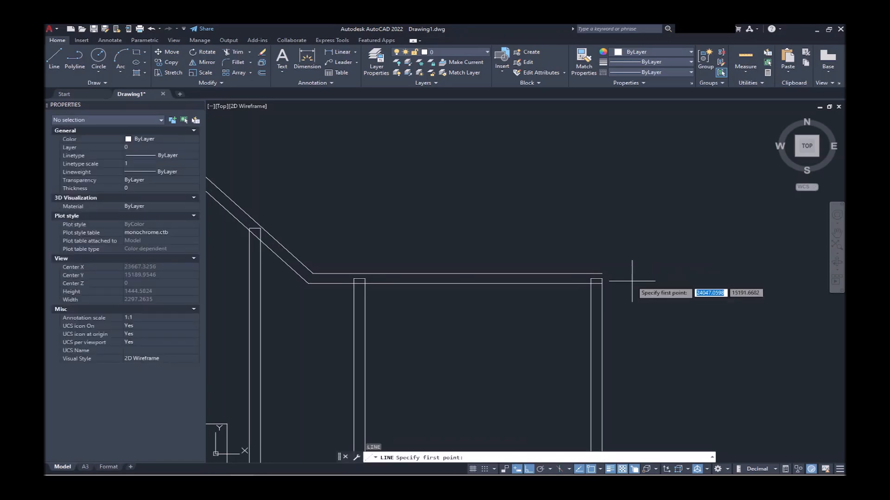
left_click(601, 274)
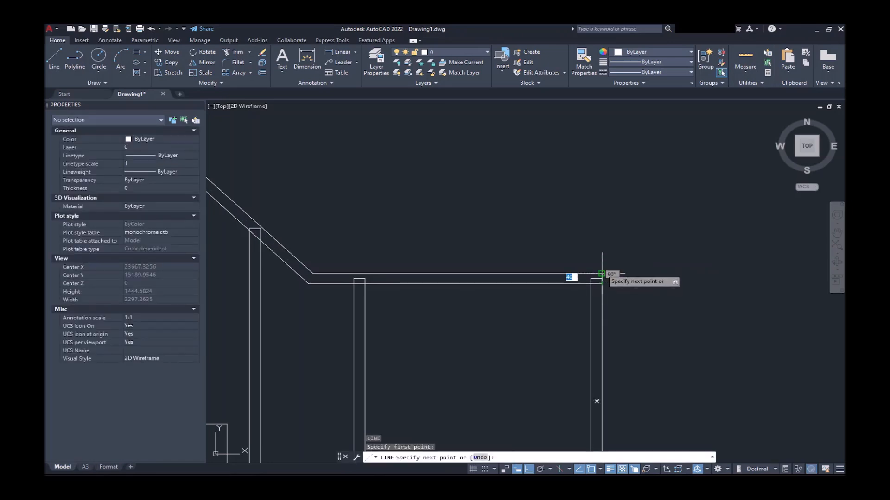
key("Return")
scroll(602, 274, "down", 10)
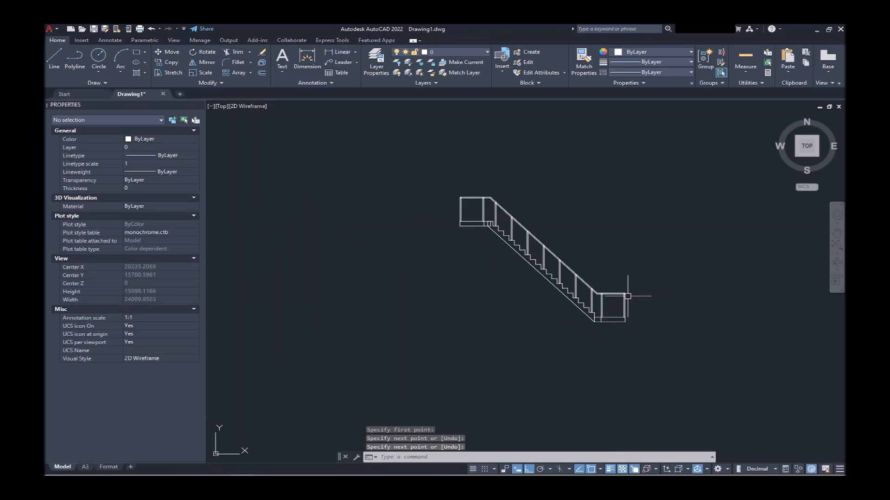
Close the handrail's upper-landing end with a vertical line between its two offset polylines.
scroll(464, 191, "up", 12)
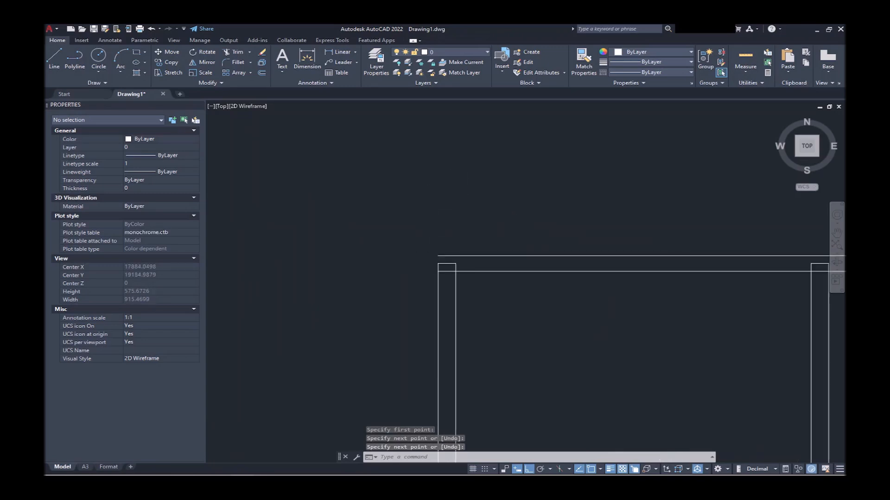
type("l")
key("Return")
left_click(440, 283)
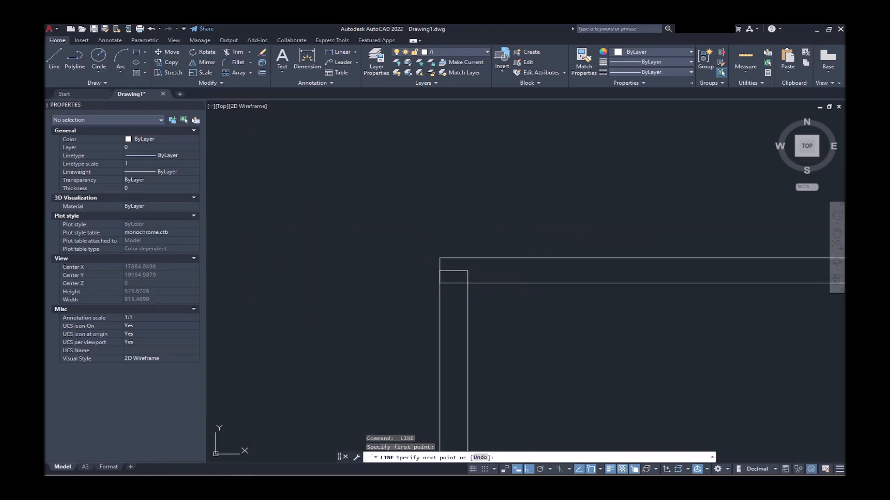
left_click(440, 258)
key("Return")
Join the two handrail polylines and both closing end lines into a single polyline.
left_click(392, 220)
left_click(506, 301)
left_click(557, 304)
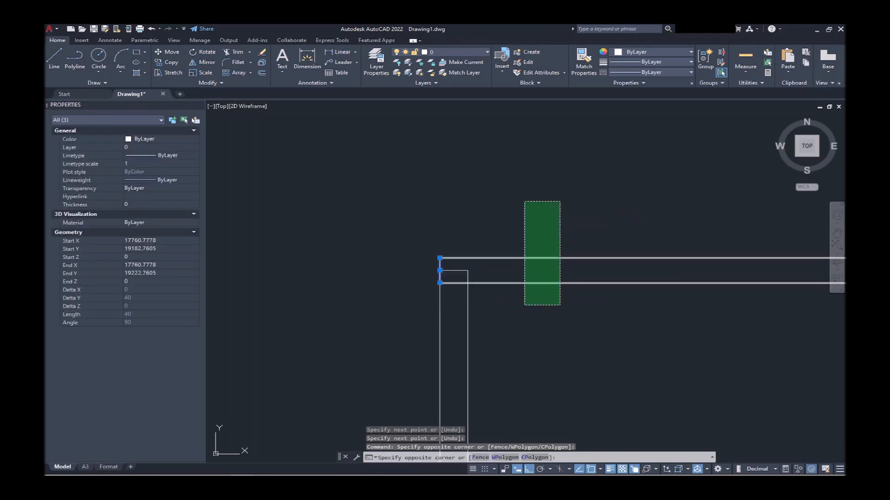
left_click(525, 193)
scroll(335, 178, "down", 5)
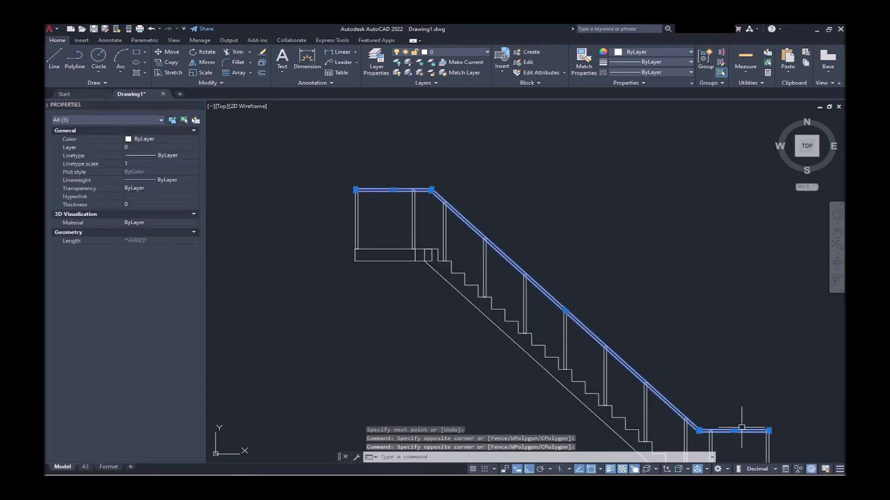
scroll(761, 428, "up", 6)
left_click(761, 431)
left_click(827, 376)
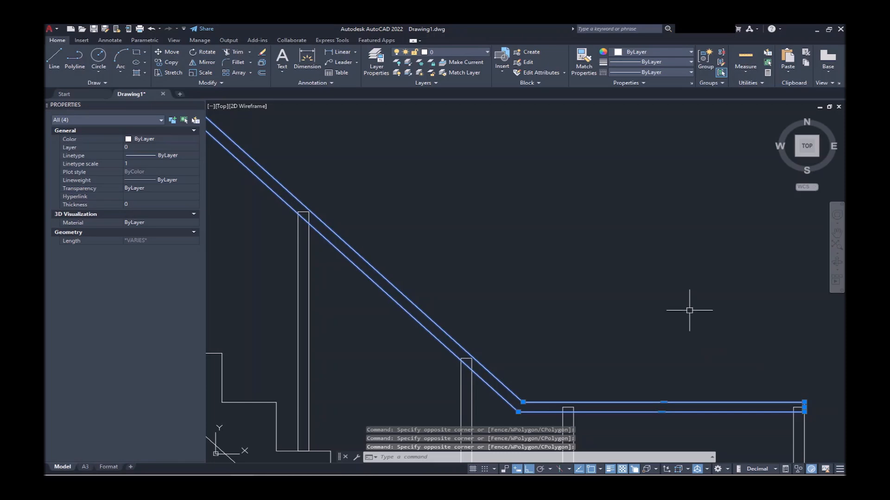
type("j")
key("Return")
scroll(691, 308, "down", 4)
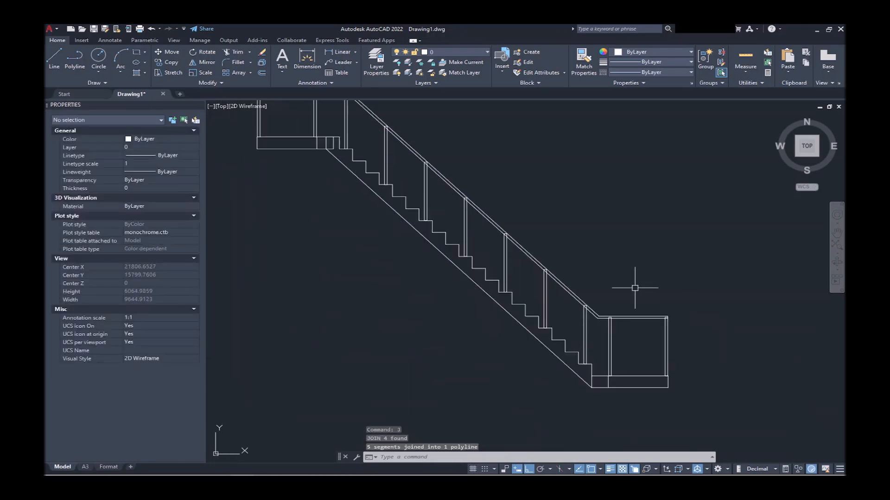
Copy the closed handrail polyline 490 straight down to make a middle rail.
left_click(652, 319)
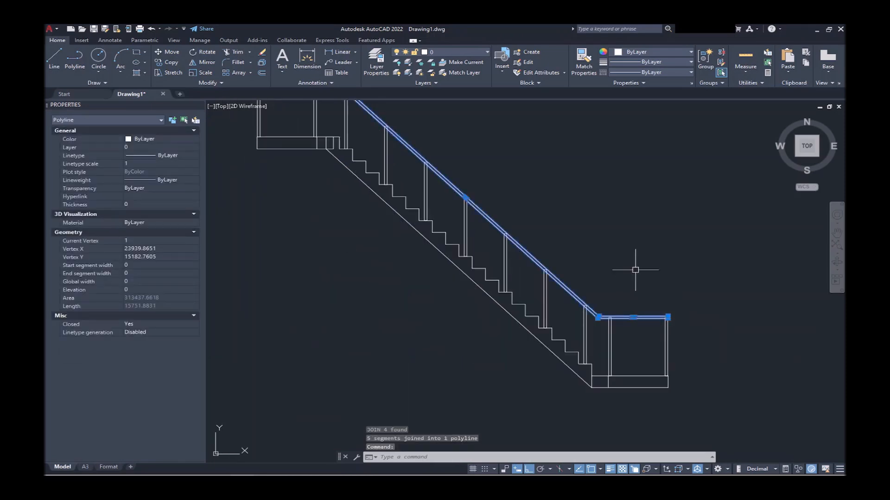
scroll(620, 248, "down", 2)
middle_click_drag(620, 248, 607, 298)
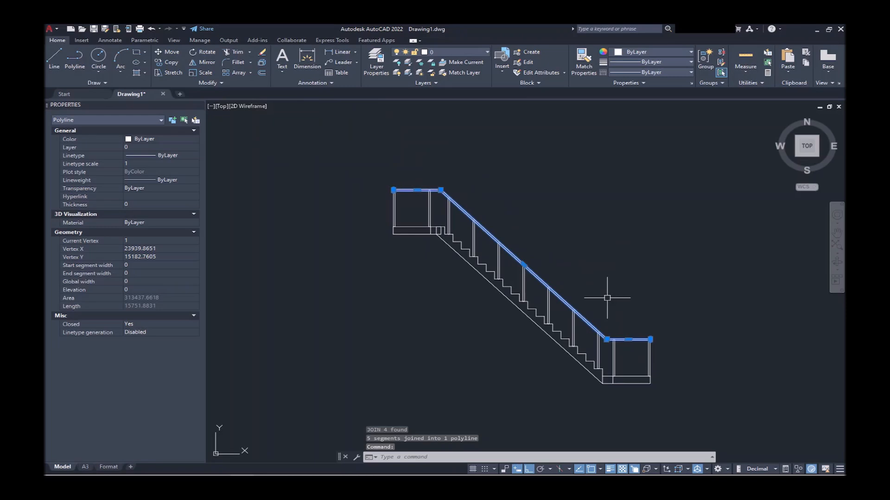
left_click(364, 168)
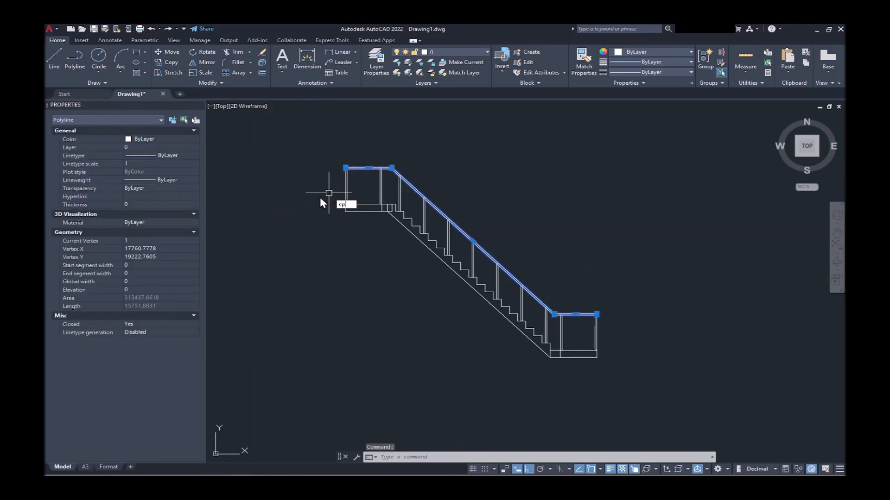
key("Return")
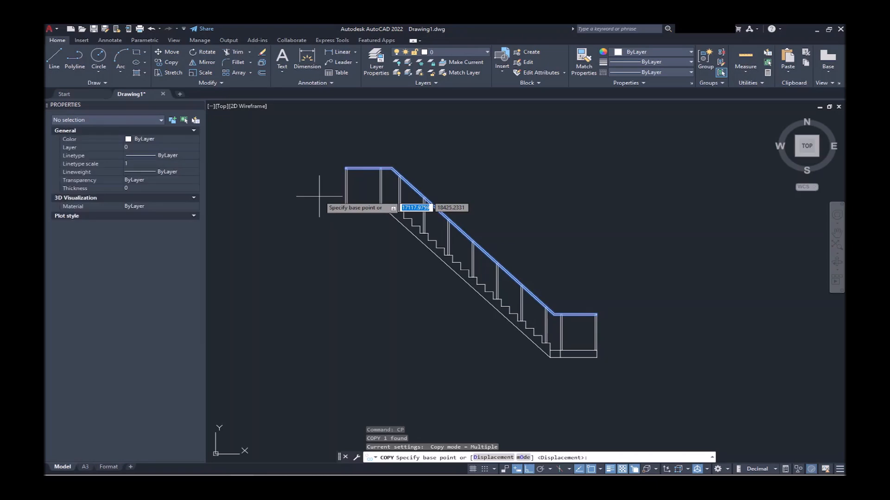
left_click(318, 194)
type("6")
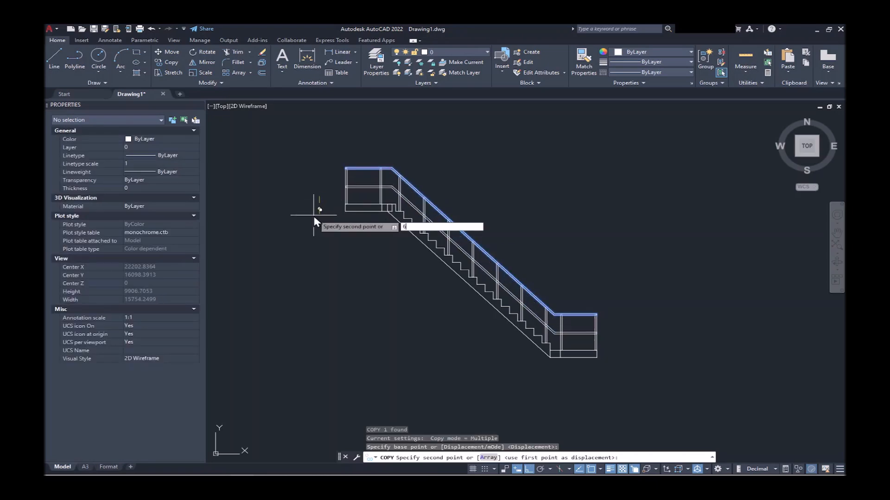
key("BackSpace")
type("490")
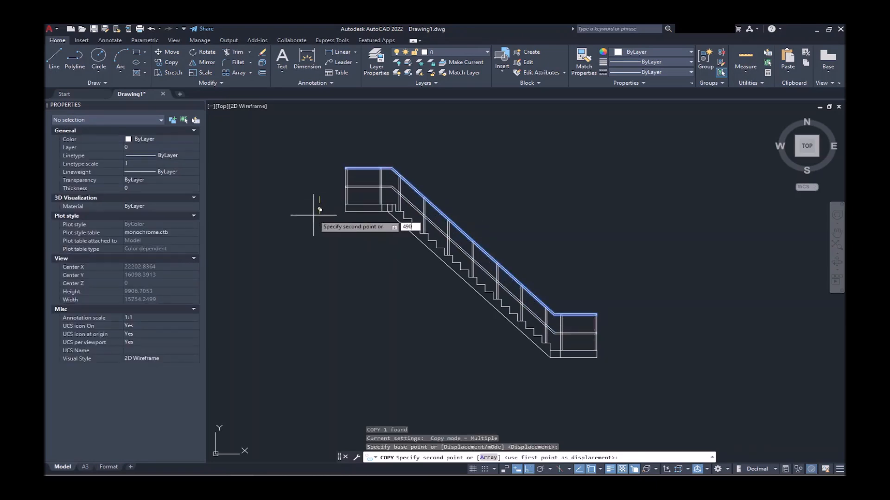
key("Return")
key("Return")
Trim away the leftover vertical lines and the bottom line's overrun at the stair end of the upper landing slab.
scroll(314, 215, "up", 2)
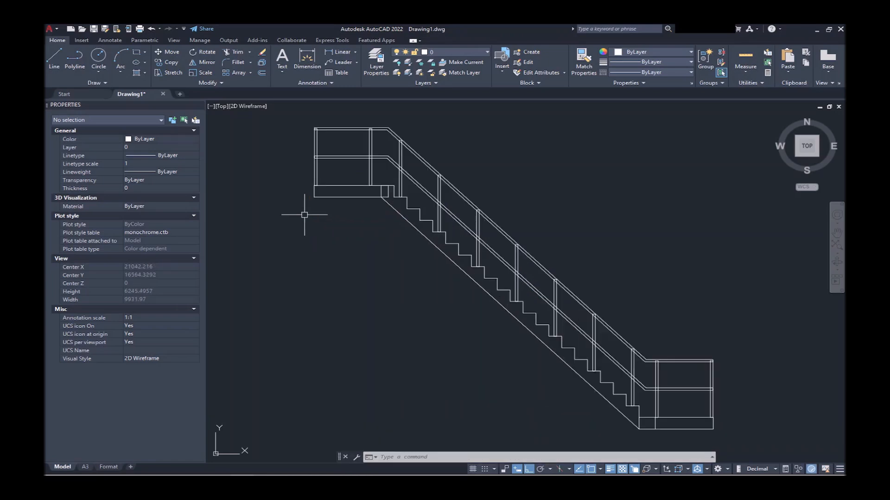
type("tr")
key("Return")
left_click(374, 189)
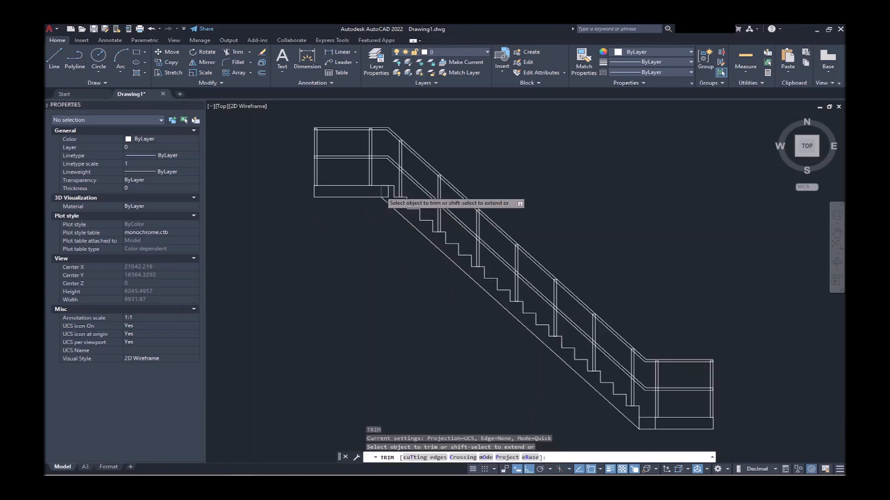
scroll(381, 193, "up", 4)
left_click(402, 183)
key("Return")
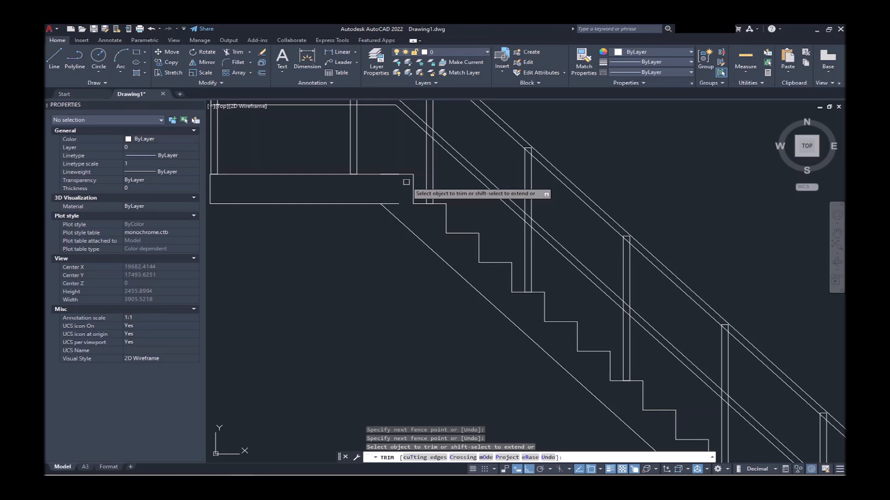
Trim away the two leftover vertical lines at the stair end of the lower landing slab.
scroll(361, 259, "down", 3)
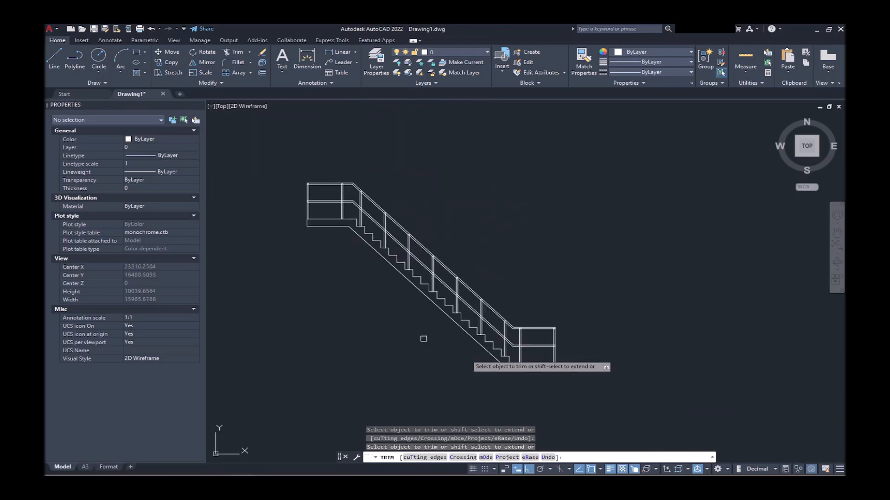
scroll(519, 384, "up", 3)
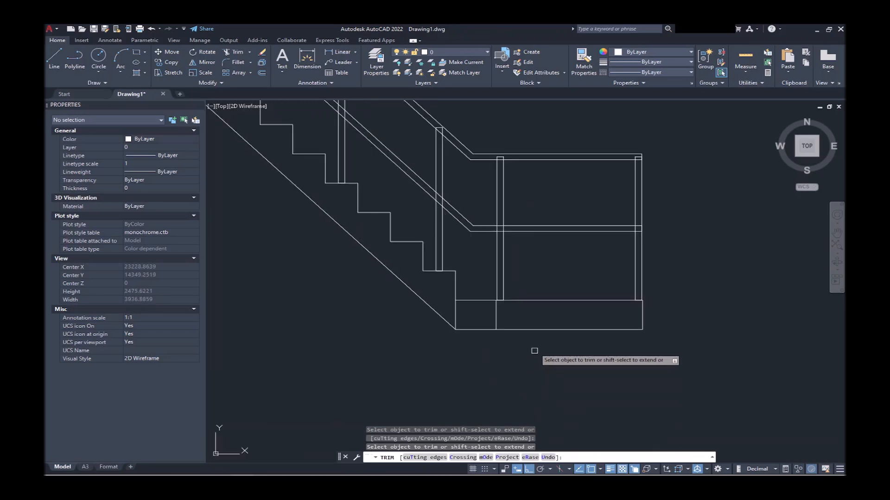
left_click(521, 313)
left_click(451, 309)
key("Return")
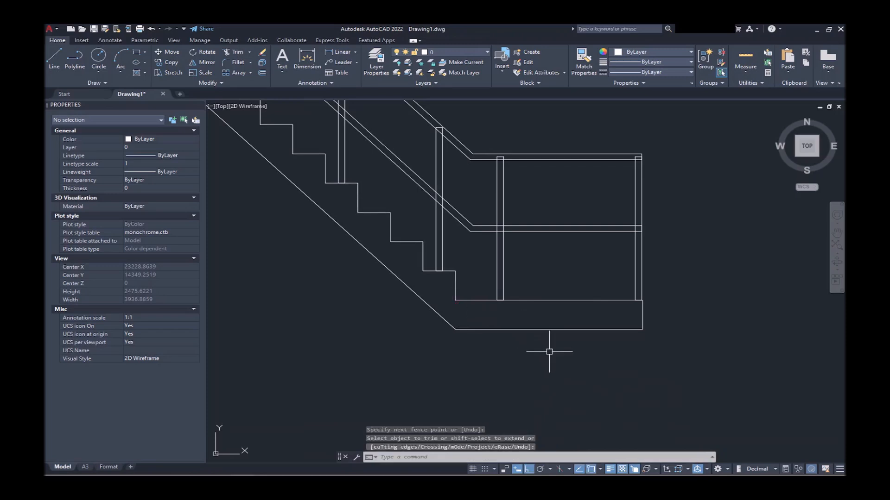
Shorten the upper landing's top line so it ends where the stepped polyline starts.
scroll(546, 352, "down", 5)
scroll(450, 276, "up", 9)
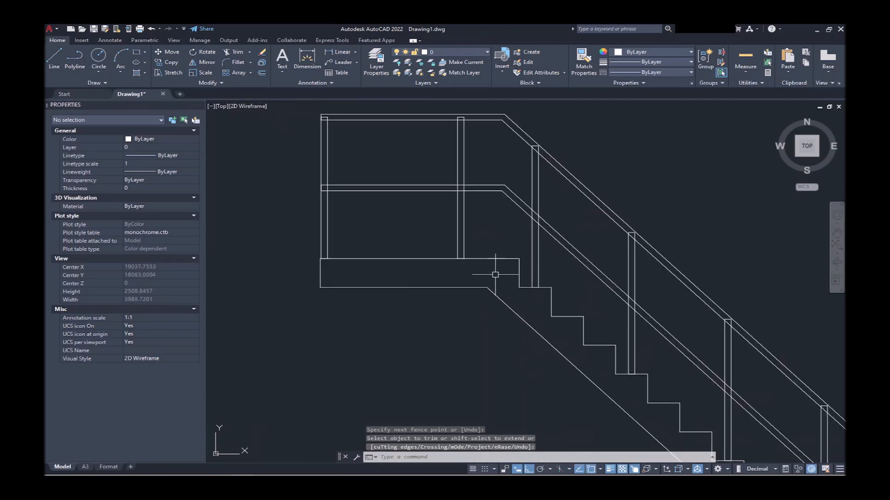
scroll(481, 261, "up", 2)
left_click(477, 258)
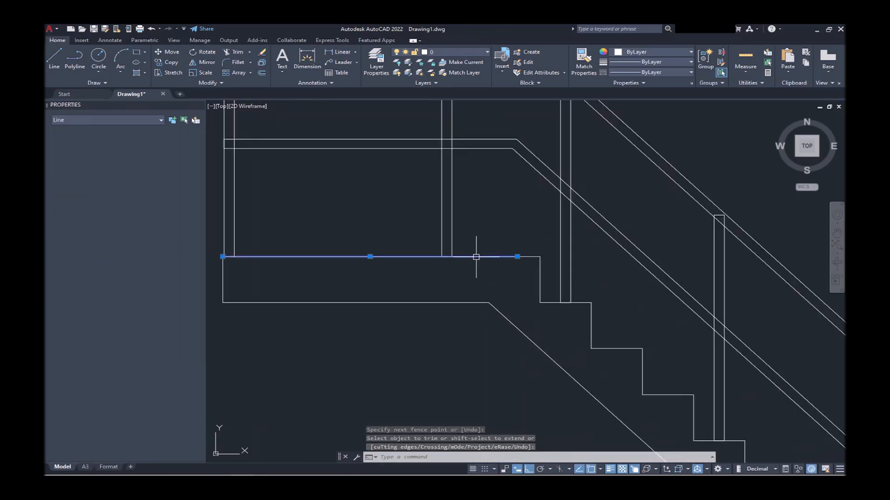
left_click(524, 257)
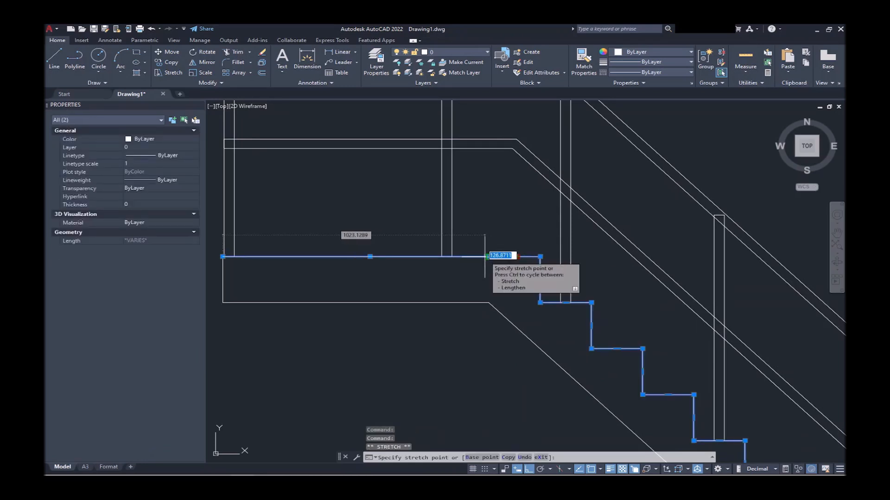
left_click(518, 257)
Join the steps, sloped underside and both landings' outlines into one polyline.
left_click(498, 281)
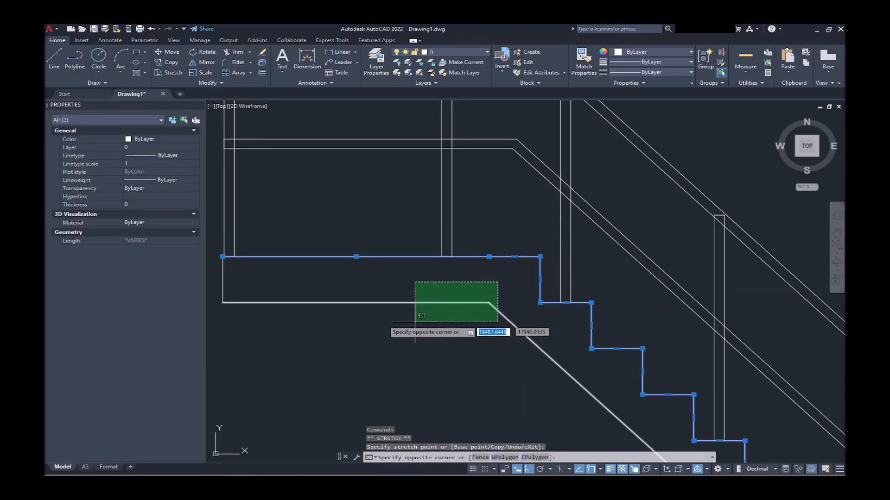
left_click(221, 346)
scroll(296, 330, "down", 5)
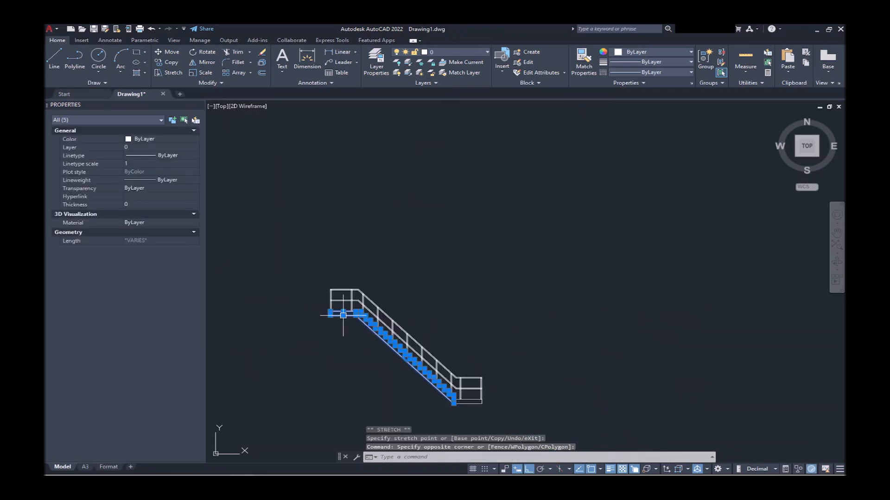
scroll(459, 385, "up", 6)
left_click(502, 348)
left_click(490, 387)
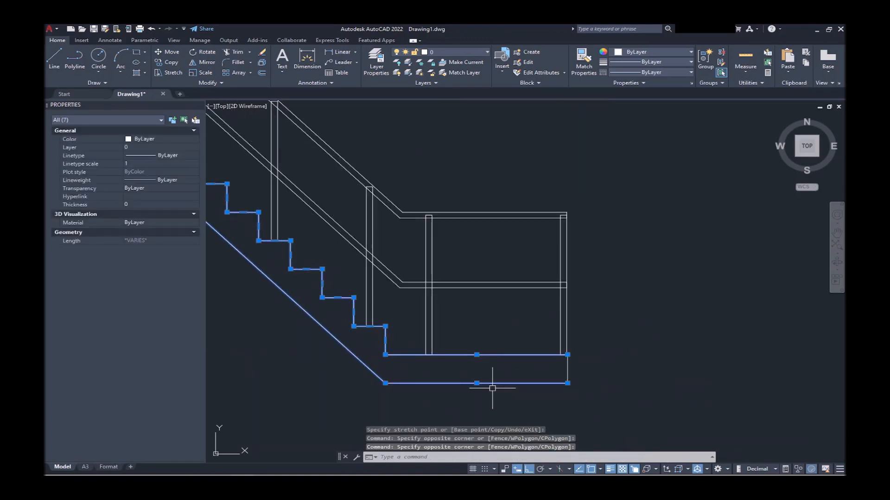
left_click(586, 366)
left_click(546, 392)
type("j")
key("Return")
scroll(574, 381, "down", 2)
left_click(479, 364)
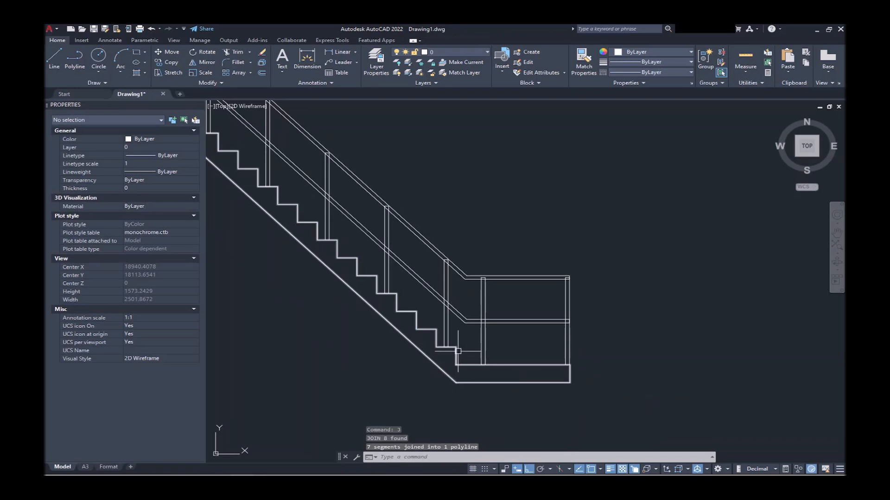
scroll(538, 341, "down", 6)
scroll(459, 313, "up", 4)
key("Escape")
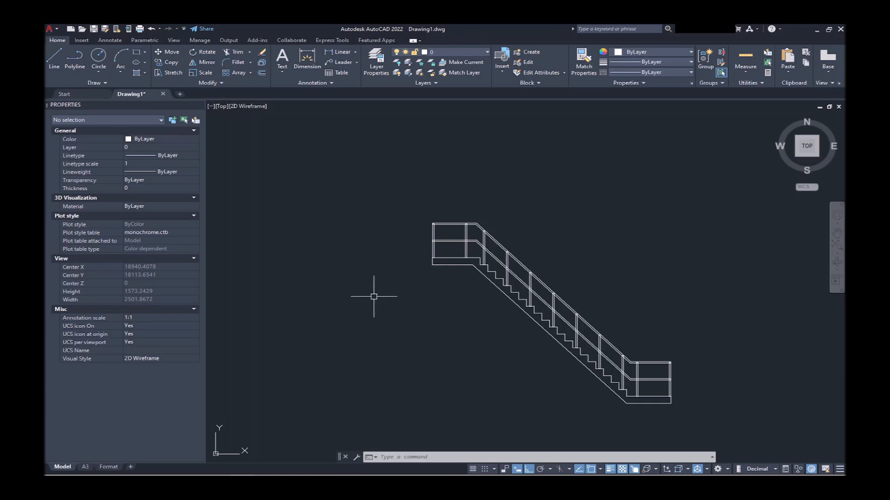
scroll(373, 298, "down", 6)
middle_click_drag(376, 338, 377, 262)
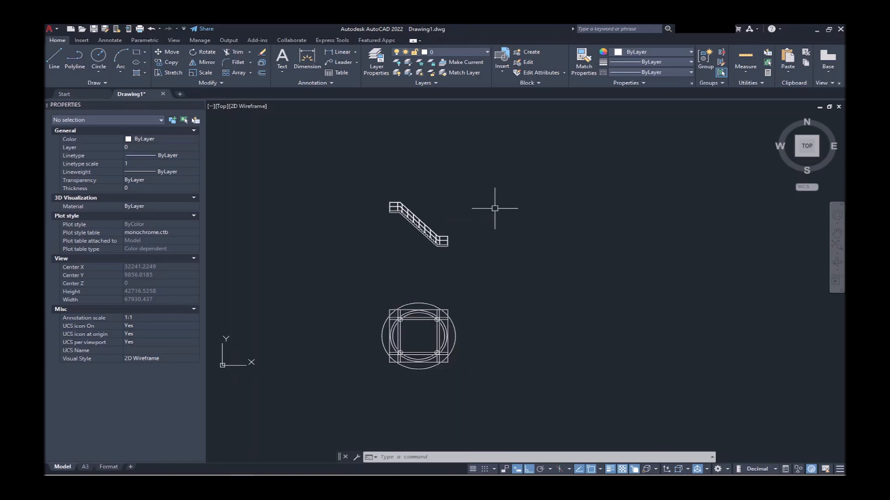
Switch to the left side view and align the UCS with the current view.
mouse_move(810, 168)
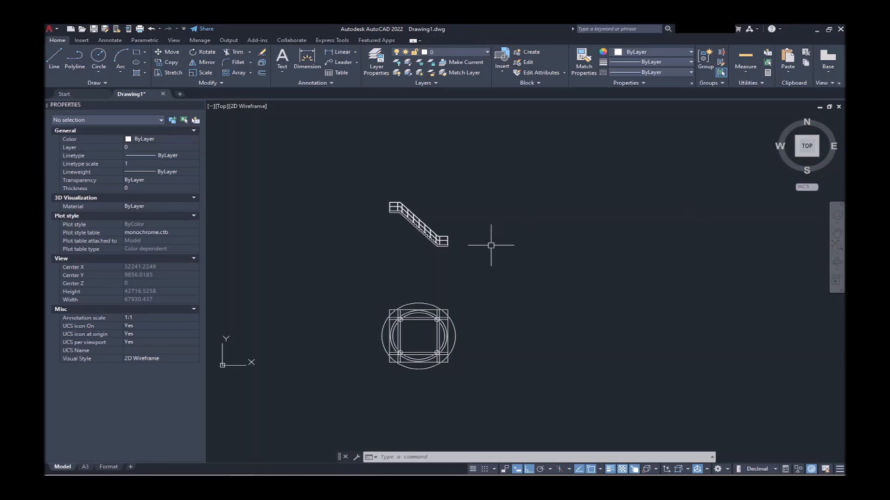
mouse_move(795, 147)
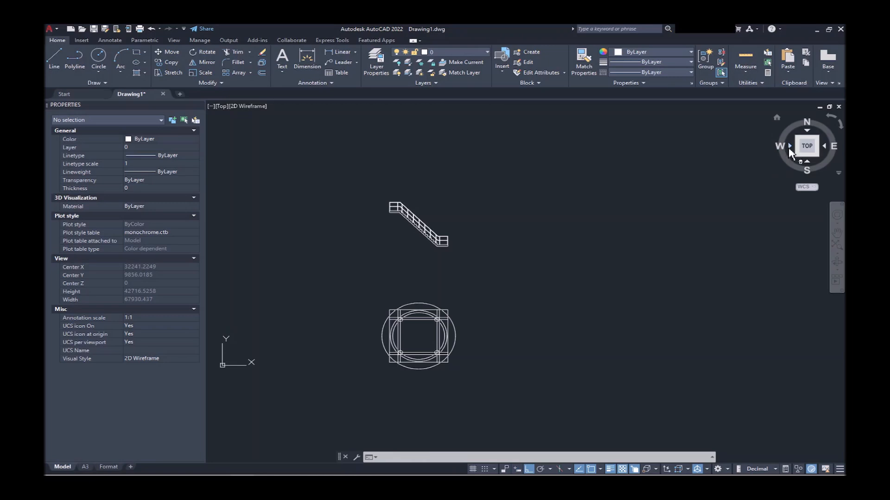
left_click(791, 147)
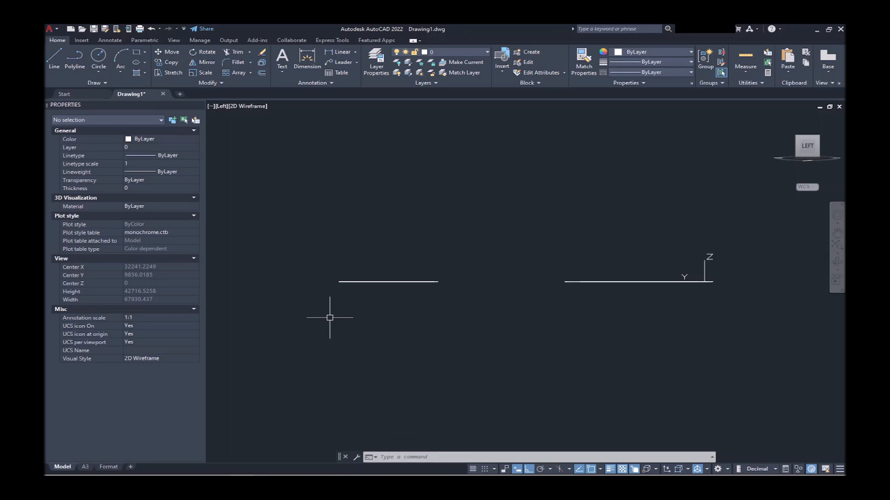
type("UCS")
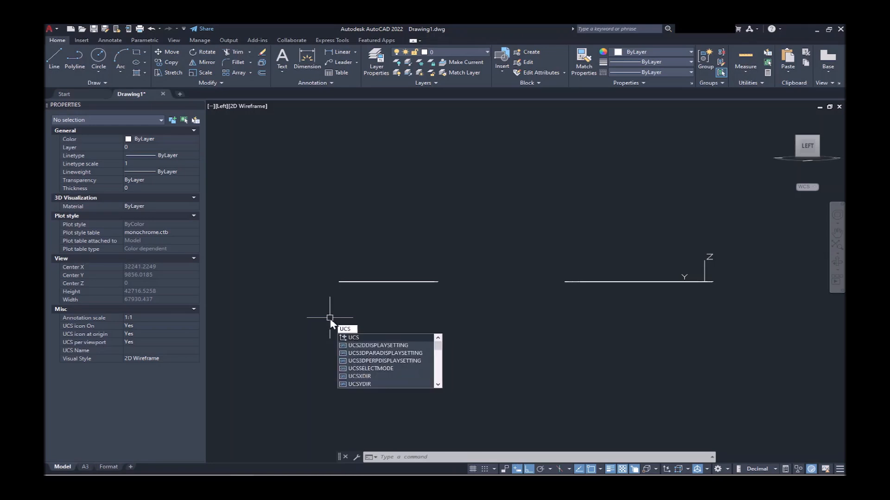
key("Return")
type("v")
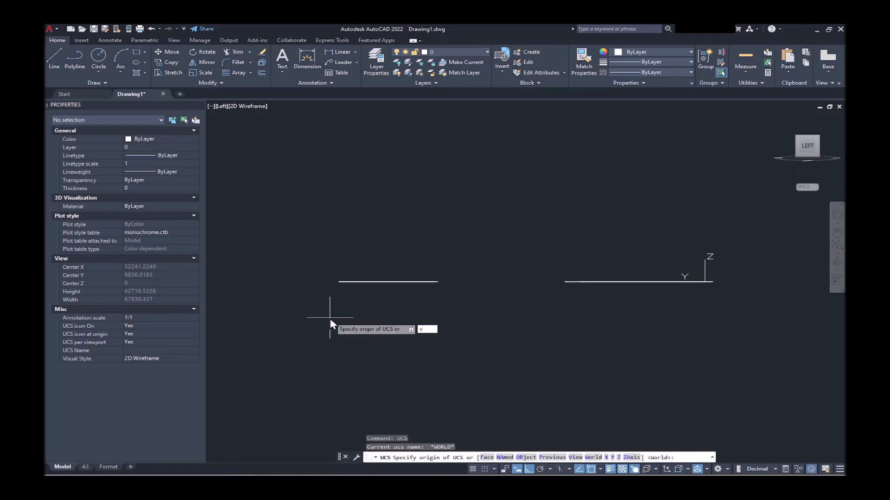
key("Return")
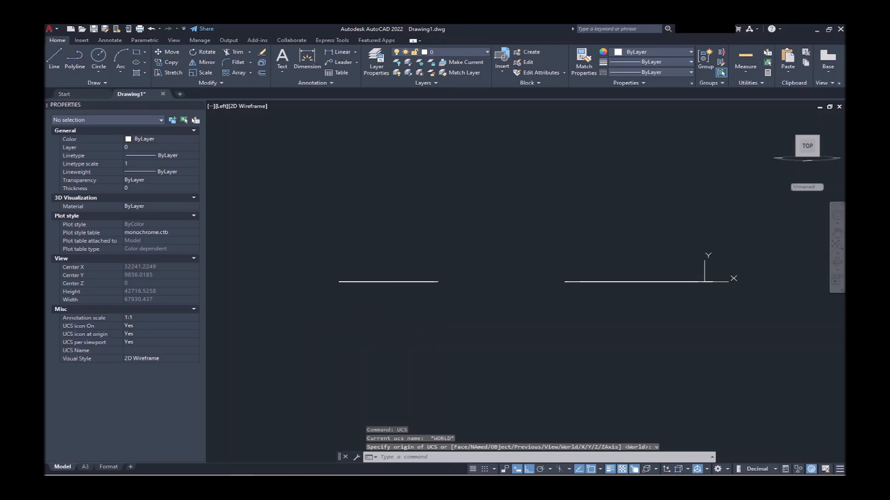
Rotate all polylines of the staircase side view a quarter turn about their end nearest the plan so they stand upright.
left_click(464, 230)
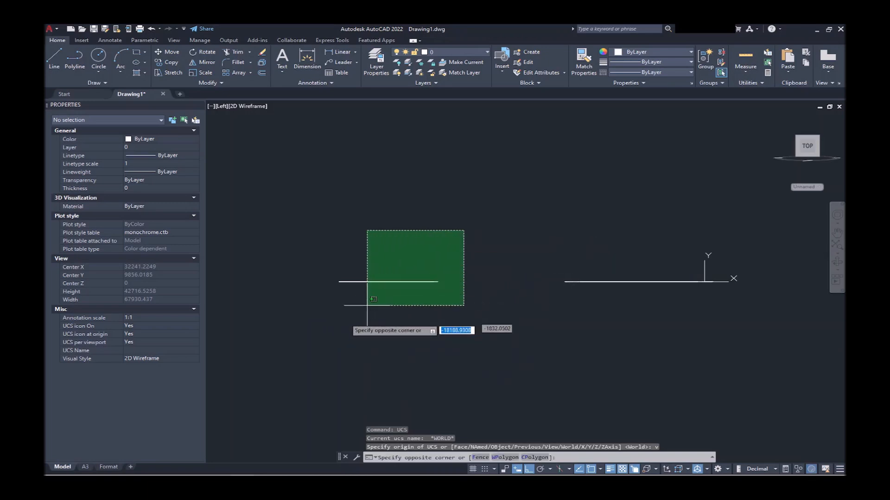
left_click(303, 334)
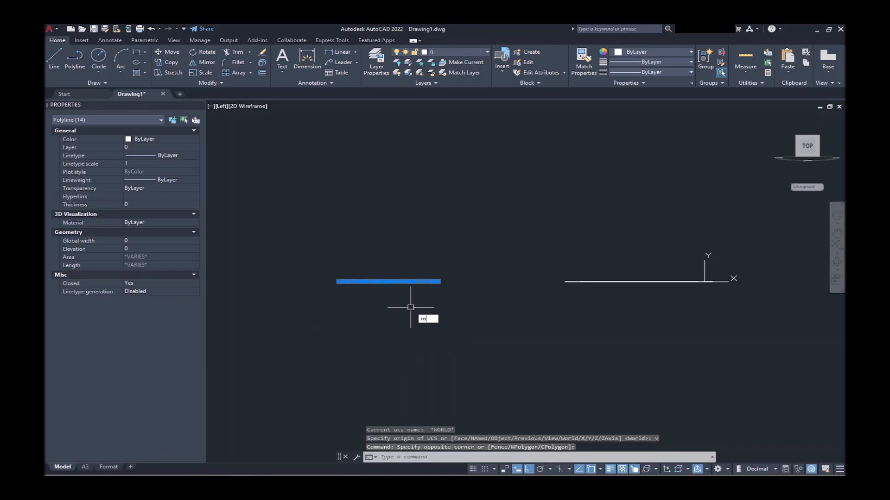
type("ro")
key("Return")
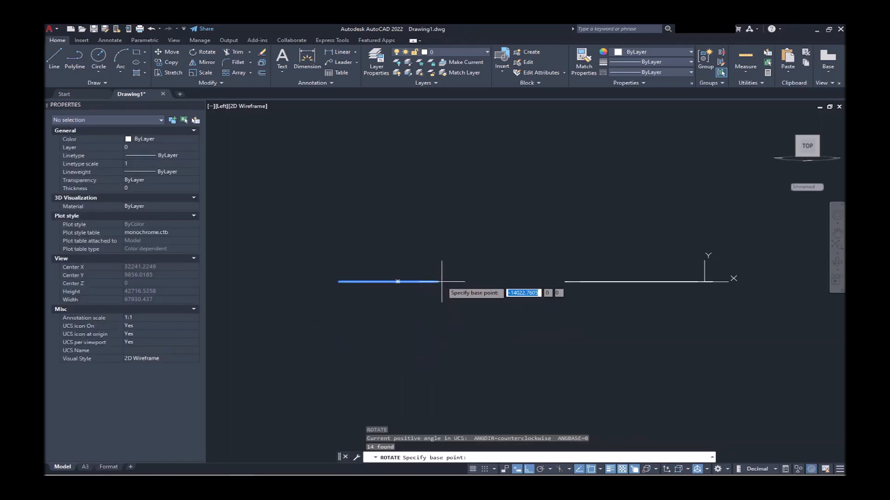
left_click(438, 281)
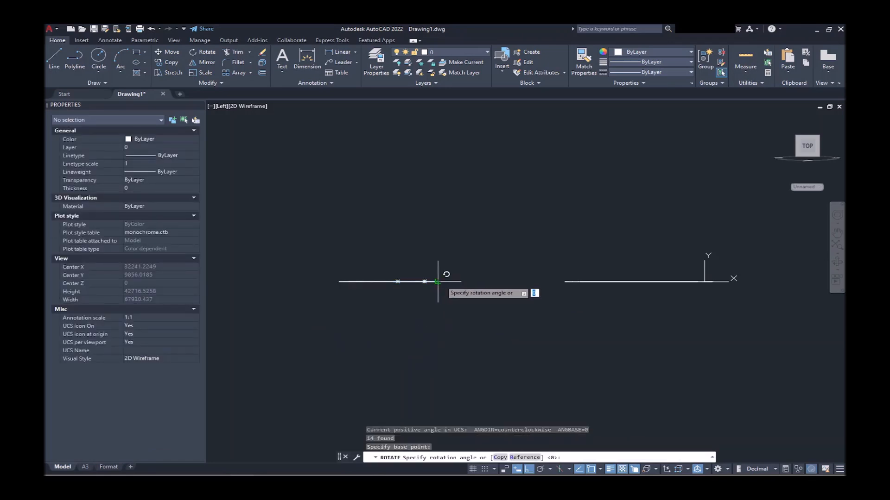
left_click(463, 352)
Orbit to an angled 3D view of the drawing and restore the world coordinate system (WCS).
scroll(479, 278, "down", 3)
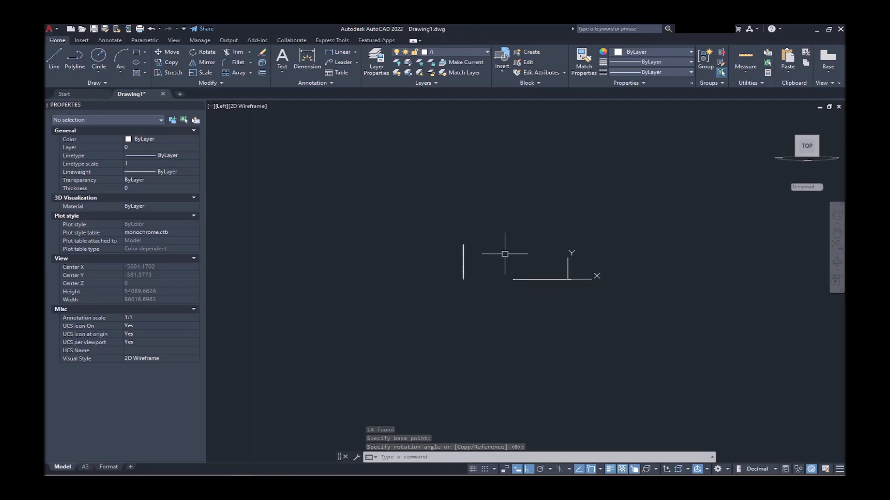
middle_click_drag(505, 254, 389, 301, "shift")
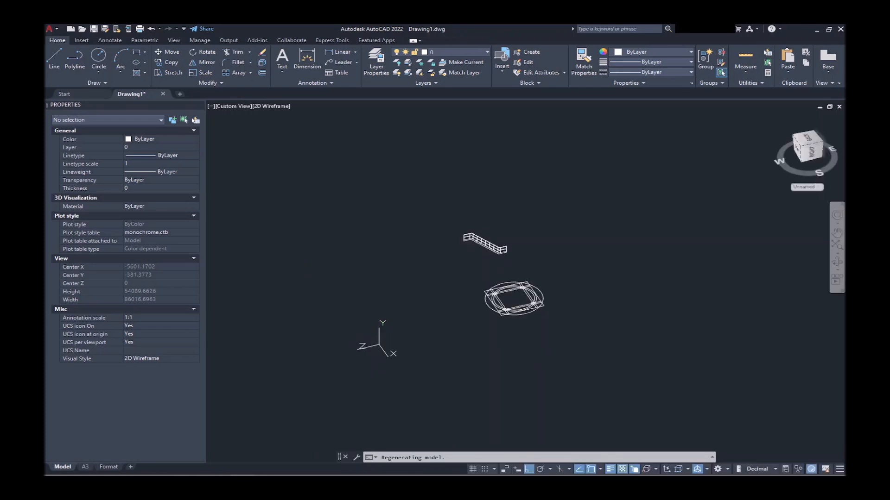
left_click(814, 187)
left_click(813, 196)
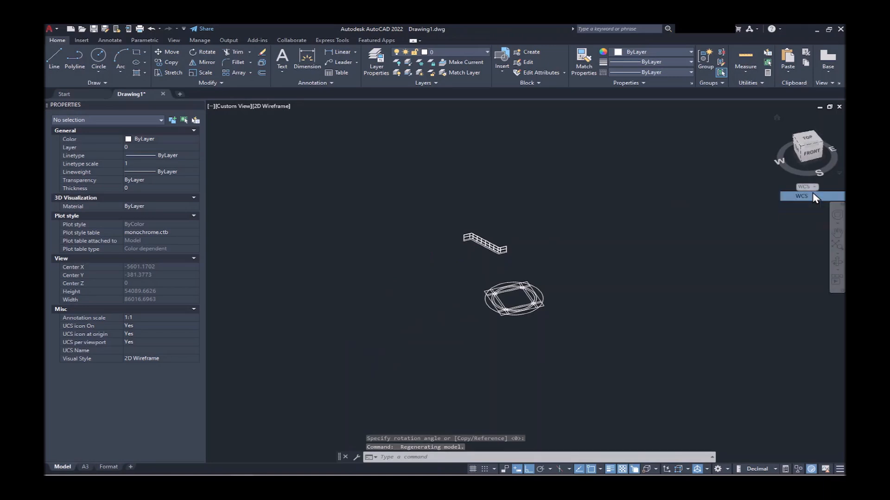
left_click(812, 195)
Add the 3D Tools set to the ribbon and bring it up.
scroll(476, 240, "up", 10)
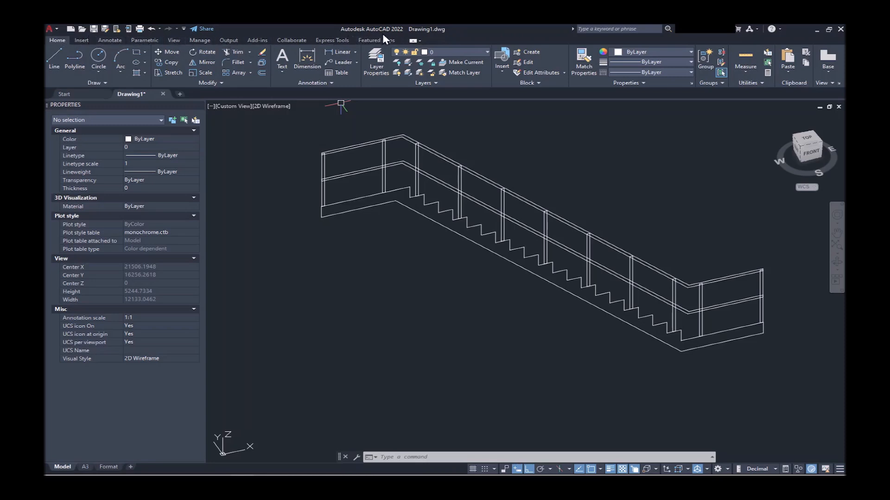
right_click(453, 41)
mouse_move(467, 68)
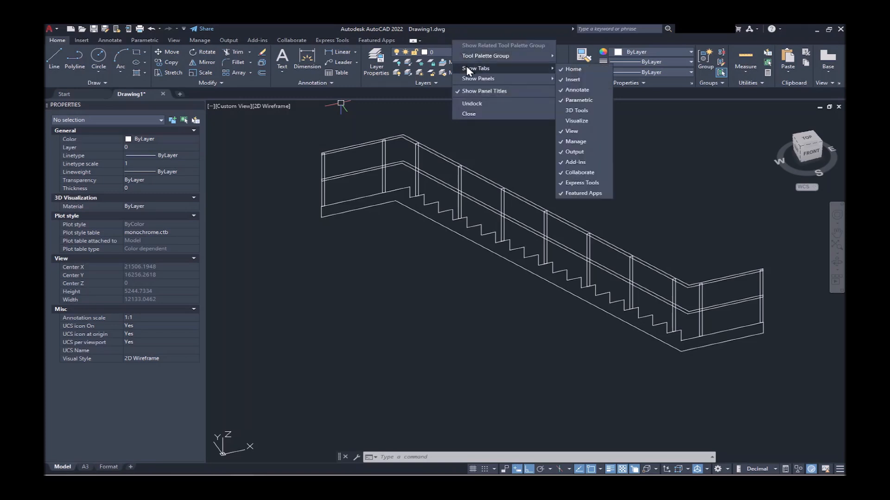
left_click(576, 111)
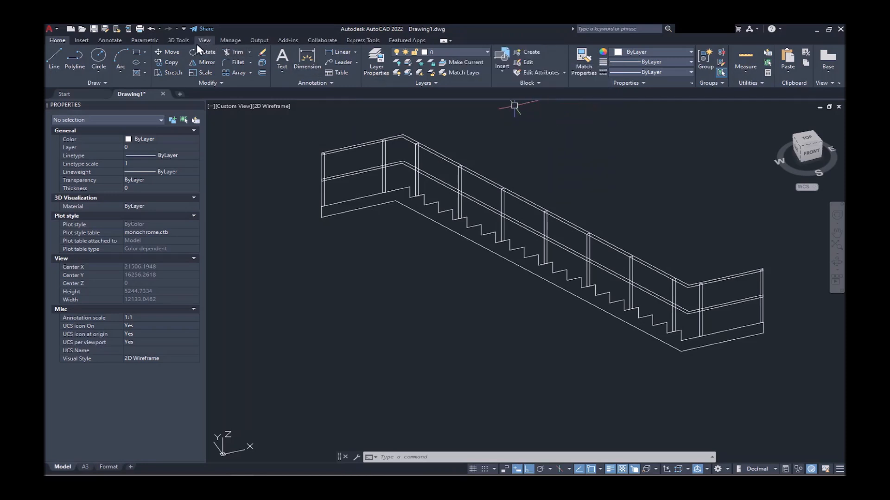
left_click(183, 40)
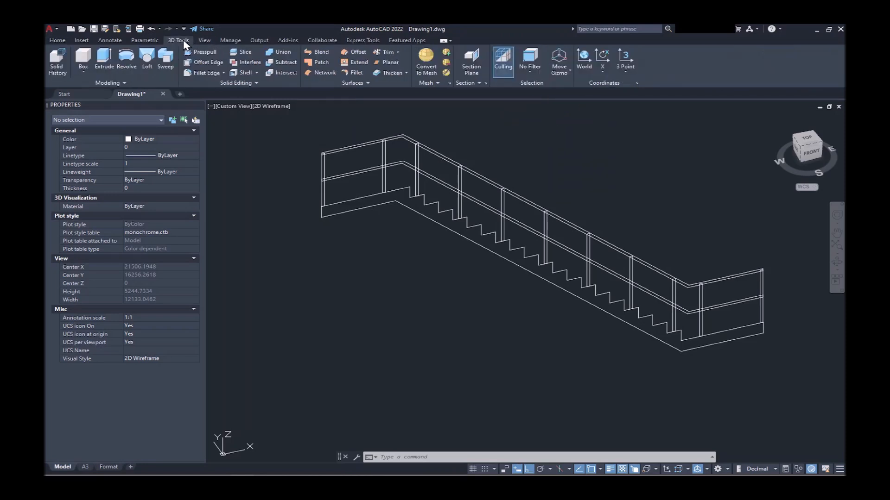
Extrude the closed outline of the steps and landings by 900.
left_click(341, 204)
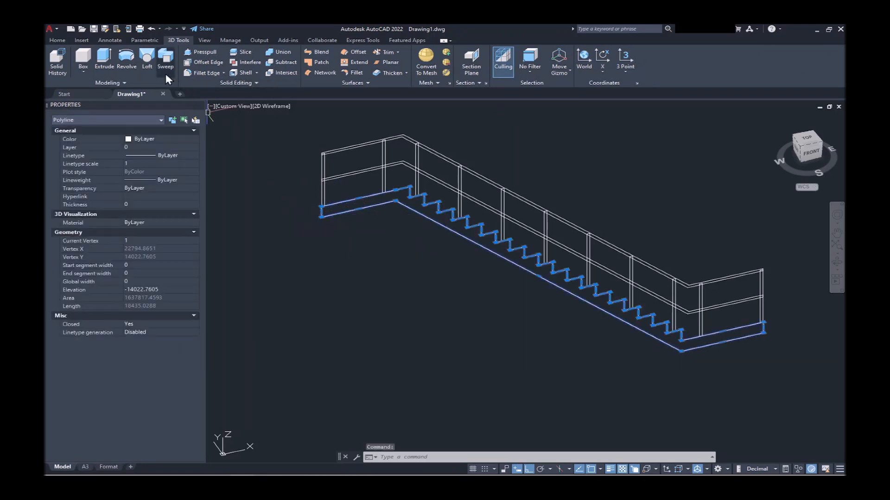
left_click(107, 63)
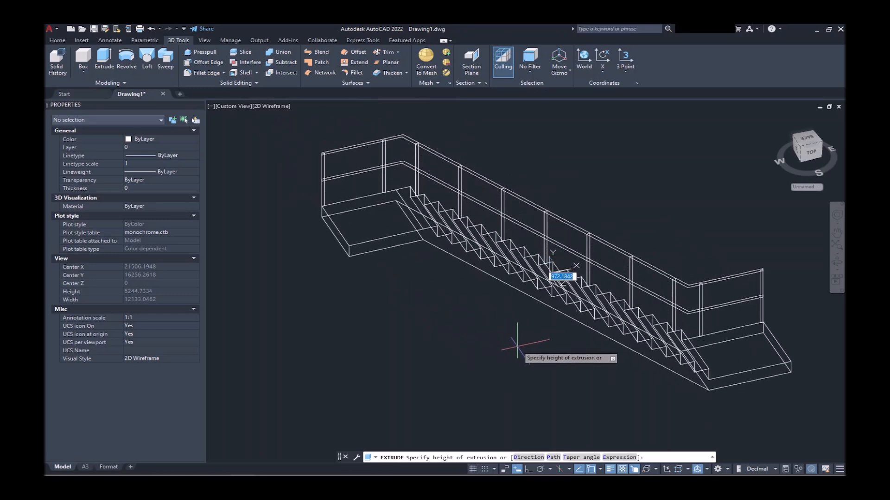
key("Return")
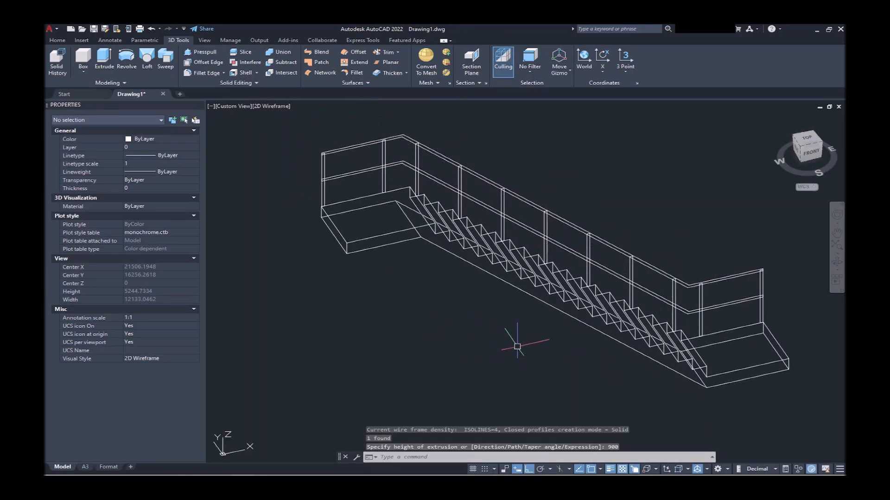
Extrude the handrail, middle rail and all railing post polylines by 40.
left_click(340, 187)
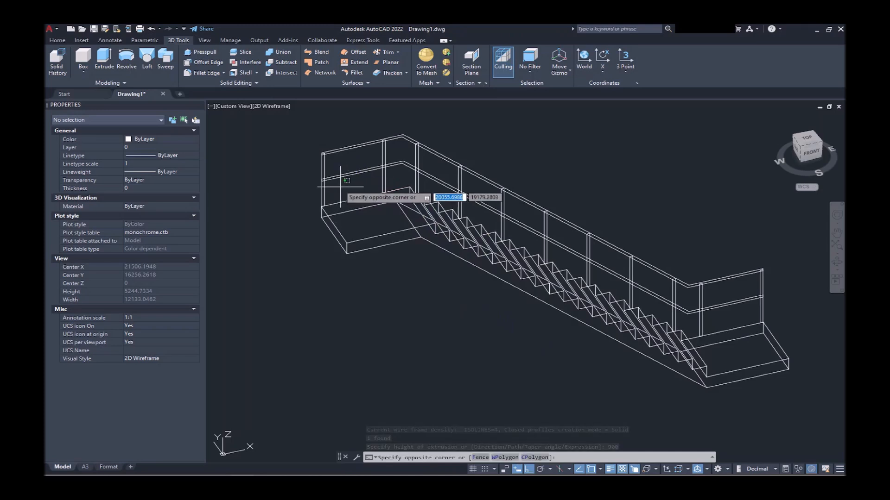
left_click(316, 137)
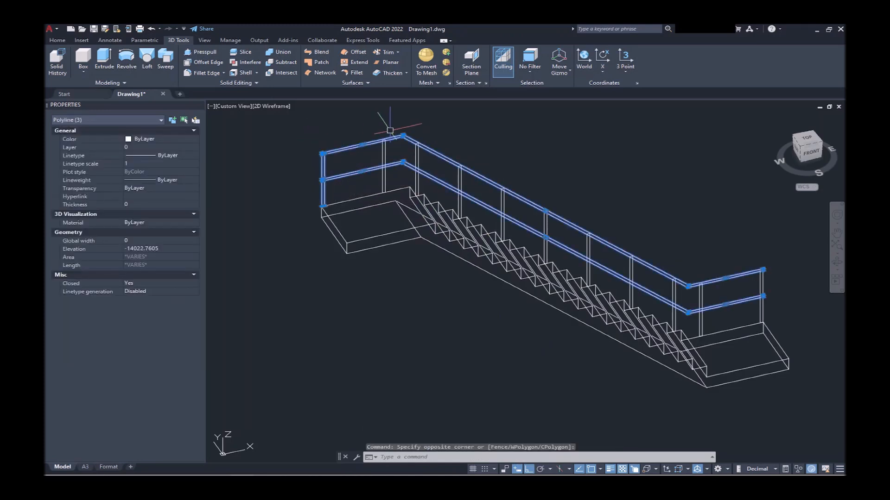
left_click(424, 128)
left_click(382, 178)
left_click(552, 163)
left_click(459, 192)
left_click(609, 206)
left_click(553, 254)
left_click(674, 246)
left_click(642, 277)
left_click(772, 254)
left_click(669, 313)
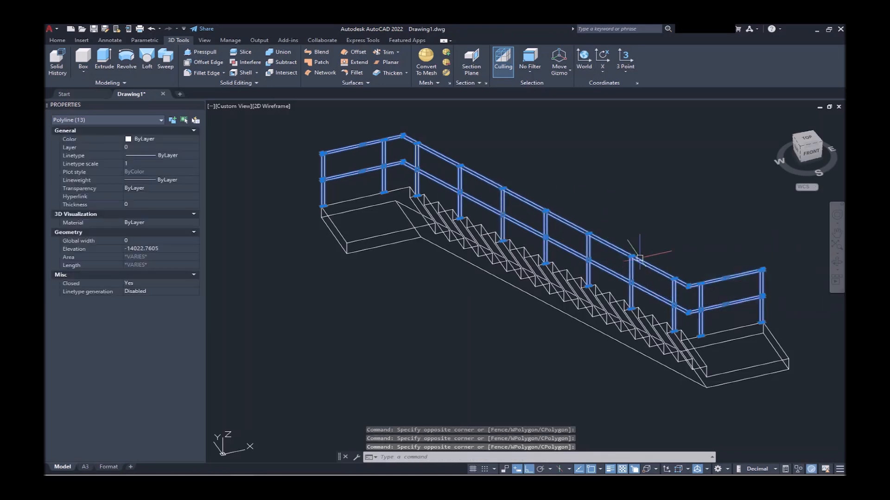
key("BackSpace")
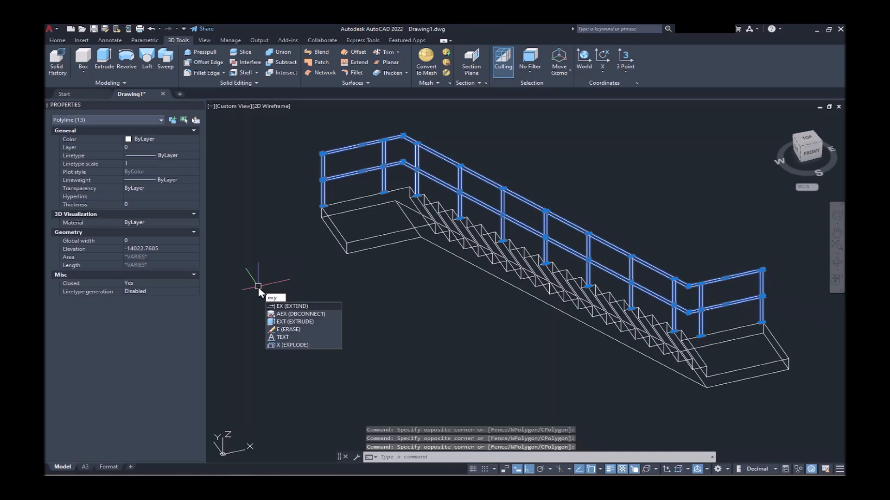
type("t")
key("Return")
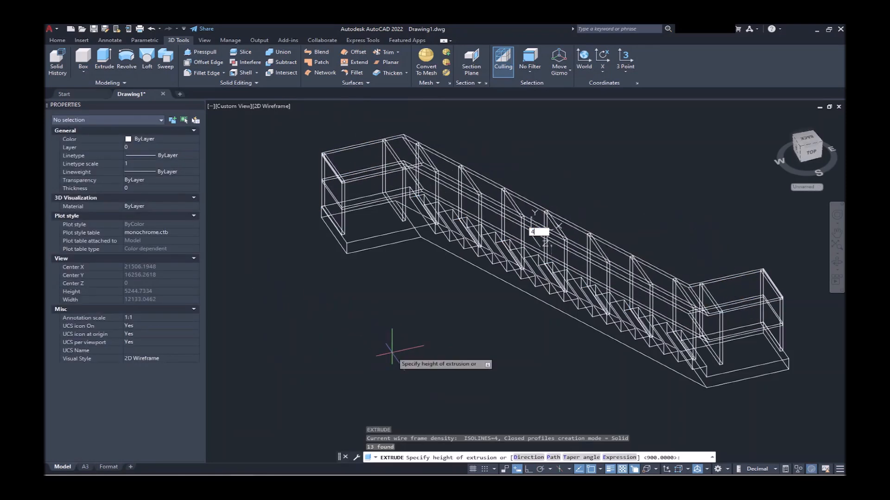
key("Return")
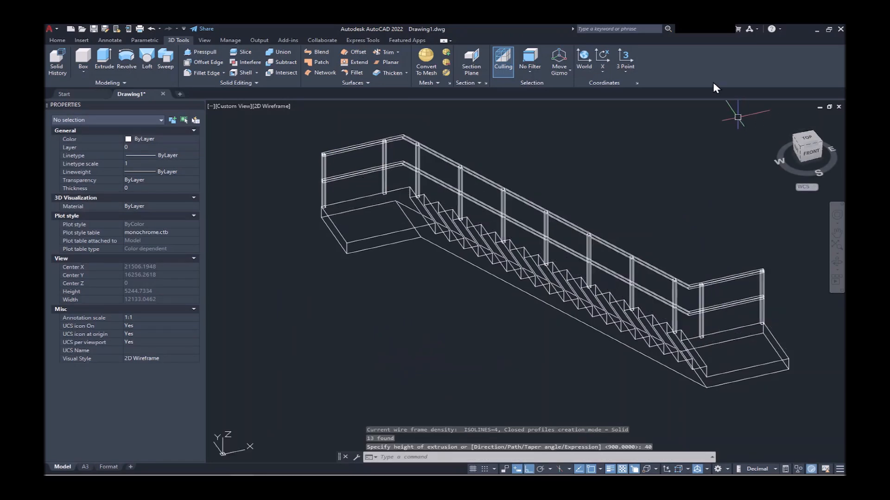
In top view, measure the horizontal and vertical distances from the end post's centre lines to the landing's corner edges.
left_click(806, 138)
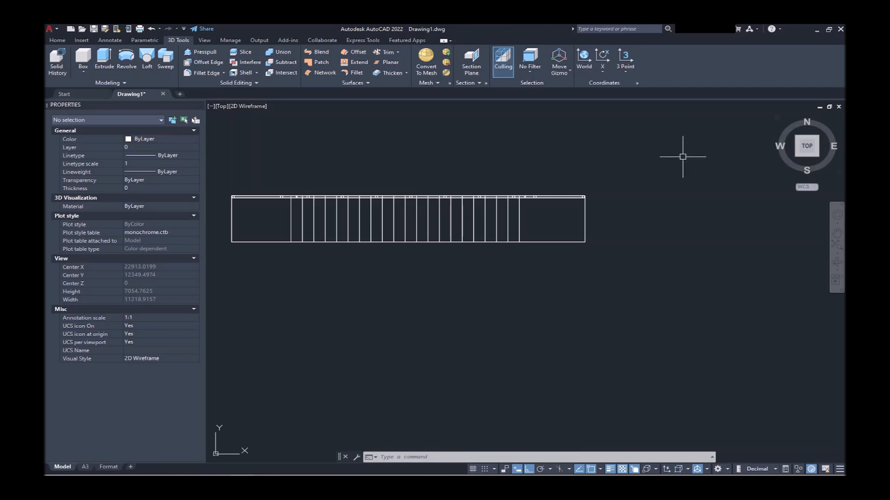
scroll(601, 192, "up", 4)
scroll(580, 202, "up", 8)
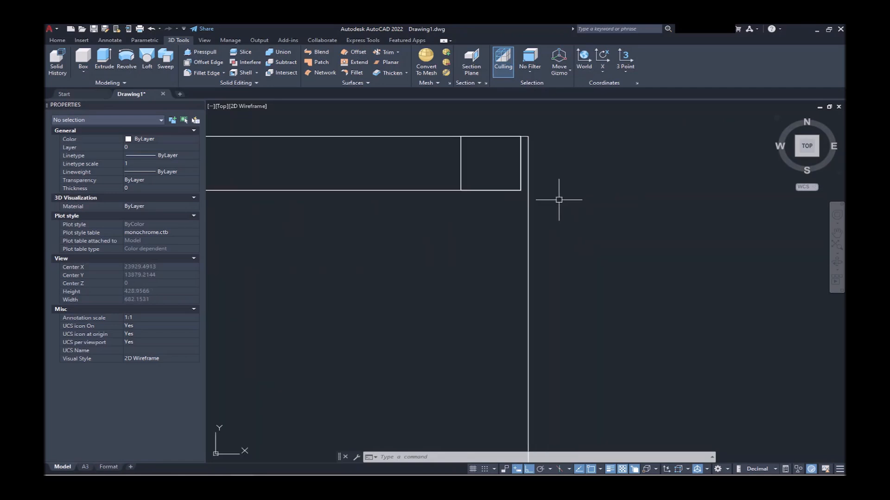
key("Return")
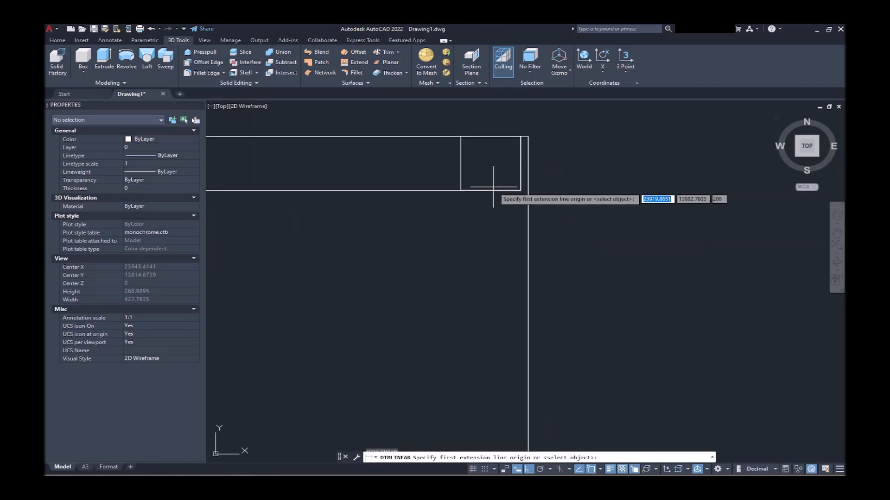
left_click(491, 190)
left_click(527, 191)
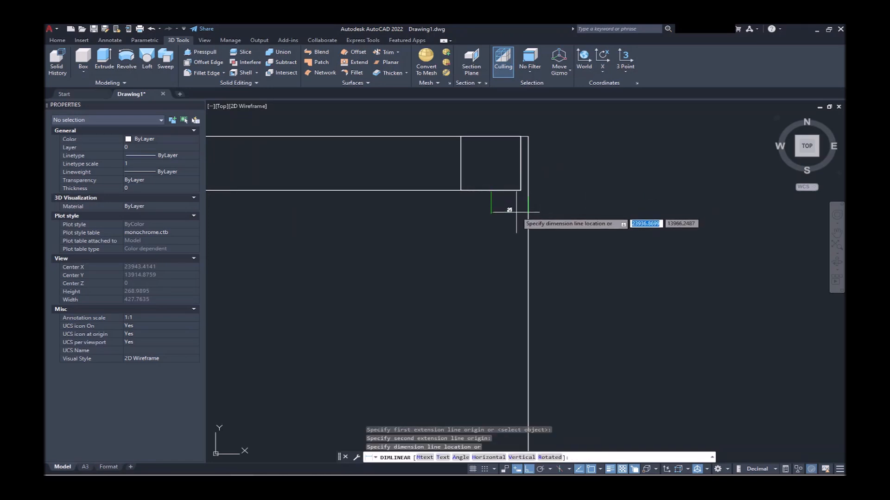
key("Escape")
key("Return")
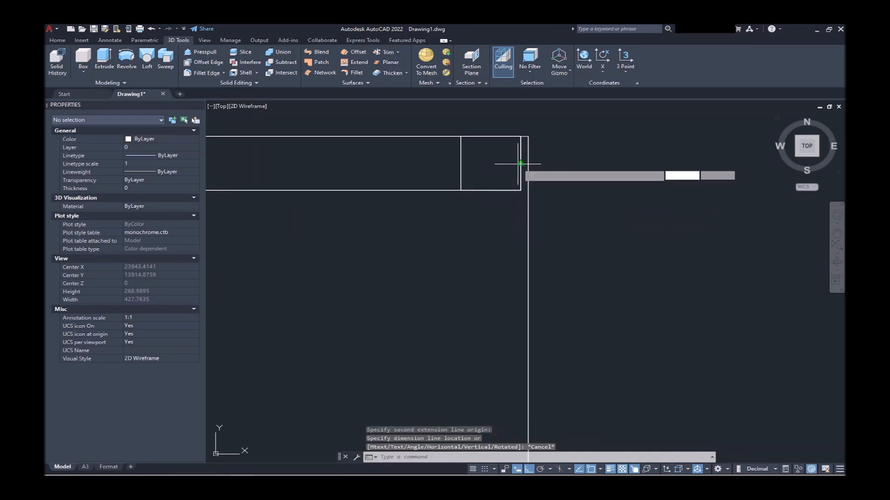
left_click(520, 164)
left_click(528, 136)
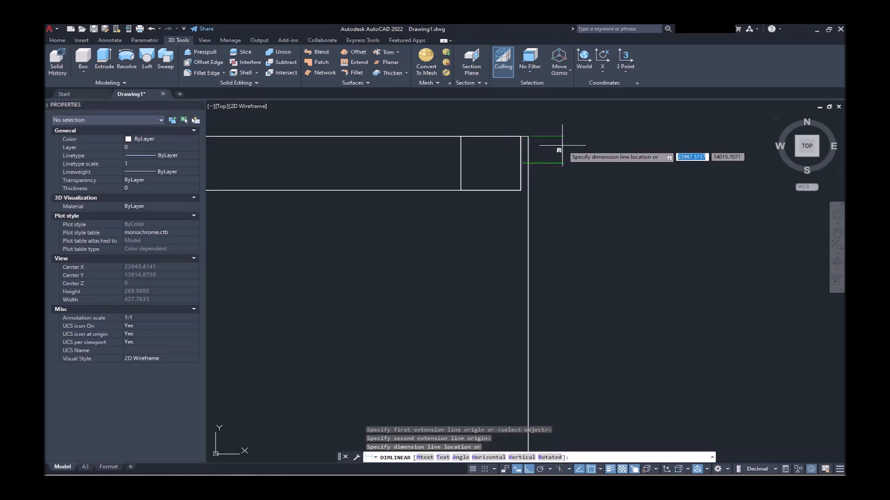
key("Escape")
Move all handrail, middle rail and post solids 5 units inward, towards the staircase's centre line in plan.
scroll(629, 173, "down", 3)
scroll(630, 173, "down", 6)
scroll(572, 145, "up", 3)
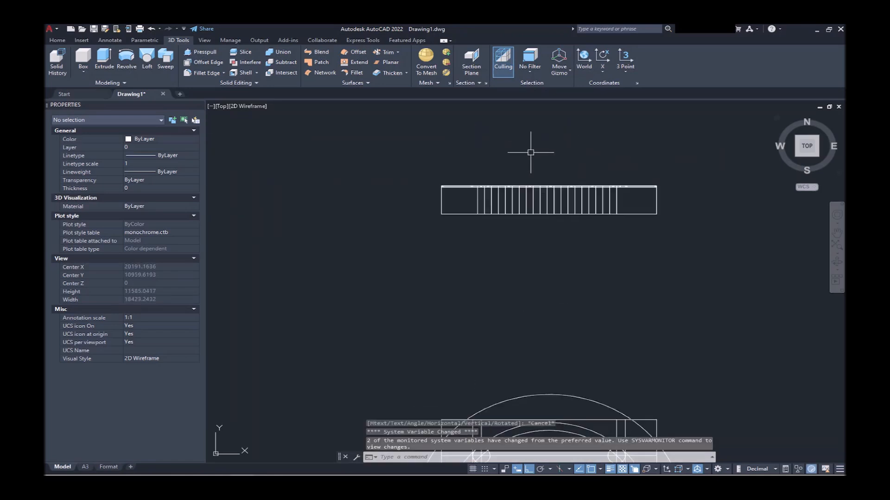
left_click(368, 148)
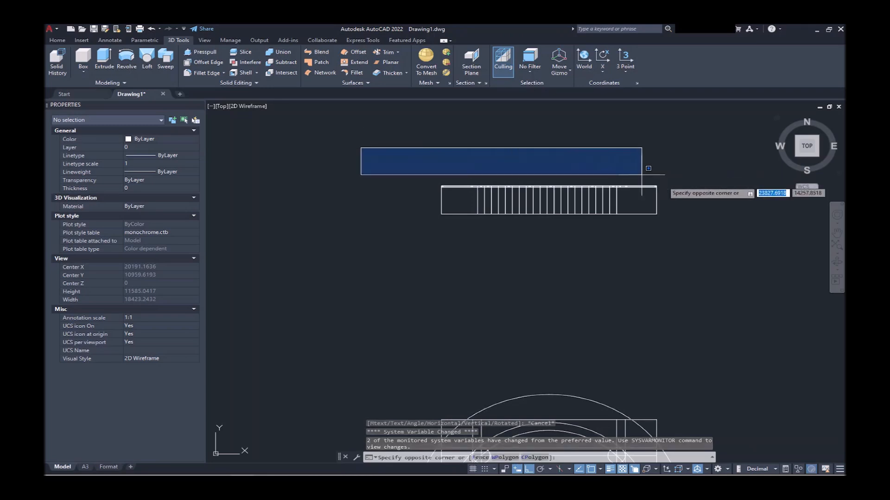
left_click(695, 200)
type("m")
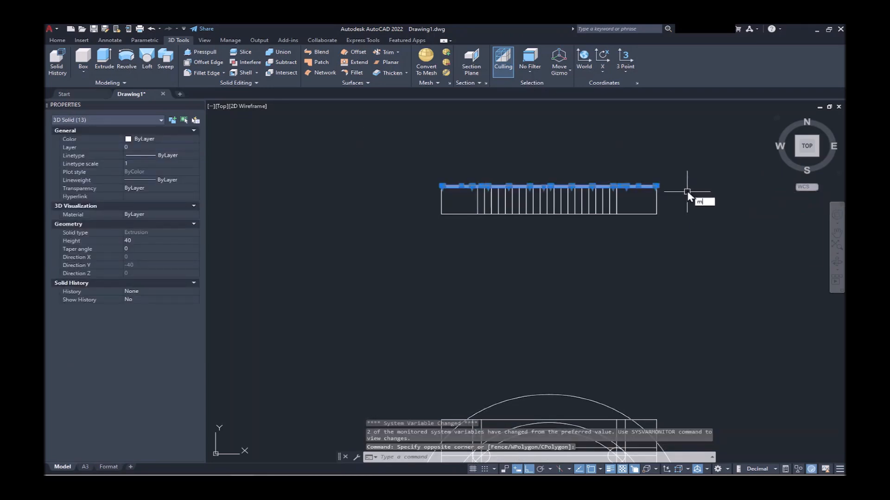
key("Return")
left_click(688, 186)
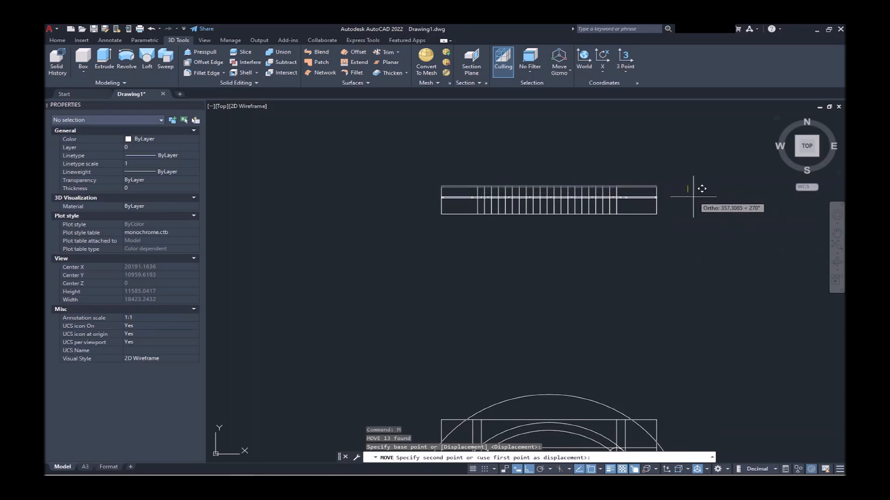
type("5")
key("Return")
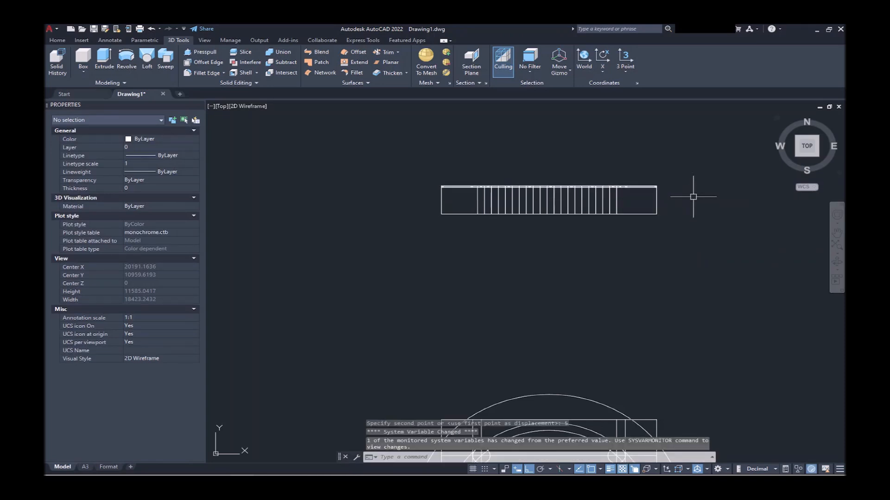
Mirror the whole railing about the staircase's lengthwise midline to the opposite side, keeping the source objects.
scroll(657, 192, "up", 10)
scroll(669, 194, "down", 8)
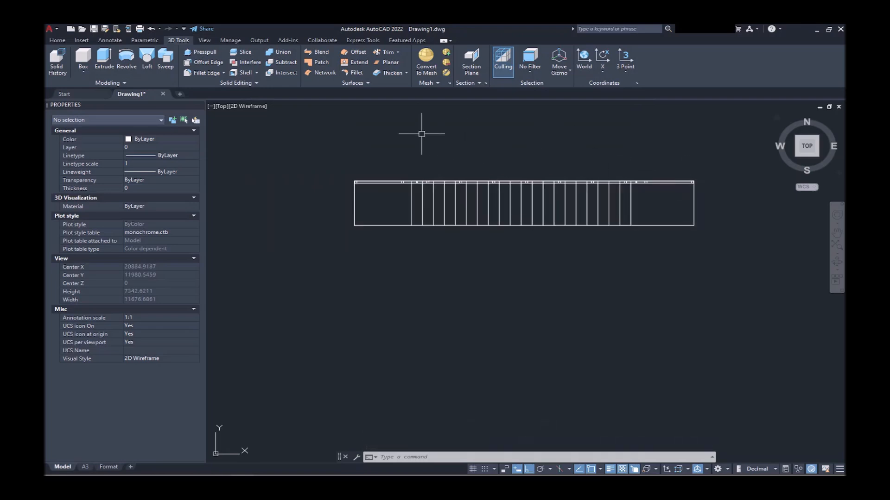
left_click(278, 133)
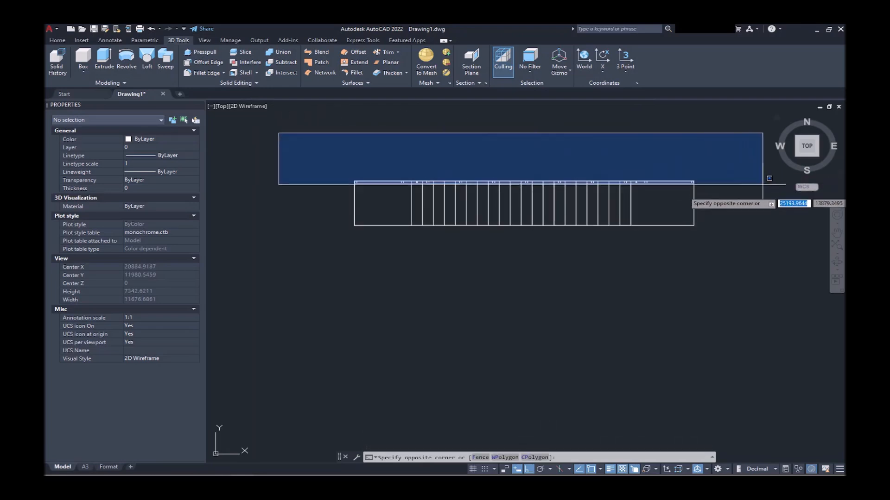
left_click(764, 199)
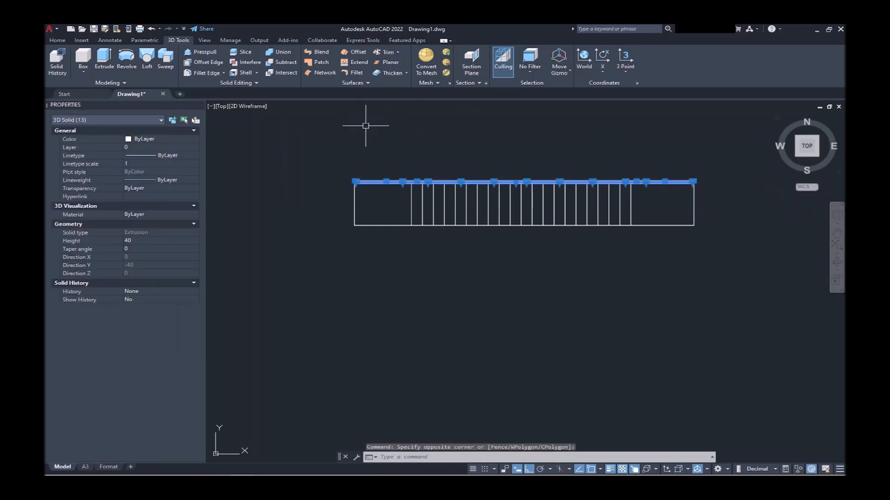
key("Return")
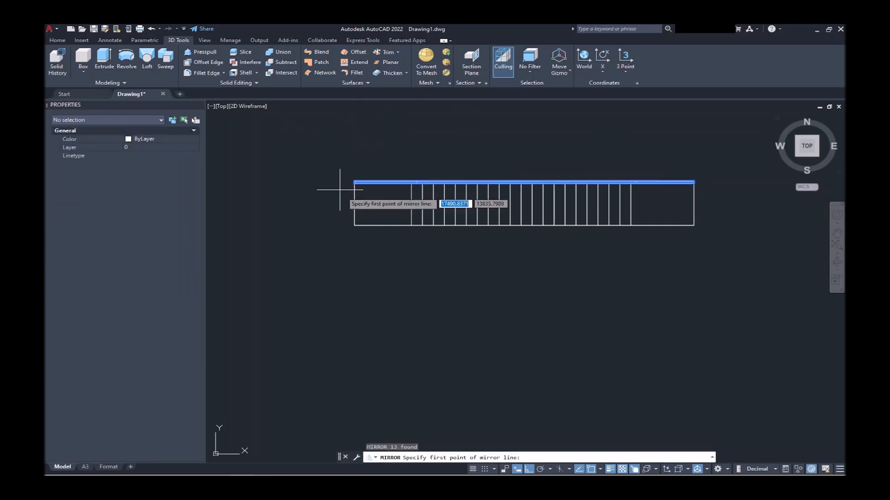
left_click(354, 202)
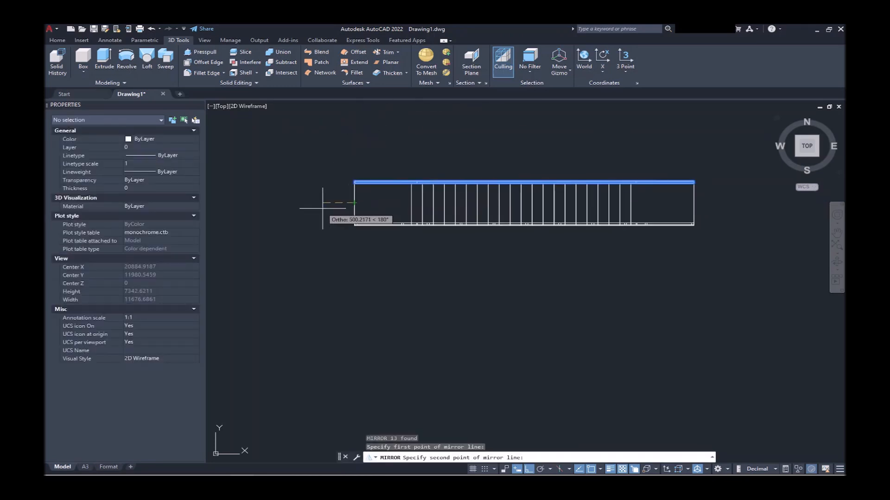
left_click(304, 209)
key("Return")
Erase the two outermost end posts of the mirrored railing at the upper and lower landings.
middle_click_drag(386, 216, 408, 147, "shift")
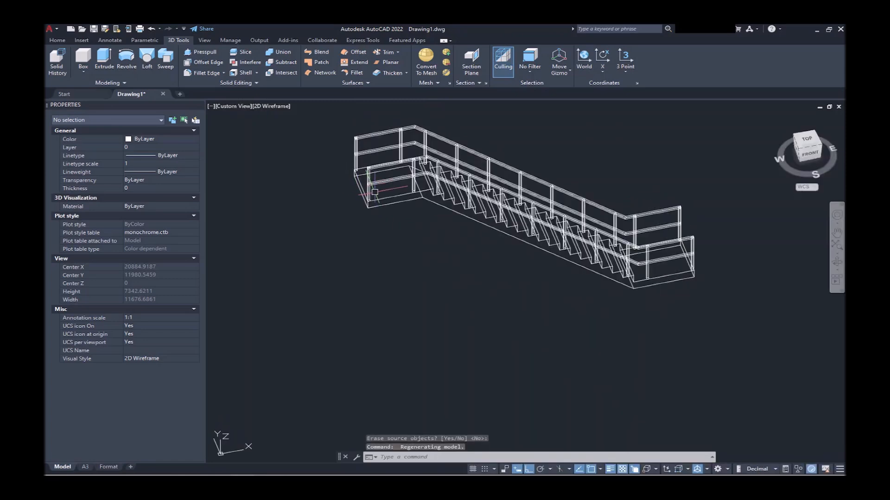
left_click(370, 191)
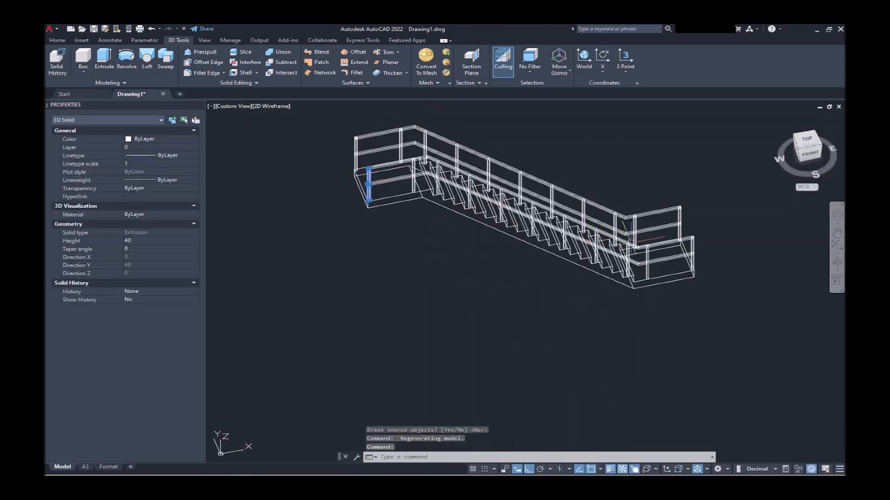
left_click(695, 262)
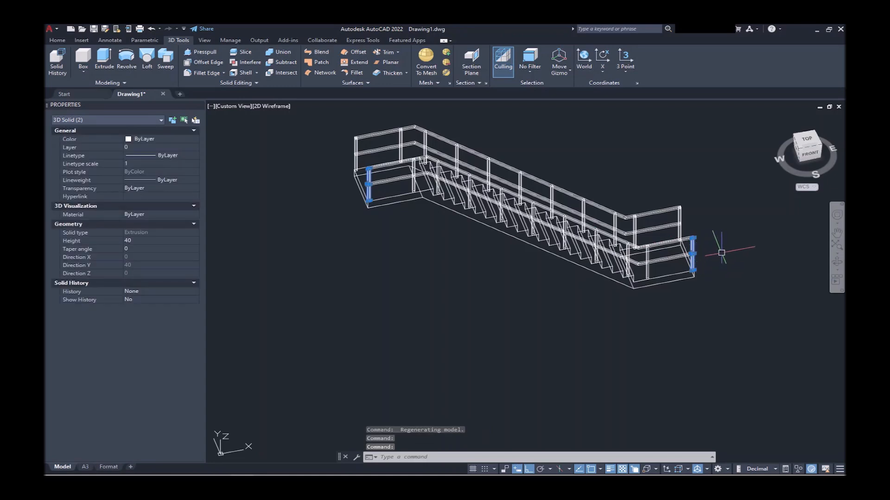
key("Return")
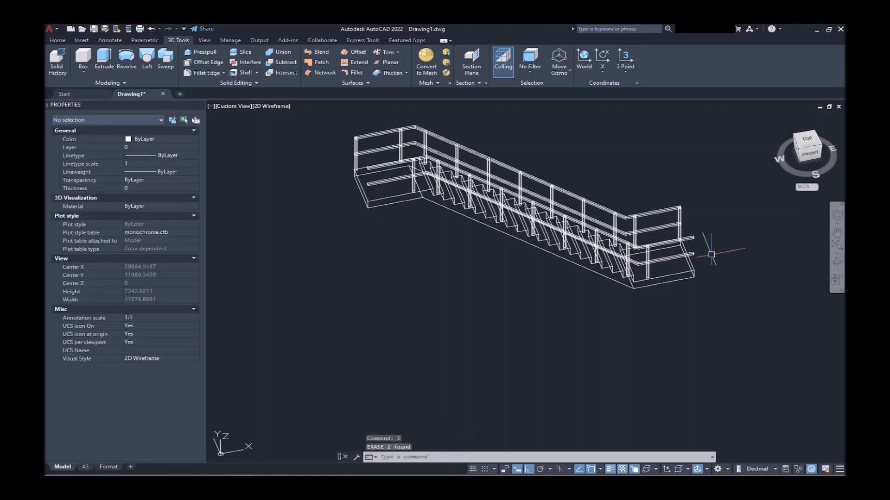
Isolate the mirrored railing's handrail, middle rail and its remaining post on each landing.
left_click(679, 256)
left_click(694, 232)
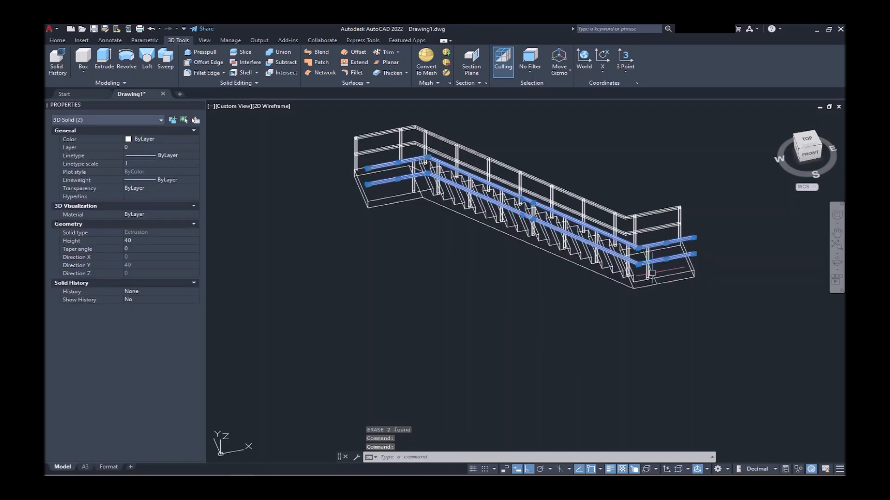
left_click(649, 269)
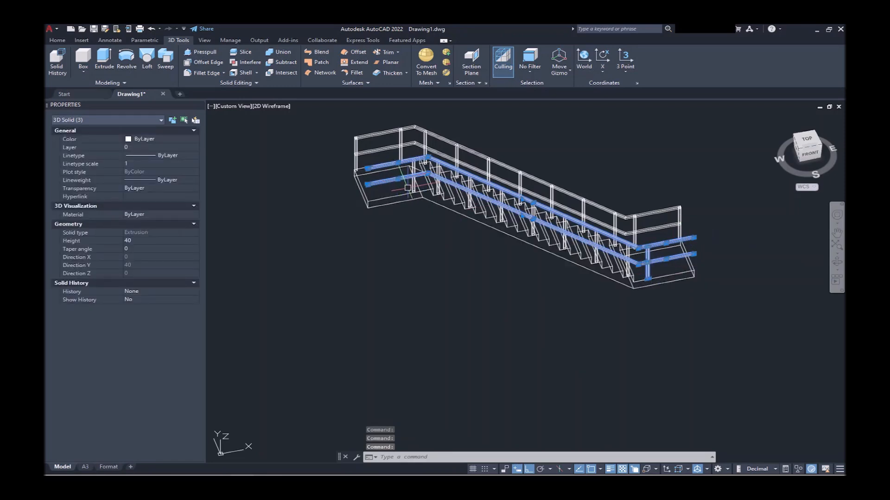
left_click(410, 188)
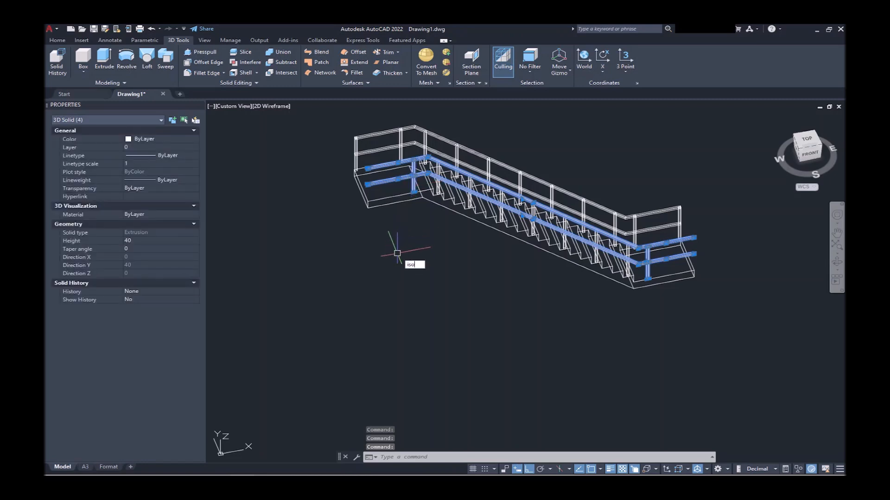
type("la")
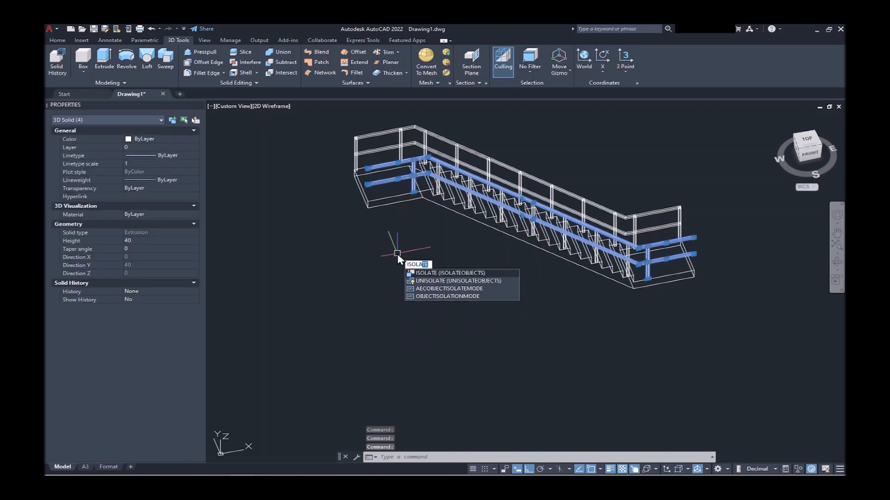
key("Return")
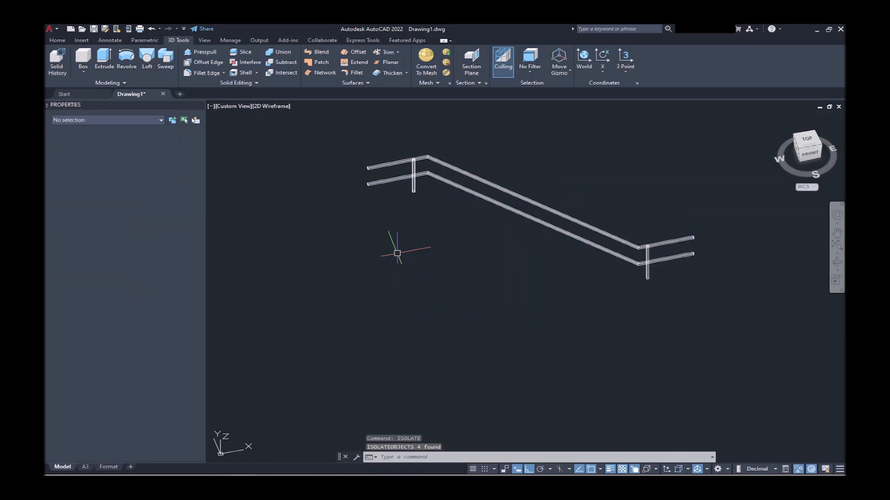
Switch to the front view and align the UCS to the current view.
left_click(810, 153)
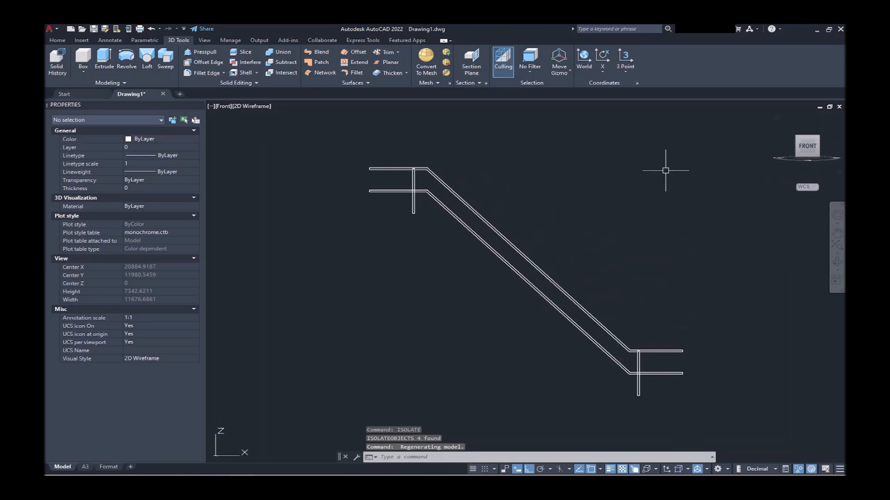
type("ucs")
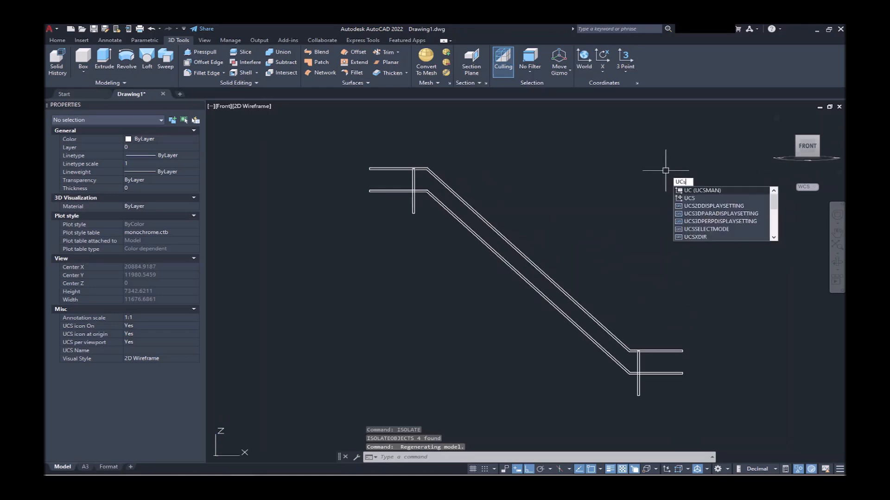
key("Return")
type("v")
key("Return")
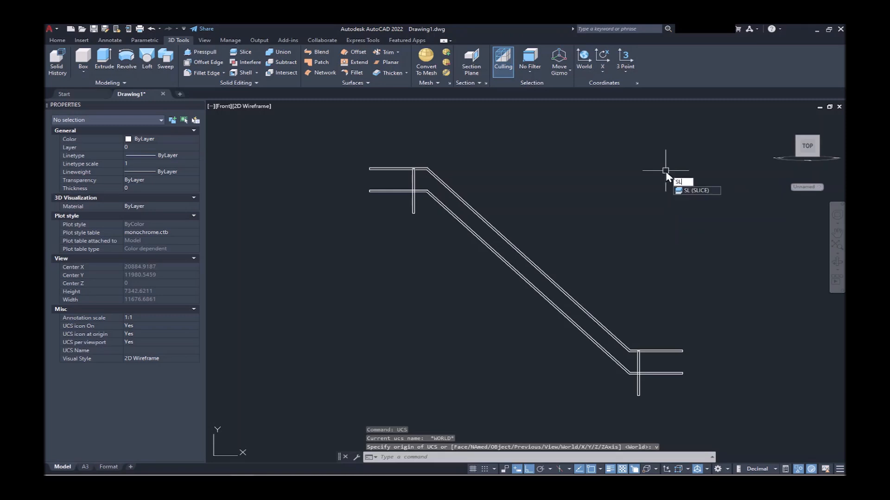
Slice the handrail and middle rail vertically along the lower landing post's outer edge, keeping both sides.
key("Return")
left_click(715, 304)
left_click(665, 397)
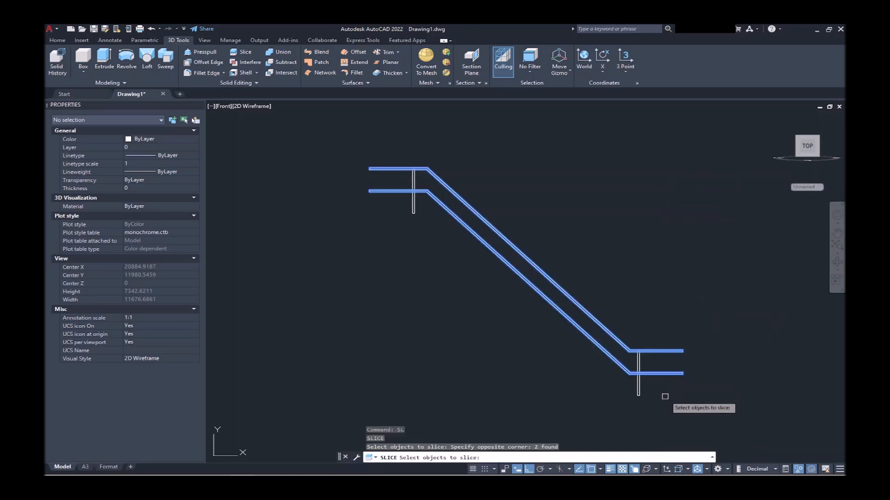
key("Return")
scroll(654, 392, "up", 4)
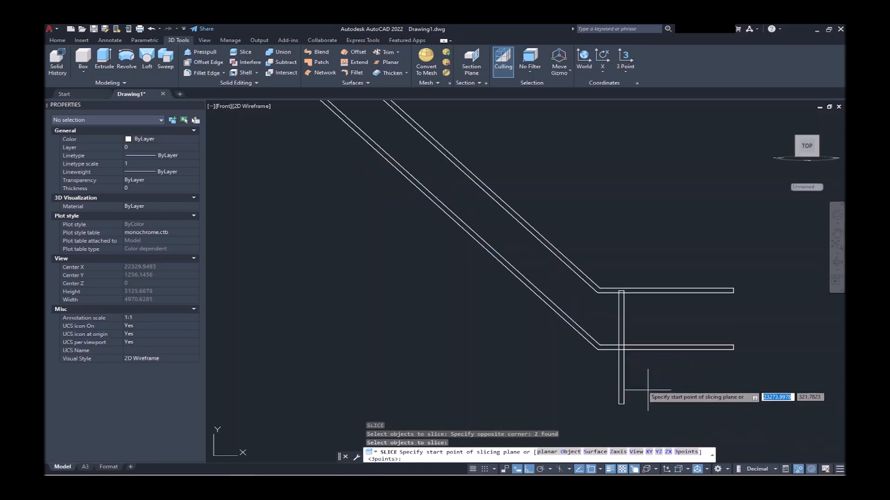
left_click(624, 382)
left_click(643, 205)
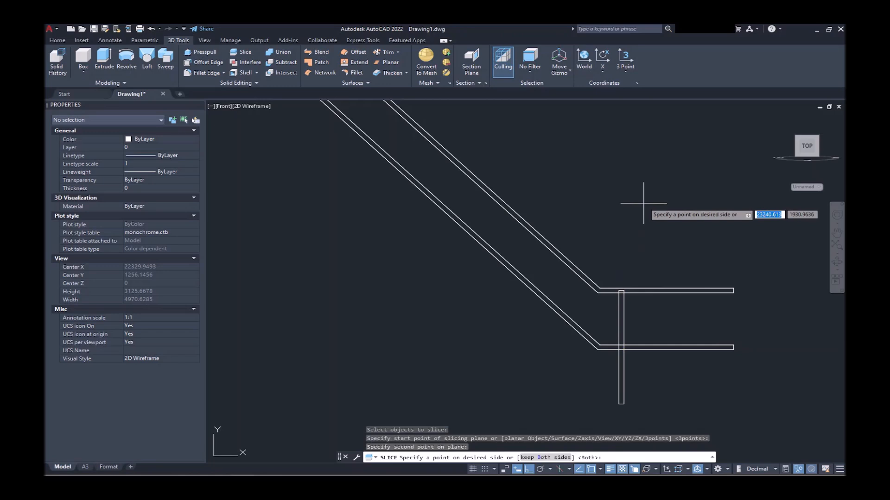
key("Return")
Erase the two cut-off rail pieces beyond the lower landing post.
left_click(697, 220)
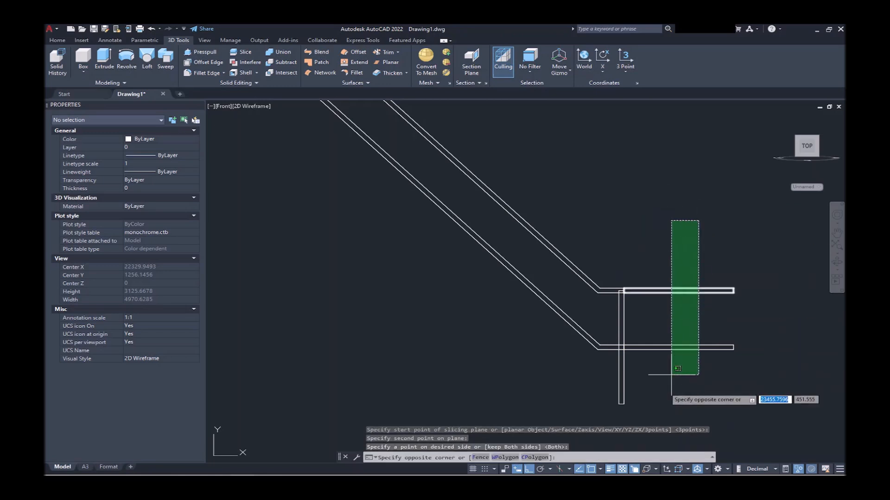
left_click(662, 391)
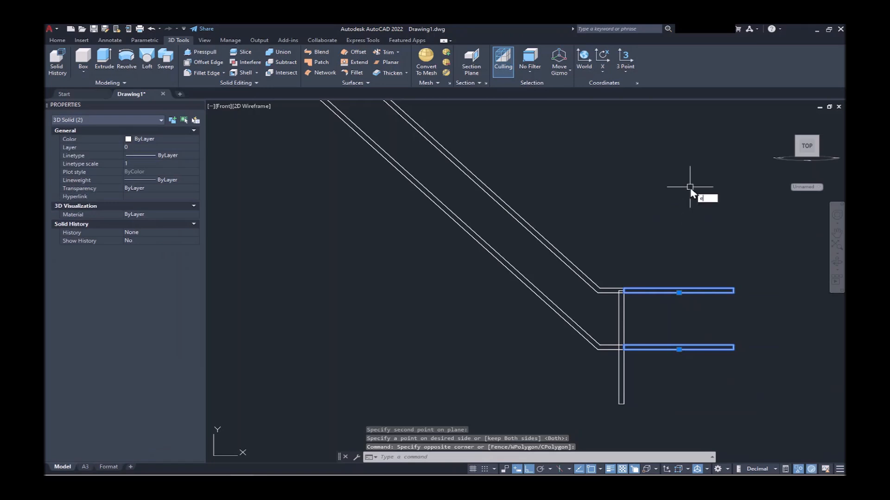
key("Return")
Slice the handrail and middle rail vertically along the upper landing post's outer edge, keeping both sides.
scroll(699, 205, "down", 3)
middle_click_drag(576, 149, 594, 272)
scroll(488, 203, "up", 5)
middle_click_drag(461, 199, 467, 269)
type("sl")
key("Return")
left_click(449, 326)
left_click(424, 121)
key("Return")
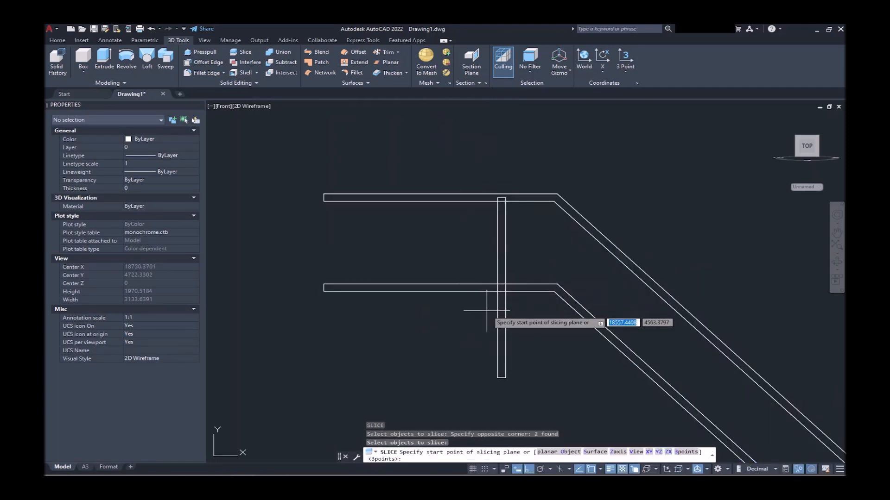
left_click(498, 316)
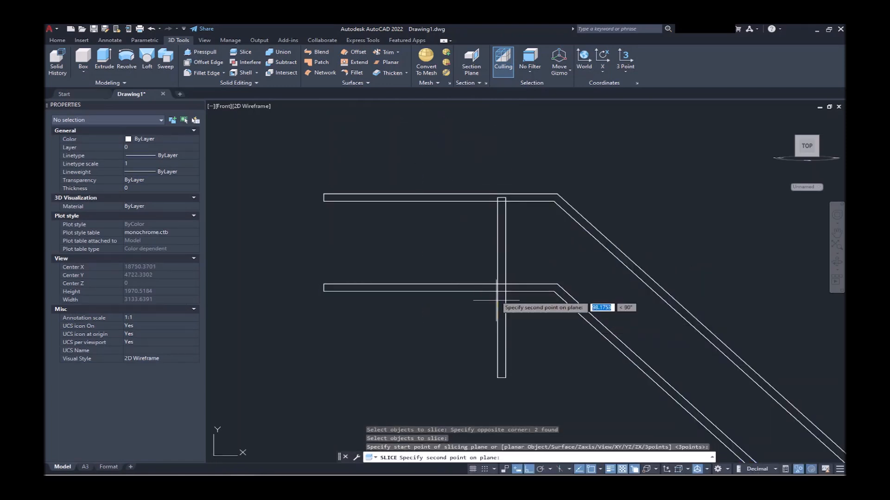
left_click(482, 152)
key("Return")
Erase the two cut-off rail pieces beyond the upper landing post.
left_click(495, 139)
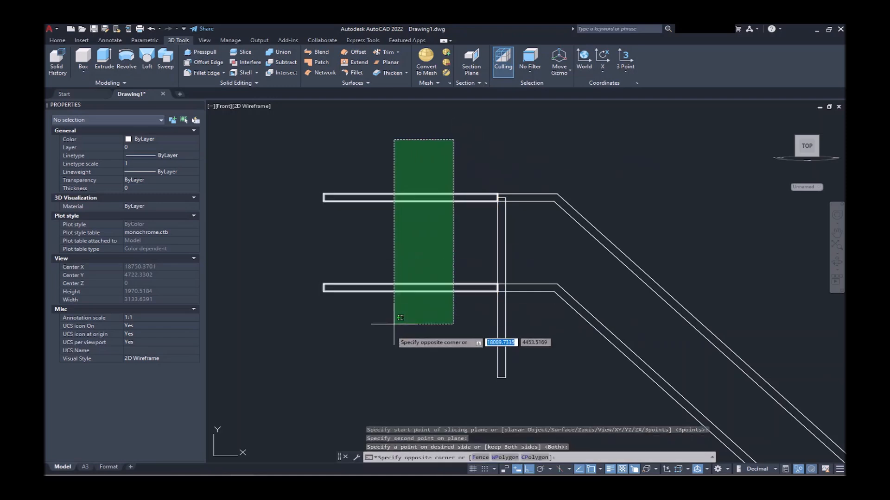
left_click(391, 331)
type("e")
key("Return")
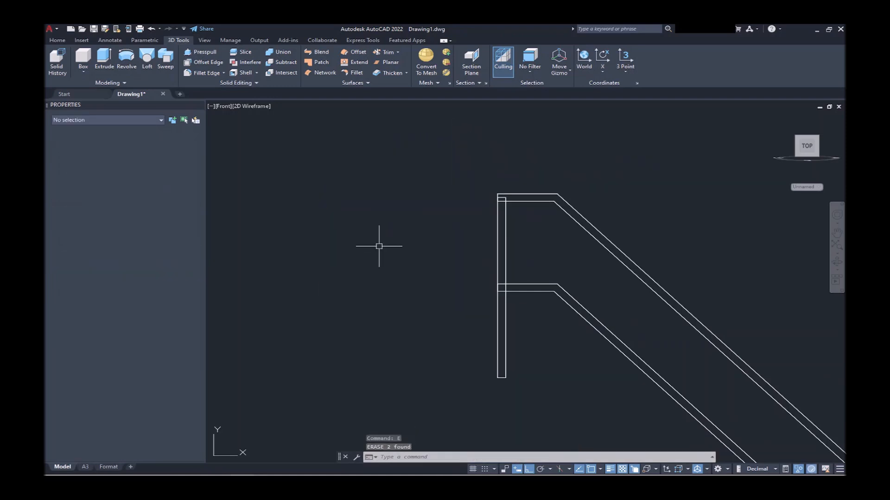
End the object isolation to bring back the full staircase and plan in a 3D view.
scroll(450, 195, "down", 4)
middle_click_drag(428, 234, 429, 236, "shift")
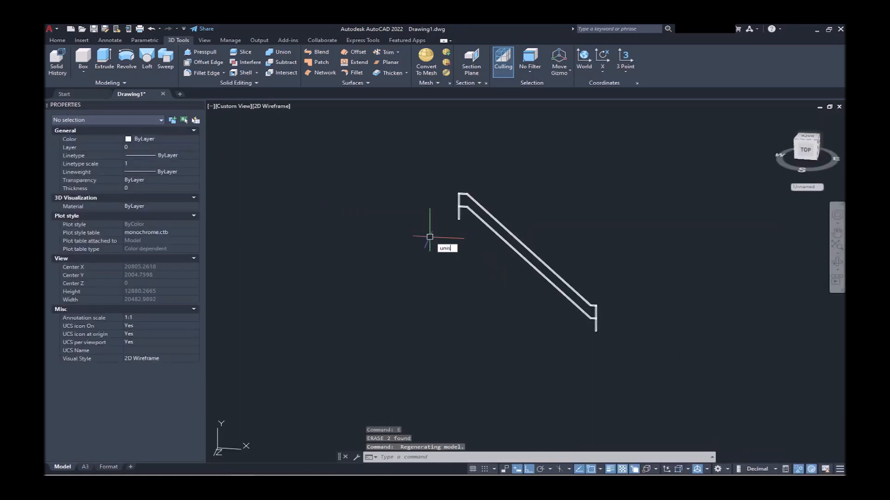
key("Return")
Set the visual style to Shaded and orbit around to view the staircase end-on.
type("vs")
key("Return")
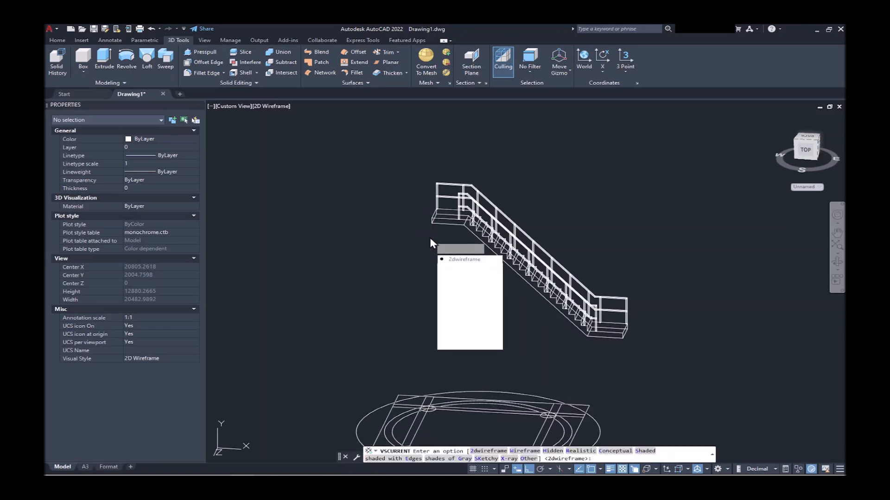
type("s")
key("Return")
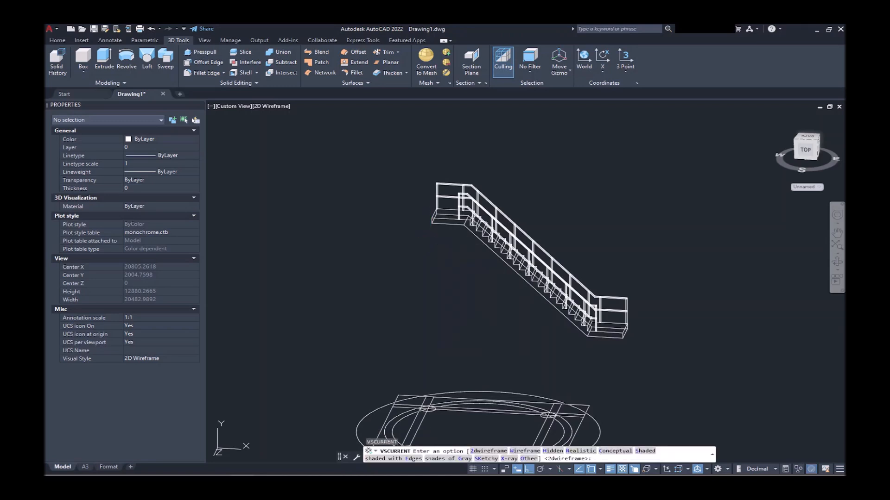
middle_click_drag(497, 230, 332, 255, "shift")
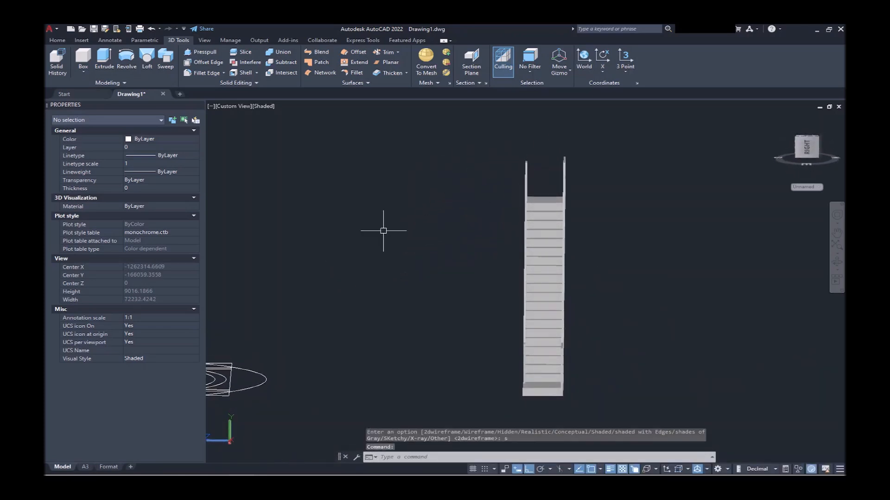
Union the posts and rails of each side's railing into a single solid, one side at a time.
type("uni")
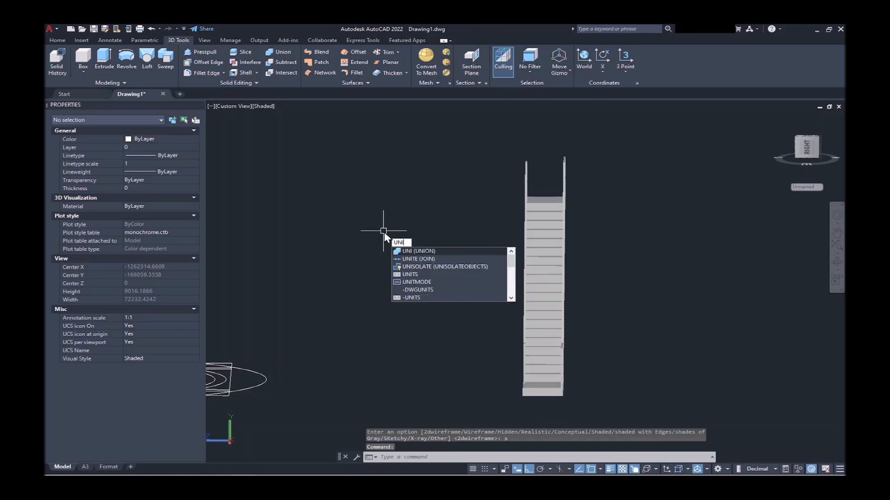
key("Return")
left_click(548, 127)
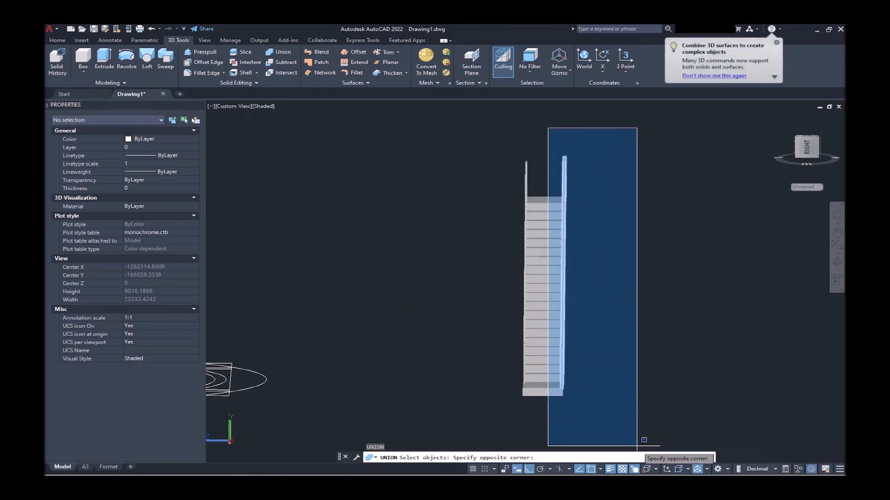
left_click(641, 429)
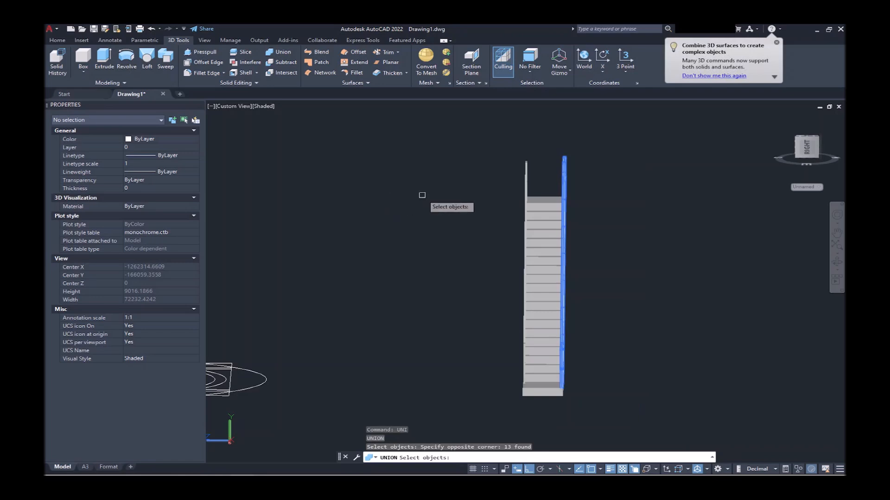
key("Return")
key("Return")
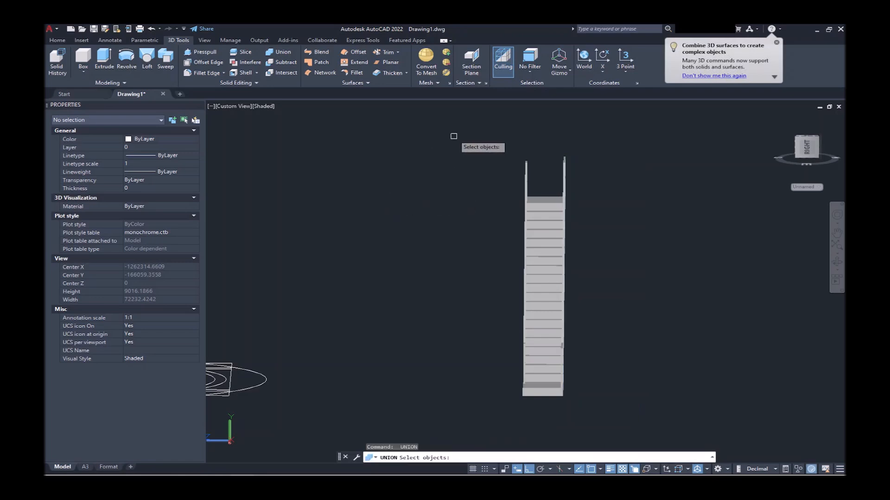
left_click(450, 132)
left_click(532, 412)
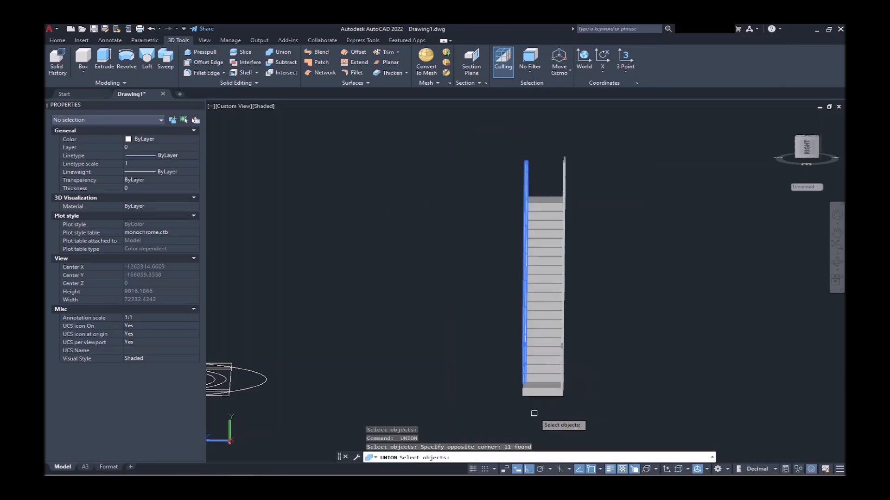
key("Return")
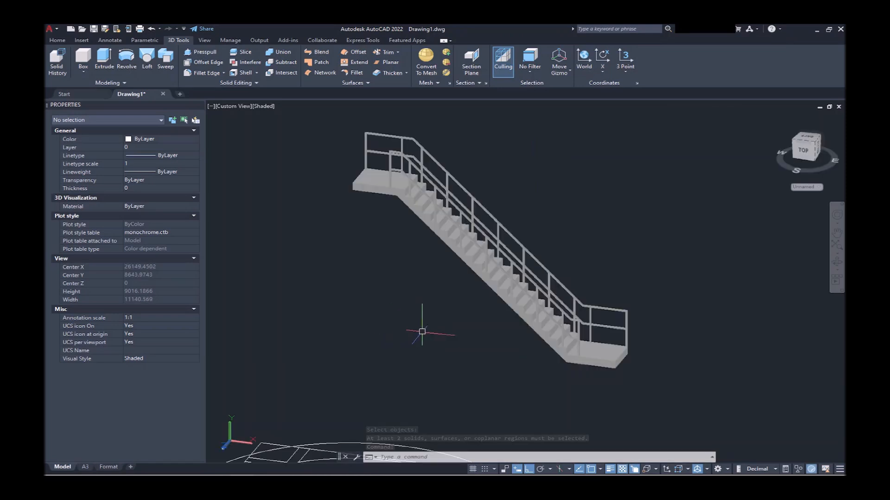
Move the whole staircase straight down by the lower landing's top outer corner onto the plan's outline.
scroll(531, 252, "down", 6)
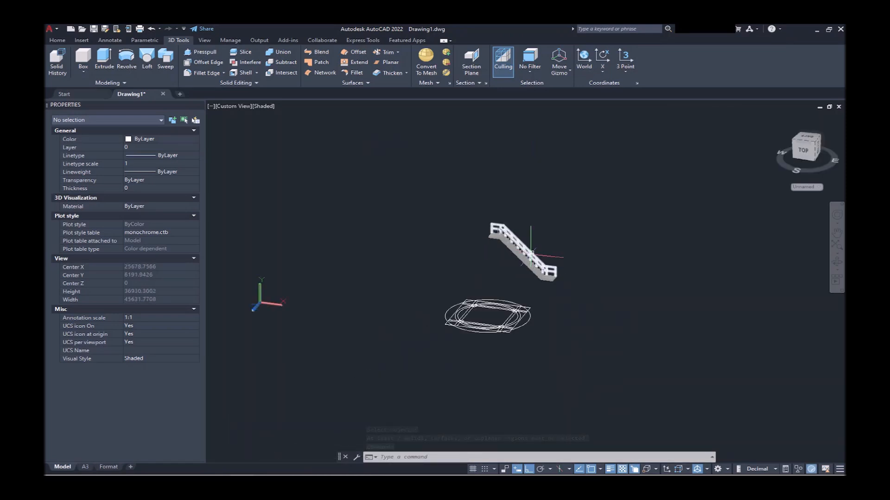
scroll(485, 269, "up", 3)
middle_click_drag(481, 268, 504, 300)
scroll(546, 269, "down", 4)
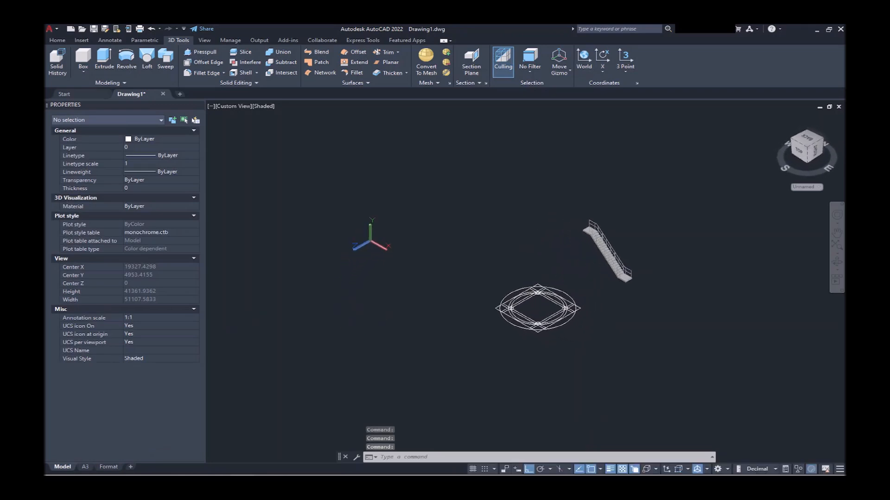
left_click(699, 175)
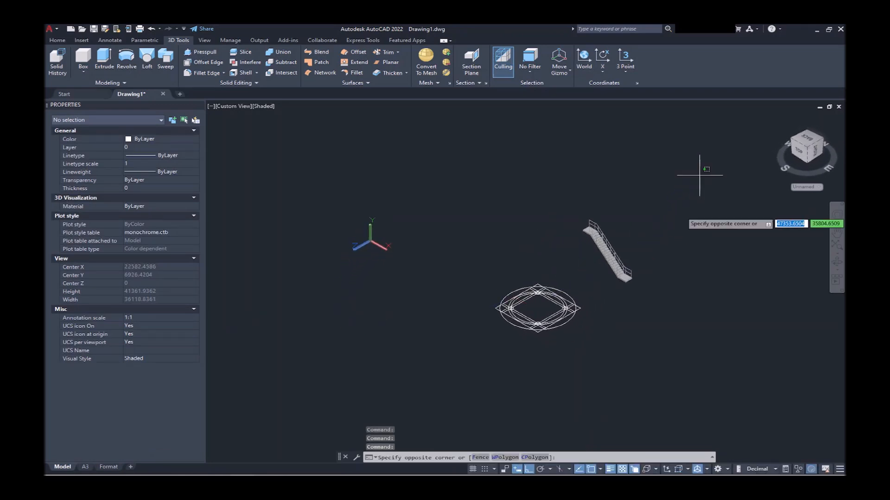
left_click(600, 278)
scroll(619, 281, "up", 3)
scroll(635, 278, "up", 5)
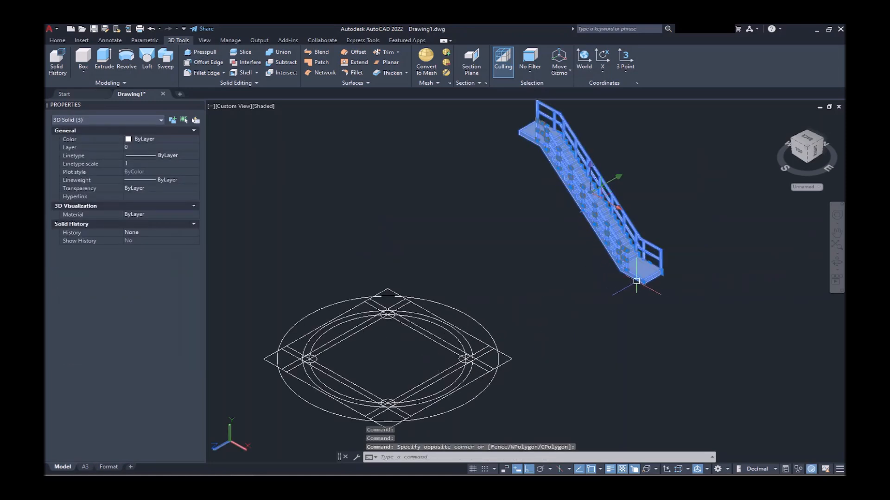
key("Return")
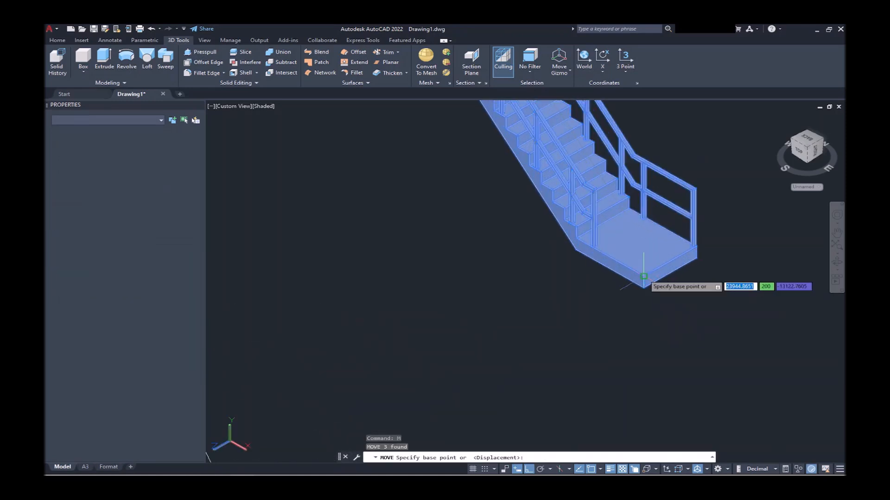
left_click(644, 277)
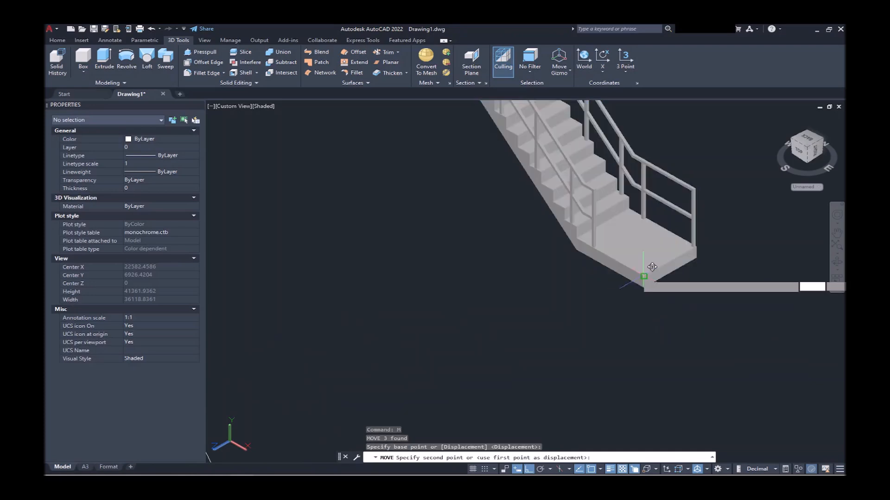
scroll(547, 306, "down", 5)
scroll(523, 334, "up", 5)
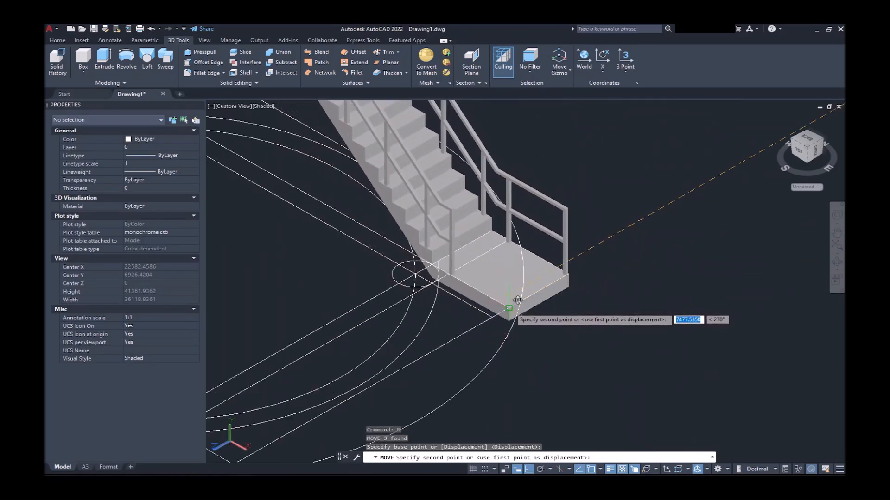
left_click(517, 300)
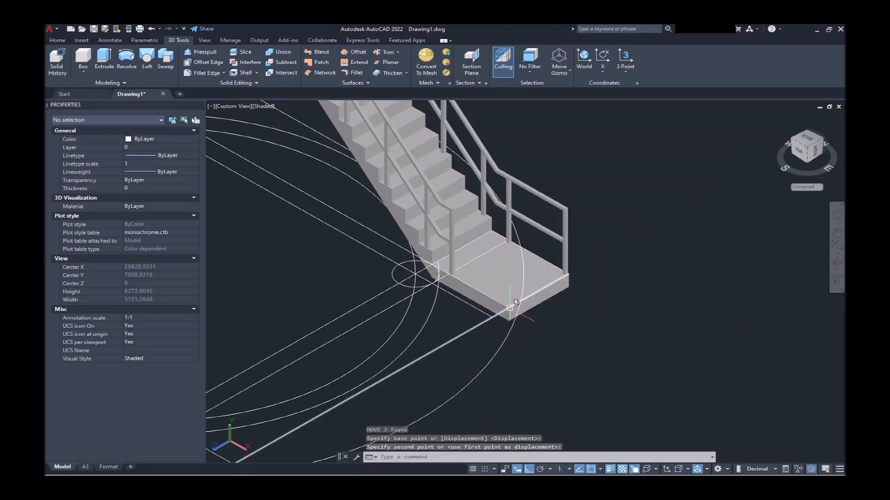
Orbit to see the staircase over the plan and reset the coordinate system to World (WCS).
scroll(539, 309, "down", 6)
middle_click_drag(413, 269, 491, 356, "shift")
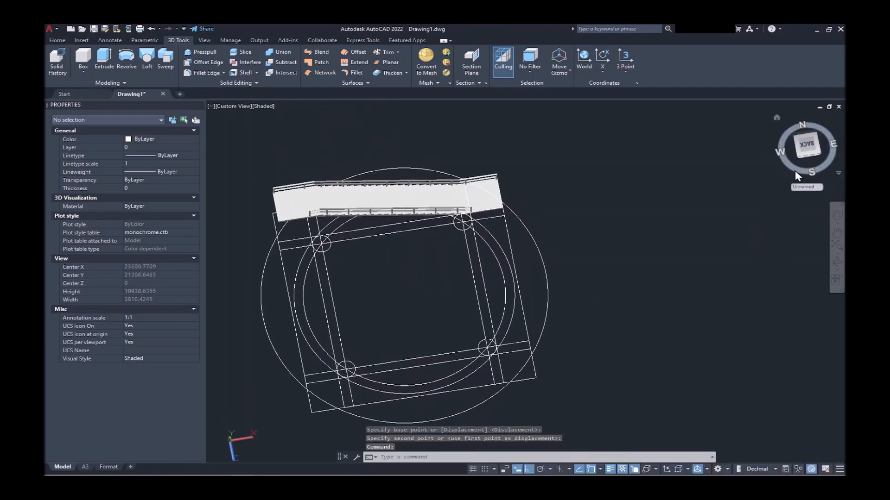
left_click(803, 188)
left_click(815, 195)
left_click(810, 148)
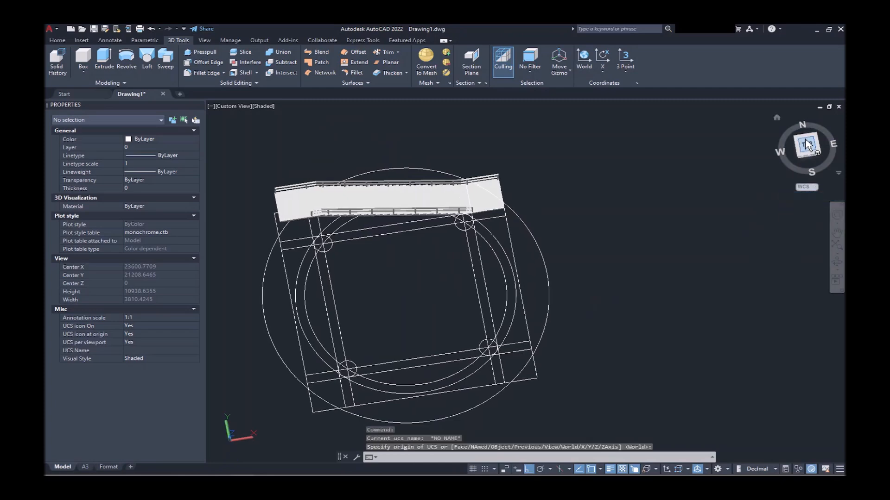
In top view, polar-array the staircase with its railings around the plan's centre as 4 non-associative items over 360°.
middle_click_drag(487, 296, 530, 151, "shift")
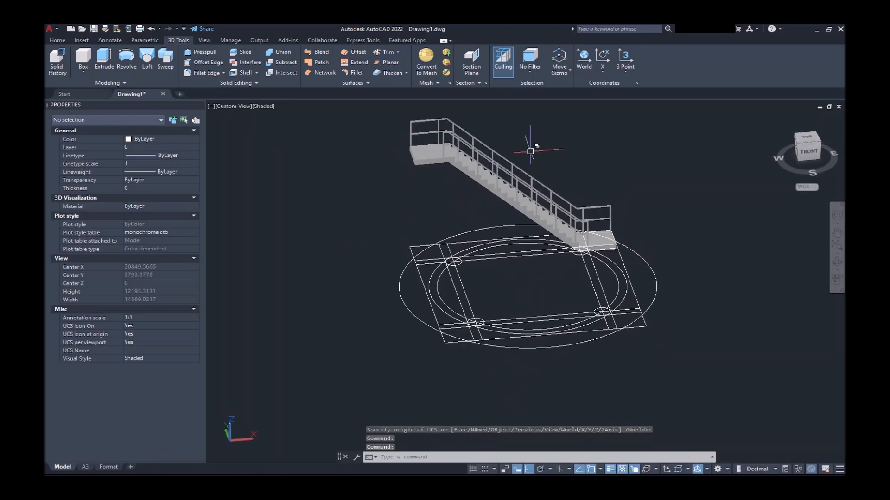
left_click(526, 134)
left_click(474, 183)
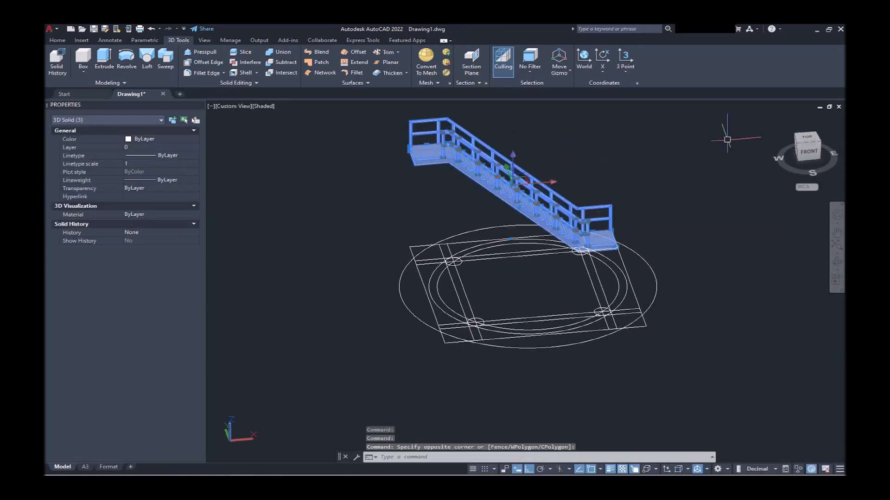
left_click(808, 142)
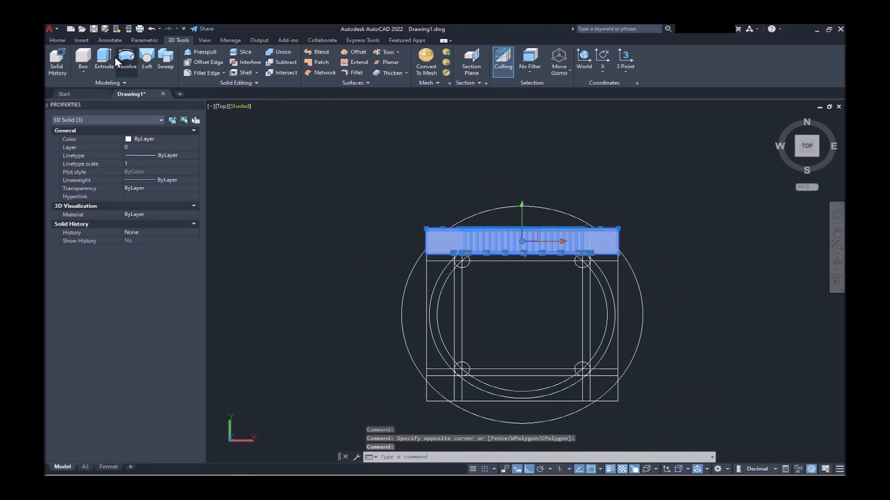
left_click(58, 41)
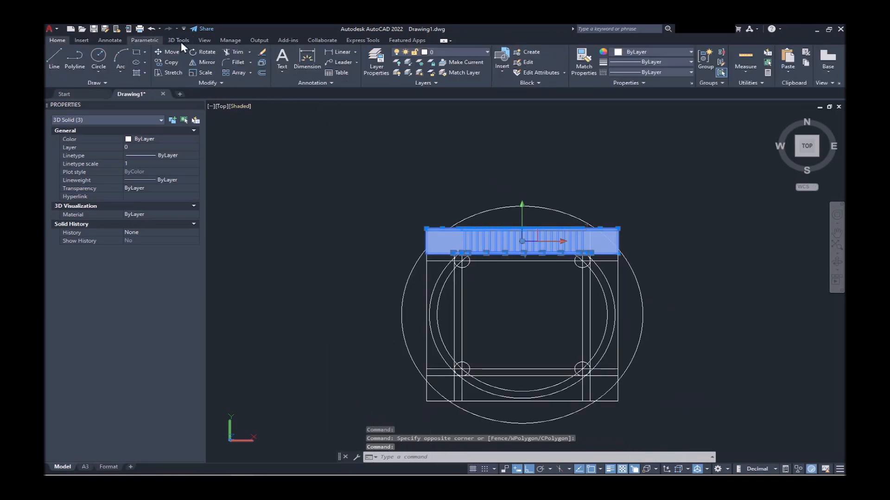
left_click(251, 72)
left_click(256, 119)
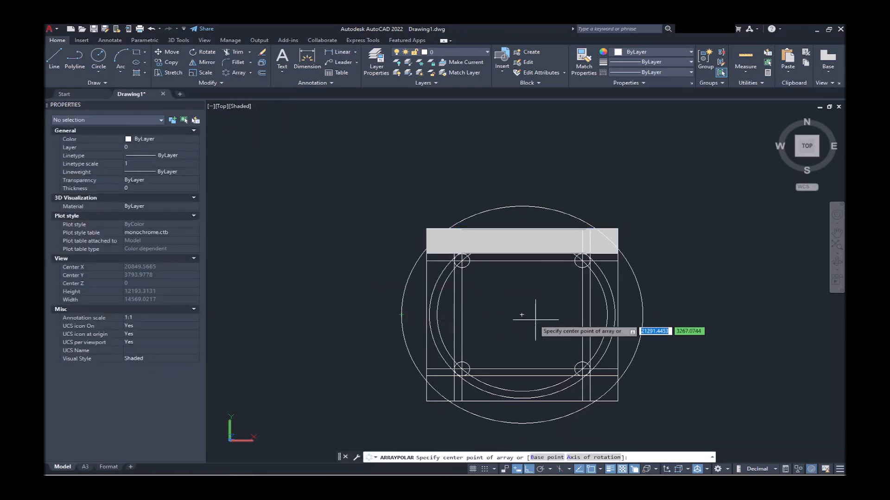
left_click(522, 315)
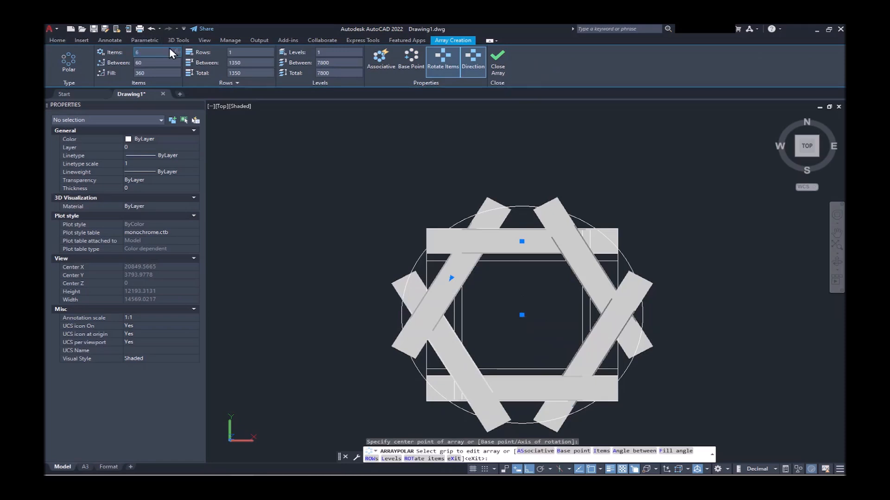
key("Return")
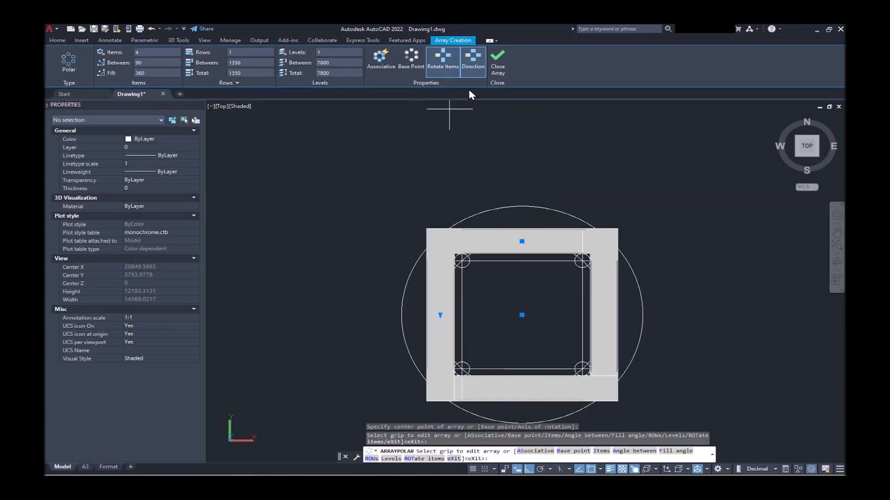
left_click(496, 65)
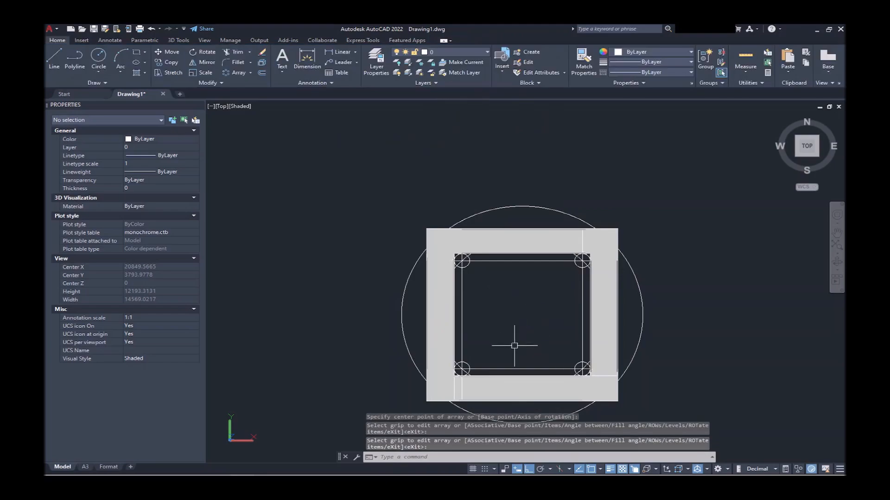
Move three of the four arrayed flights with their railings 4000 straight up along Z, leaving the first flight in place.
middle_click_drag(514, 345, 576, 263, "shift")
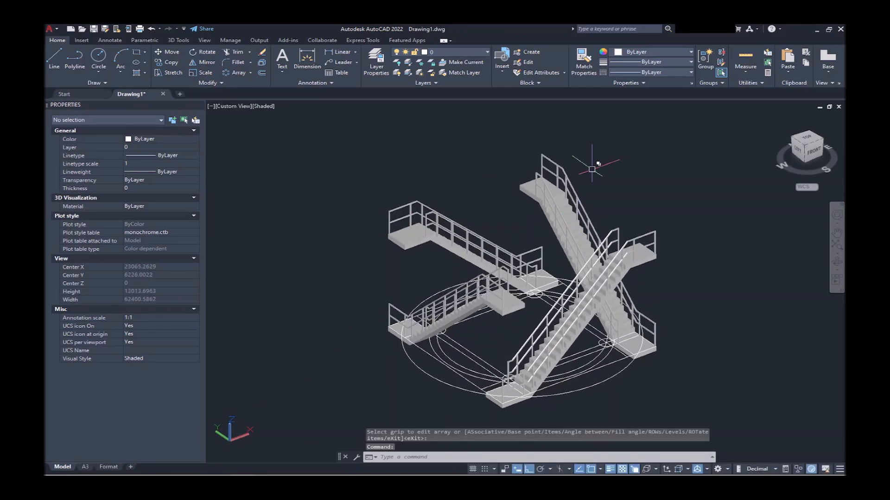
left_click(557, 189)
left_click(709, 179)
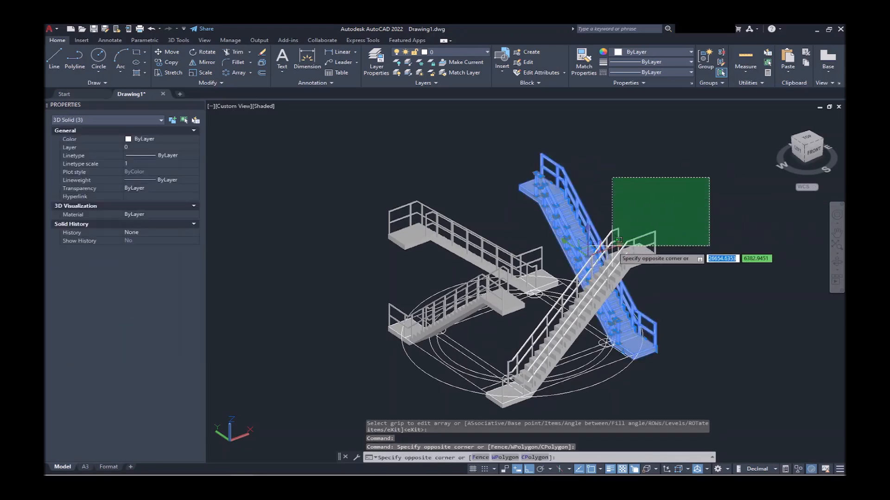
left_click(607, 252)
scroll(415, 299, "up", 2)
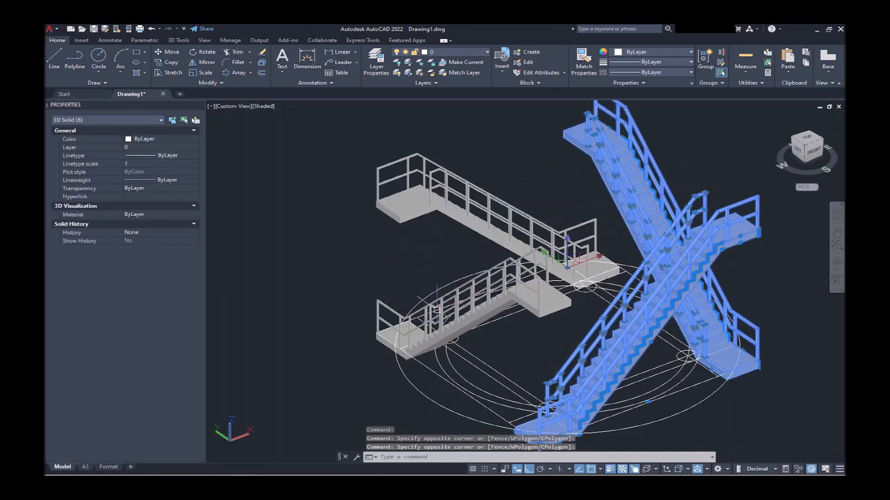
scroll(437, 310, "up", 3)
left_click(442, 241)
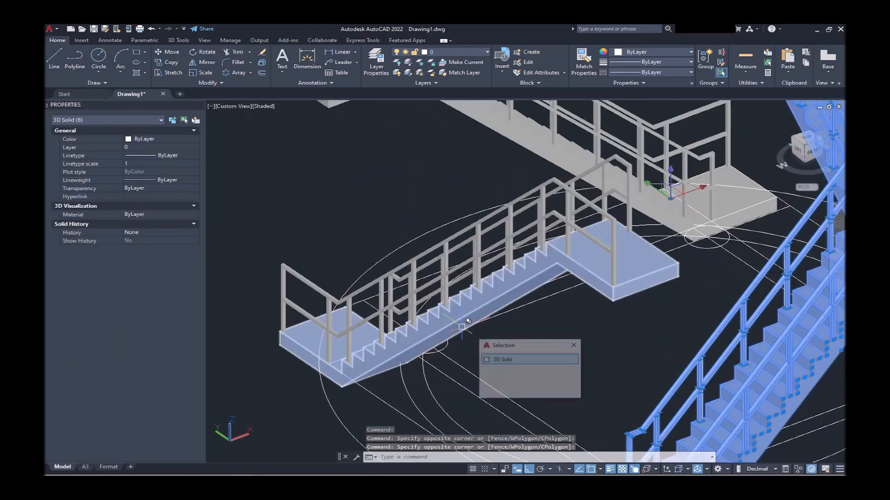
left_click(443, 242)
left_click(436, 260)
scroll(497, 239, "down", 5)
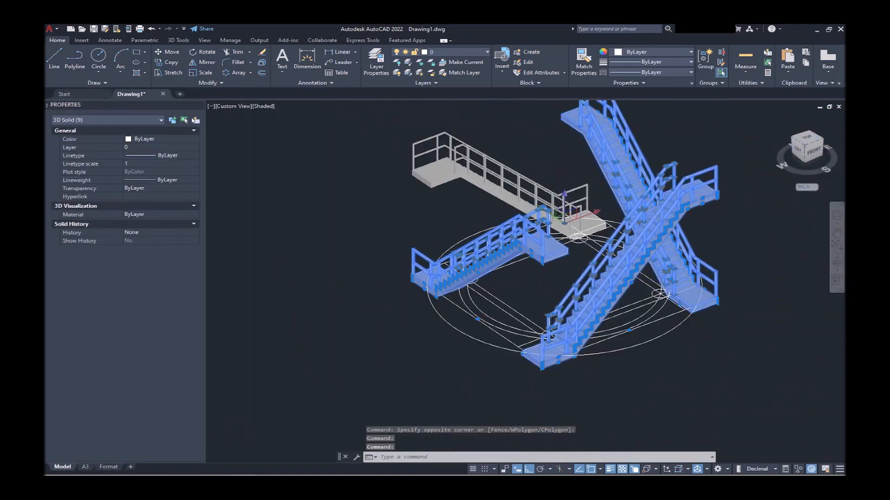
key("Return")
left_click(359, 280)
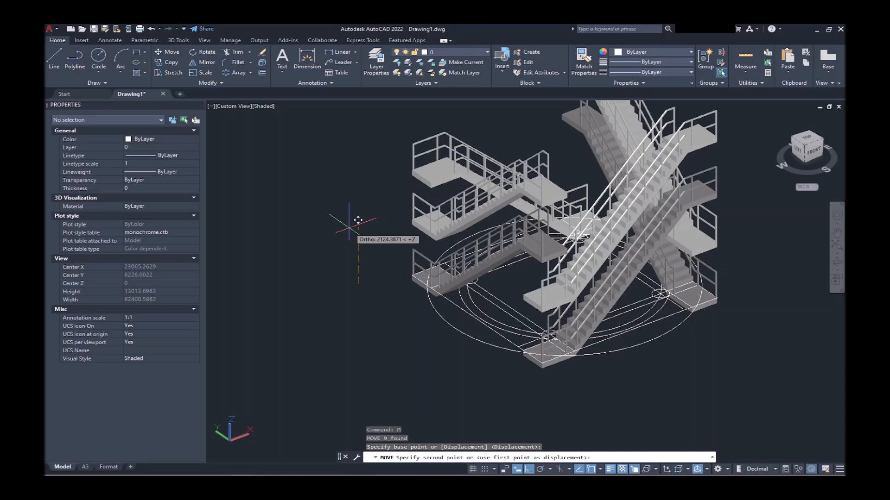
type("4000")
key("Return")
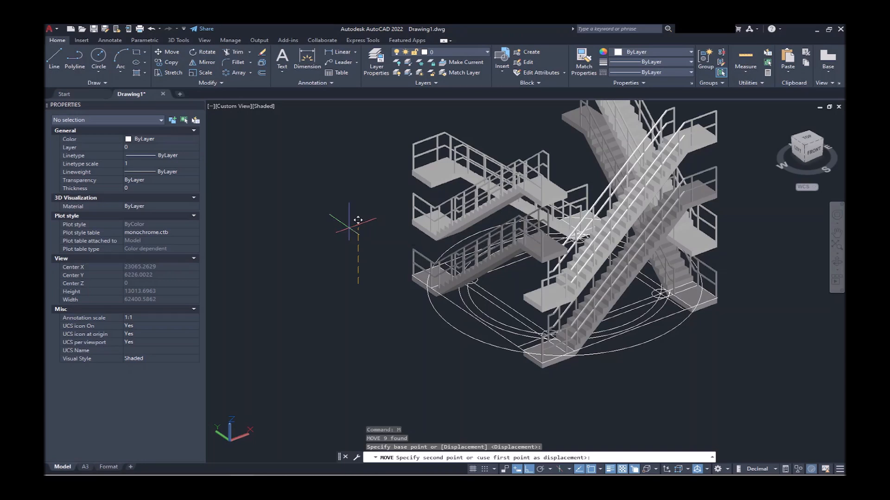
Move the previously raised flights with their railings, excluding the one next to the first flight, another 4000 straight up along Z.
scroll(355, 228, "down", 4)
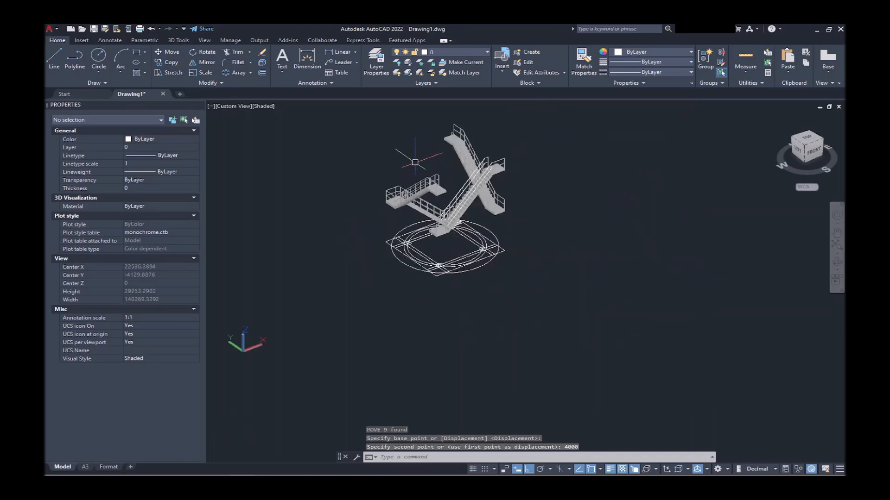
mouse_move(422, 157)
middle_mouse_down("shift")
mouse_move(363, 207)
mouse_move(433, 179)
mouse_move(420, 164)
middle_mouse_up("shift")
key("Return")
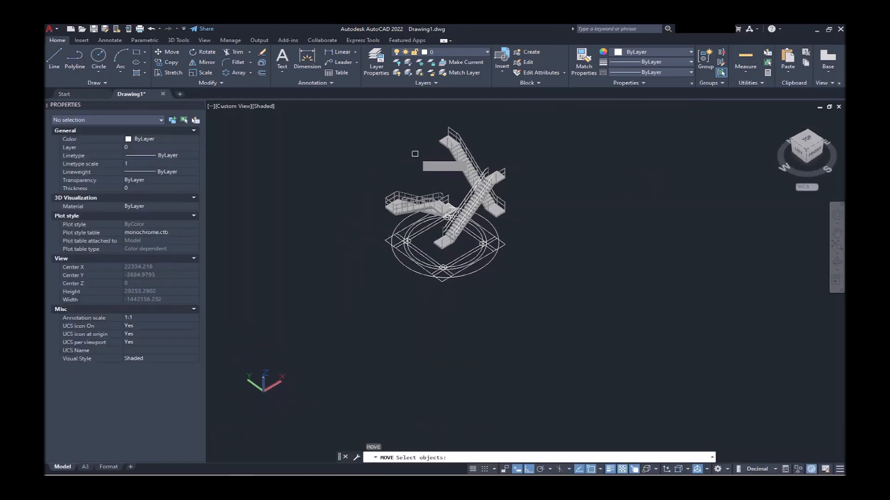
type("p")
key("Return")
scroll(423, 187, "up", 2)
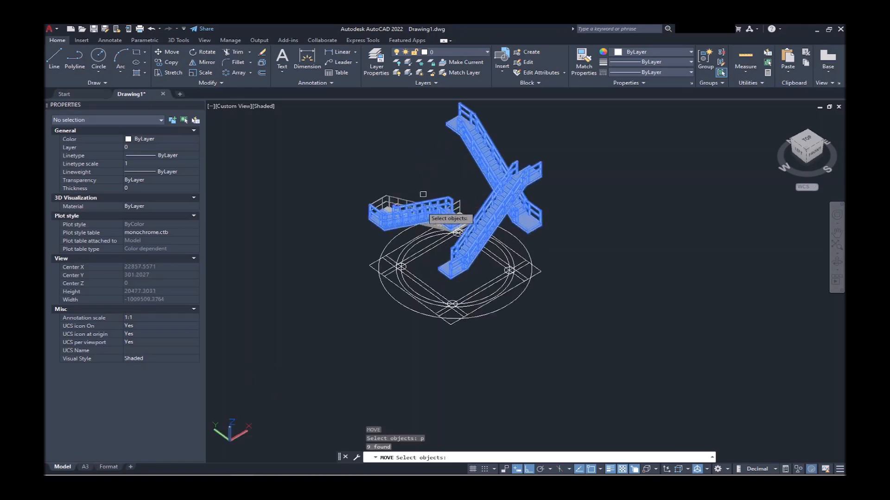
left_click(419, 166, "shift")
left_click(341, 242, "shift")
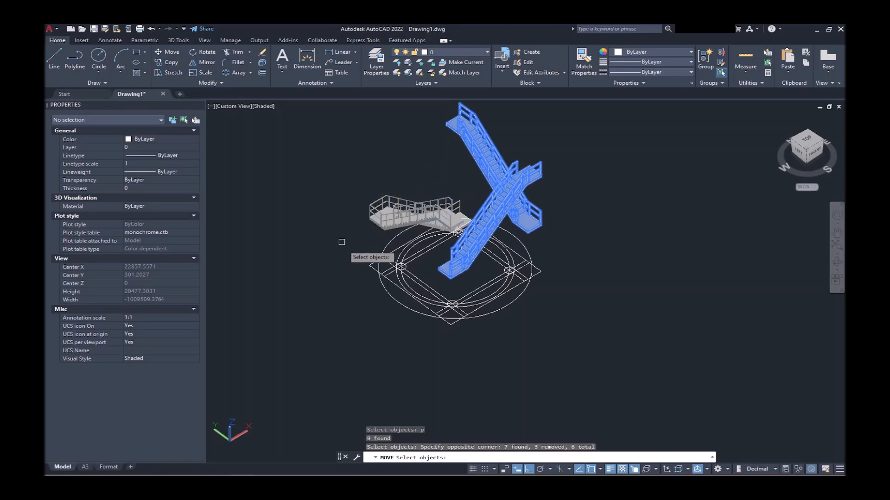
key("Return")
left_click(320, 268)
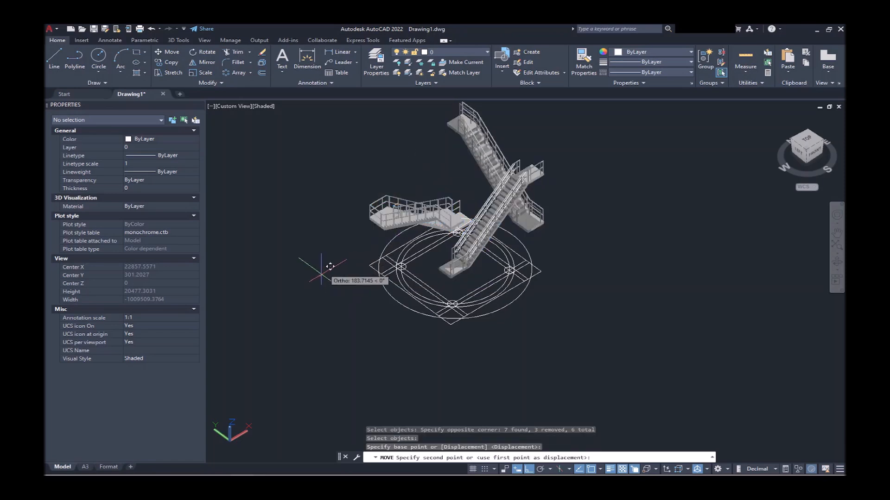
type("40")
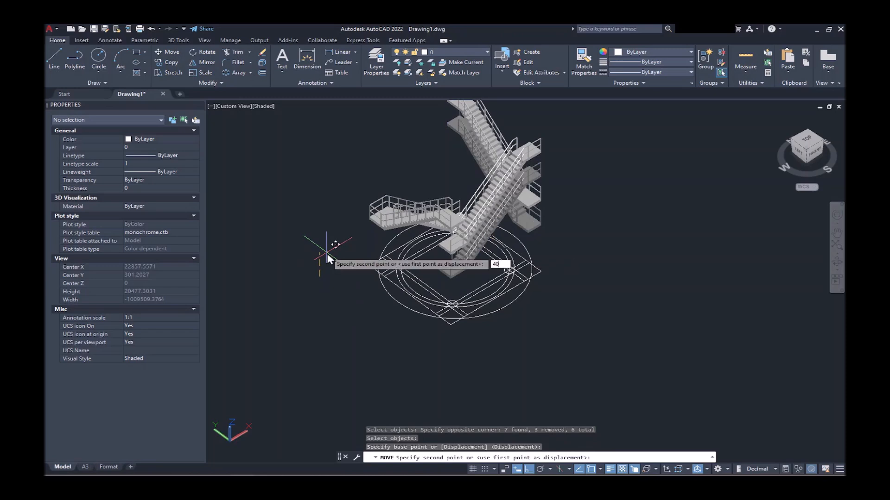
type("00")
key("Return")
Move the last flight with its railings a further 4000 straight up along Z.
middle_click_drag(505, 211, 450, 229)
scroll(527, 261, "up", 2)
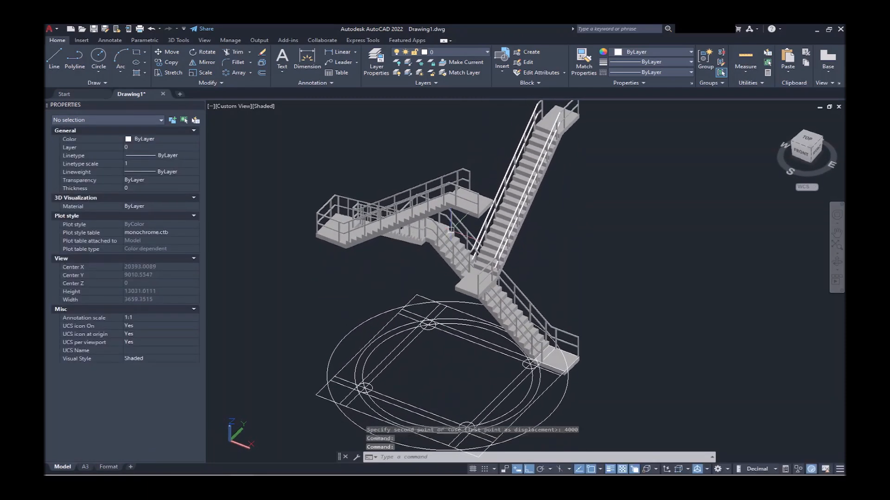
left_click(554, 175)
type("m")
key("Return")
left_click(606, 236)
type("4000")
key("Return")
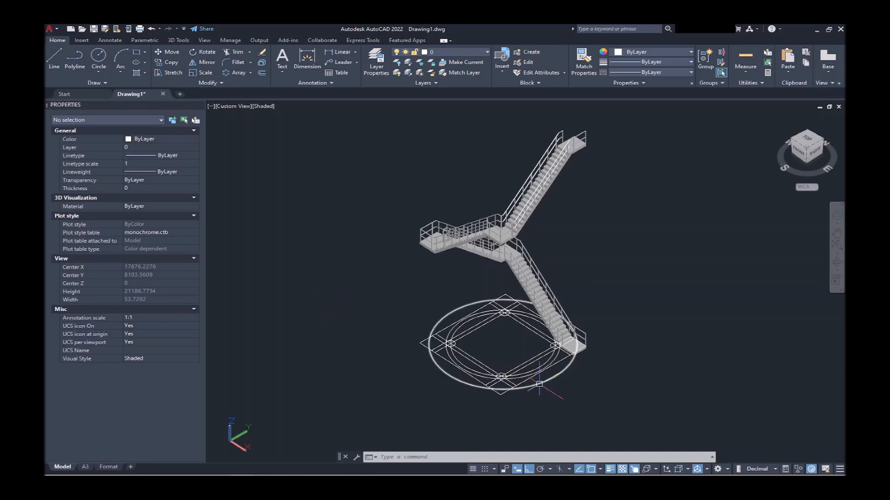
Copy the plan's outermost circle and the larger of its two inner circles 14000 straight up along Z.
scroll(539, 386, "up", 3)
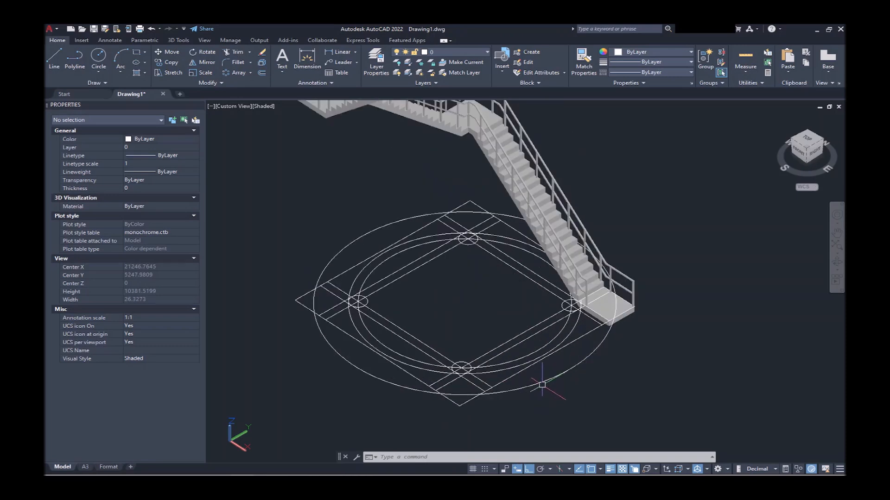
left_click(543, 380)
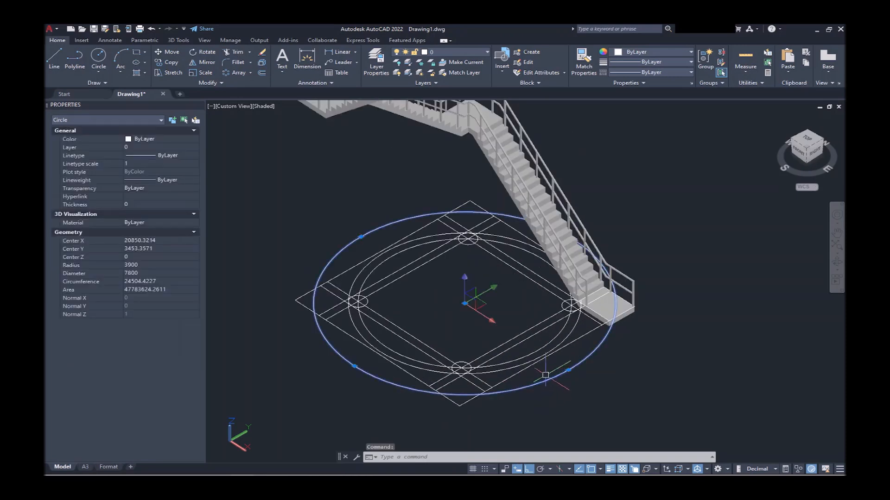
left_click(564, 338)
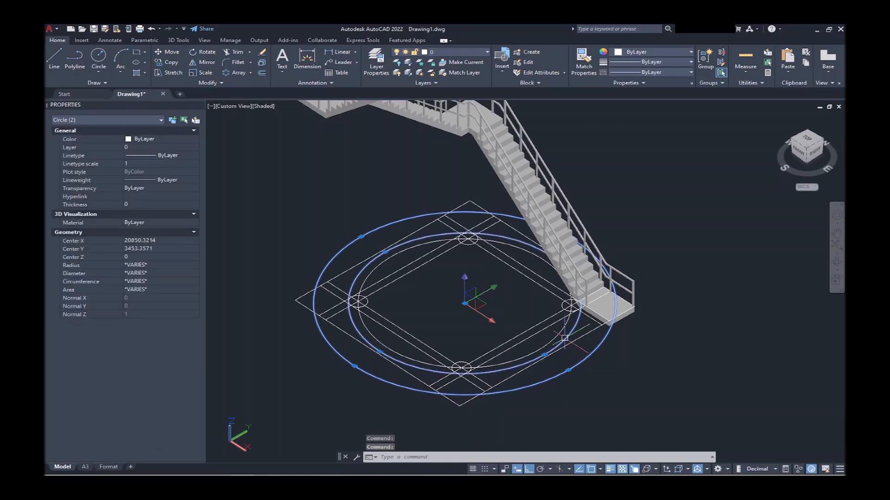
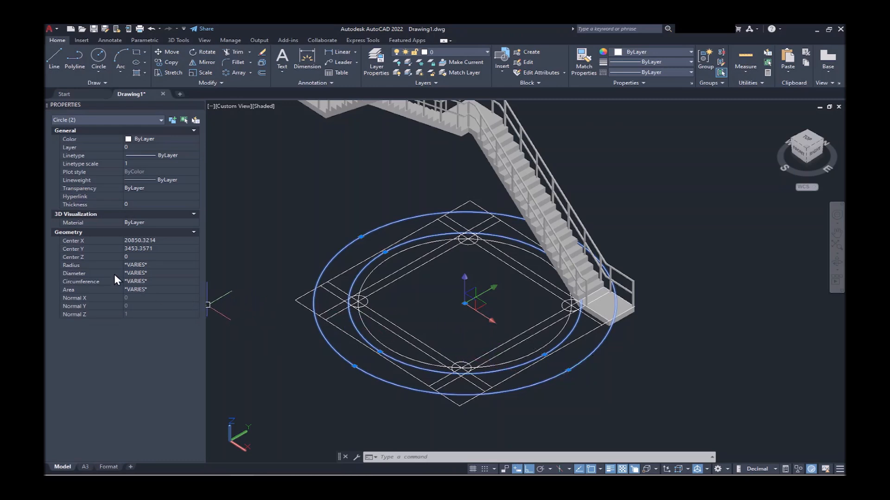
scroll(269, 314, "down", 2)
type("p")
key("Return")
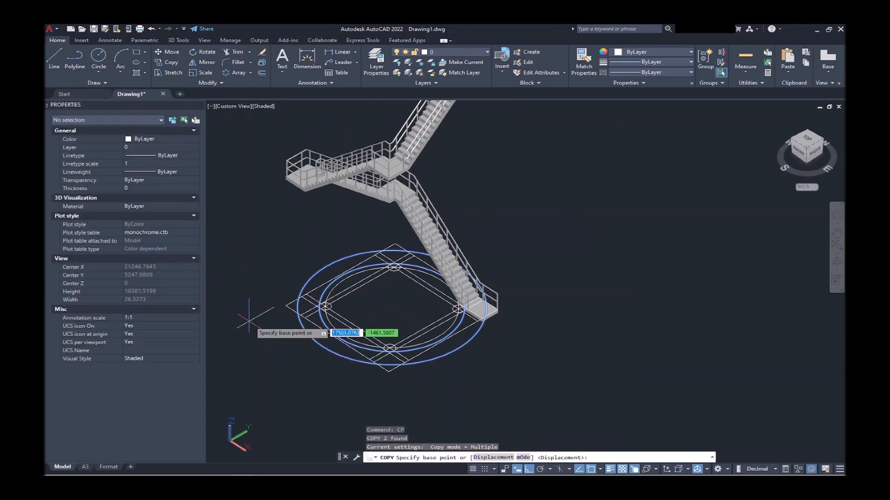
left_click(249, 320)
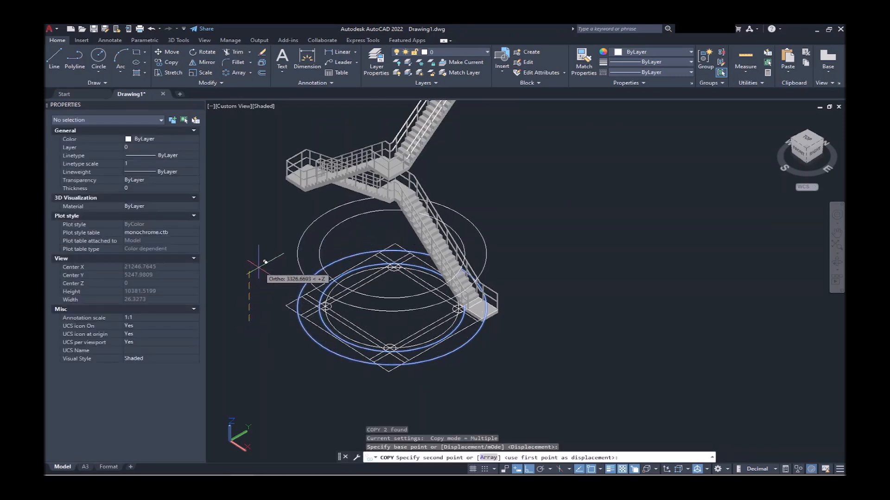
type("14000")
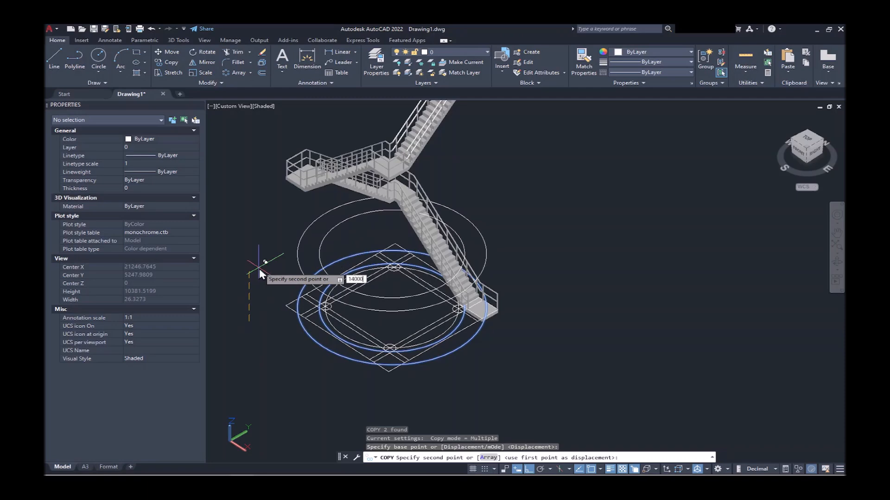
key("Return")
key("Return")
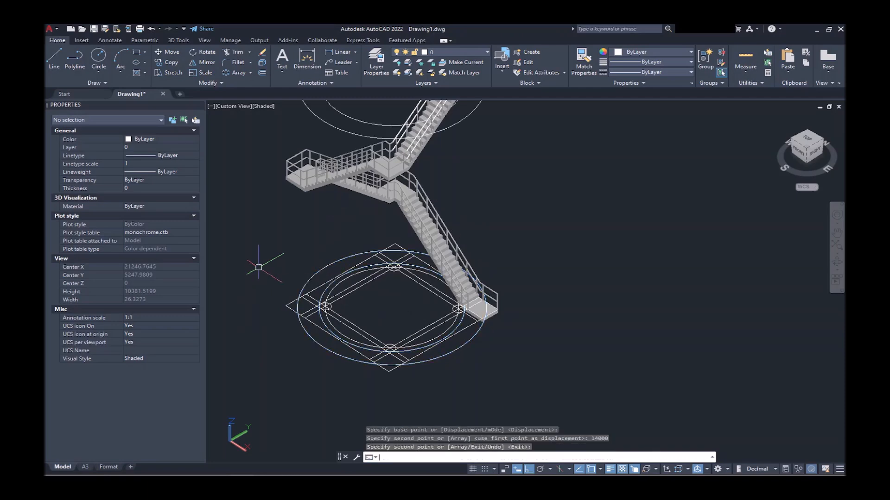
middle_click_drag(292, 238, 400, 334)
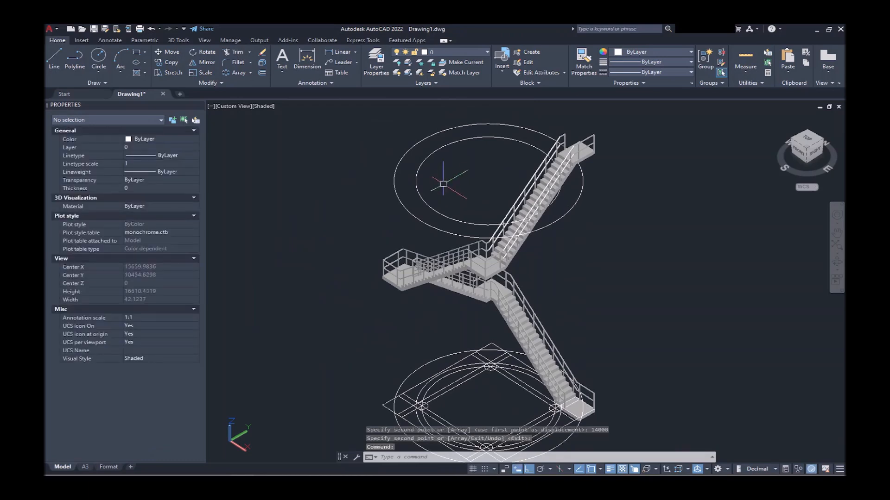
Extrude both copied circles above the plan to a height of 200.
left_click(438, 178)
left_click(356, 184)
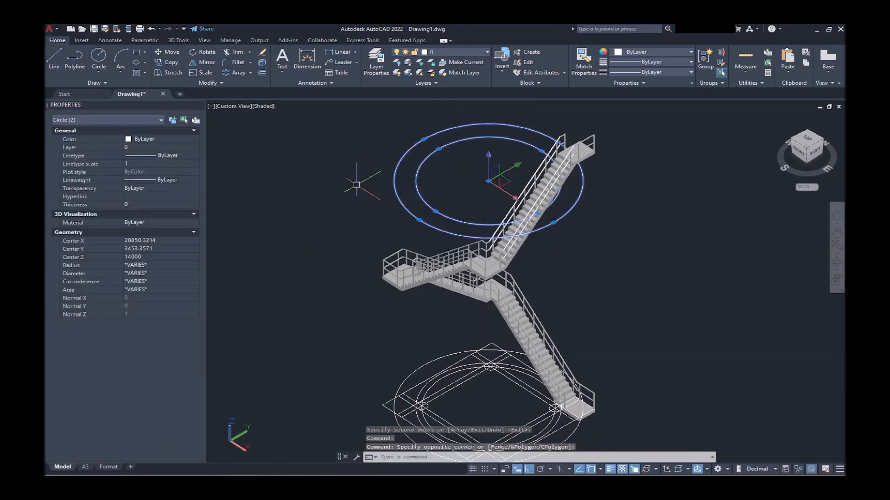
left_click(185, 42)
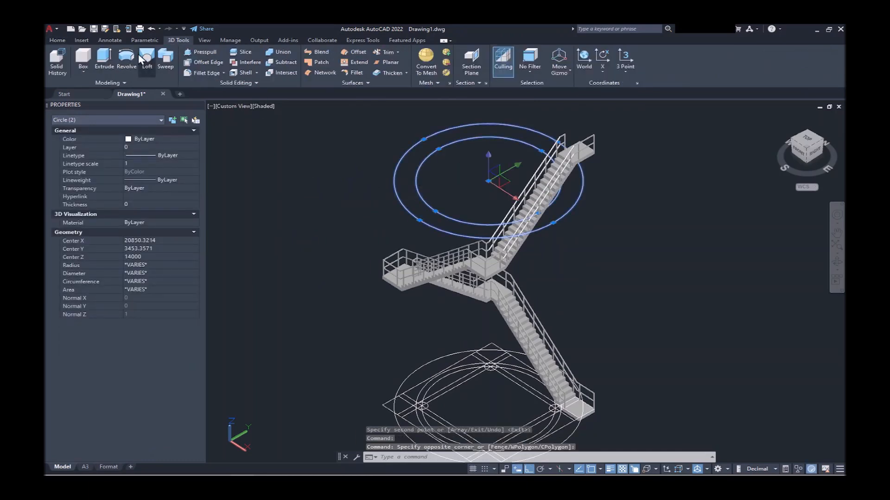
left_click(109, 59)
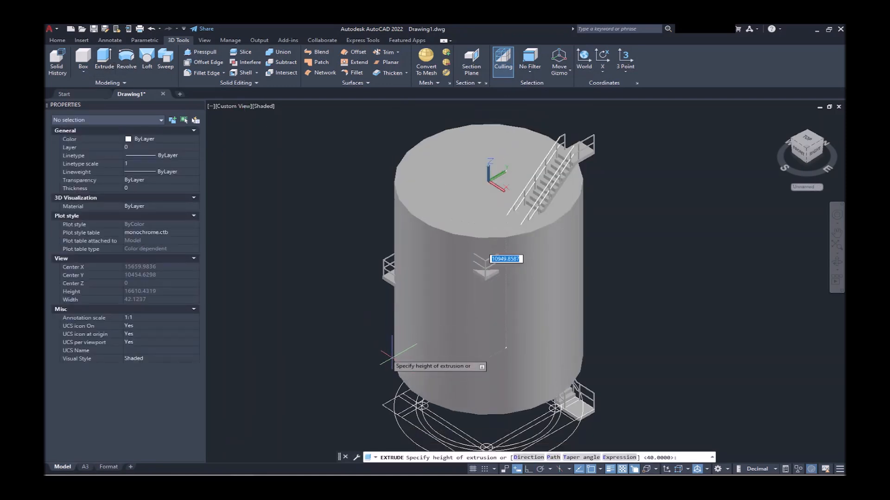
key("Return")
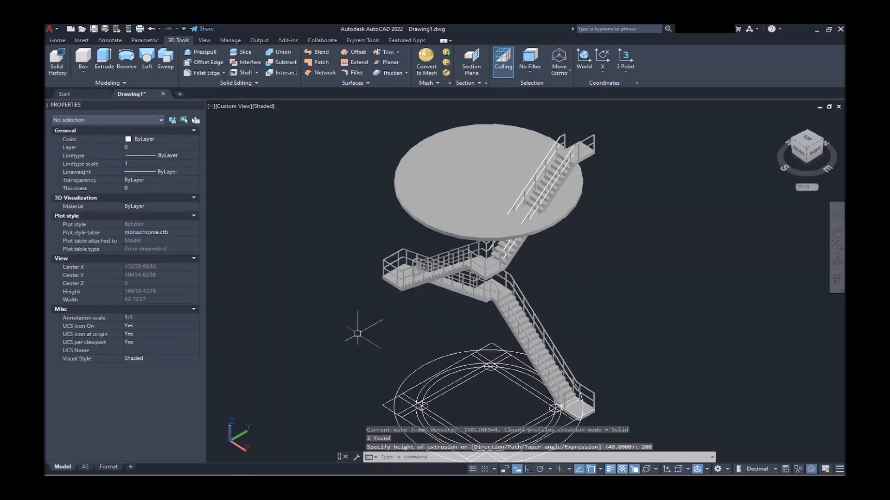
Subtract the inner disc from the outer disc to form a ring-shaped platform.
scroll(392, 137, "up", 3)
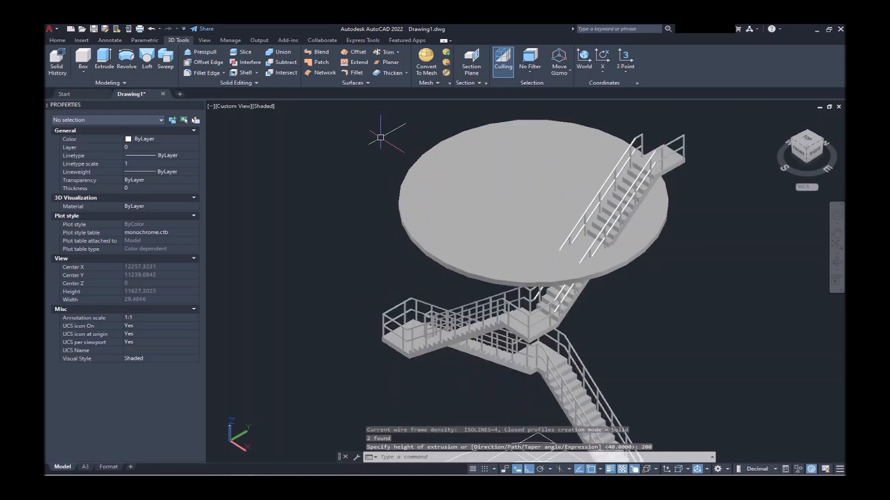
left_click(276, 62)
left_click(381, 205)
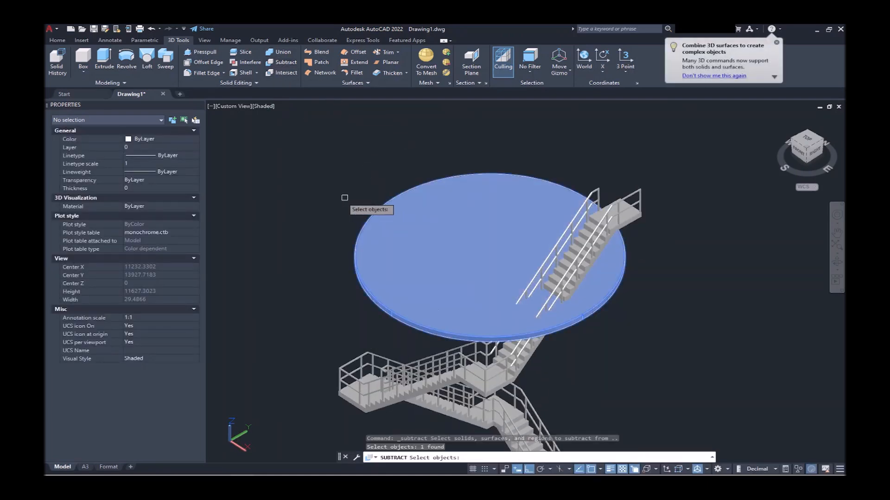
key("Return")
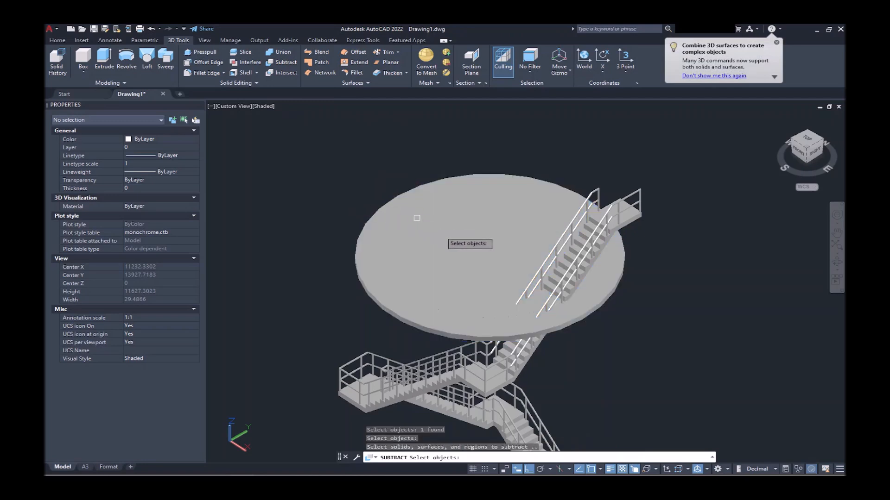
left_click(460, 243)
left_click(500, 276)
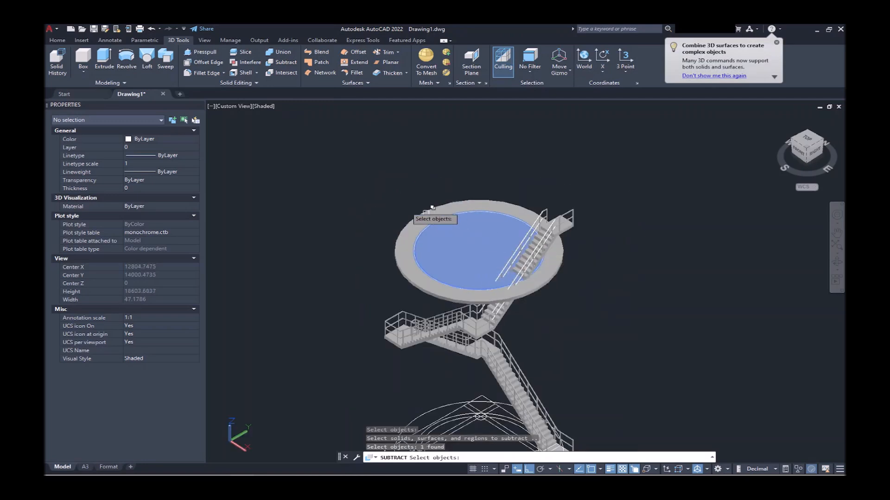
key("Return")
Isolate the ring platform together with the topmost flight and its railings.
middle_click_drag(417, 245, 498, 254, "shift")
key("Escape")
key("Escape")
left_click(516, 178)
left_click(623, 147)
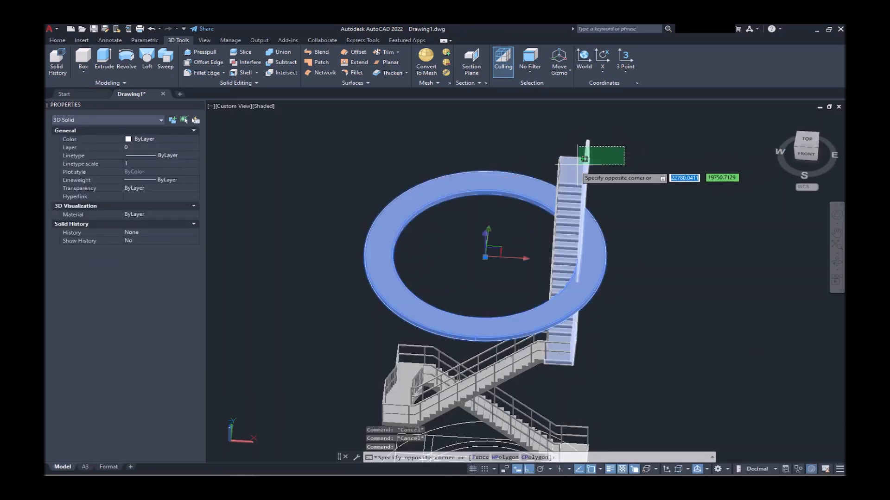
left_click(547, 180)
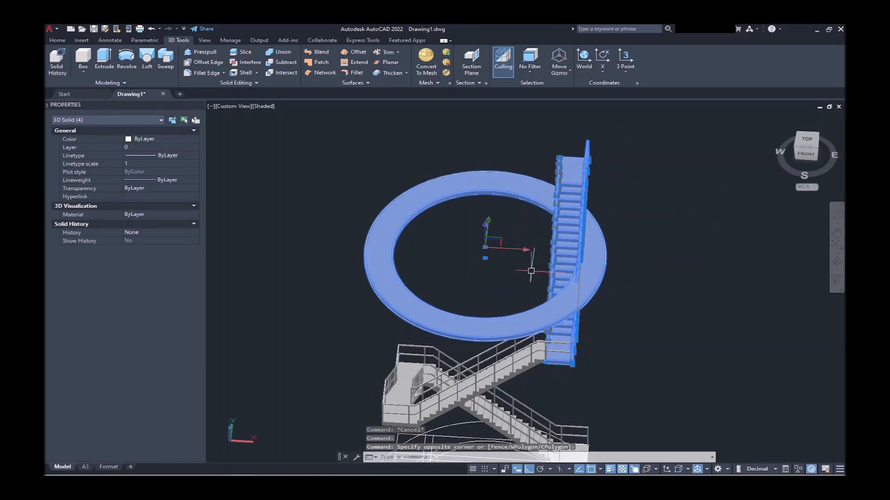
type("isola")
key("Return")
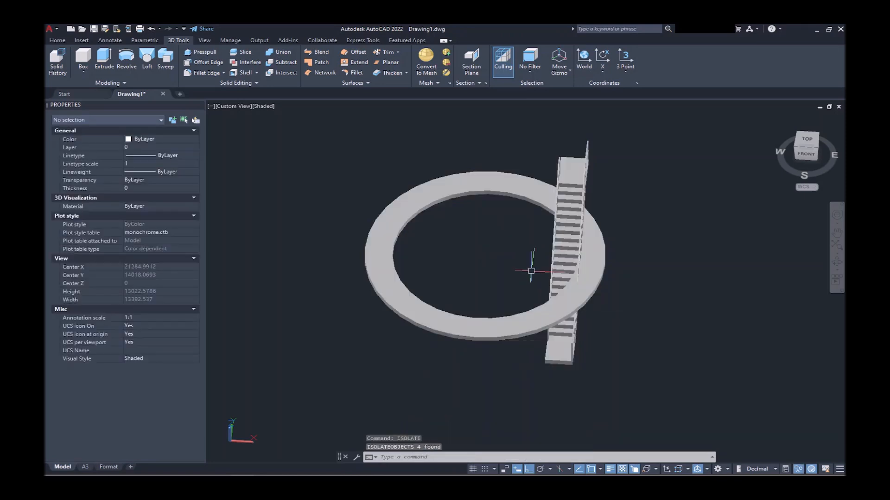
Show the isolated objects in top view with the 2D Wireframe visual style.
left_click(809, 140)
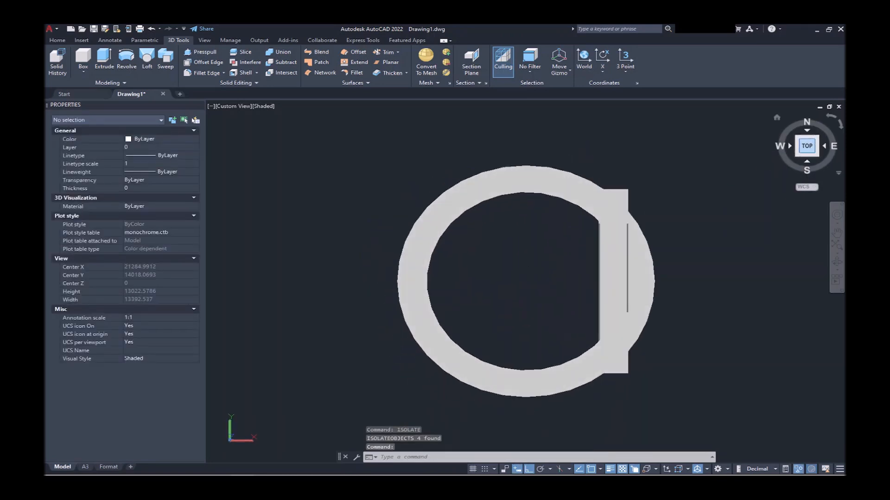
type("vs")
key("Return")
type("2")
key("Return")
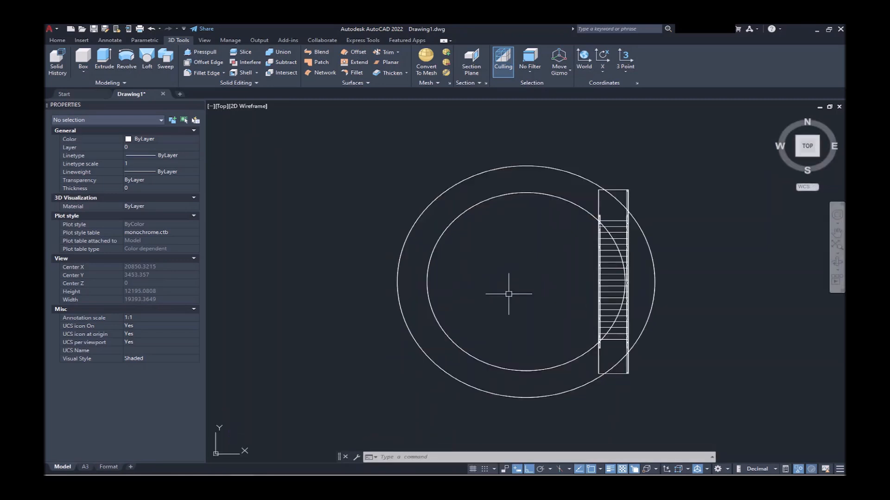
Draw a closed rectangular polyline from the rings' common centre that encloses the lower-right quarter of the ring platform.
type("pl")
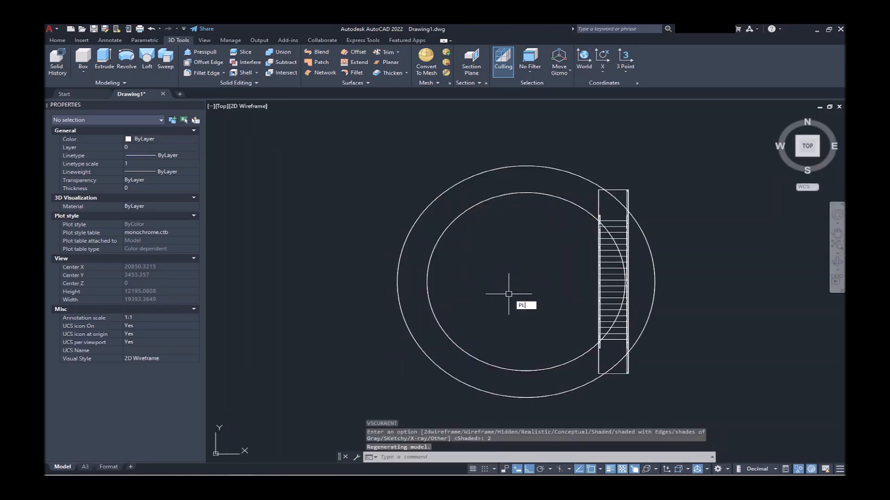
key("Return")
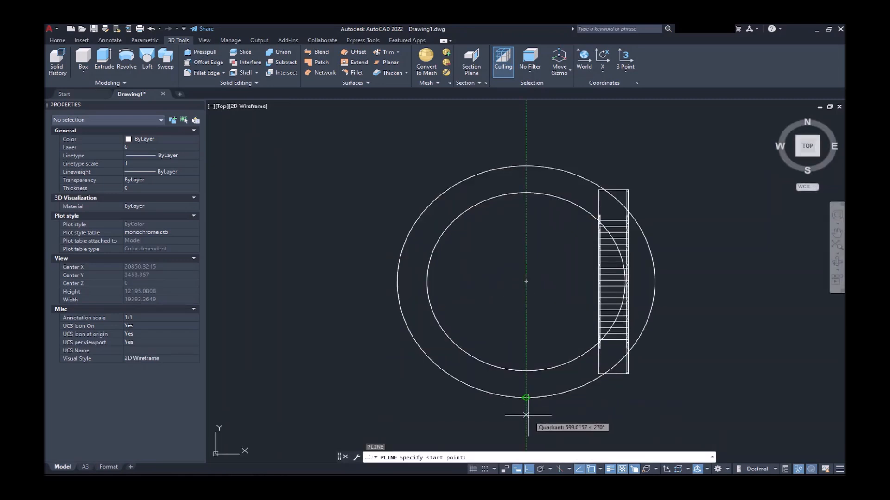
left_click(526, 417)
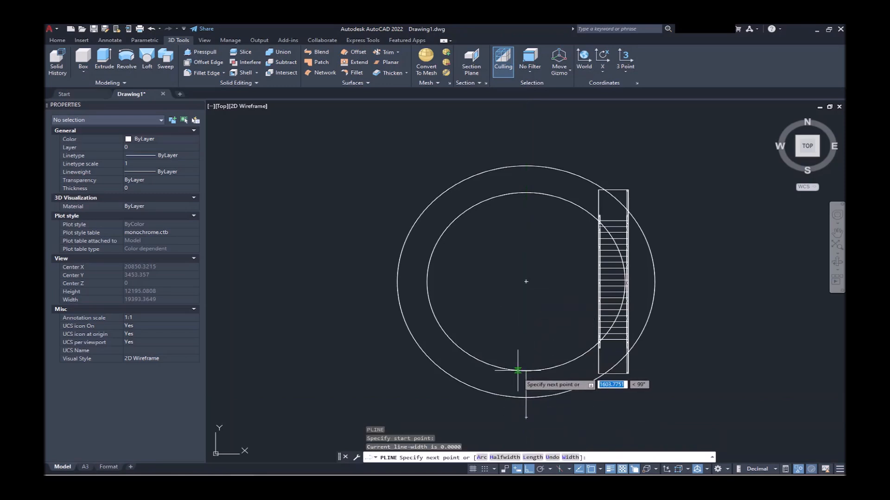
left_click(526, 281)
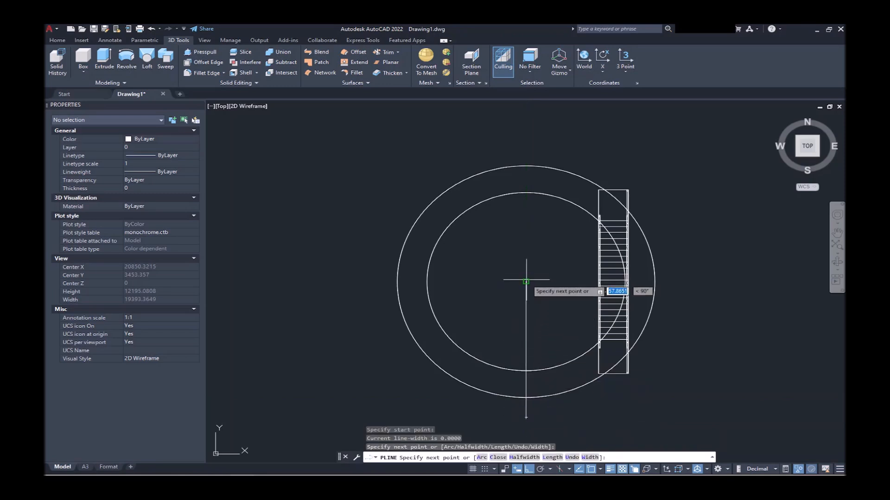
left_click(699, 281)
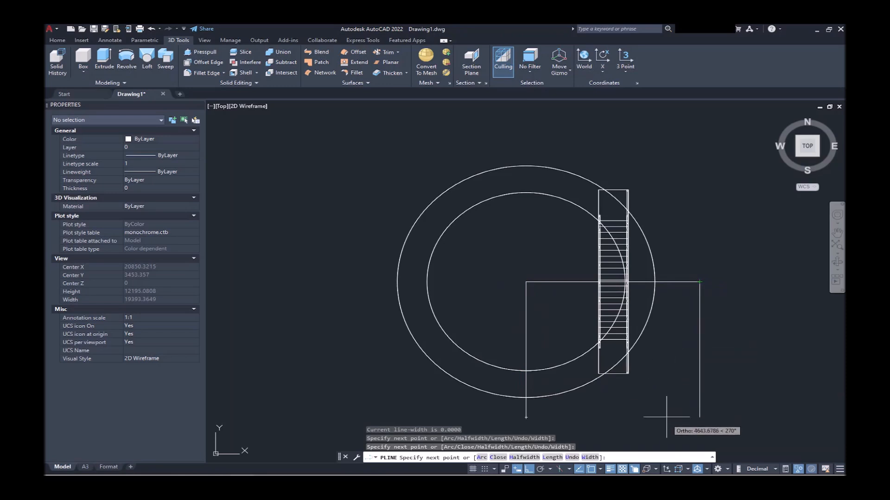
left_click(655, 422)
type("c")
key("Return")
Extrude the closed polyline upward into a box about 10854 high.
scroll(576, 373, "down", 3)
mouse_move(576, 369)
middle_mouse_down("shift")
mouse_move(650, 276)
mouse_move(681, 318)
middle_mouse_up("shift")
left_click(679, 333)
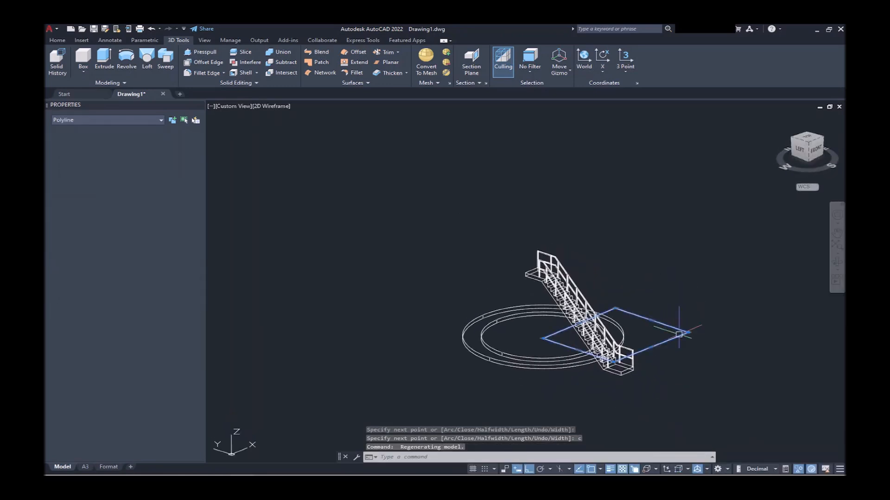
type("ext")
key("Return")
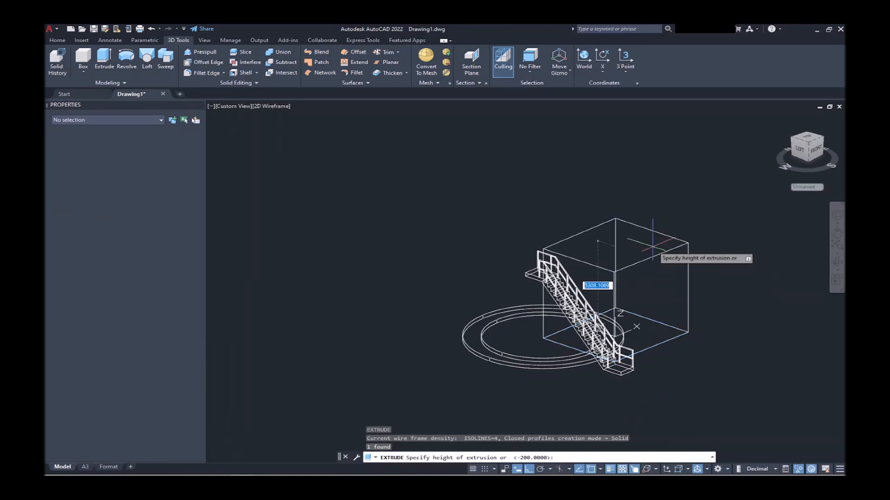
left_click(666, 154)
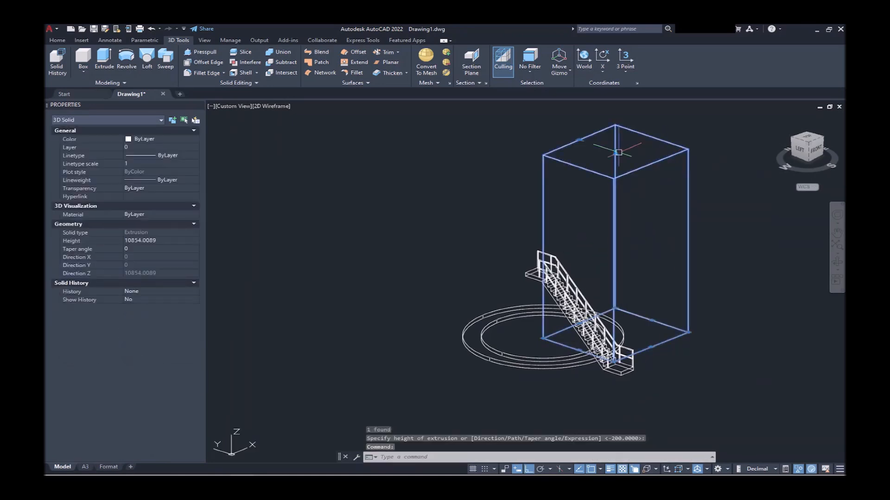
Move the extruded box straight down along Z so it passes completely through the ring platform.
type("m")
key("Return")
left_click(468, 145)
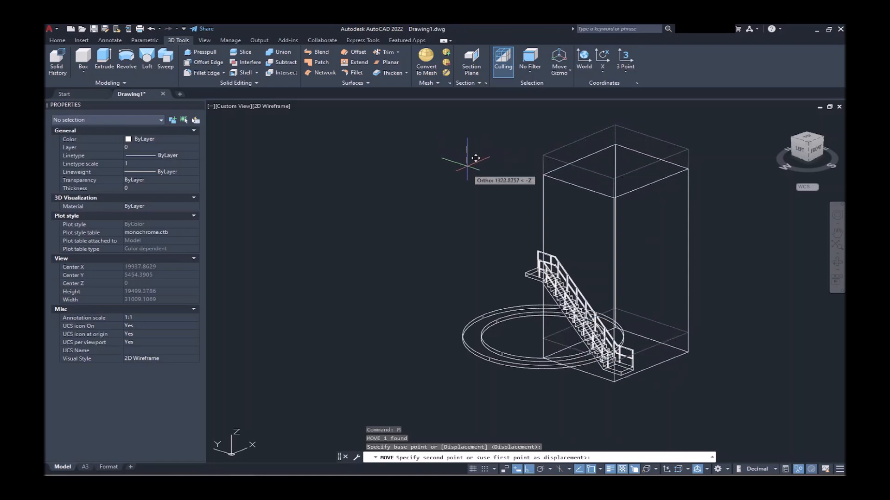
left_click(468, 184)
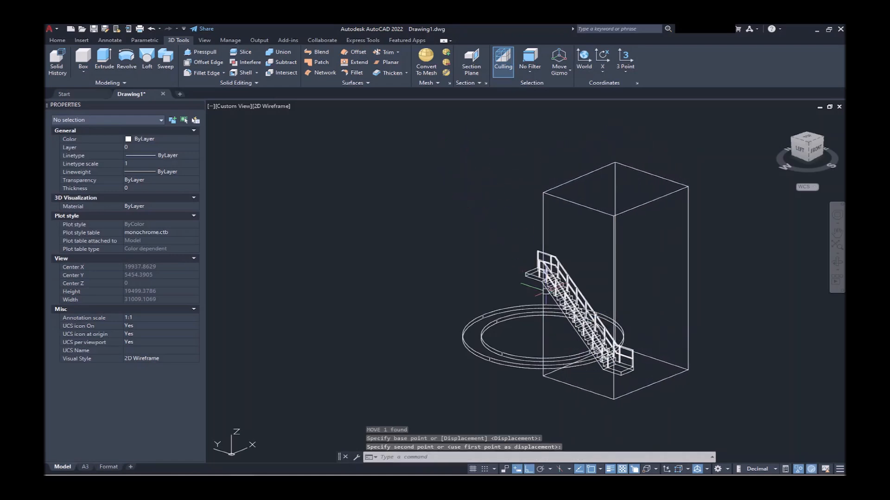
Display the box, ring platform and flight in the Shaded visual style.
middle_click_drag(512, 312, 503, 337, "shift")
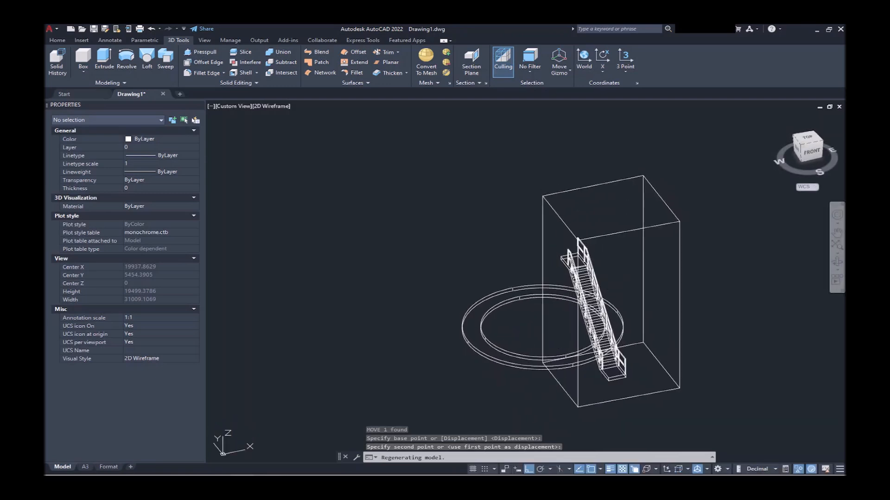
type("vs")
key("Return")
type("s")
key("Return")
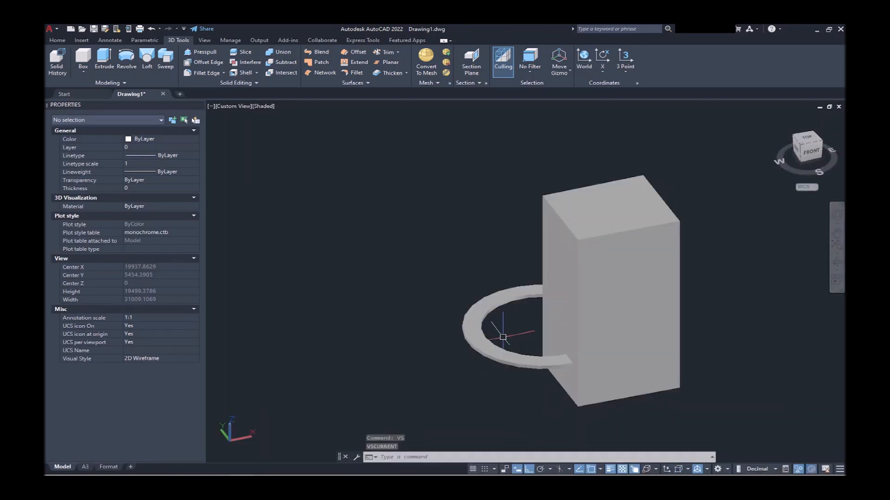
Subtract the box from the ring platform to cut away a quarter of it.
middle_click_drag(502, 337, 486, 306, "shift")
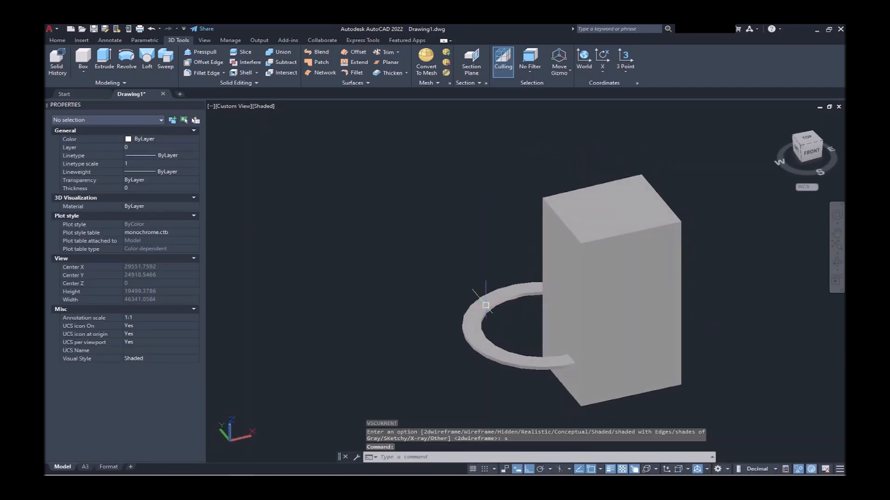
left_click(272, 65)
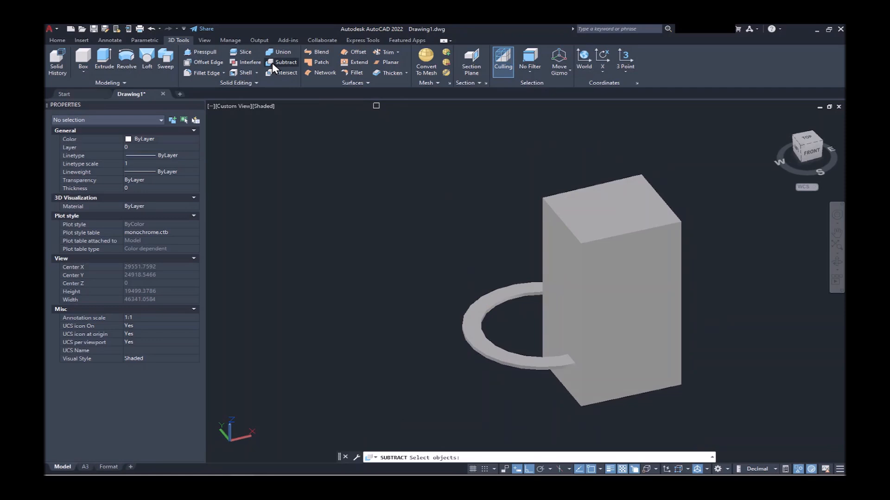
left_click(495, 290)
key("Return")
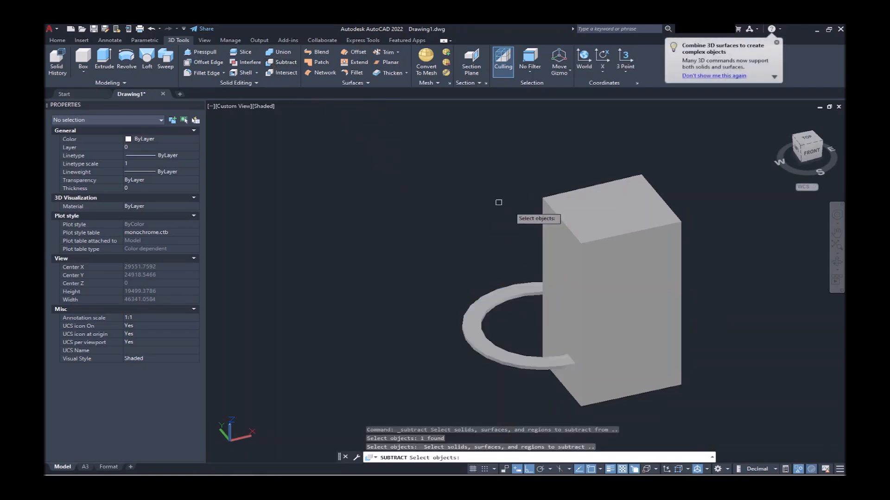
left_click(540, 204)
key("Return")
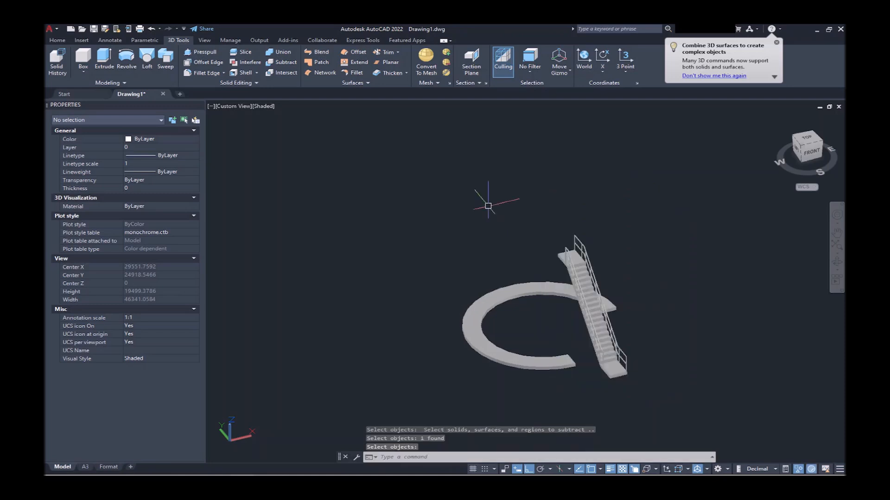
Show the cut ring and the flight in top view with the 2D Wireframe visual style.
scroll(574, 329, "up", 2)
middle_click_drag(570, 312, 531, 345, "shift")
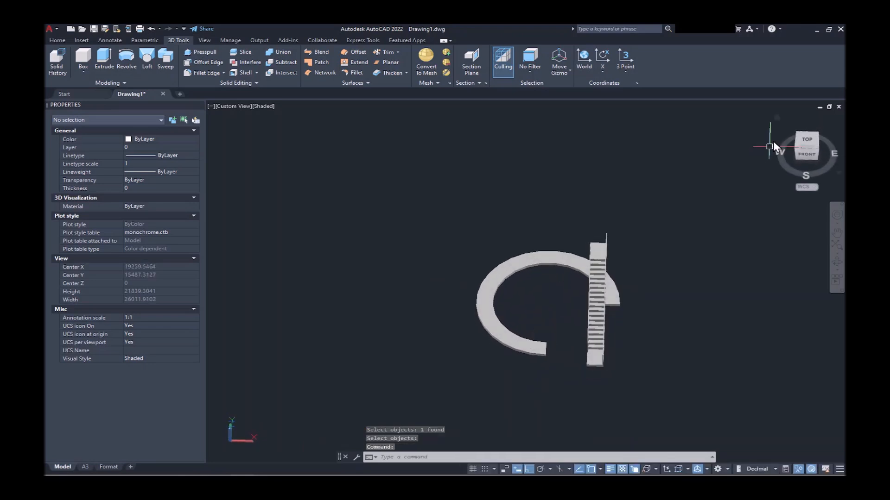
left_click(813, 139)
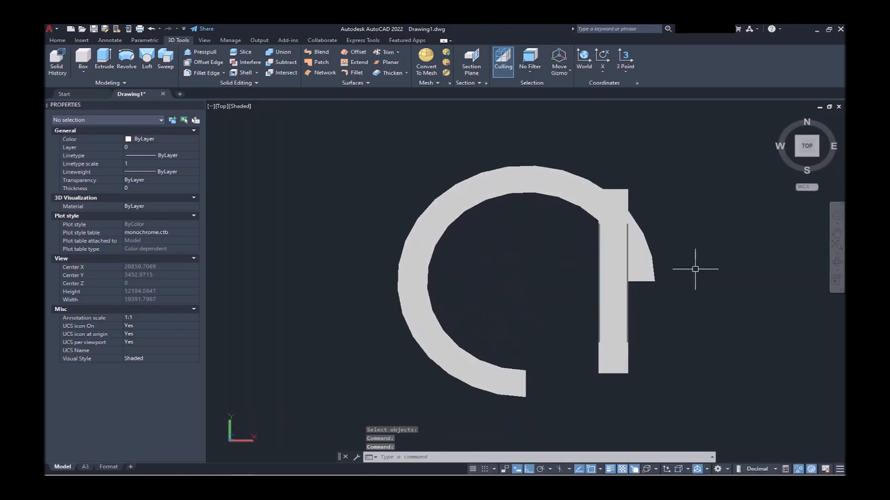
type("vs")
key("Return")
type("2")
key("Return")
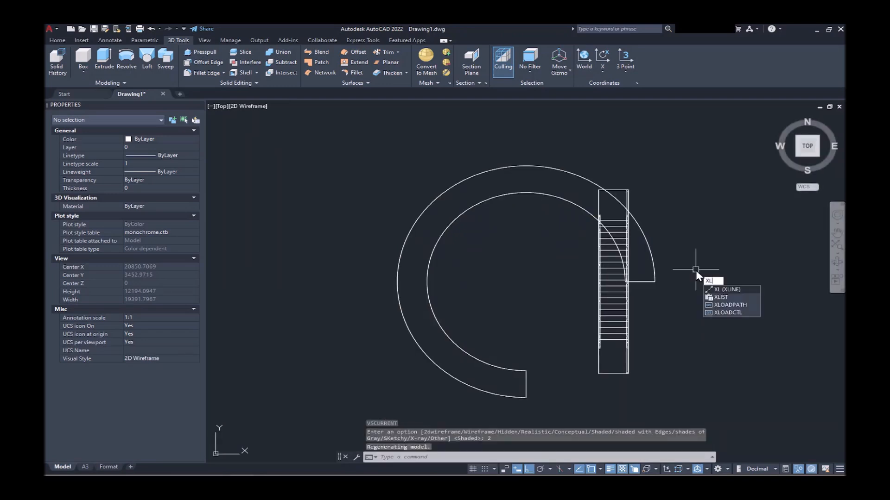
Draw two vertical construction lines, one through the flight's outer edge and one through the outer corner of the ring's cut end.
key("Return")
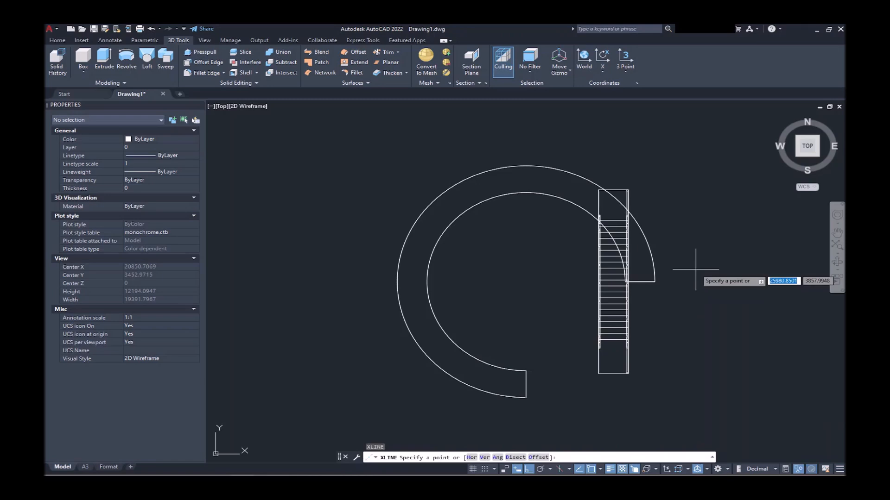
key("Return")
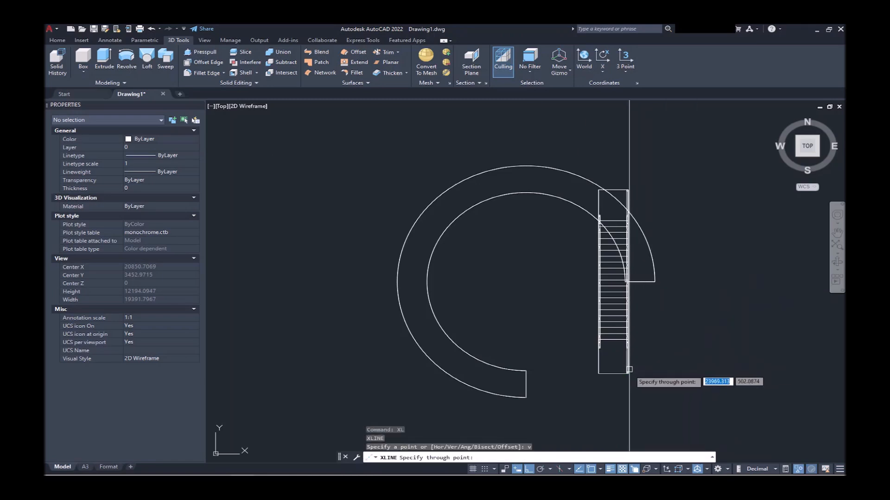
scroll(629, 382, "up", 5)
scroll(617, 366, "up", 5)
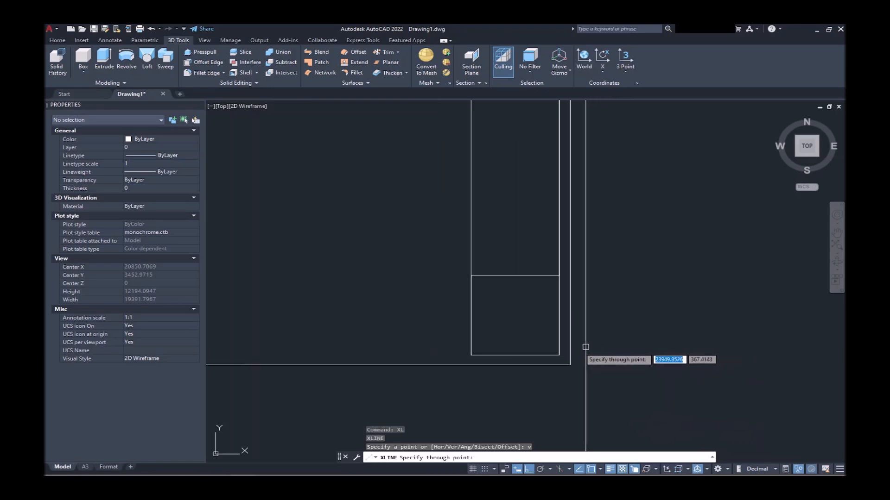
left_click(573, 349)
scroll(614, 342, "down", 8)
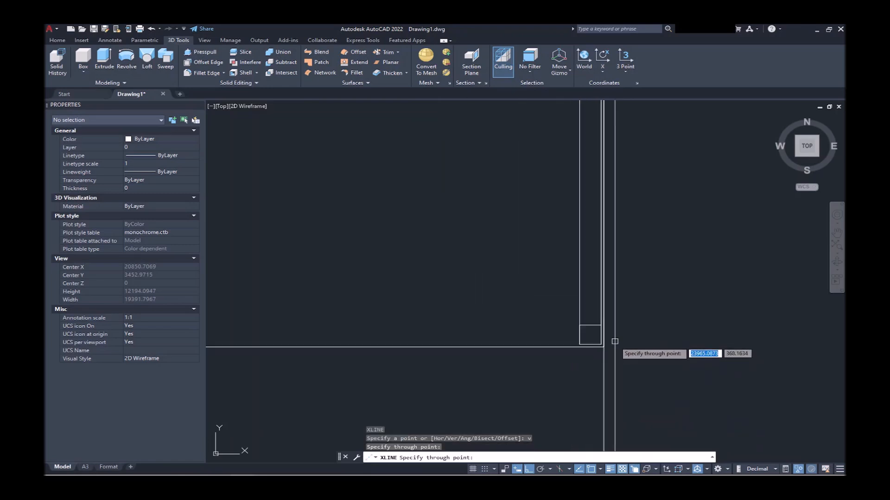
scroll(653, 330, "down", 6)
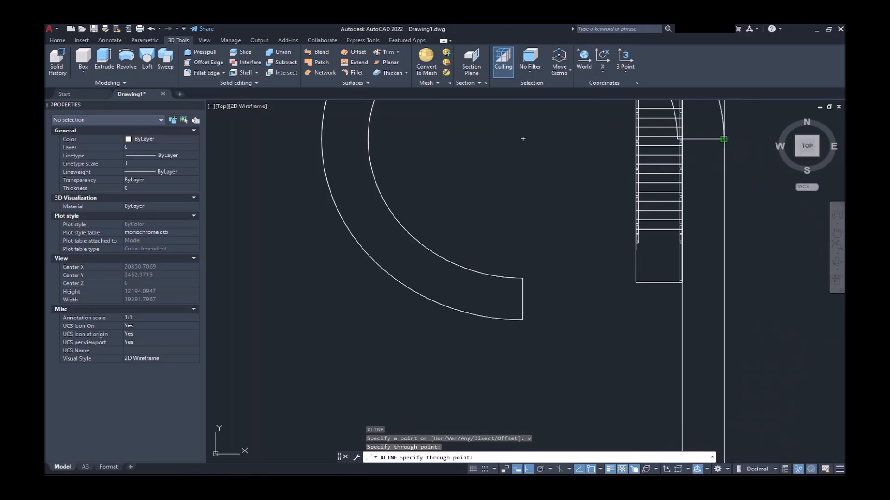
left_click(723, 139)
key("Return")
scroll(719, 305, "down", 4)
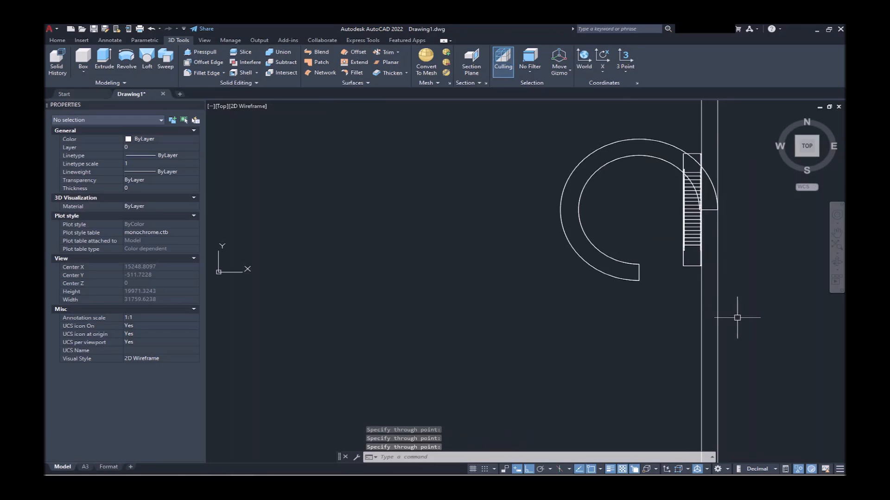
Set the basepoint Z of both construction lines to 0.
left_click(737, 317)
left_click(606, 322)
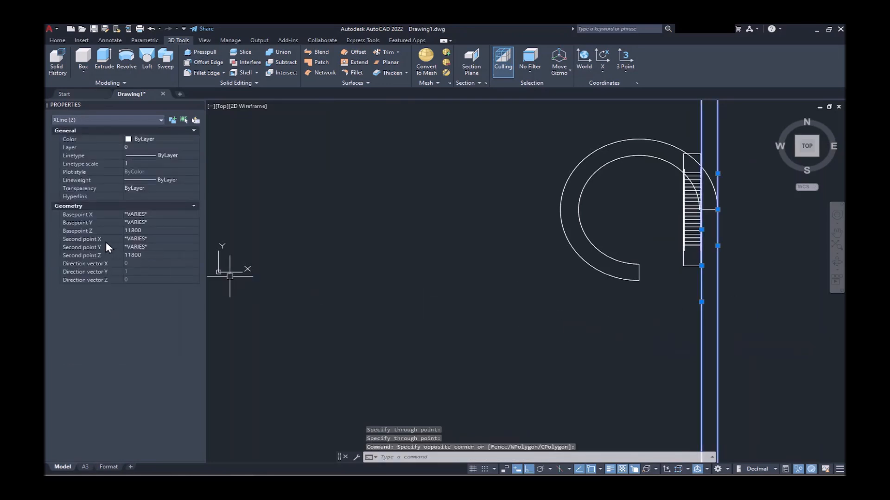
left_click(148, 231)
type("0")
key("Tab")
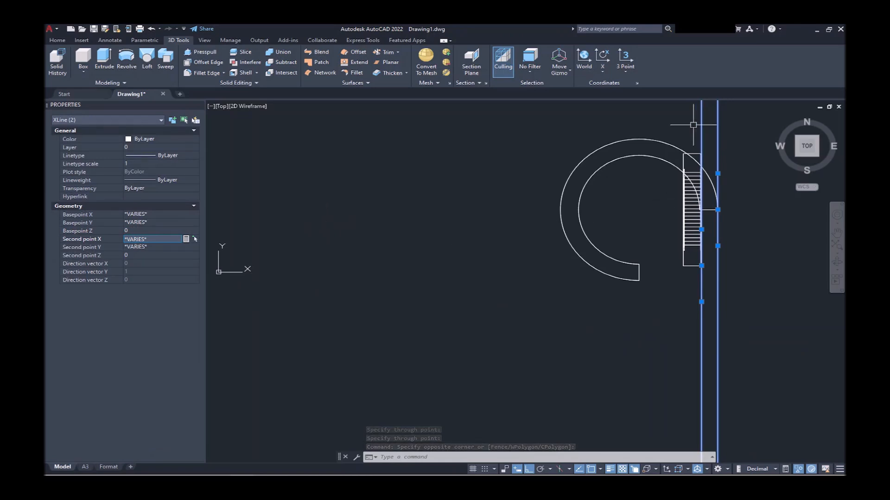
key("Escape")
Move the flight with its railings horizontally from the inner construction line to the one at the ring's outer edge.
left_click(666, 117)
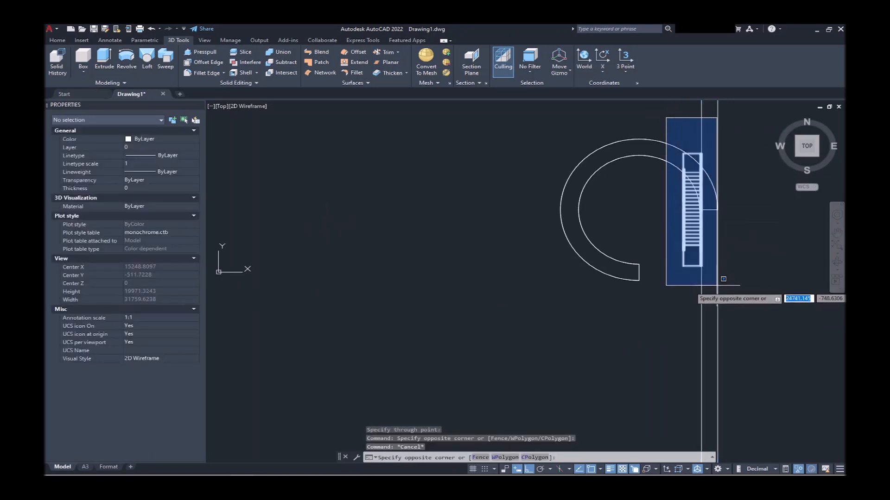
left_click(717, 288)
key("Return")
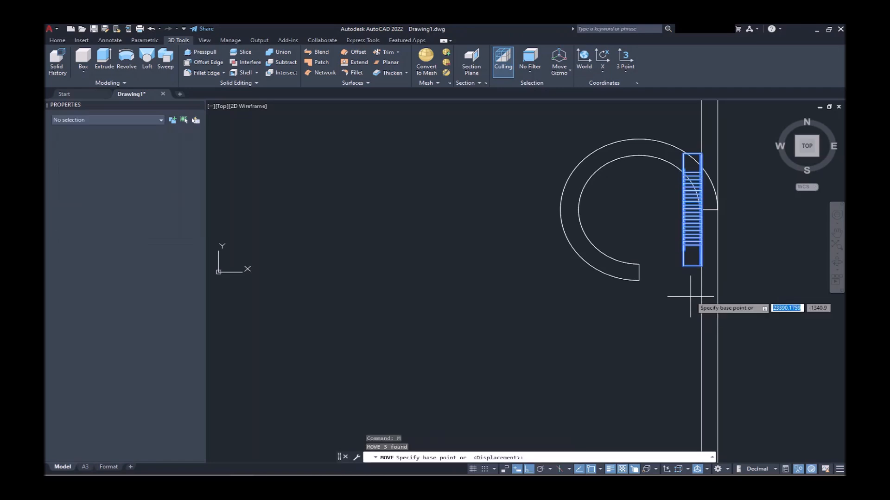
left_click(701, 297)
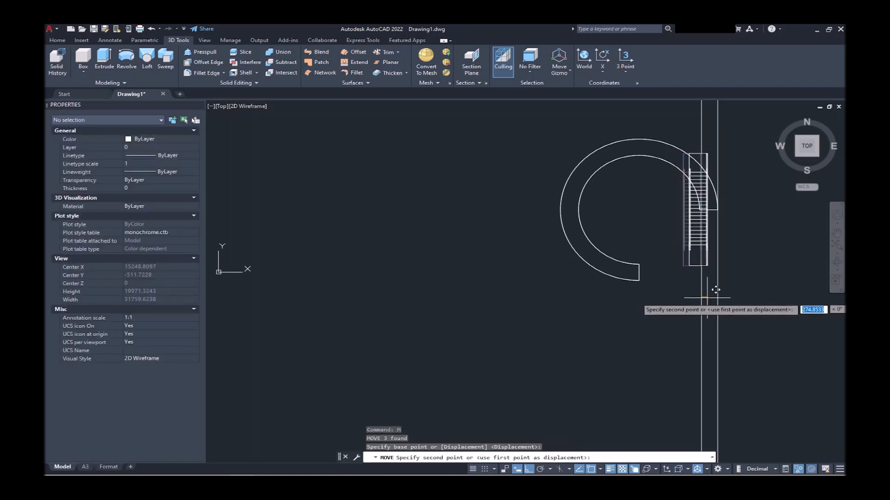
left_click(717, 297)
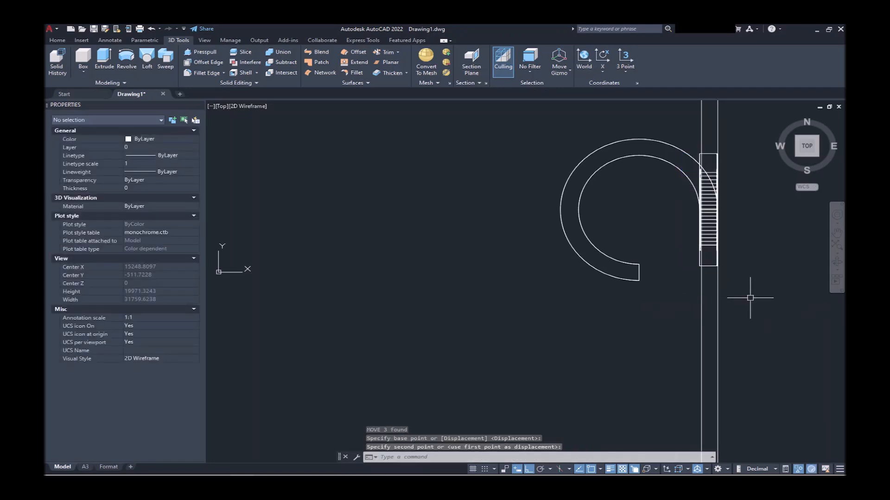
Erase the two vertical construction lines.
left_click(743, 312)
left_click(685, 305)
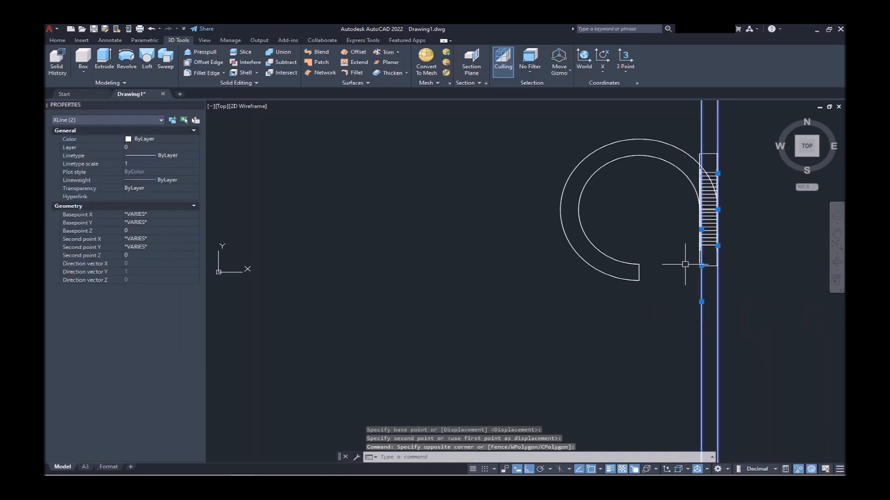
type("E")
key("Return")
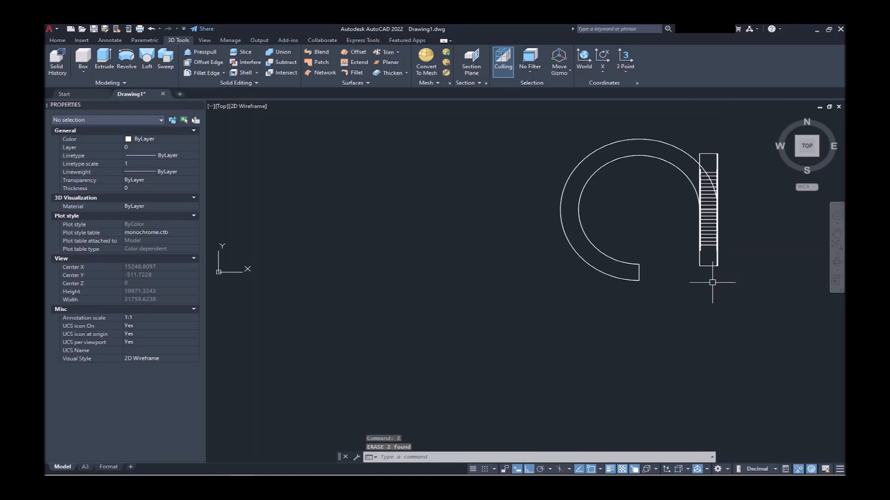
Display the flight and the cut ring platform in the Shaded visual style and inspect their relative heights from the side.
type("vs")
key("Return")
type("s")
key("Return")
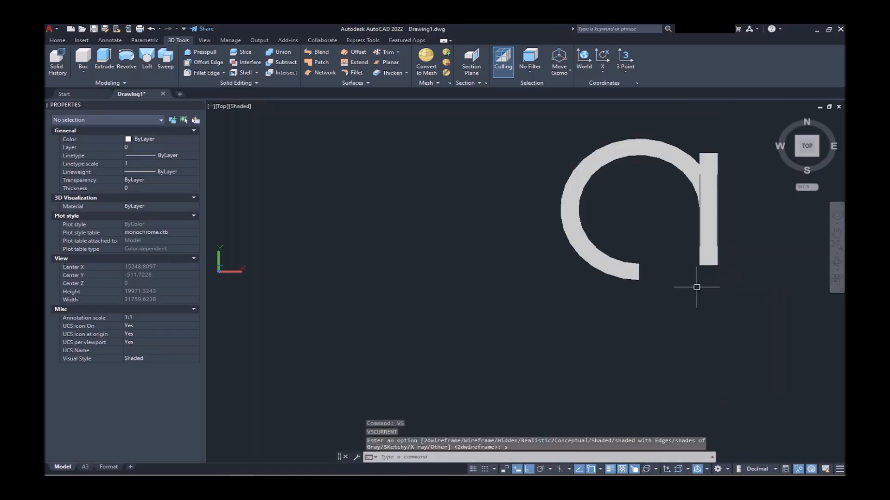
middle_click_drag(696, 287, 631, 223, "shift")
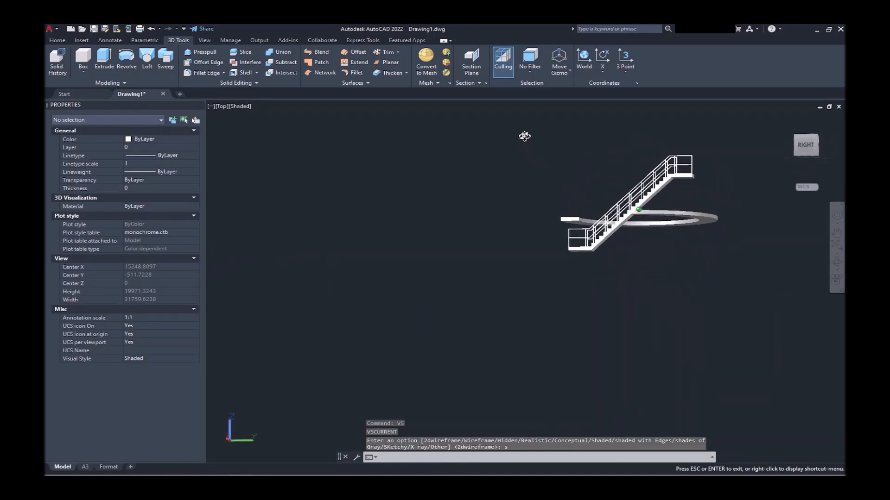
Display the flight and ring platform in the Right view and align the UCS with the current view.
scroll(646, 226, "up", 6)
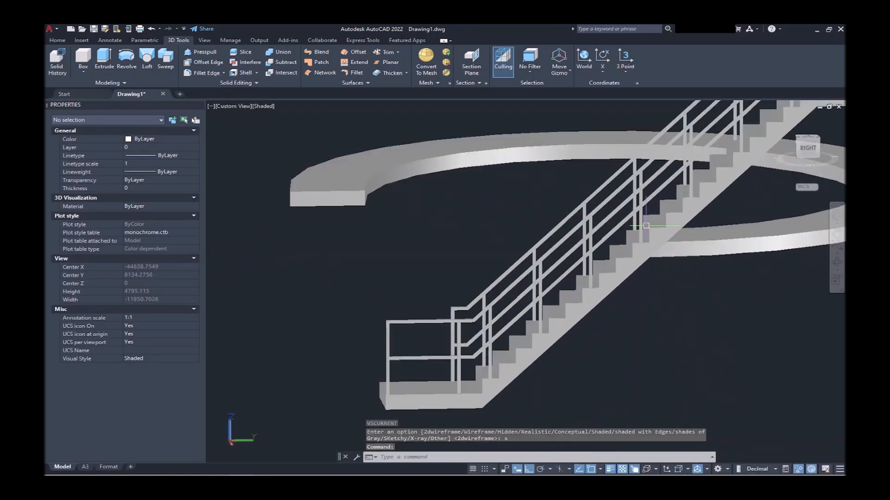
scroll(648, 230, "down", 3)
mouse_move(647, 231)
middle_mouse_down("shift")
mouse_move(606, 197)
mouse_move(637, 196)
mouse_move(663, 222)
mouse_move(665, 250)
mouse_move(643, 203)
mouse_move(645, 231)
middle_mouse_up("shift")
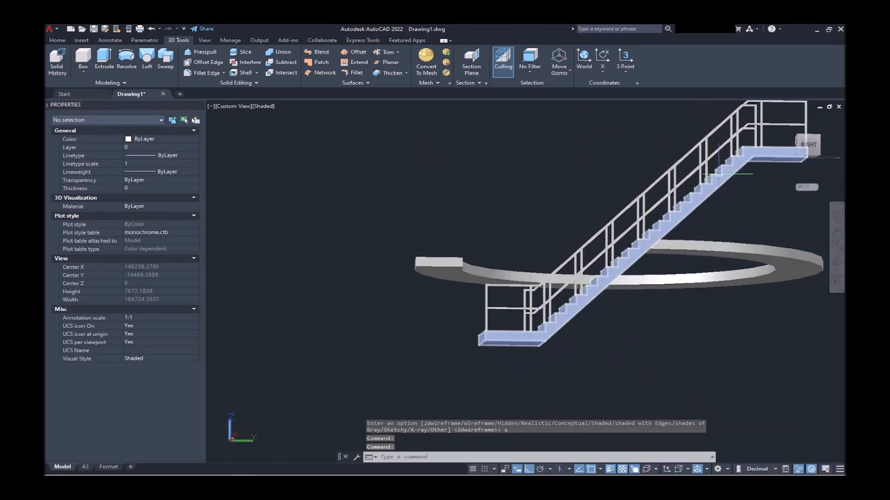
middle_click_drag(626, 183, 604, 226, "shift")
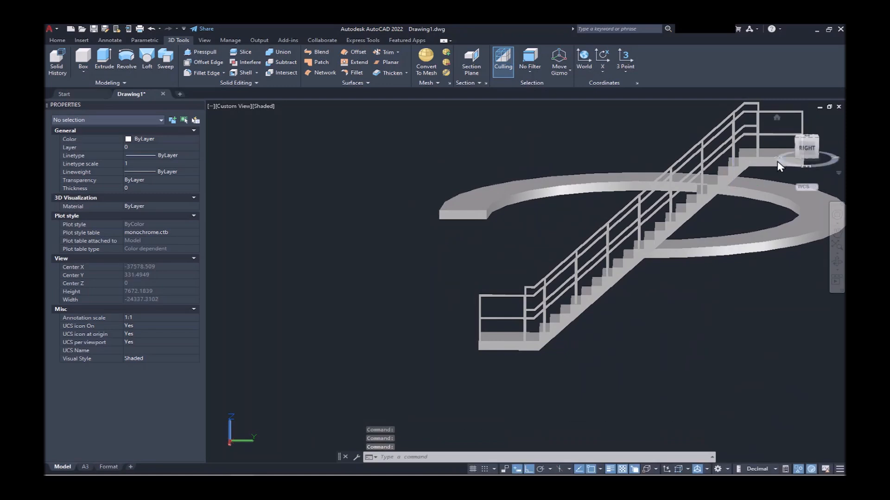
left_click(806, 148)
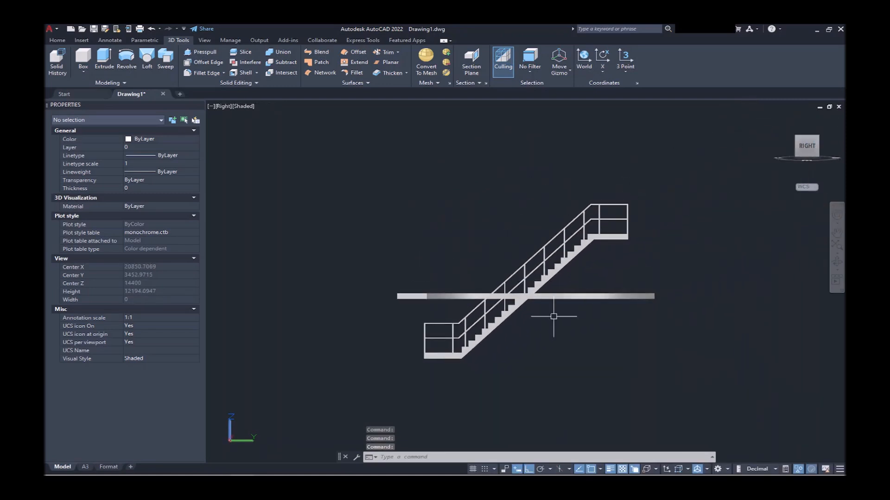
scroll(543, 317, "up", 4)
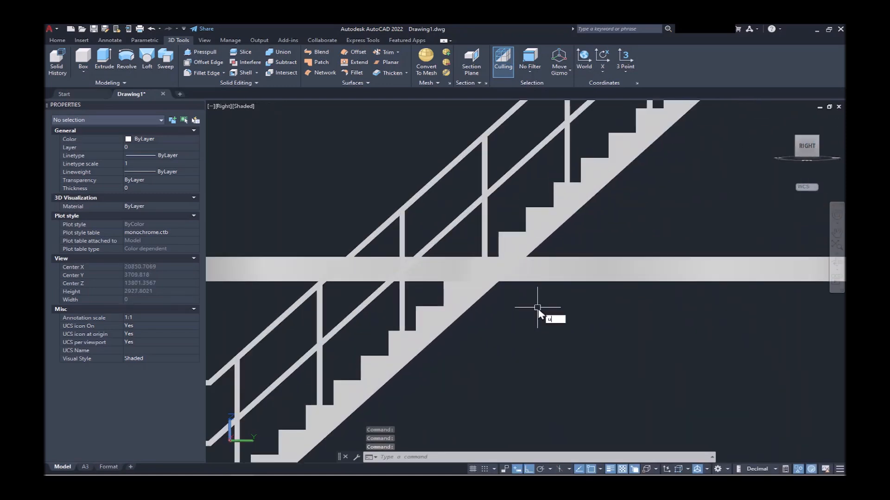
key("Return")
type("v")
key("Return")
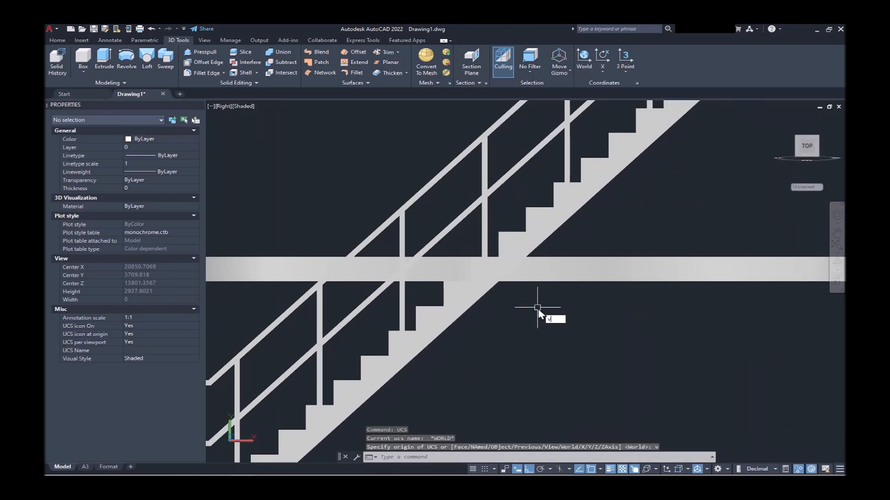
Switch the visual style to 2D Wireframe.
type("vs")
key("Return")
type("2")
key("Return")
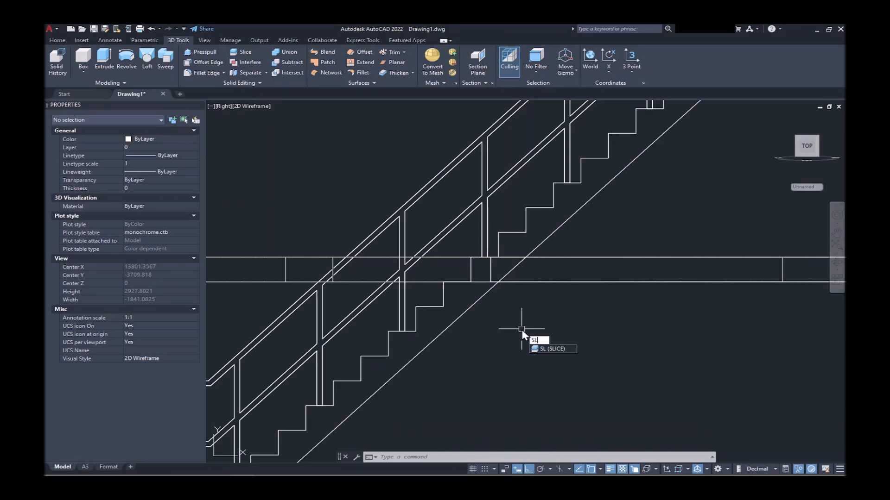
Slice the stair flight horizontally along the top face of the ring platform, keeping both sides.
key("Return")
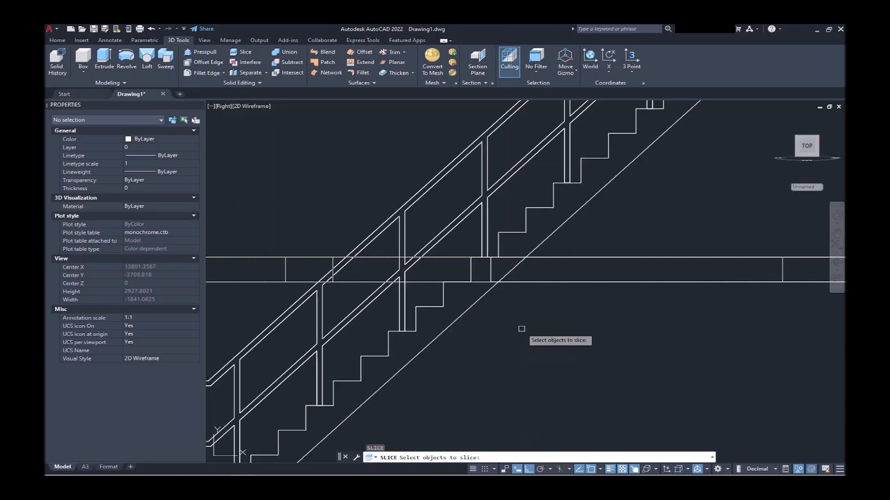
left_click(547, 235)
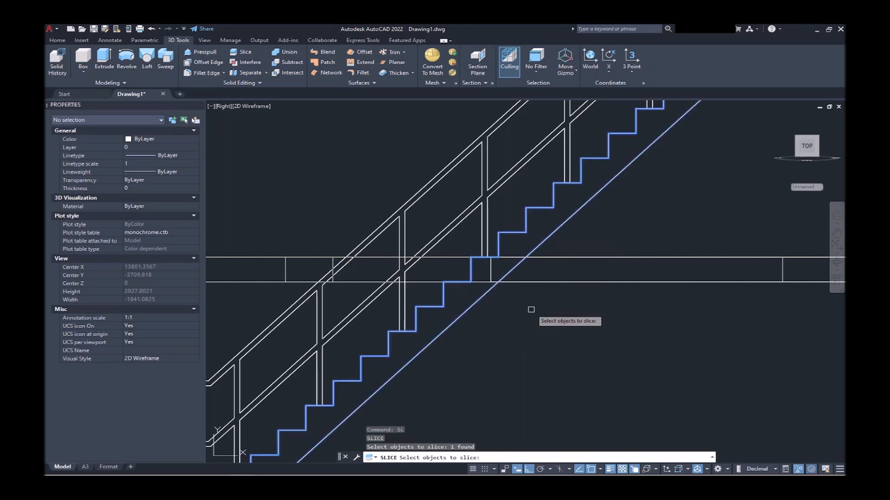
key("Return")
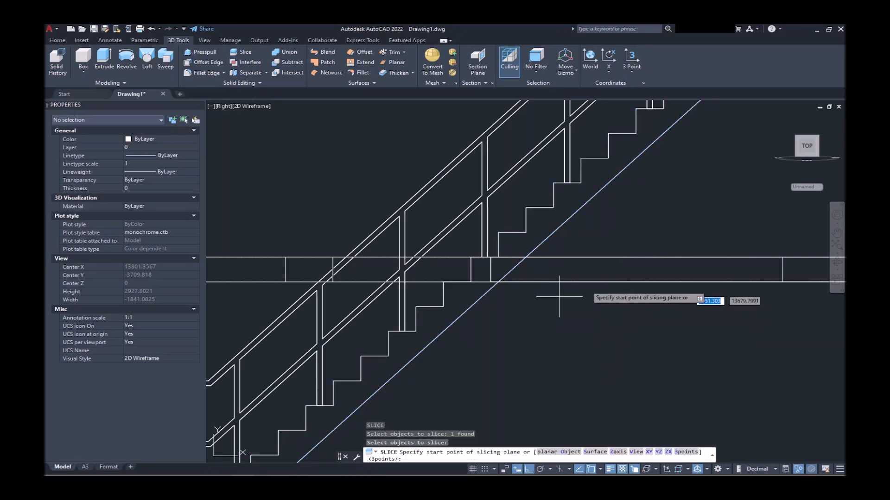
left_click(624, 257)
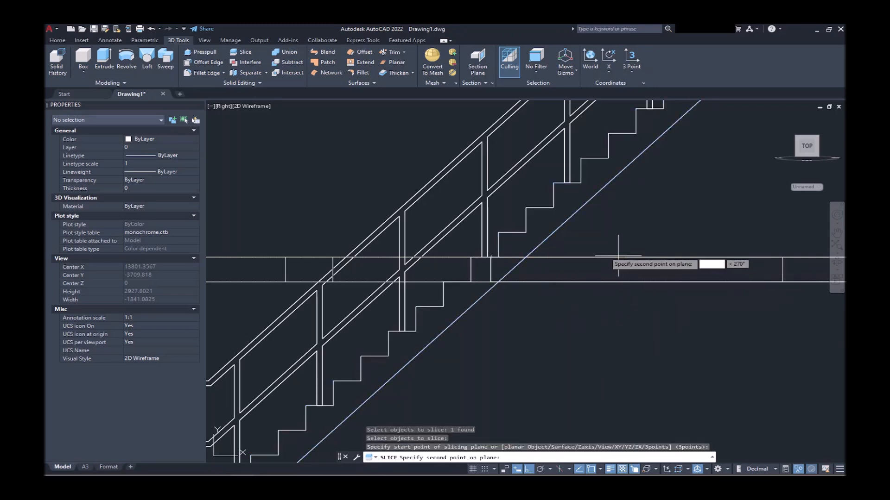
left_click(323, 194)
key("Return")
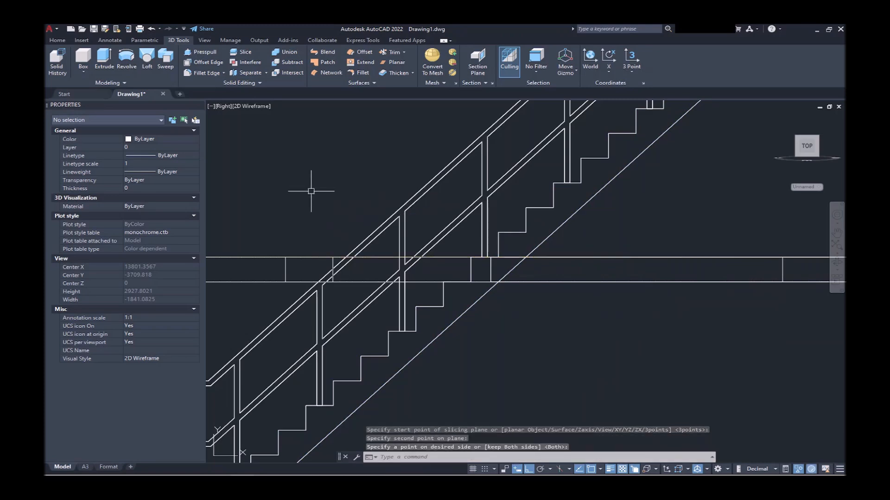
Erase the part of the sliced stair flight above the ring platform.
left_click(580, 207)
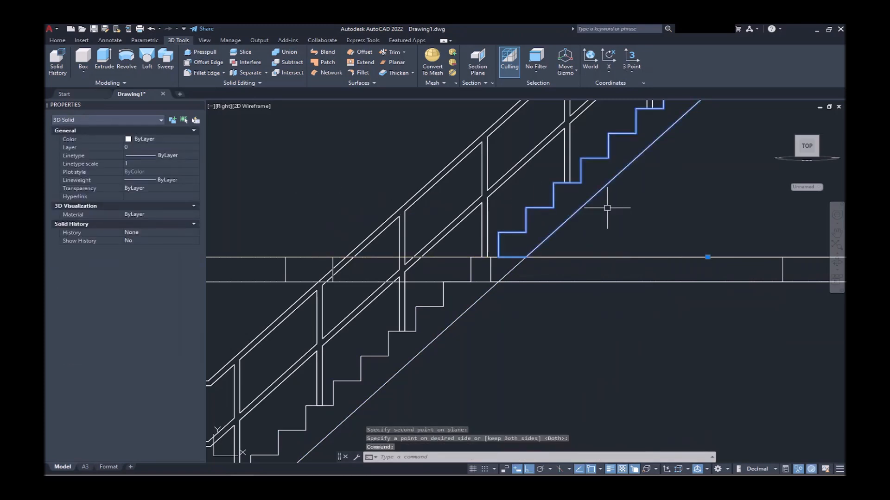
type("e")
key("Return")
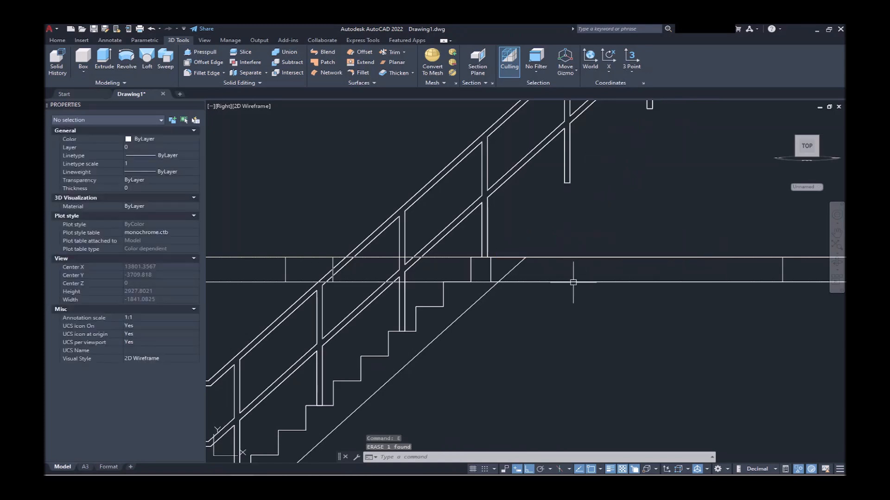
Union the remaining lower stair flight with the ring platform.
type("uni")
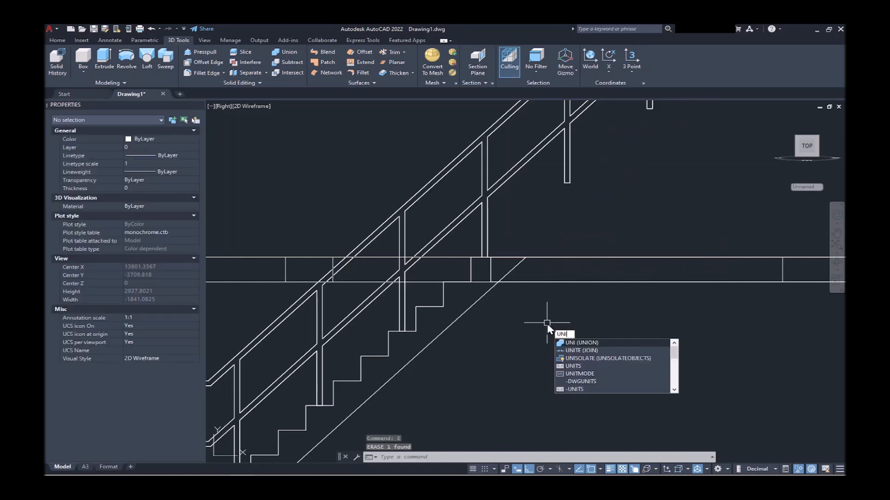
key("Return")
left_click(483, 298)
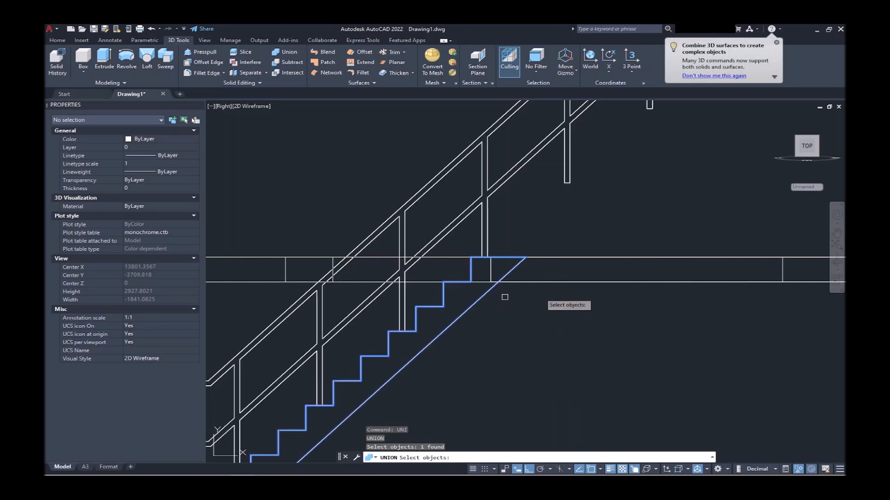
left_click(556, 282)
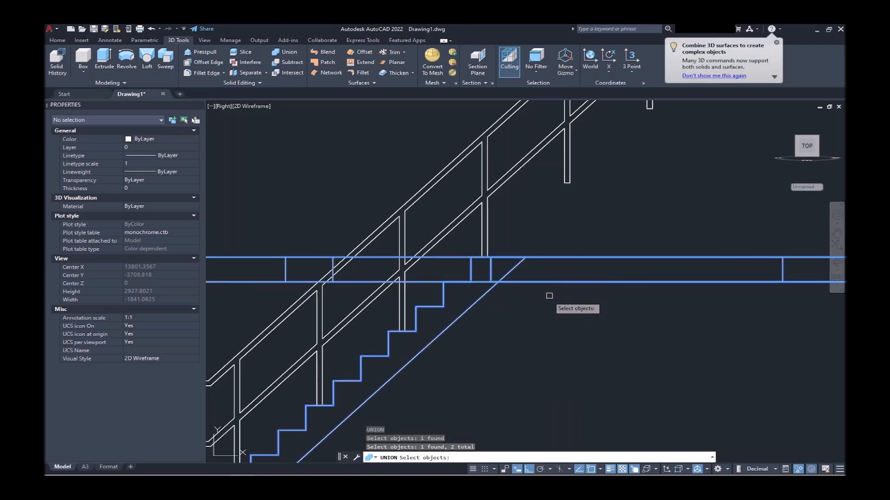
scroll(550, 296, "down", 2)
key("Return")
scroll(537, 291, "down", 2)
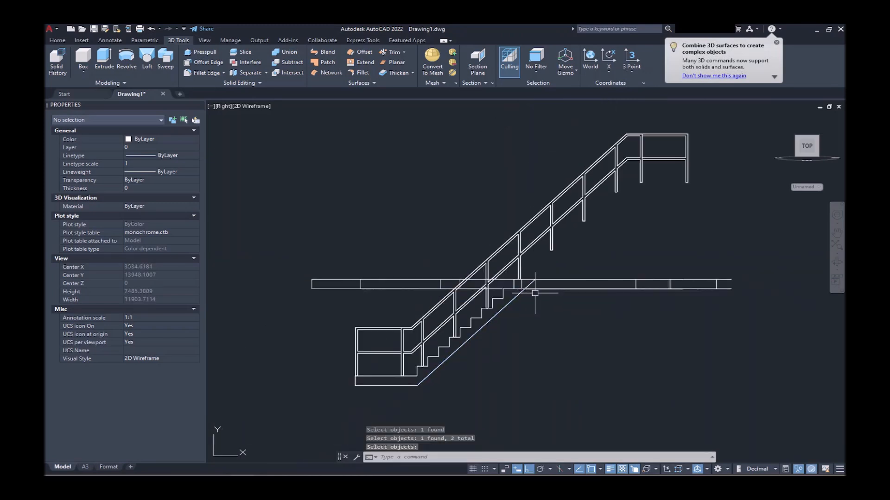
Draw a closed polyline around the lower part of the railing post at the platform, from its base up to the middle rail.
middle_click_drag(531, 294, 559, 326, "shift")
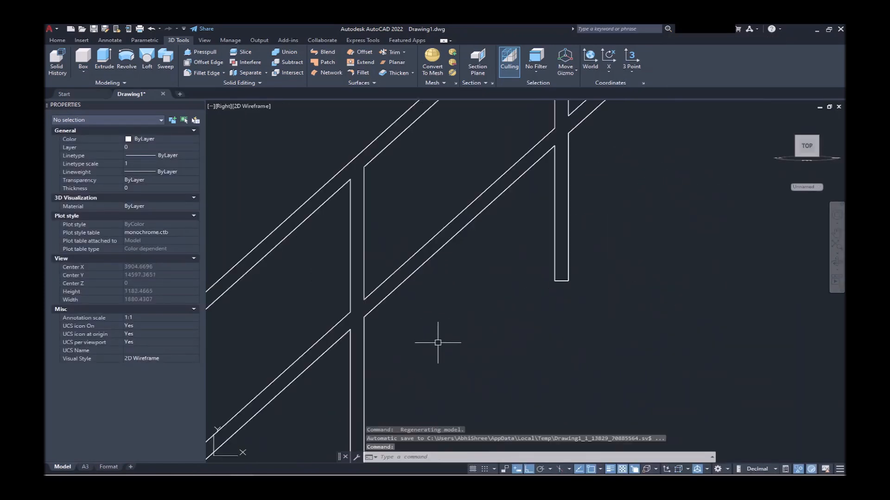
scroll(479, 258, "up", 2)
type("pl")
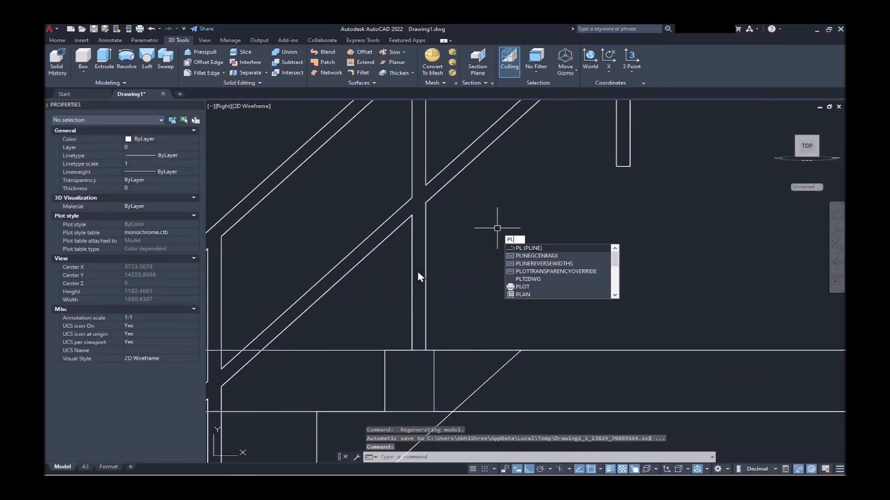
key("Return")
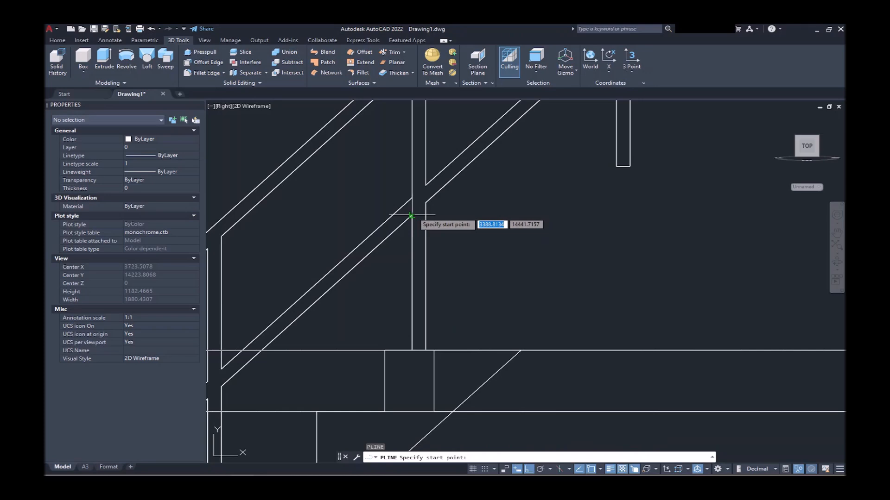
type("end")
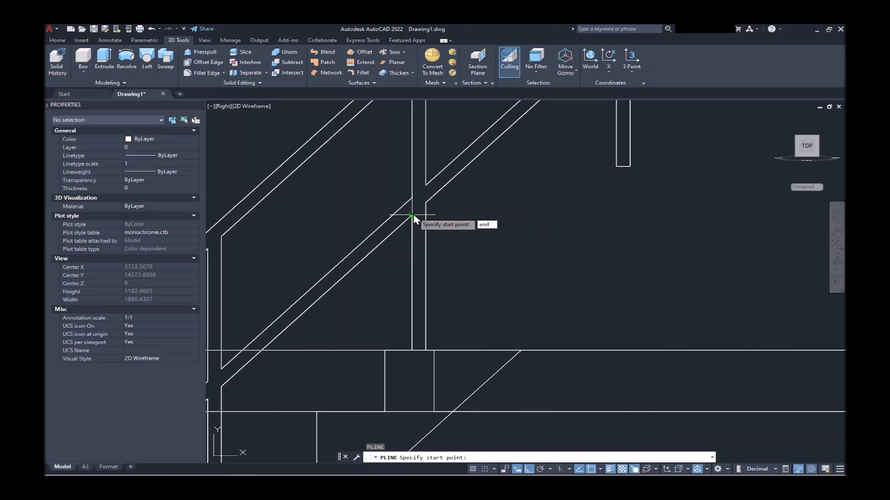
key("Return")
left_click(411, 215)
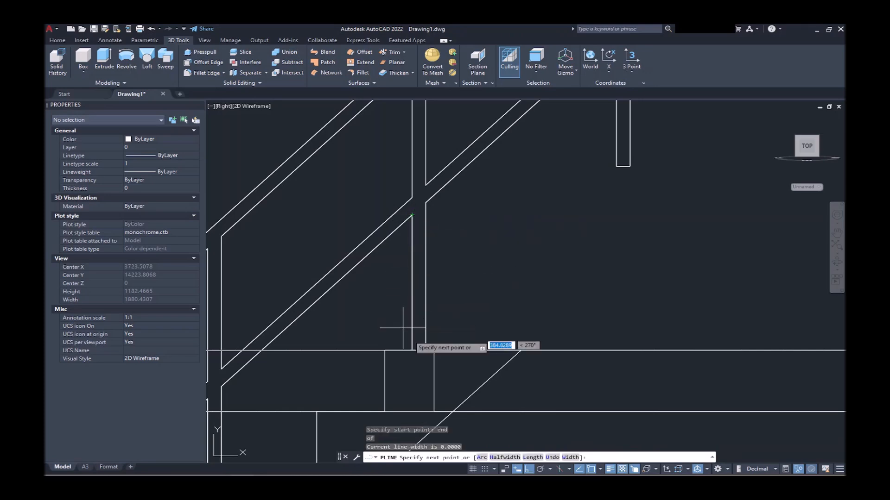
scroll(411, 350, "up", 3)
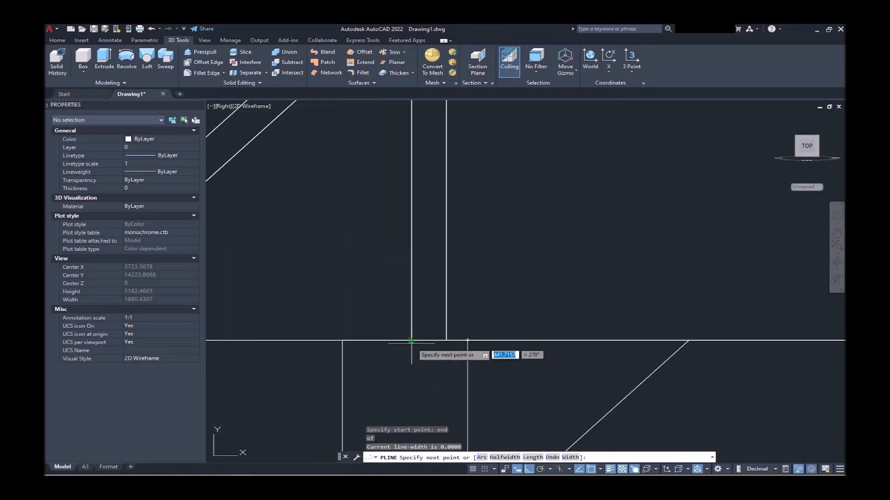
left_click(412, 344)
left_click(448, 339)
scroll(446, 358, "down", 2)
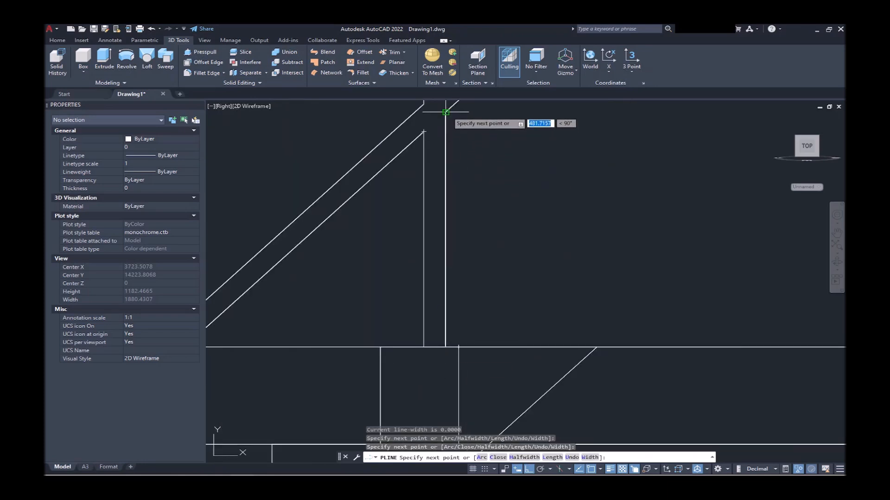
left_click(446, 112)
type("c")
key("Return")
middle_click_drag(441, 123, 455, 171)
left_click(440, 168)
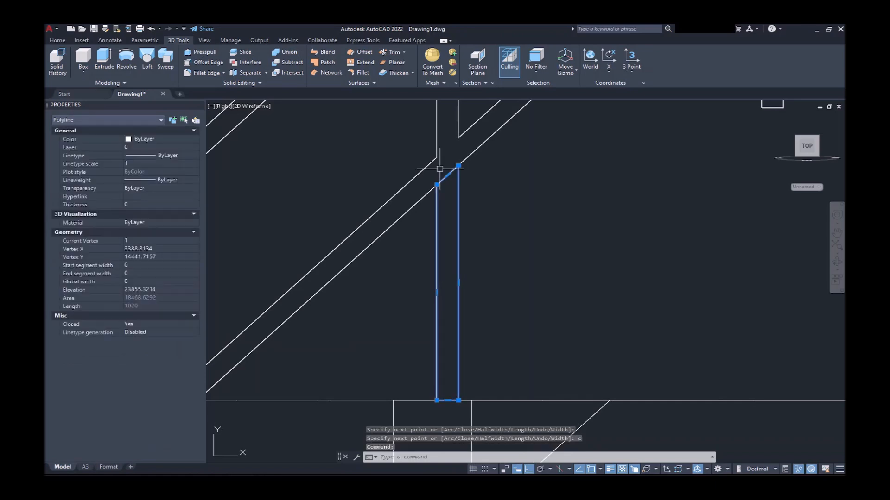
key("Escape")
Draw a second closed polyline around the same post between the middle rail and the top rail.
middle_click_drag(394, 161, 401, 302)
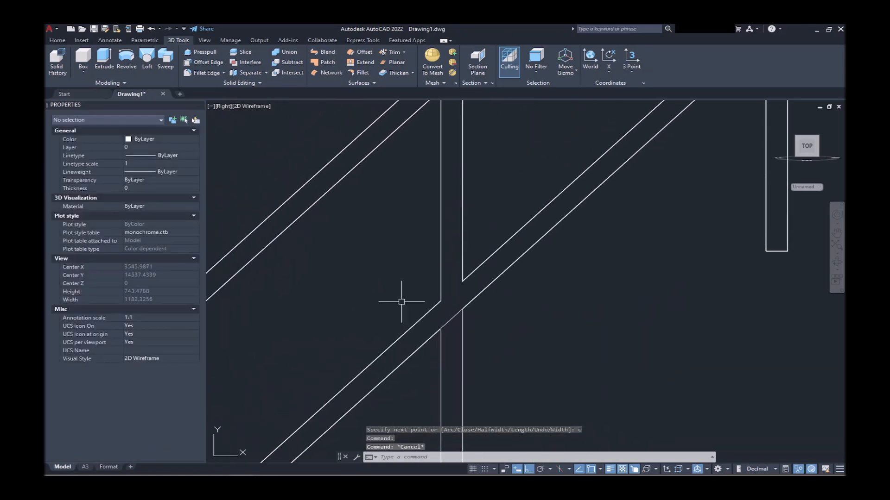
key("Return")
left_click(440, 300)
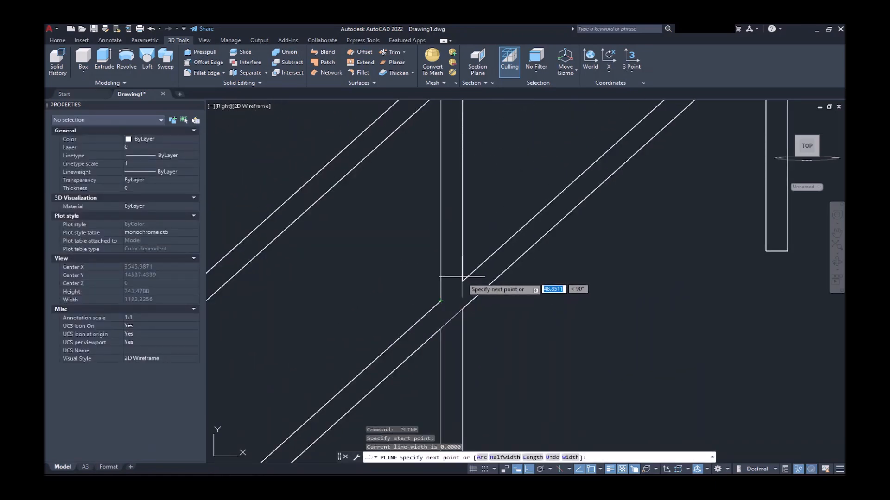
left_click(463, 280)
middle_click_drag(463, 145, 463, 252)
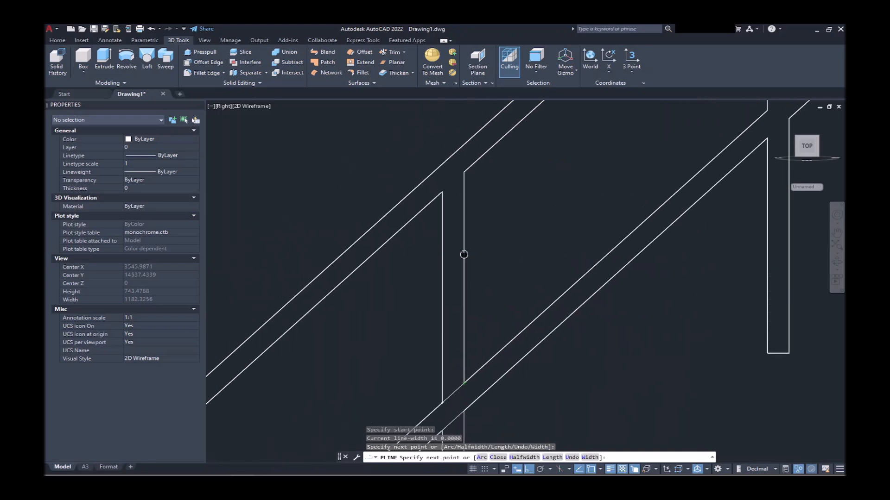
left_click(464, 173)
type("c")
key("Return")
left_click(442, 191)
Extrude both post outlines about 5058 across the width of the stair.
scroll(468, 236, "down", 4)
scroll(467, 236, "up", 4)
left_click(467, 226)
scroll(531, 196, "down", 6)
middle_click_drag(473, 185, 510, 235, "shift")
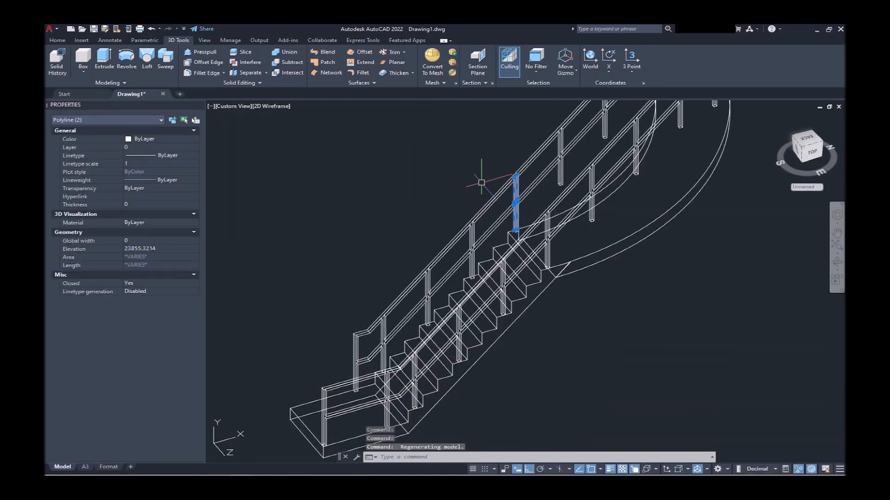
type("ext")
key("Return")
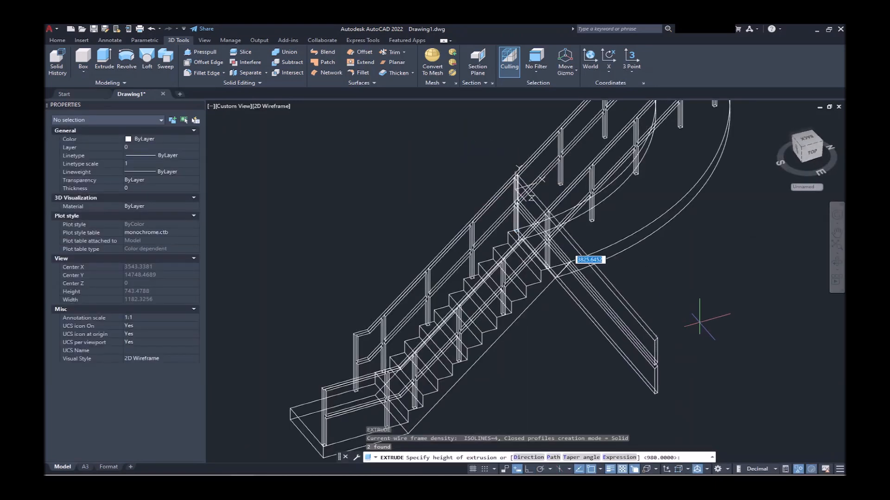
double_click(762, 362)
Move the two extruded solids in the negative Z direction so they pass completely through both railings.
left_click(621, 400)
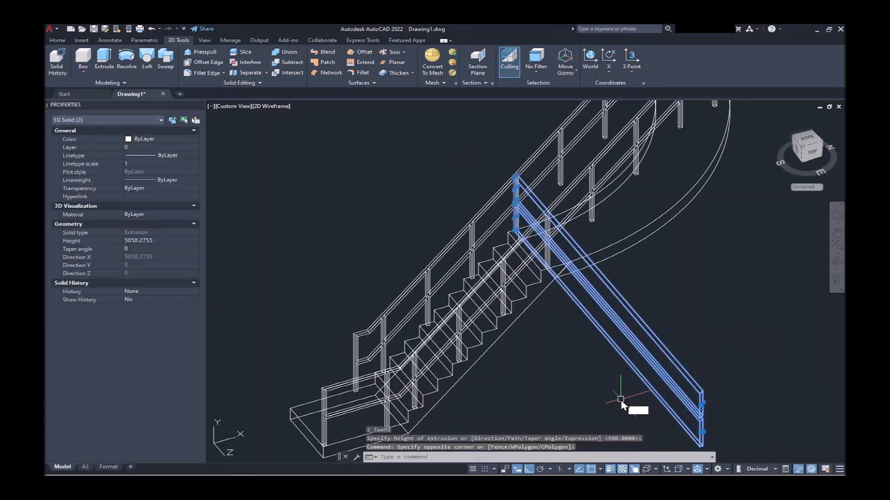
type("m")
key("Return")
left_click(621, 400)
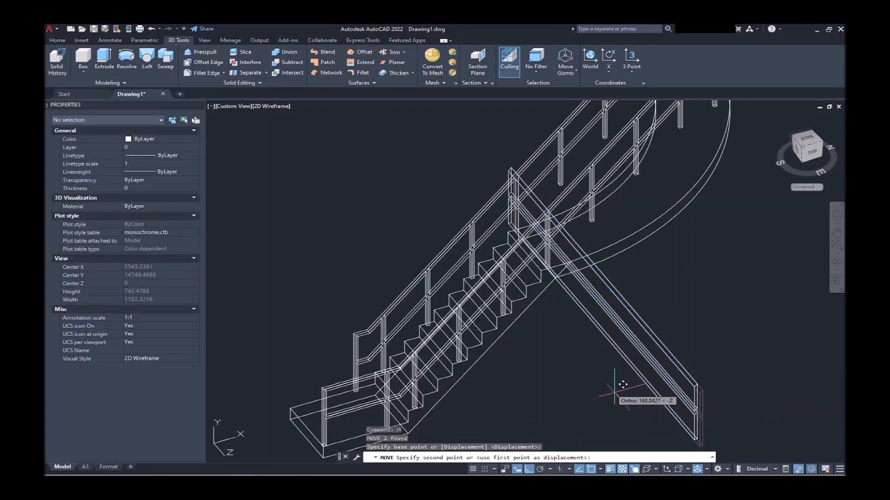
left_click(591, 366)
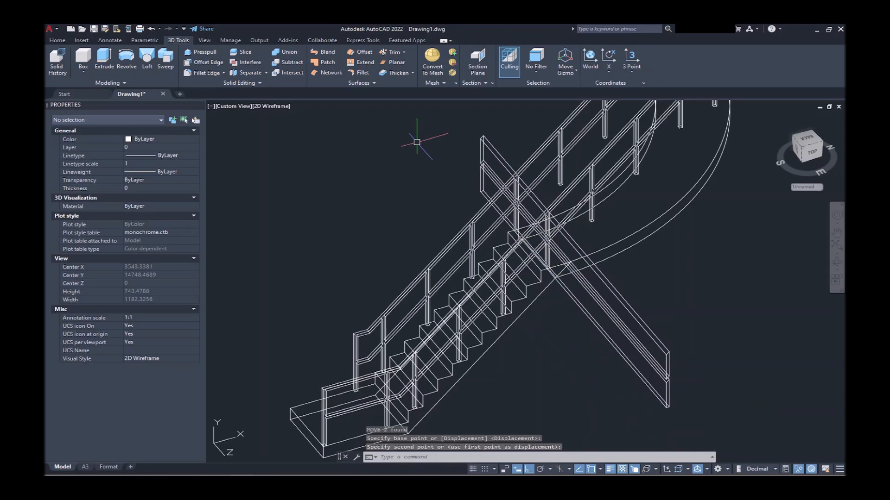
Subtract the two long extruded solids from both stair railings to remove the posts at the platform.
left_click(288, 61)
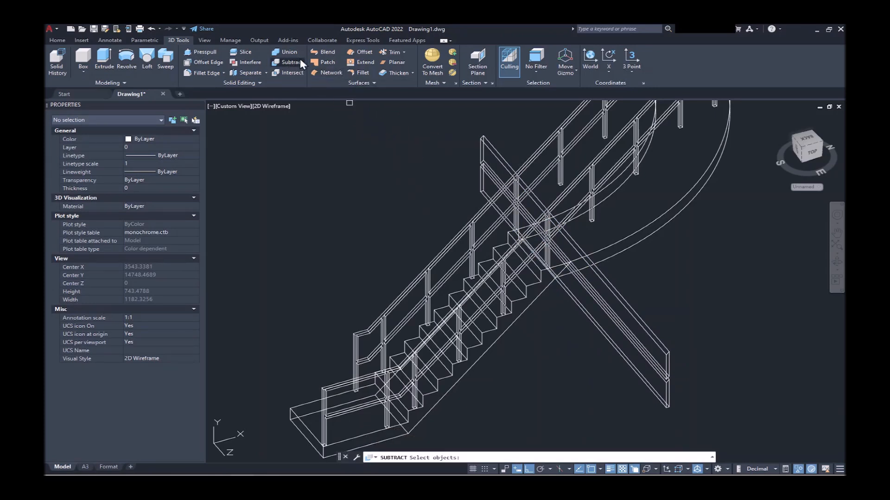
left_click(544, 148)
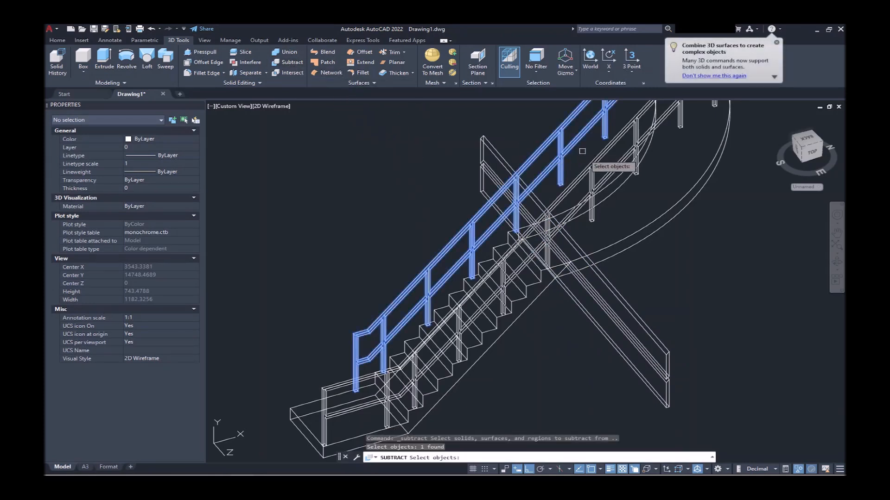
left_click(589, 166)
key("Return")
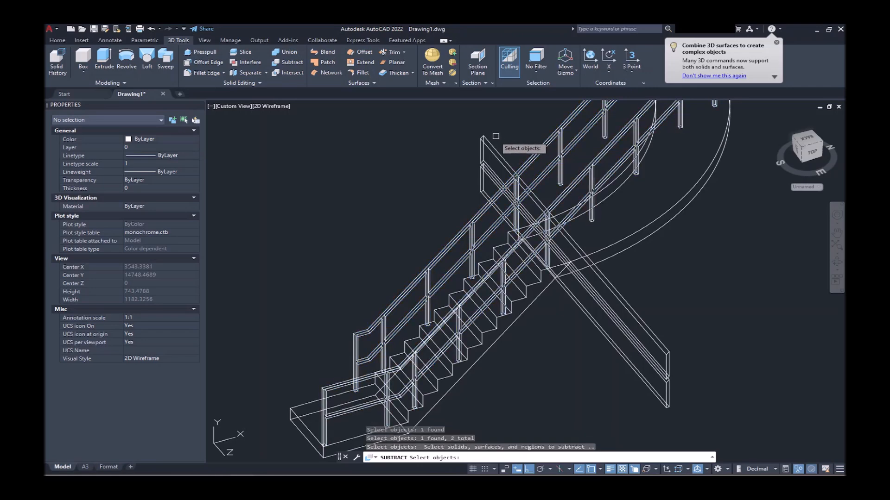
left_click(486, 140)
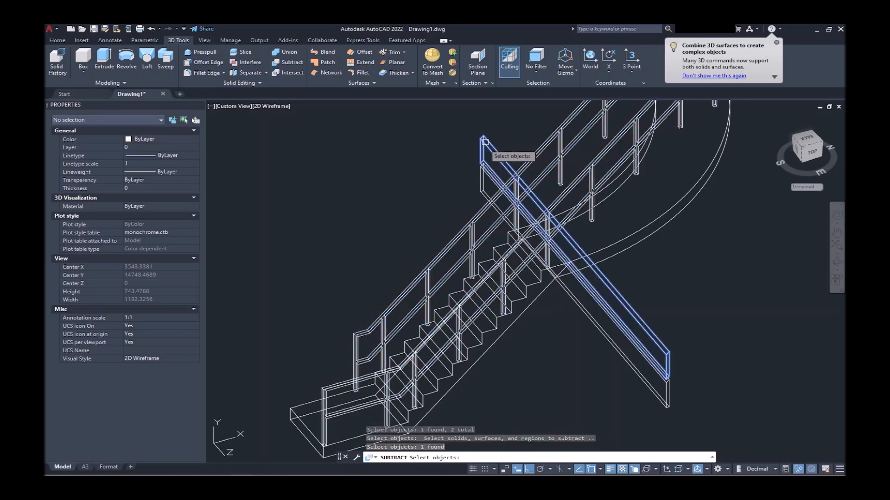
left_click(484, 165)
key("Return")
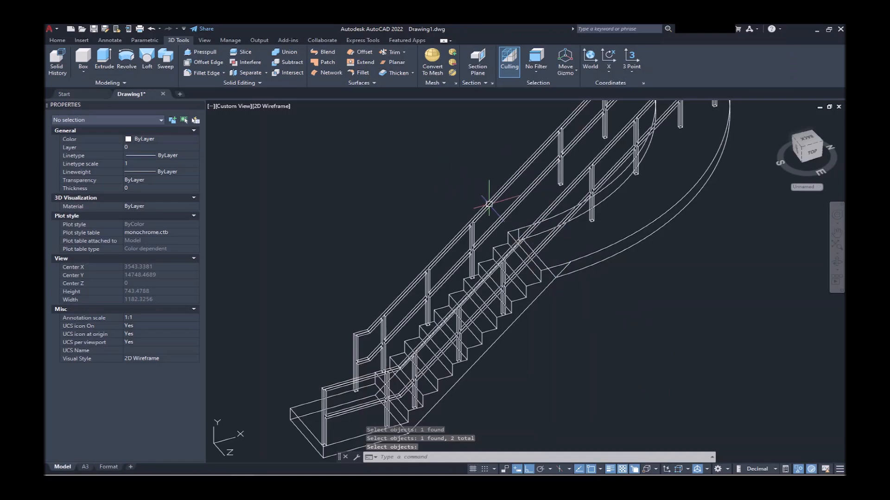
Restore the World UCS and draw a straight polyline about 3187 long along Y from the midpoint of the last near-side post's base.
middle_click_drag(489, 222, 554, 251, "shift")
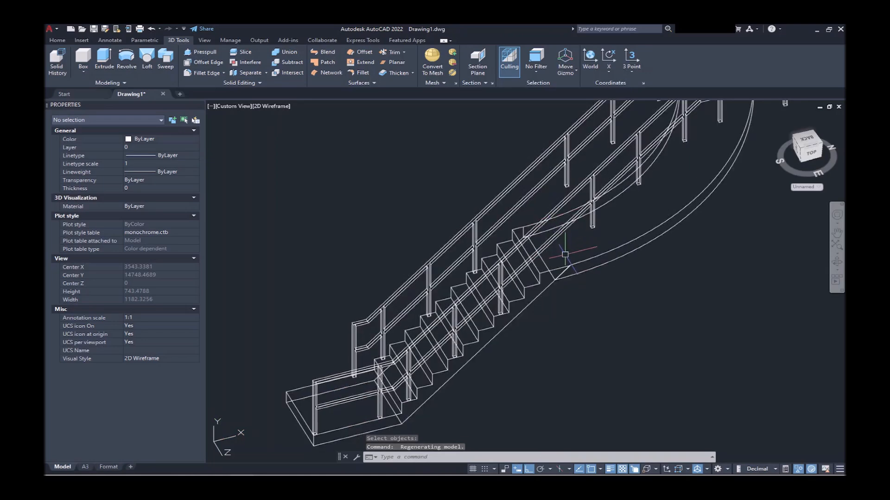
left_click(798, 185)
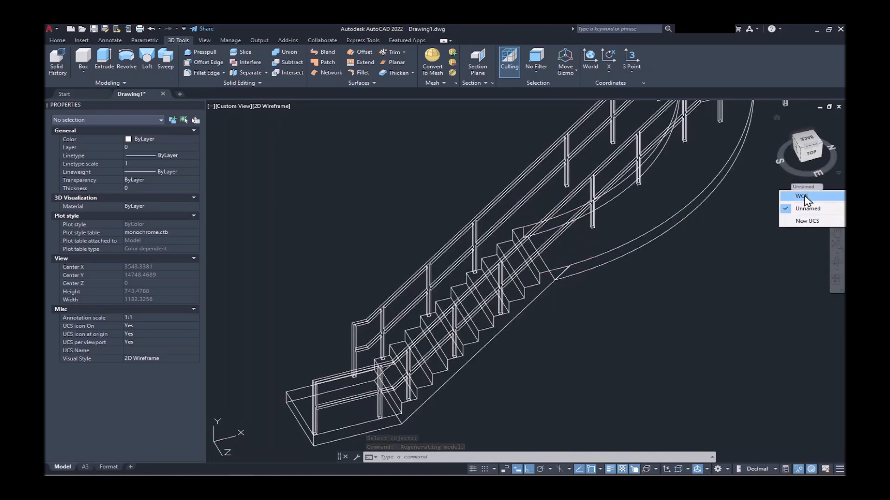
left_click(794, 197)
scroll(509, 304, "up", 6)
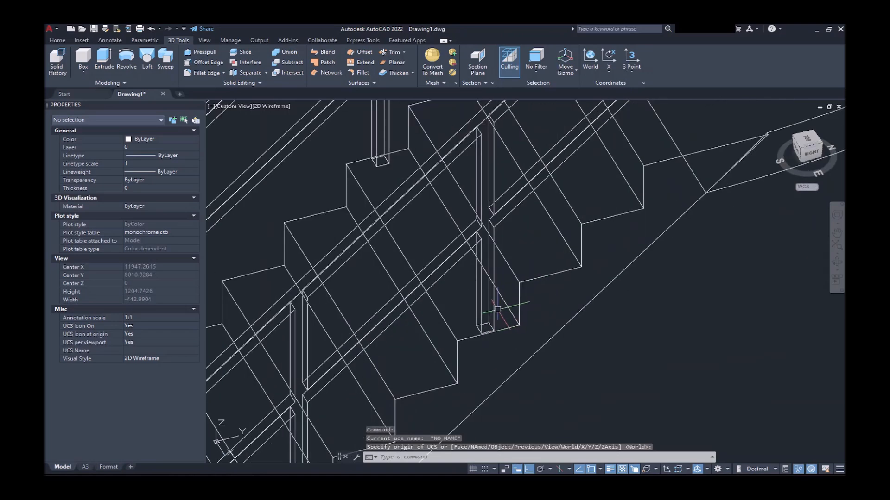
type("pl")
key("Return")
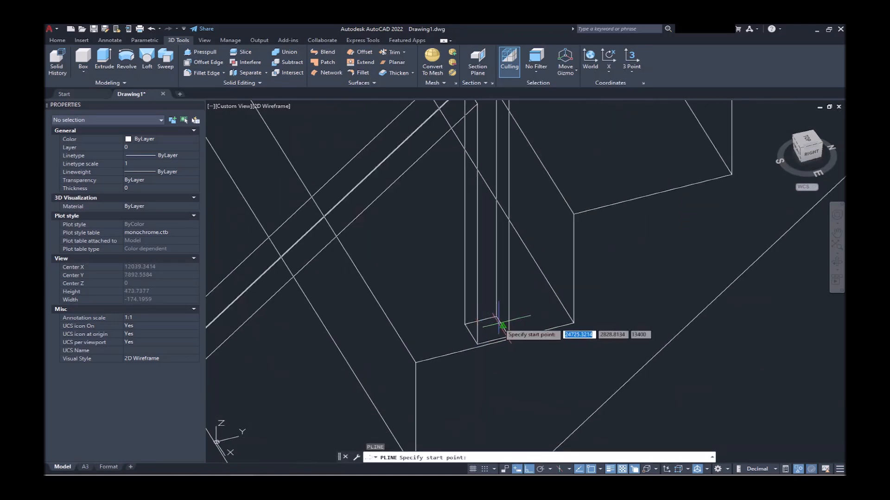
left_click(503, 327)
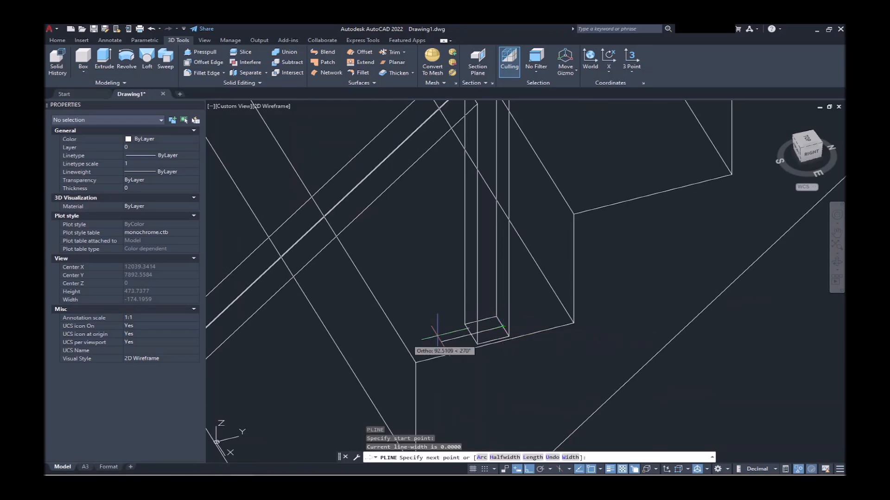
scroll(468, 355, "down", 5)
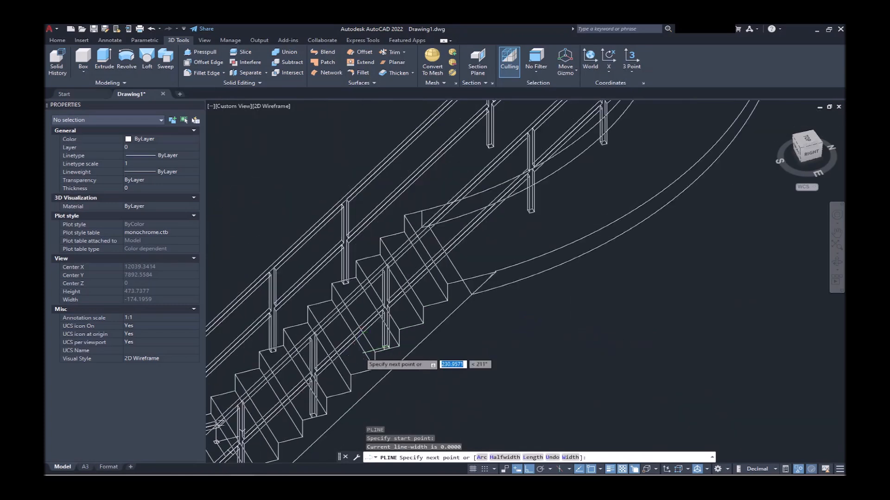
left_click(768, 242)
key("Return")
scroll(553, 215, "down", 12)
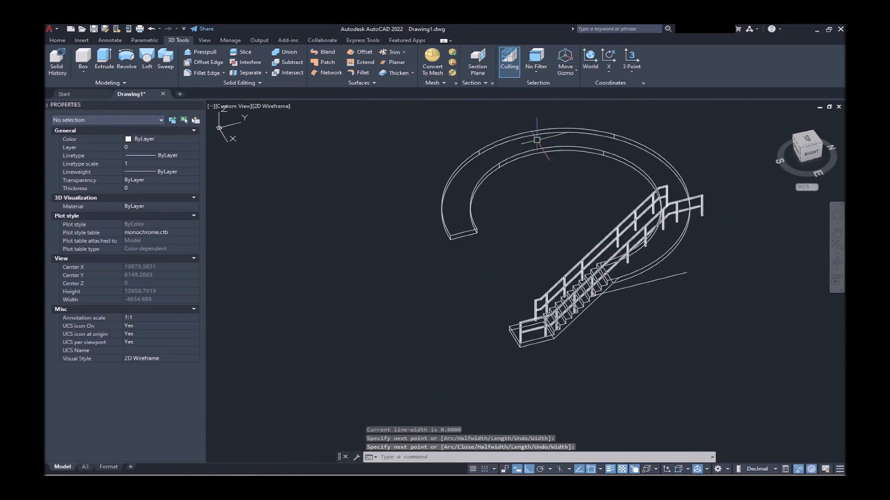
Draw a second straight polyline along X from the ring platform's centre until it crosses the first polyline beyond the stair.
scroll(536, 140, "up", 4)
key("Return")
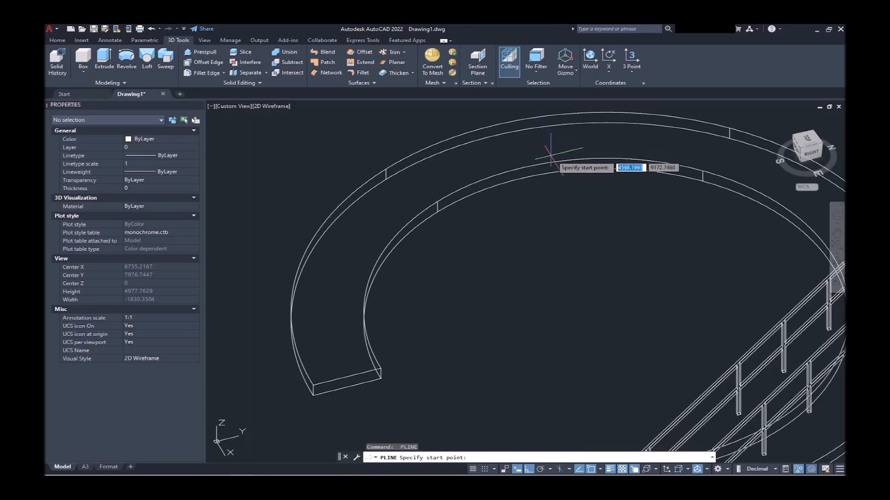
left_click(604, 303)
scroll(603, 306, "down", 6)
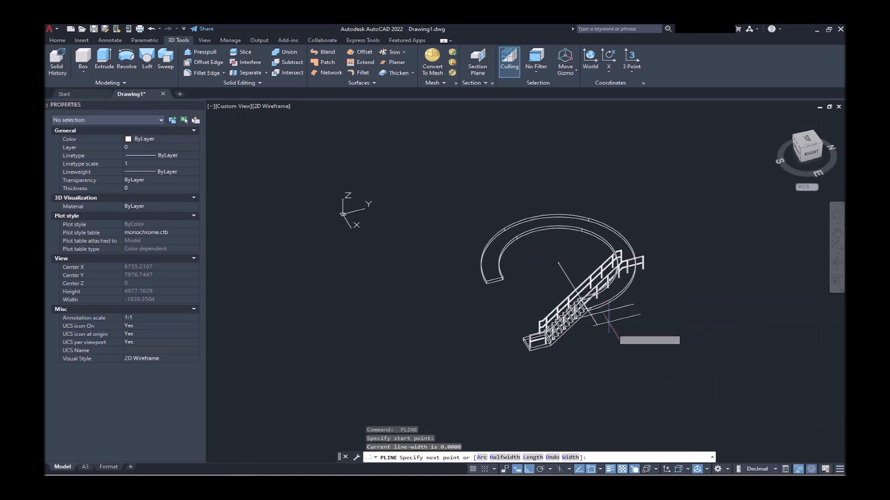
left_click(613, 349)
key("Return")
scroll(598, 320, "up", 5)
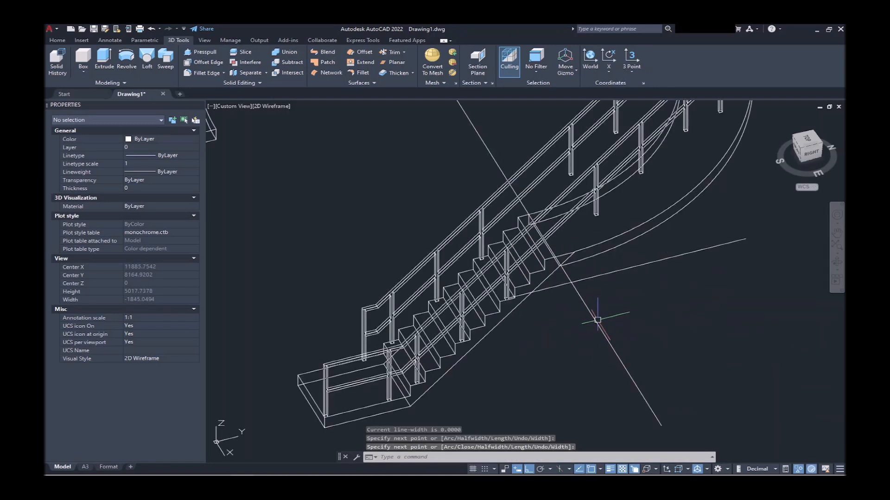
Trim the polyline from the ring centre at the line drawn from the post base, and erase that cutting line.
left_click(593, 278)
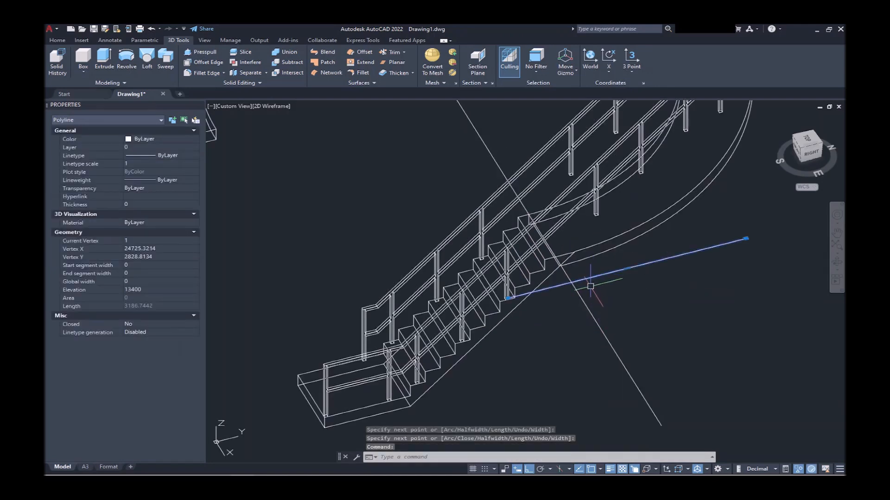
type("tr")
key("Return")
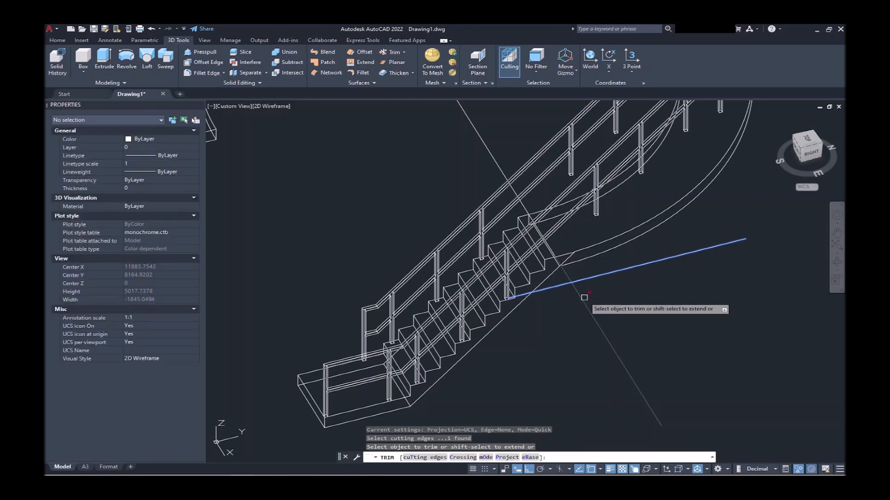
left_click(583, 298)
key("Return")
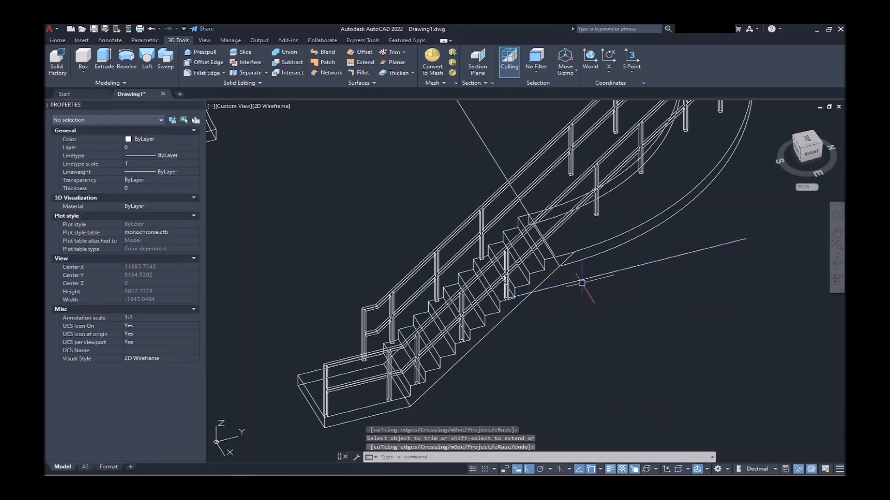
left_click(583, 279)
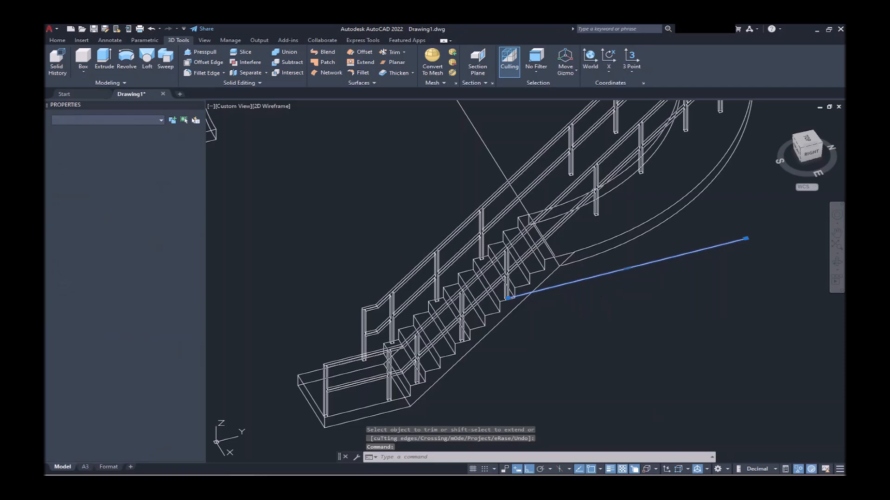
type("e")
key("Return")
Draw a 40 by 40 rectangle beside the trimmed polyline's end near the top of the stair.
scroll(578, 302, "up", 5)
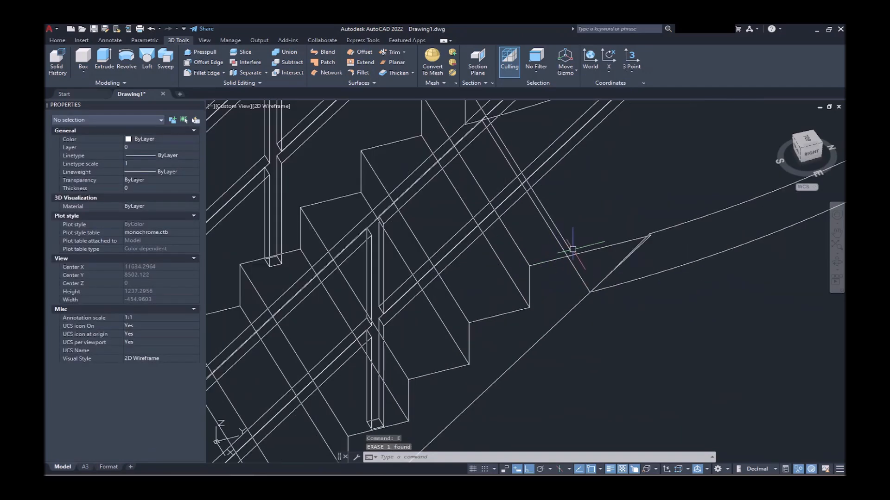
scroll(572, 250, "up", 3)
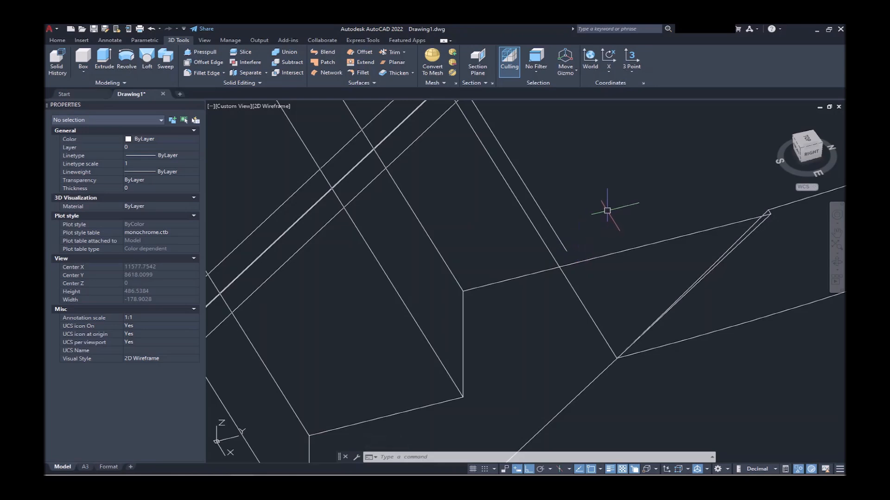
type("rec")
key("Return")
left_click(597, 227)
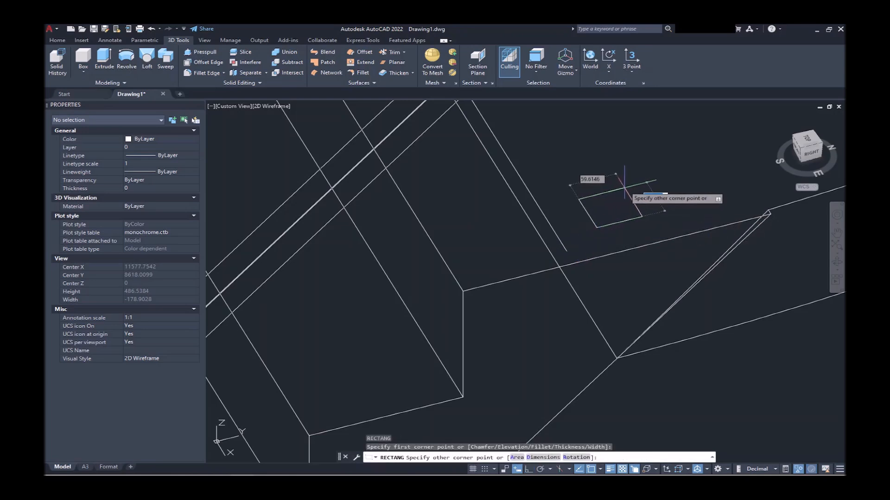
type("40")
key("Tab")
type("4")
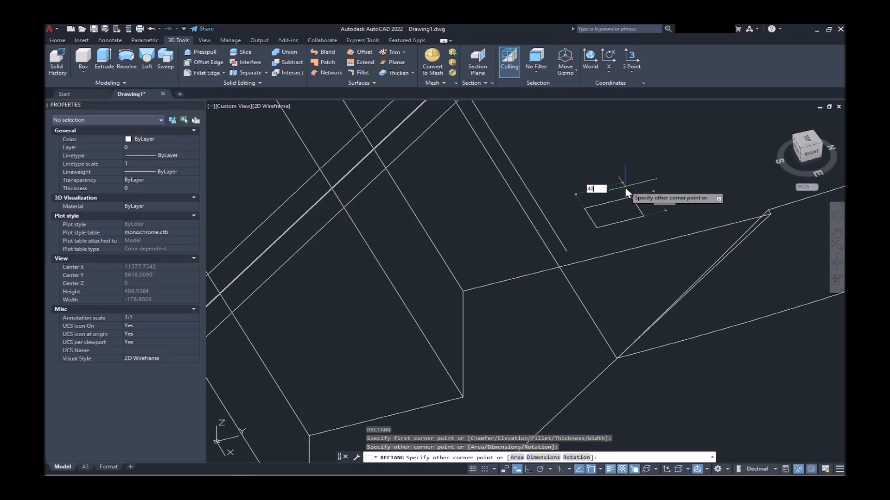
type("0")
key("Return")
Move the 40 by 40 square by its geometric centre onto the end of the trimmed polyline.
left_click(625, 218)
left_click(594, 215)
scroll(594, 215, "up", 3)
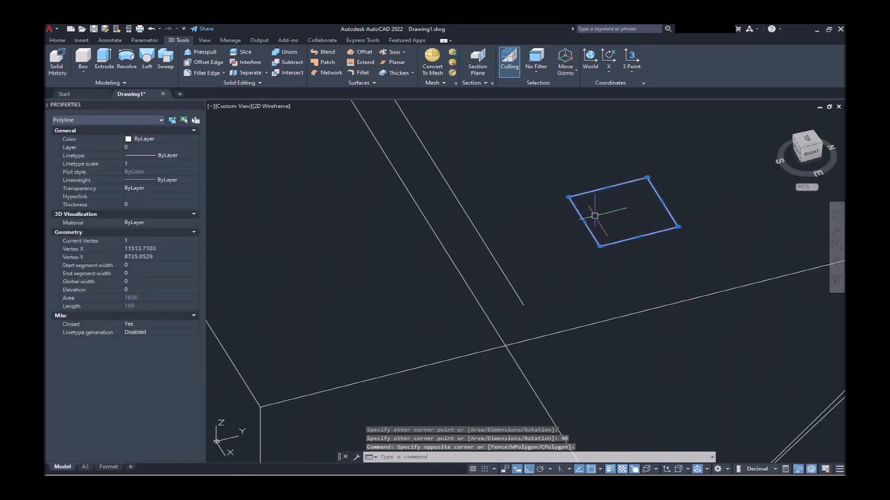
type("m")
key("Return")
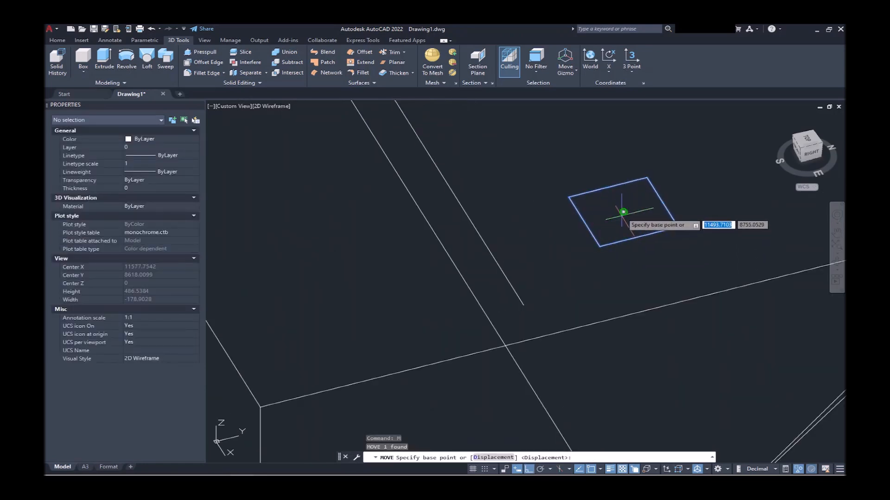
left_click(623, 211)
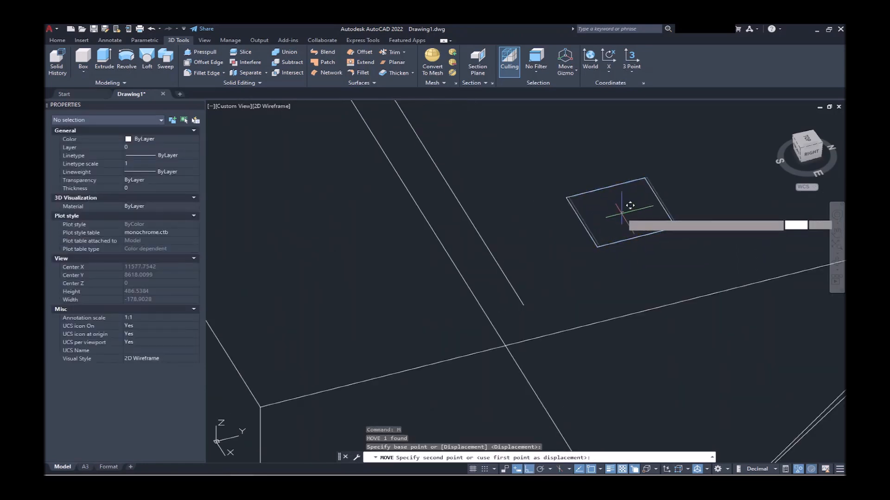
left_click(524, 305)
Extrude the square at the platform edge upward by 980 to form a new railing post.
scroll(508, 297, "down", 4)
left_click(429, 264)
left_click(535, 309)
type("ext")
key("Return")
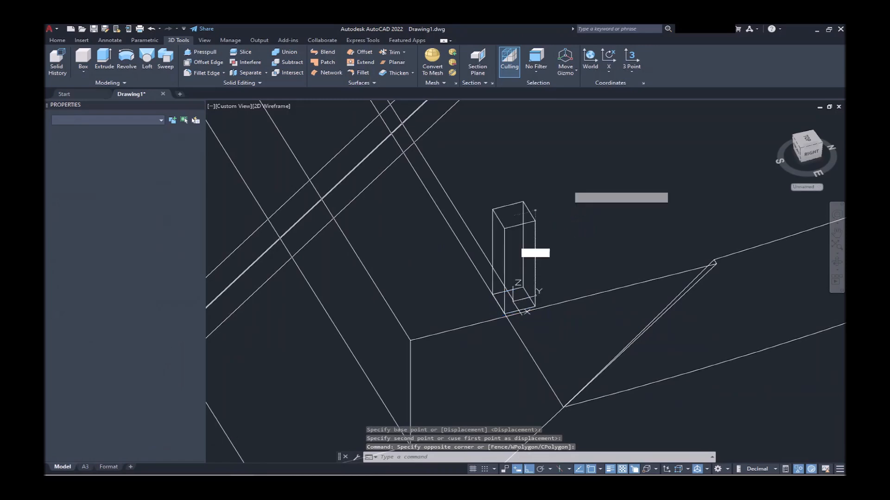
type("980")
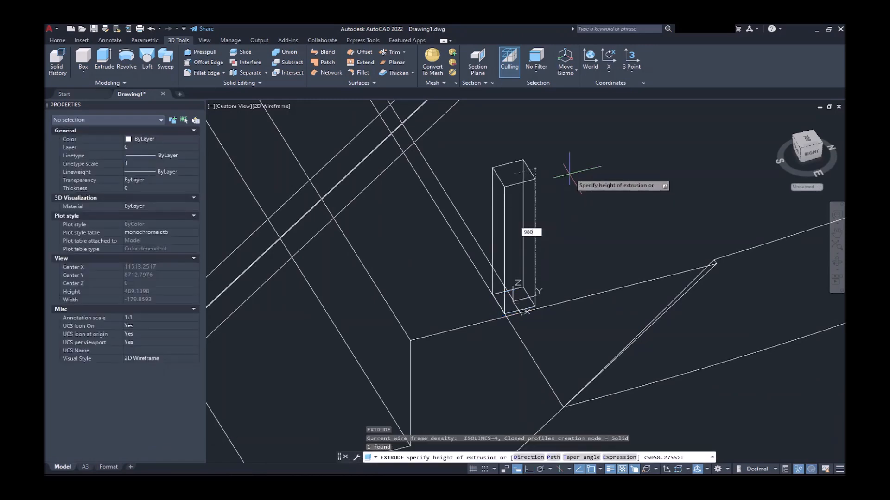
key("Return")
Select the construction polyline running from the ring centre to the new post.
scroll(567, 179, "down", 6)
mouse_move(561, 204)
middle_mouse_down("shift")
mouse_move(485, 173)
mouse_move(482, 141)
mouse_move(493, 138)
mouse_move(570, 190)
middle_mouse_up("shift")
left_click(408, 140)
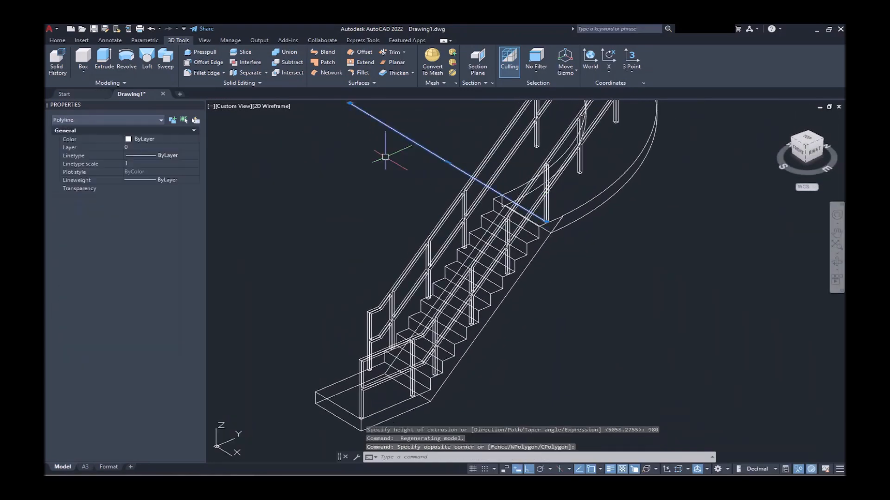
Erase the leftover guide polyline at the top of the stairs.
type("E")
key("Return")
scroll(385, 156, "down", 4)
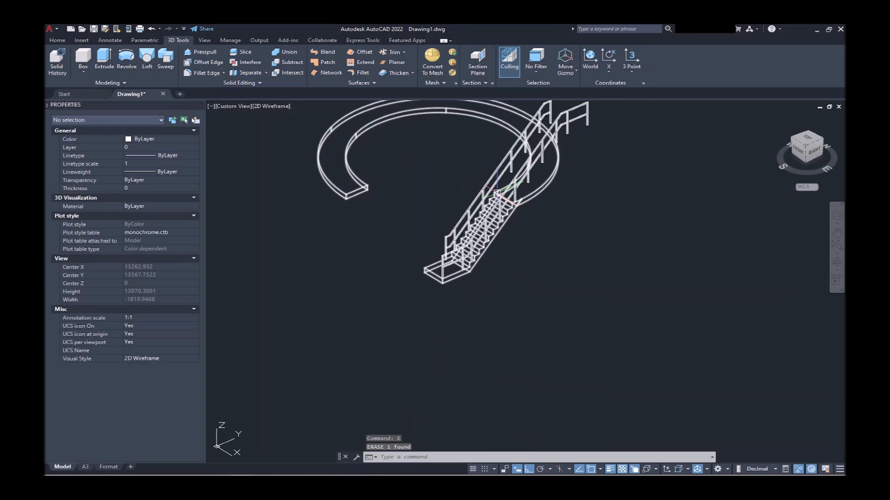
Copy the handrail post at the top of the stairs 850 across to the opposite railing.
scroll(510, 185, "up", 4)
left_click(510, 172)
left_click(547, 211)
middle_click_drag(438, 151, 536, 218)
key("Return")
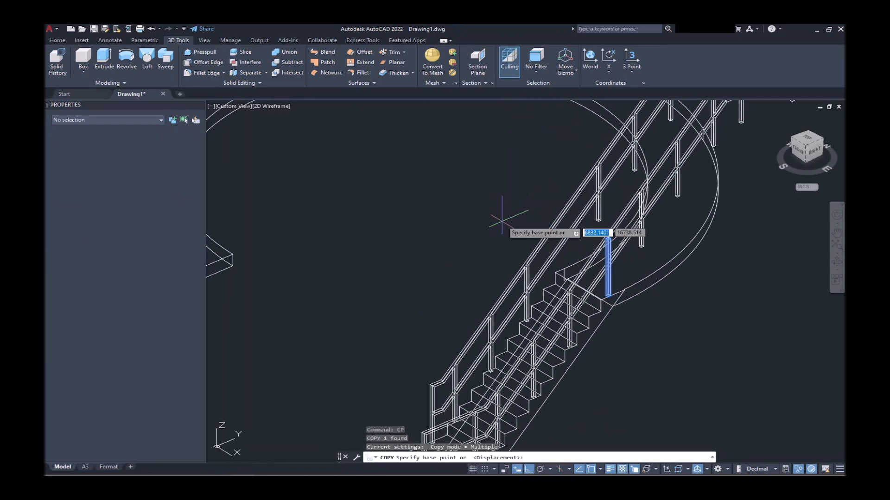
left_click(486, 211)
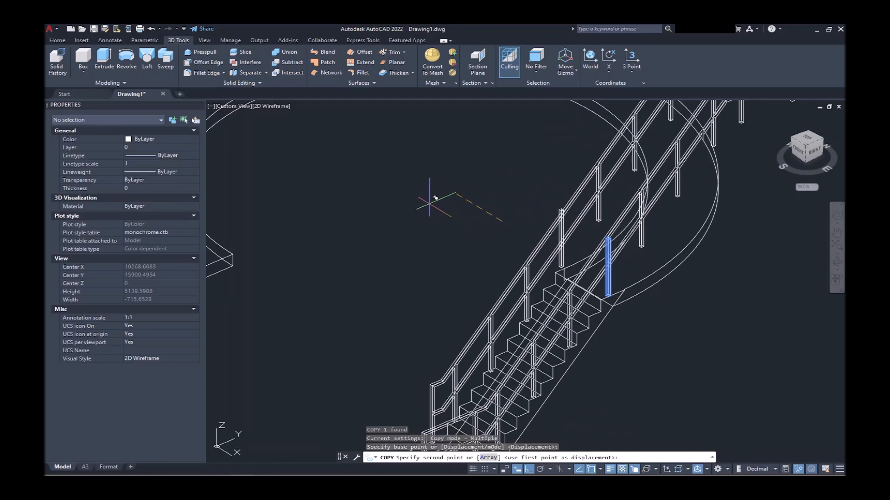
key("Return")
In the Right view, slice the railing vertically along the near edge of the top post, keeping both sides.
middle_click_drag(497, 248, 450, 199, "shift")
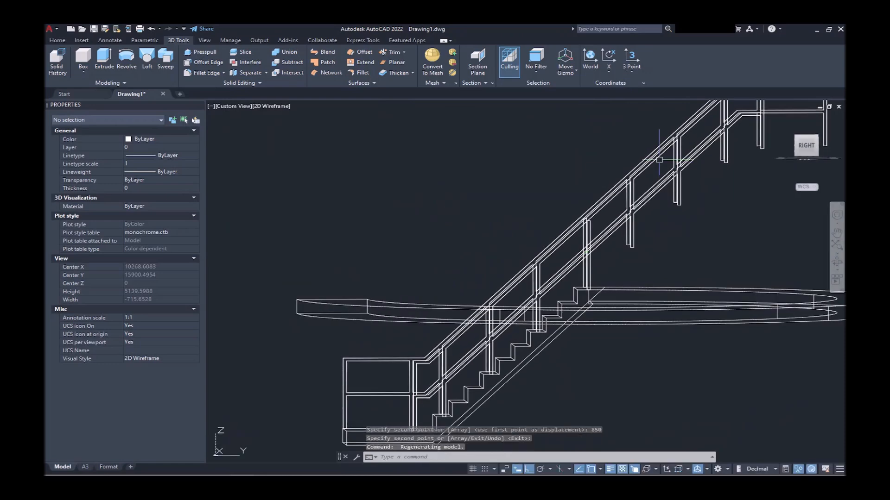
left_click(807, 146)
scroll(507, 257, "up", 6)
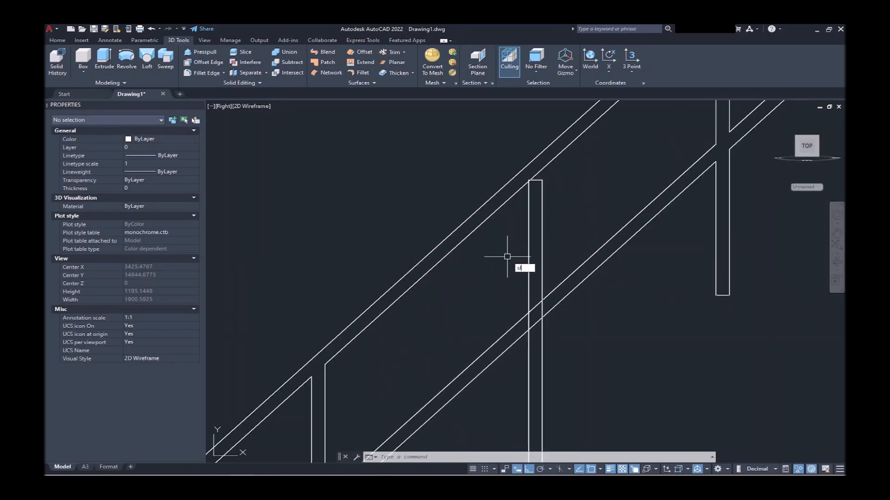
key("Return")
left_click(484, 276)
left_click(438, 214)
key("Return")
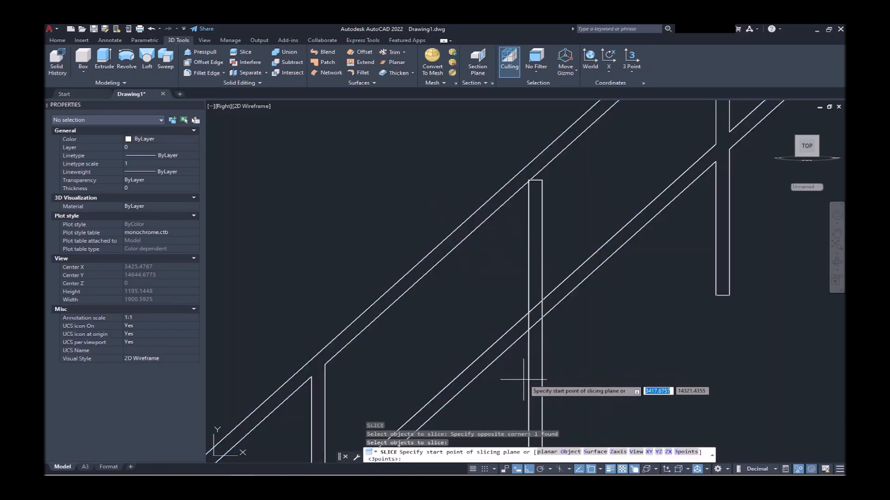
left_click(529, 381)
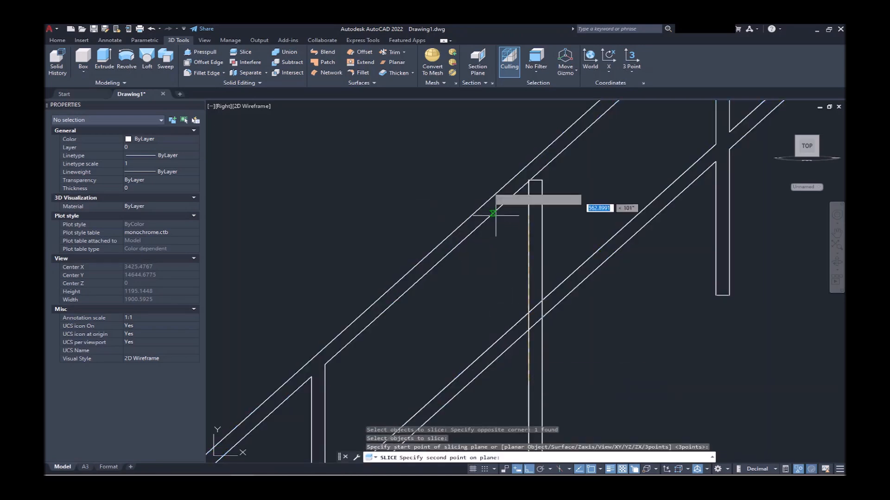
left_click(462, 131)
key("Return")
scroll(495, 152, "down", 4)
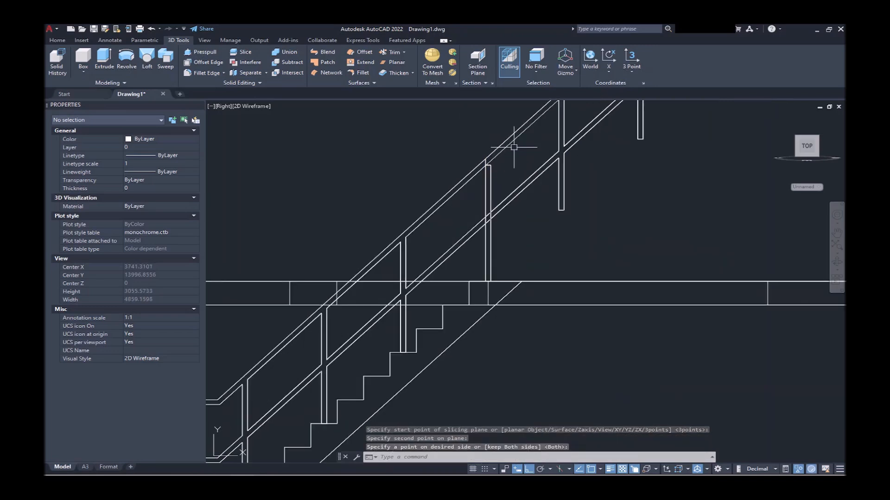
Erase the sliced-off railing section that continues beyond the top post.
left_click(514, 147)
scroll(496, 213, "up", 3)
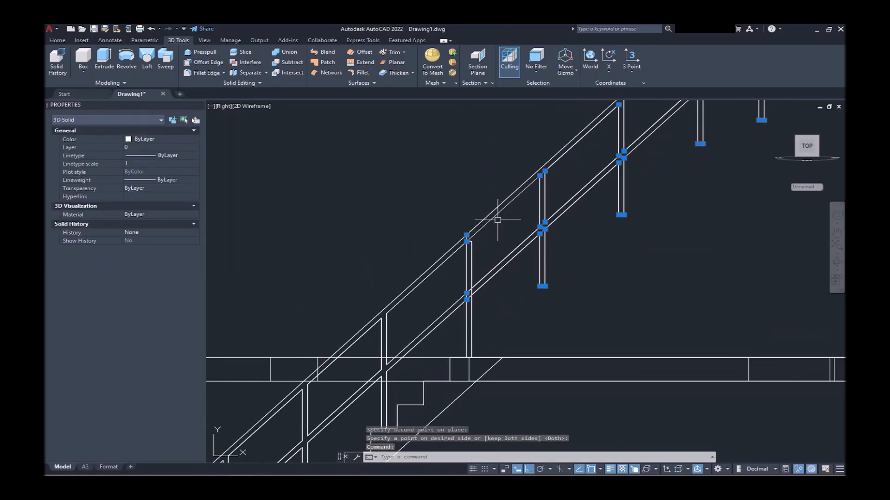
key("Return")
scroll(498, 222, "down", 3)
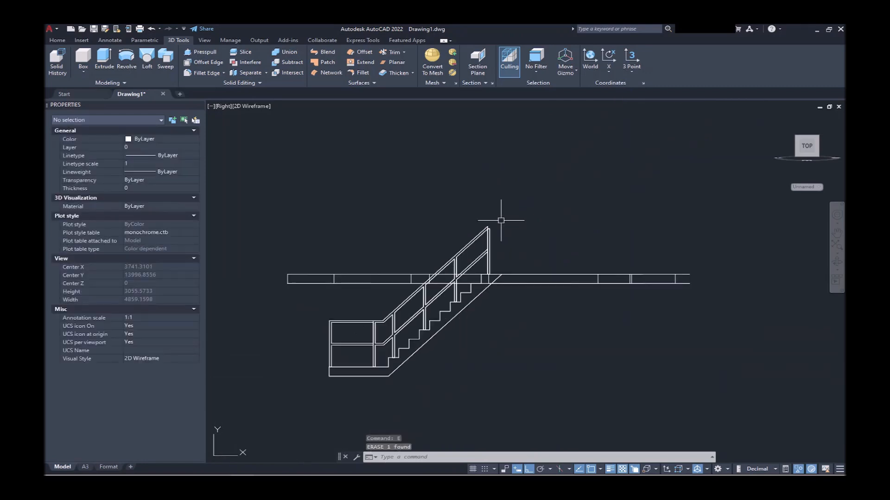
Draw a closed rectangular polyline from the top post's outer corner, 20 up, across past the handrail, 40 down and back.
scroll(499, 221, "up", 8)
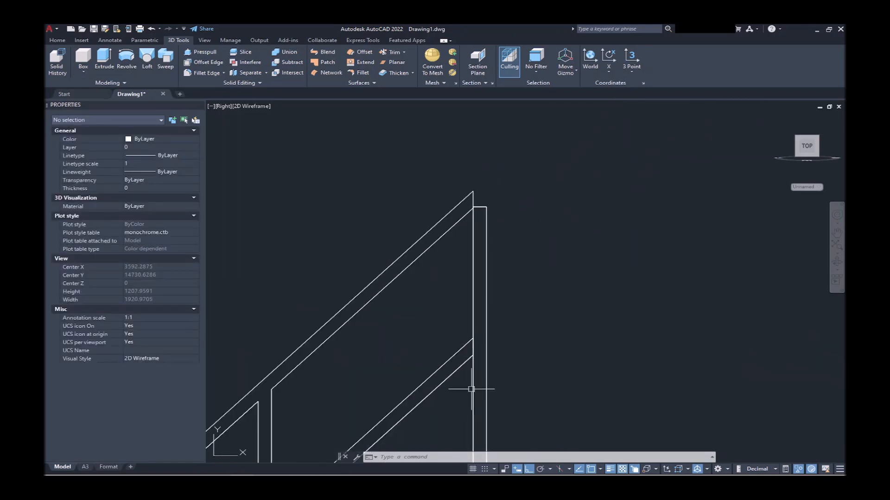
scroll(468, 194, "up", 8)
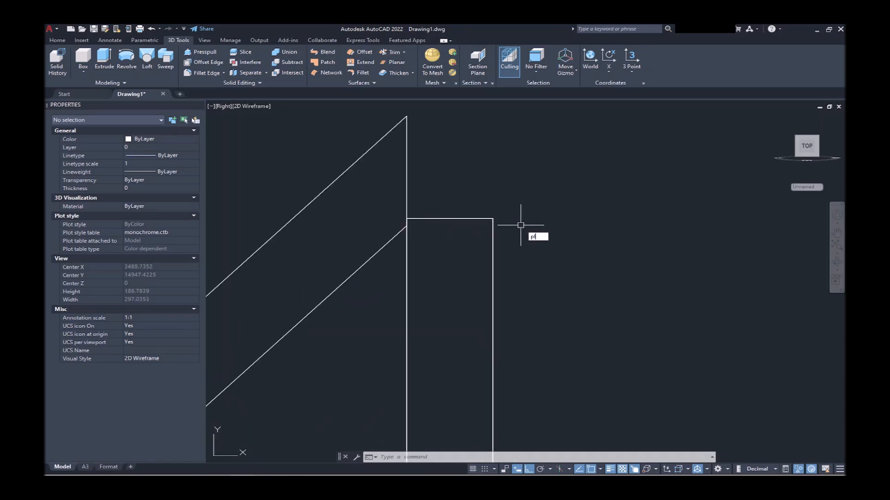
left_click(492, 219)
type("20")
key("Return")
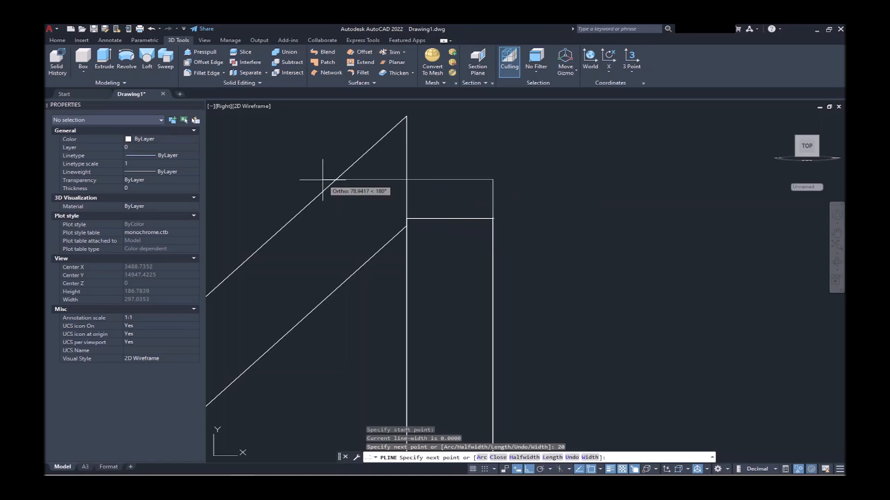
left_click(258, 173)
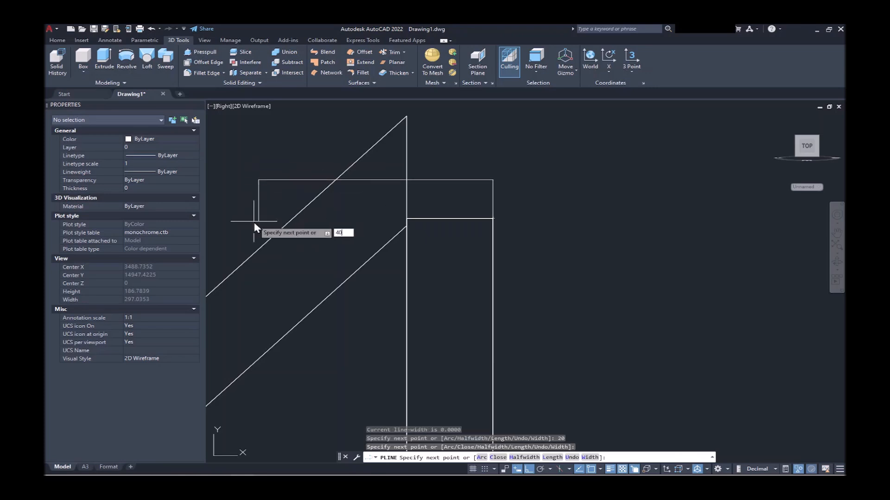
key("Return")
left_click(492, 257)
type("c")
key("Return")
Draw a guide polyline along the handrail's sloped upper edge, crossing the rectangle.
middle_click_drag(431, 252, 532, 258)
type("pl")
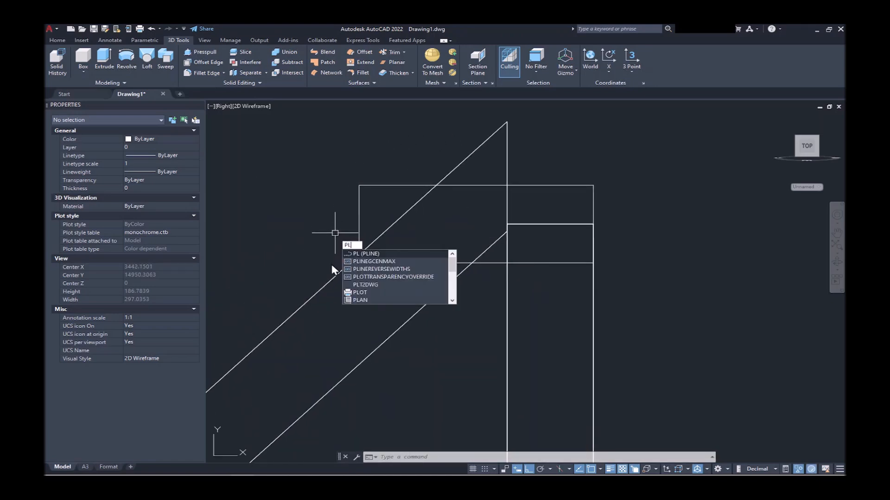
key("Return")
left_click(335, 276)
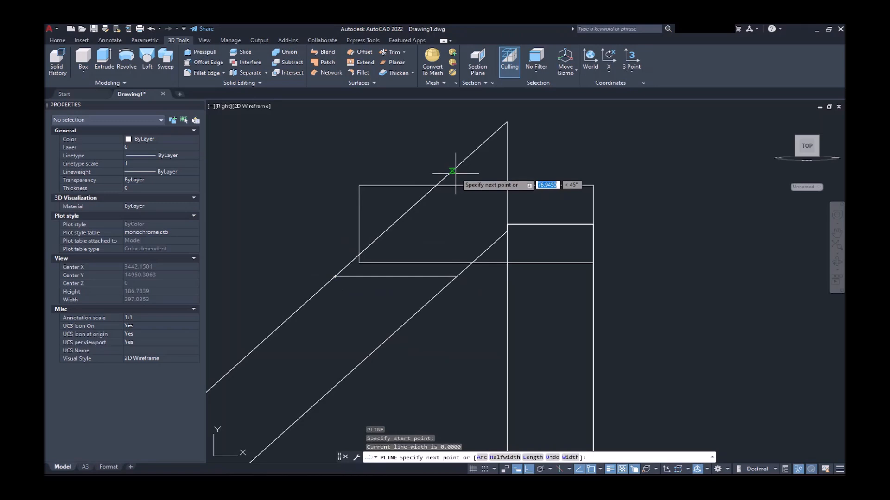
left_click(455, 173)
key("Return")
Trim away the rectangle's corner above the guide polyline, using it as cutting edge, and erase the guide.
left_click(454, 172)
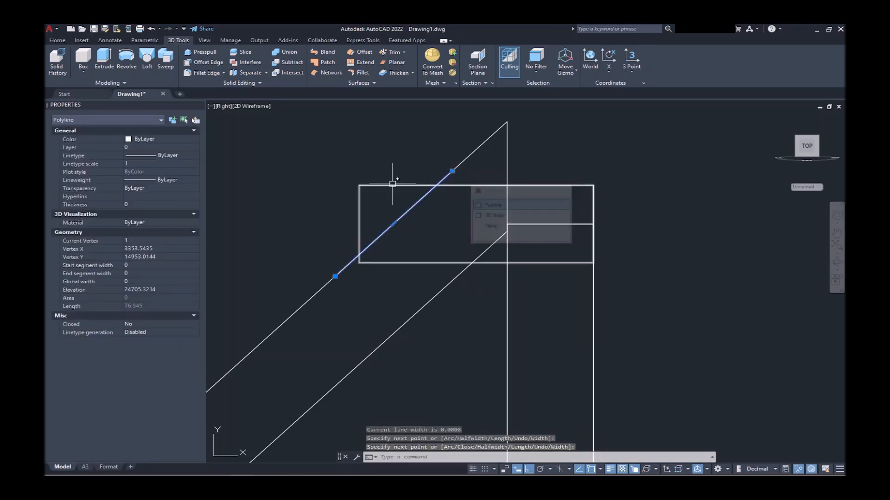
type("tr")
key("Return")
left_click(335, 221)
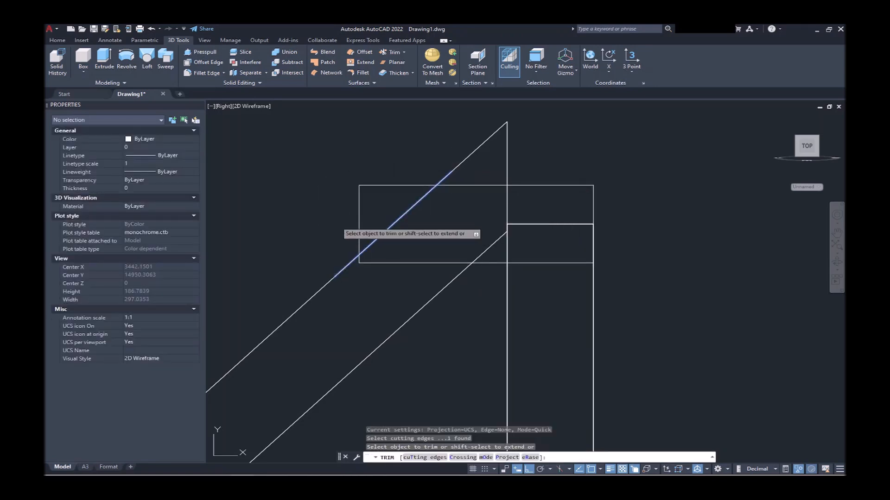
left_click(407, 167)
key("Return")
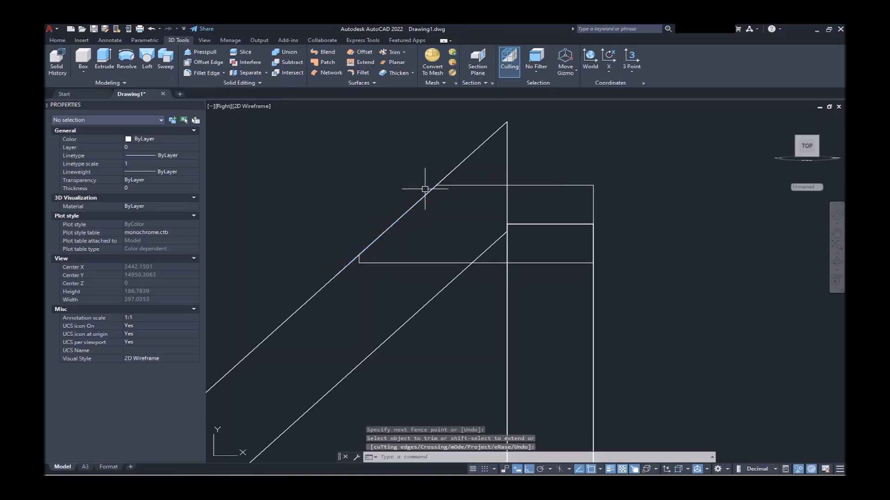
left_click(425, 196)
scroll(393, 188, "up", 2)
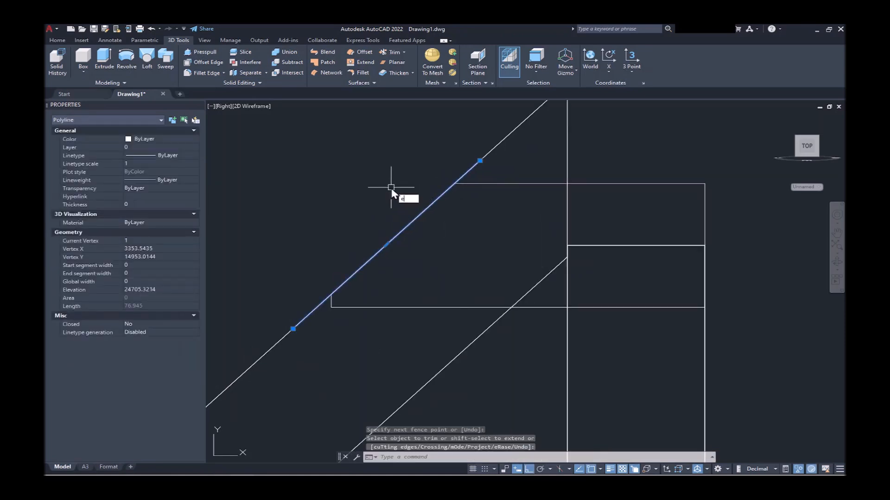
key("Return")
Draw a line along the slope between the trimmed outline's open ends and join both into one closed polyline.
type("l")
key("Return")
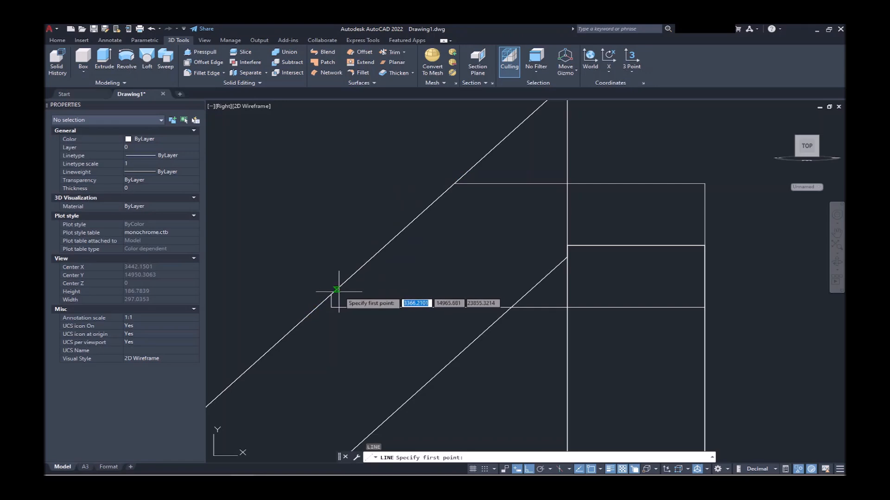
left_click(337, 291)
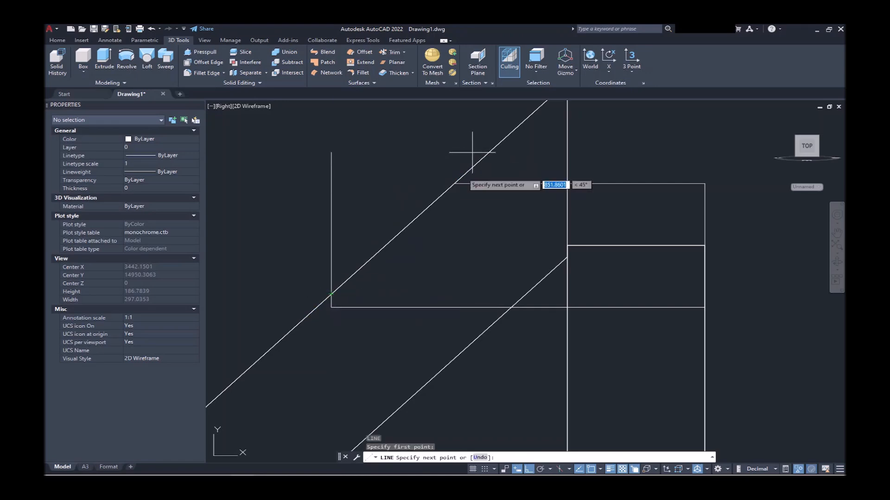
left_click(455, 184)
key("Return")
scroll(265, 140, "down", 2)
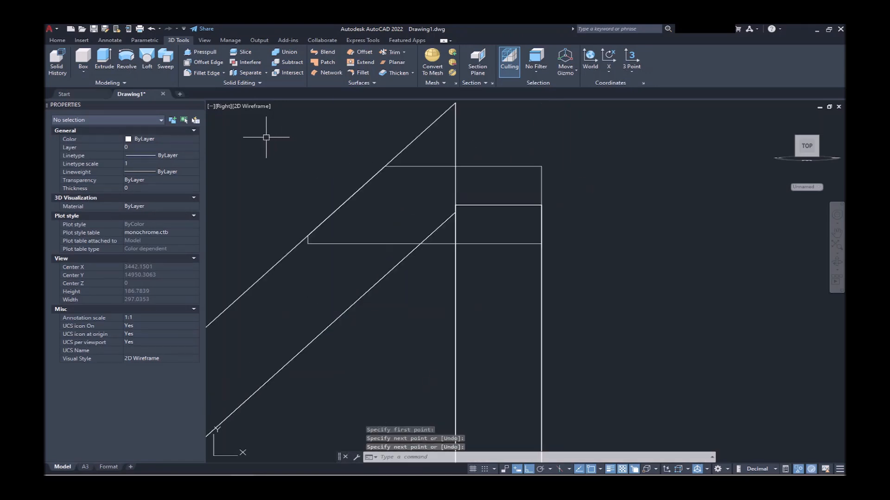
left_click(263, 146)
left_click(586, 253)
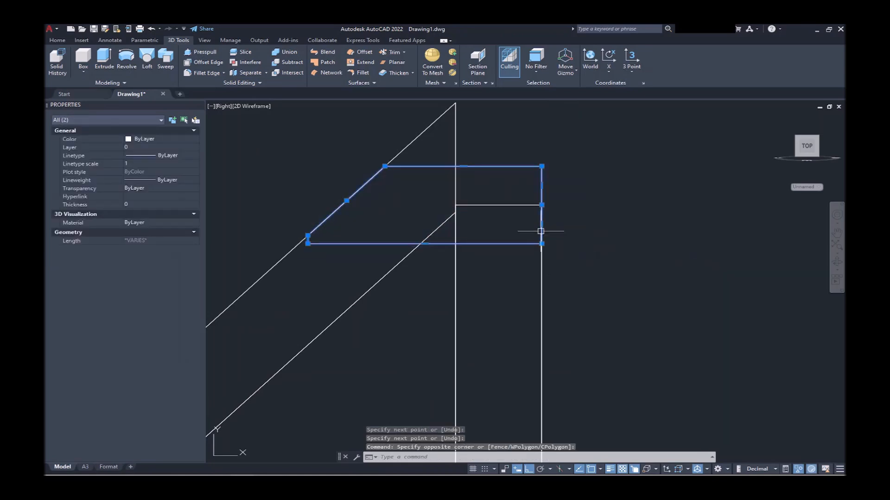
type("j")
key("Return")
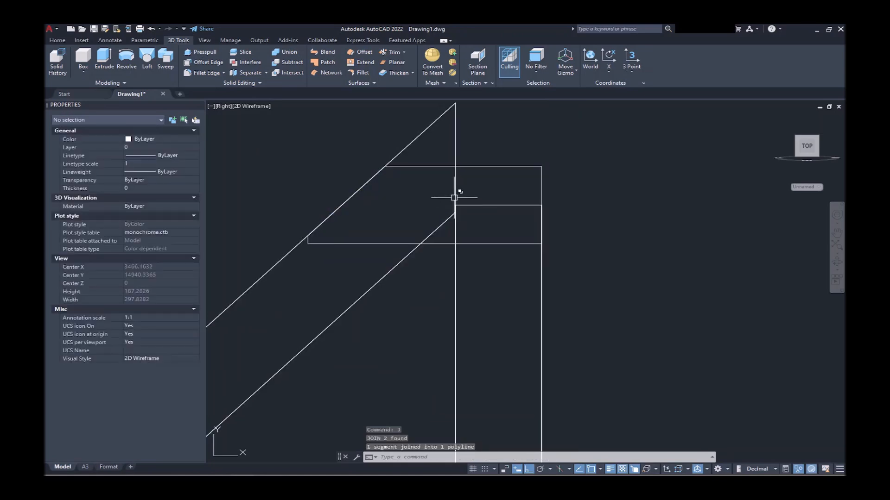
Slice the handrail's pointed end horizontally along the outline's top edge, keeping both sides.
type("sl")
key("Return")
left_click(414, 143)
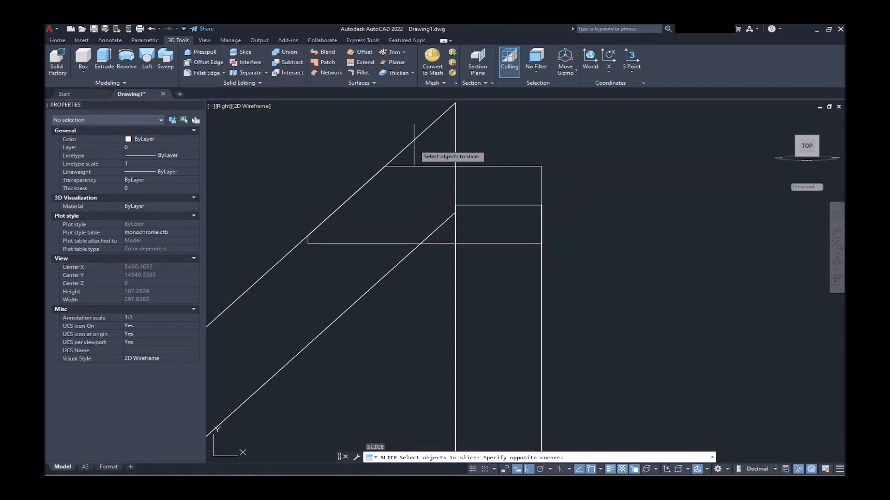
left_click(392, 138)
key("Return")
left_click(497, 166)
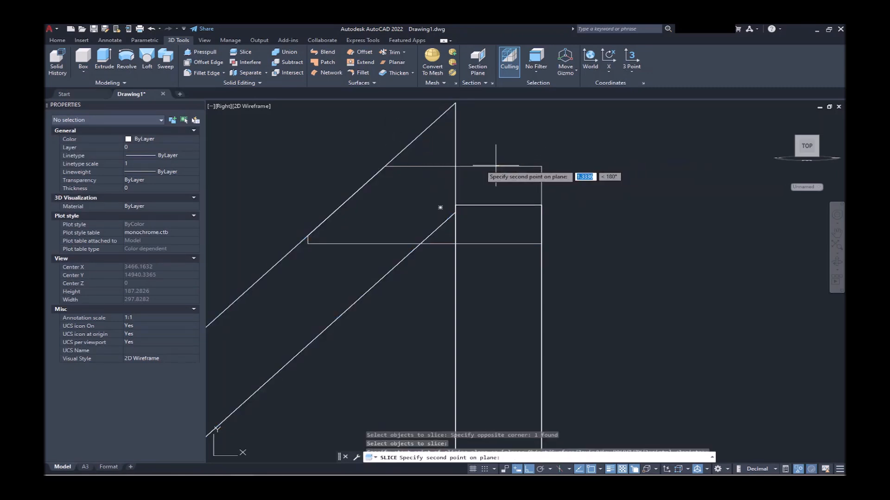
left_click(345, 156)
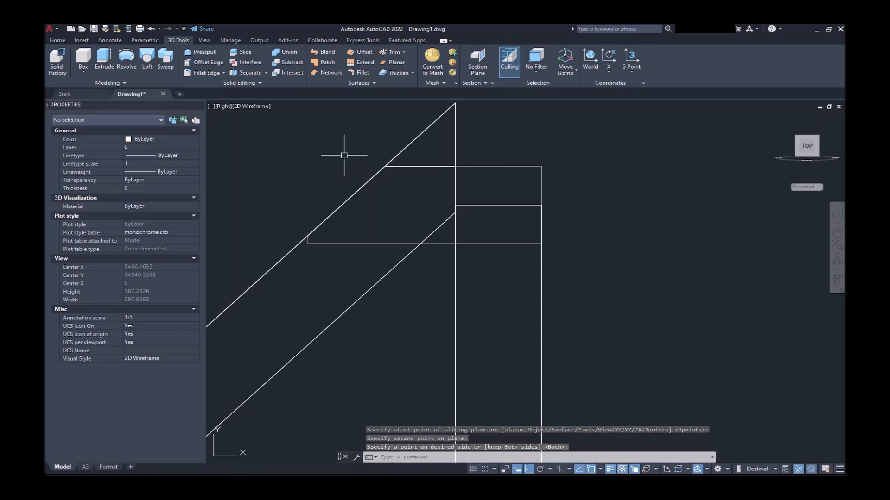
key("Return")
Erase the sliced-off triangular tip of the handrail.
left_click(423, 139)
left_click(407, 129)
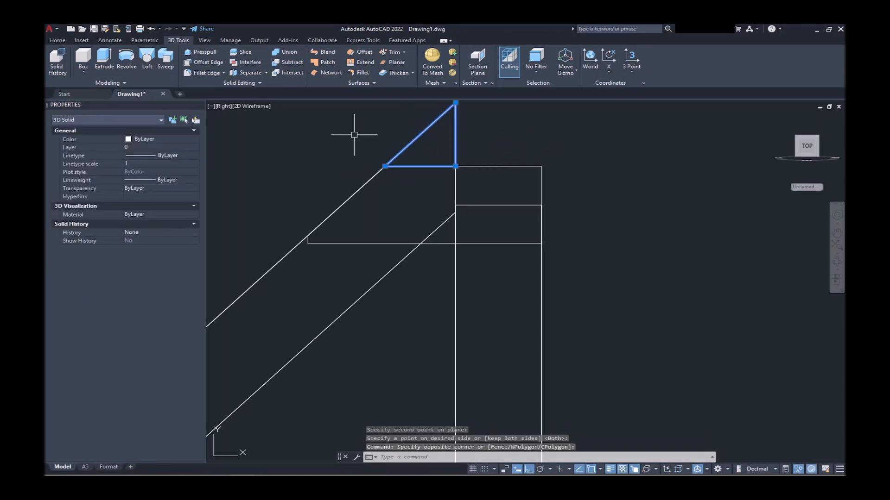
key("Return")
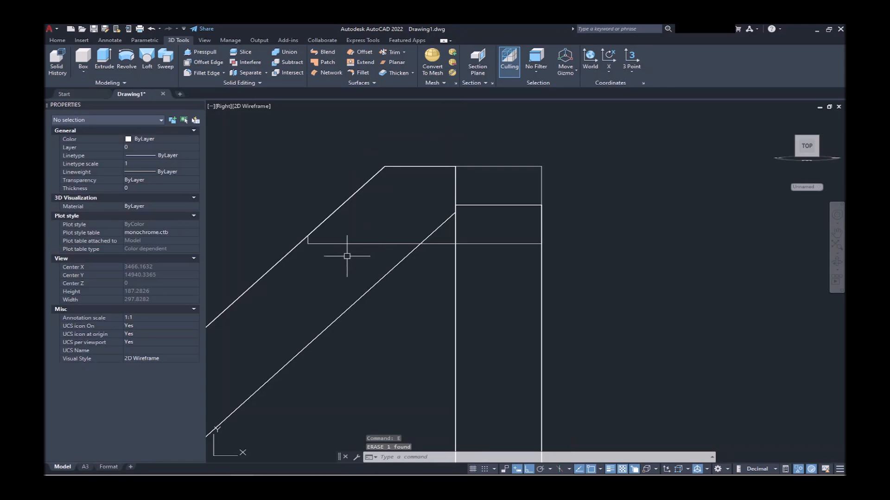
Extrude the closed outline at the top of the post by 40.
left_click(342, 244)
scroll(521, 190, "down", 5)
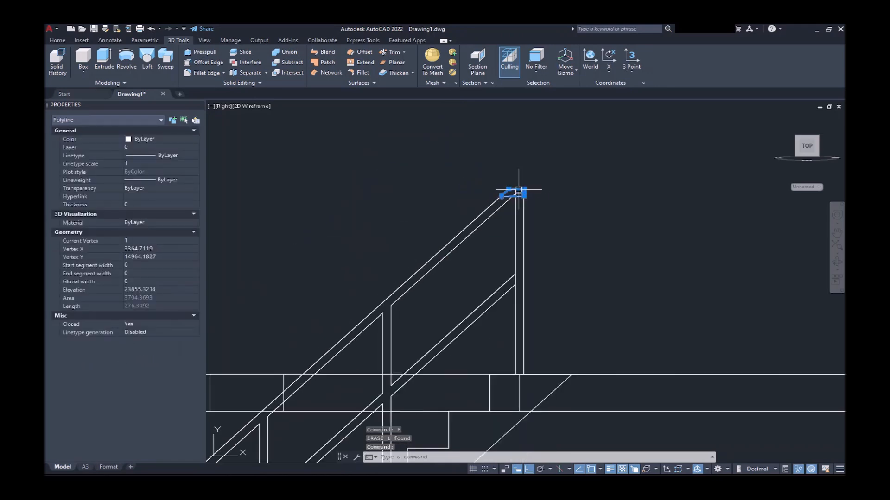
middle_click_drag(467, 181, 537, 255, "shift")
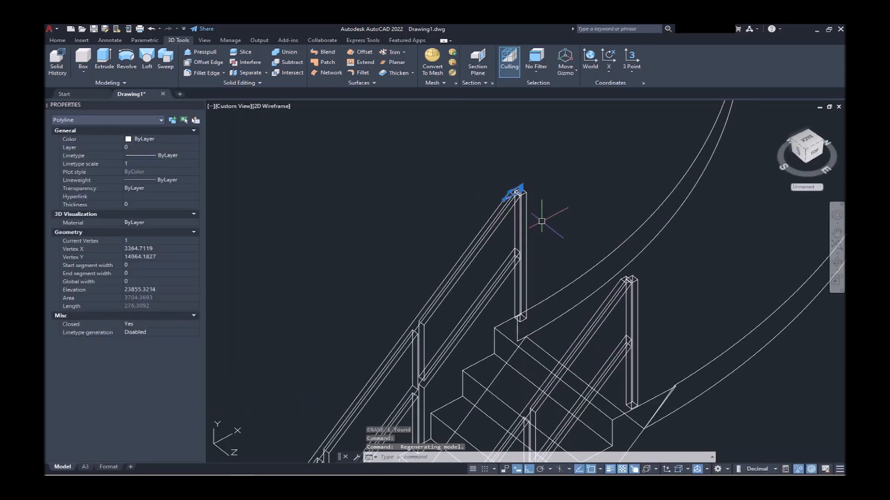
scroll(526, 187, "up", 5)
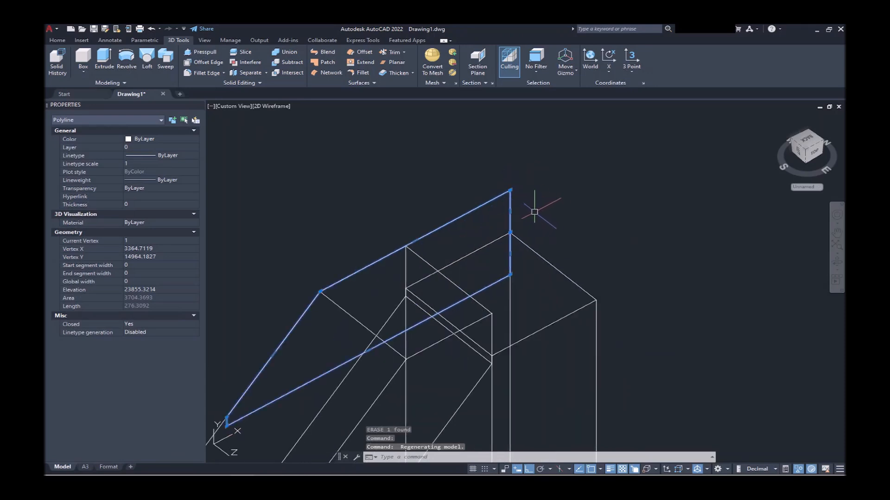
key("Return")
type("40")
key("Return")
scroll(570, 211, "down", 5)
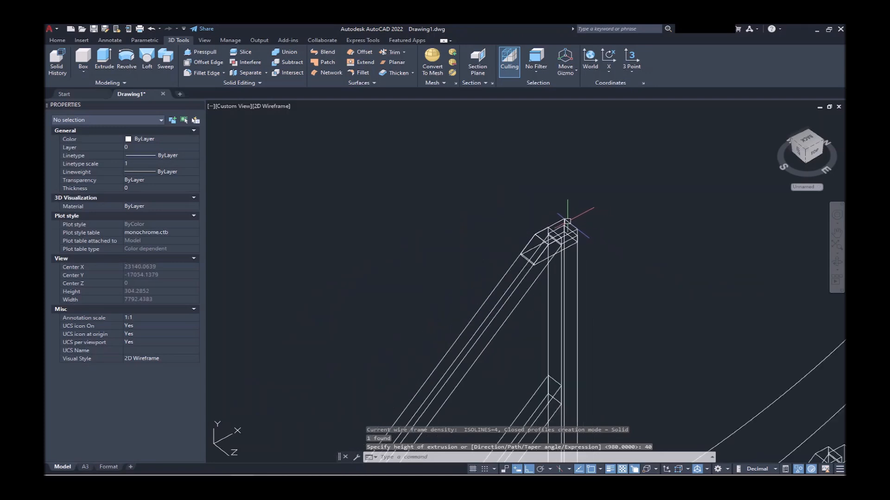
Copy the extruded handrail end piece 850 across the stair onto the top of the opposite railing's post.
scroll(510, 199, "down", 2)
left_click(480, 191)
left_click(578, 260)
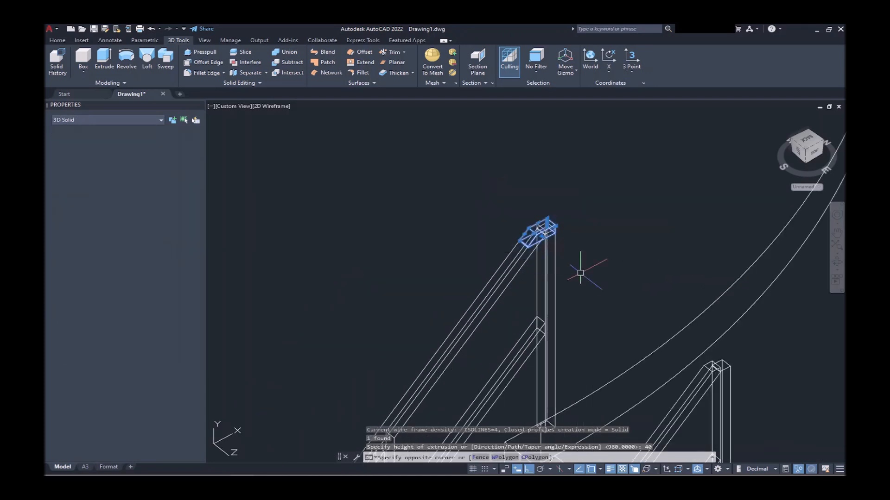
key("Return")
left_click(539, 152)
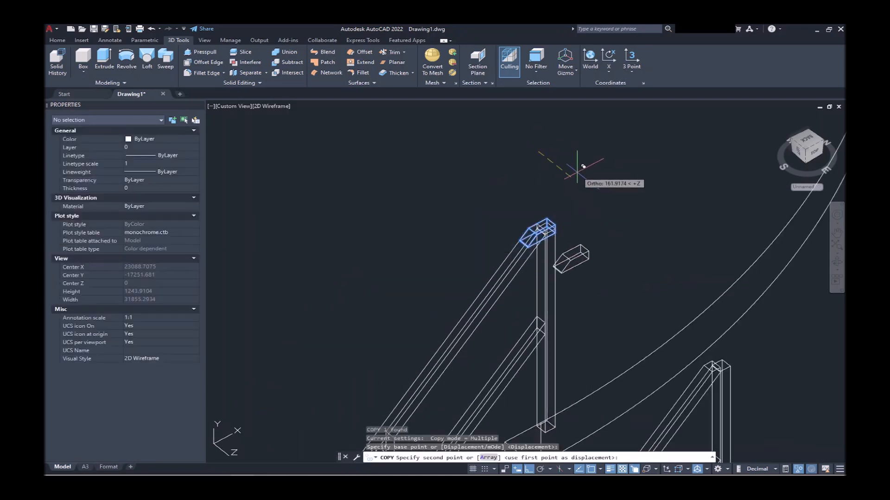
type("850")
key("Return")
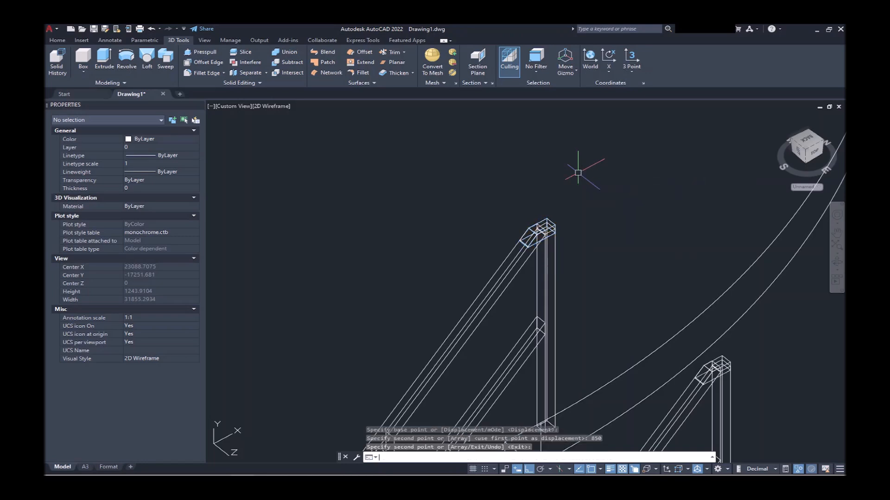
key("Return")
Union both handrail end pieces with the stair railings, leaving the two top end posts out of the selection.
type("UNI")
key("Return")
left_click(590, 185)
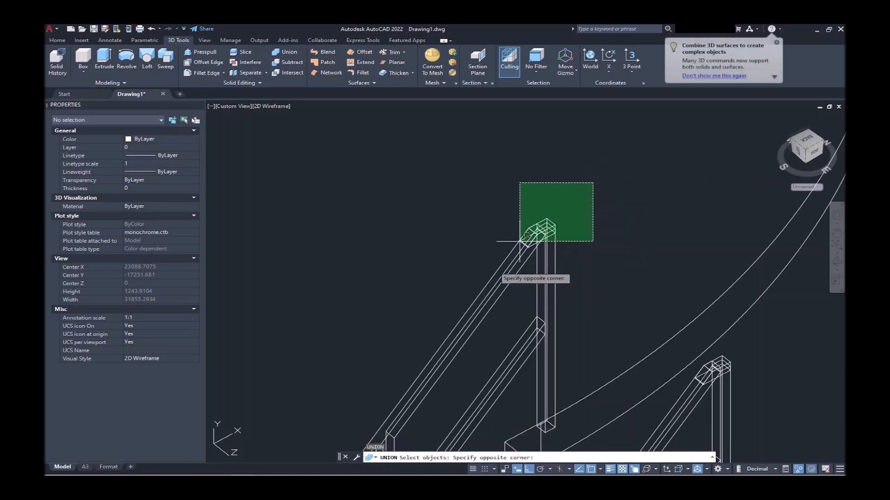
left_click(506, 269)
left_click(757, 364)
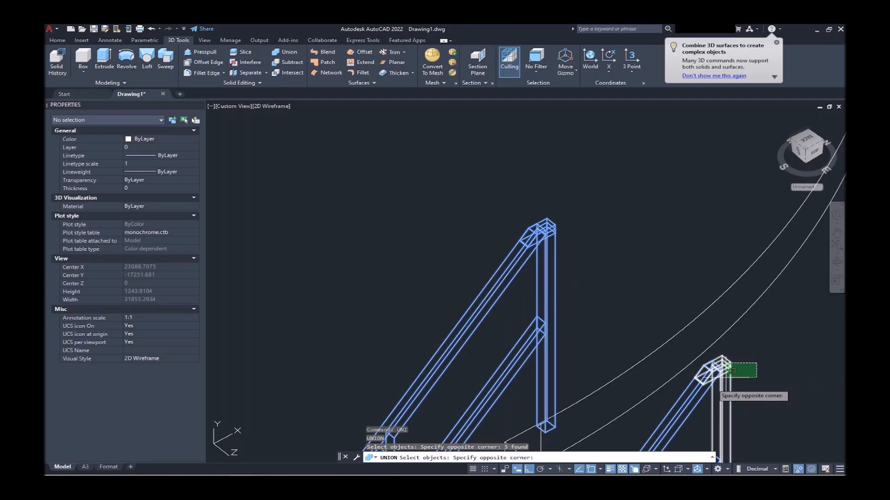
left_click(708, 384)
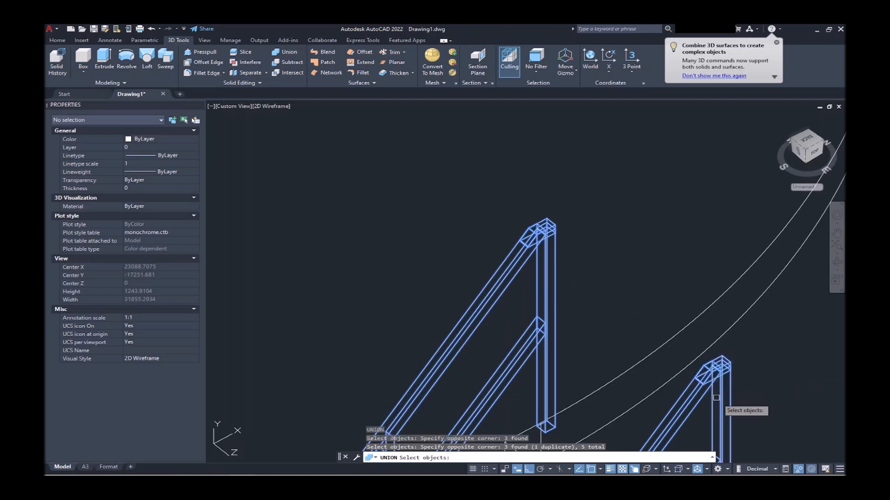
left_click(720, 400, "shift")
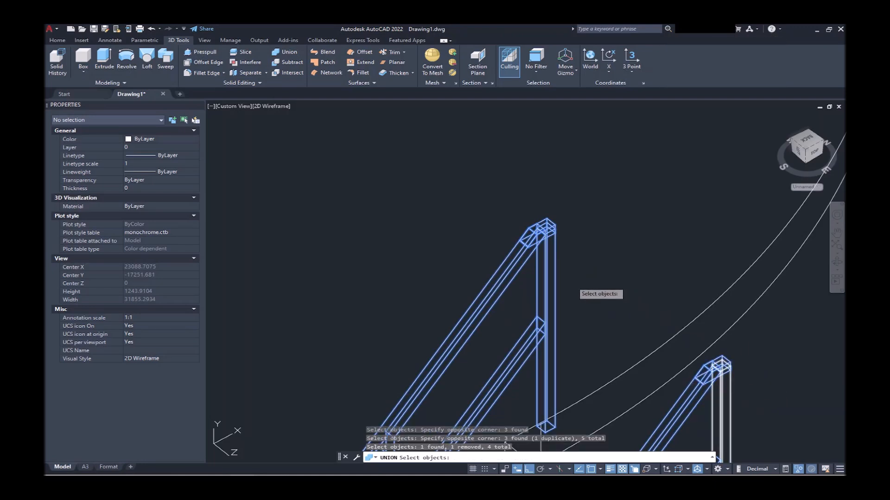
left_click(558, 276, "shift")
left_click(542, 281, "shift")
scroll(576, 232, "down", 6)
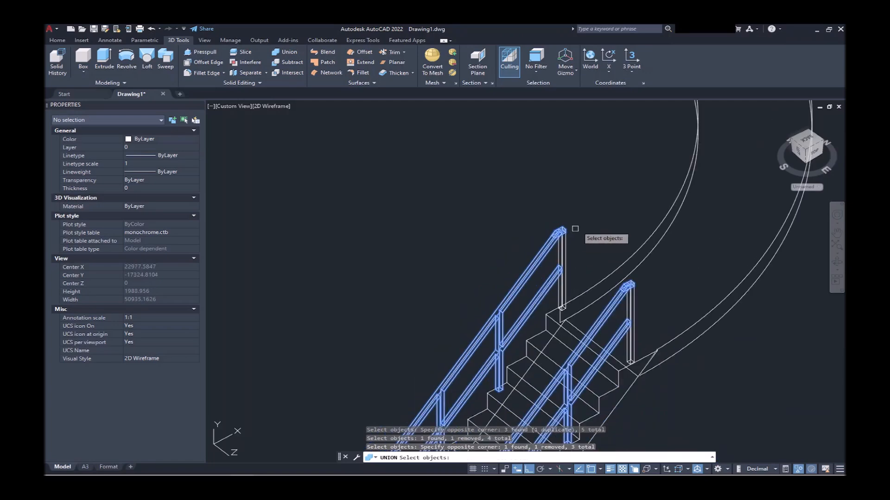
key("Return")
scroll(566, 229, "up", 6)
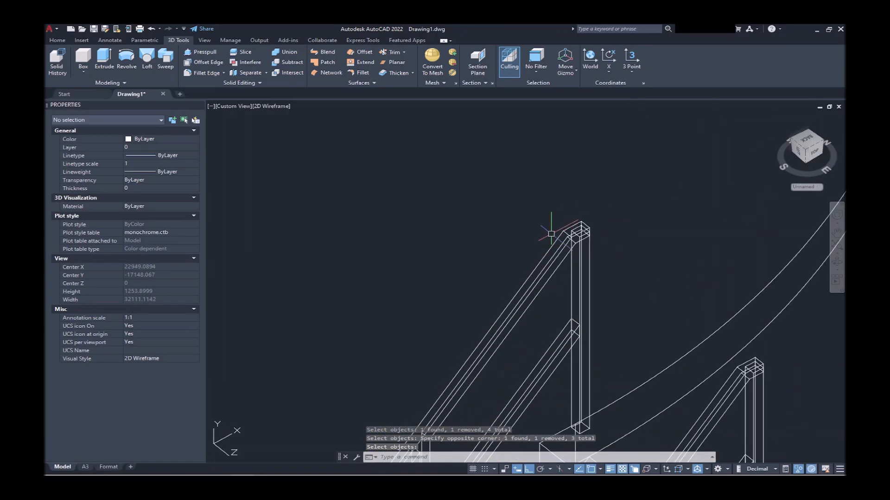
left_click(552, 242)
scroll(533, 207, "down", 8)
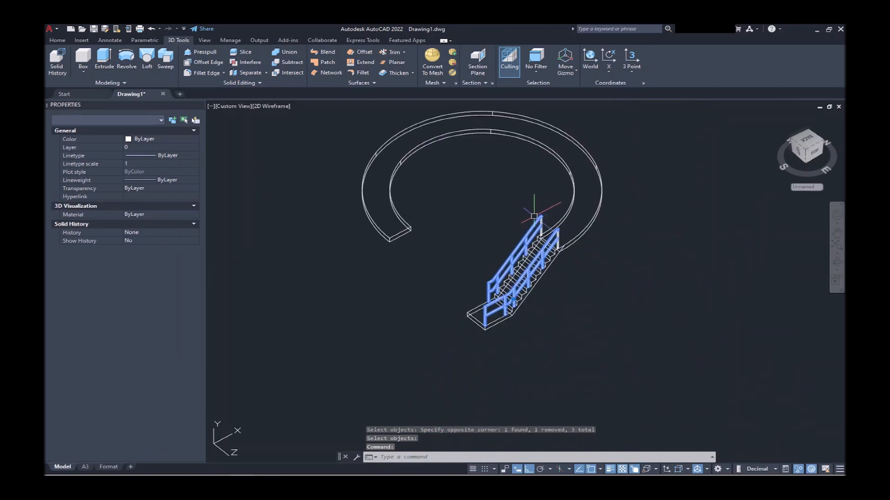
key("Escape")
Set the visual style to Shaded and return the UCS to World.
key("Return")
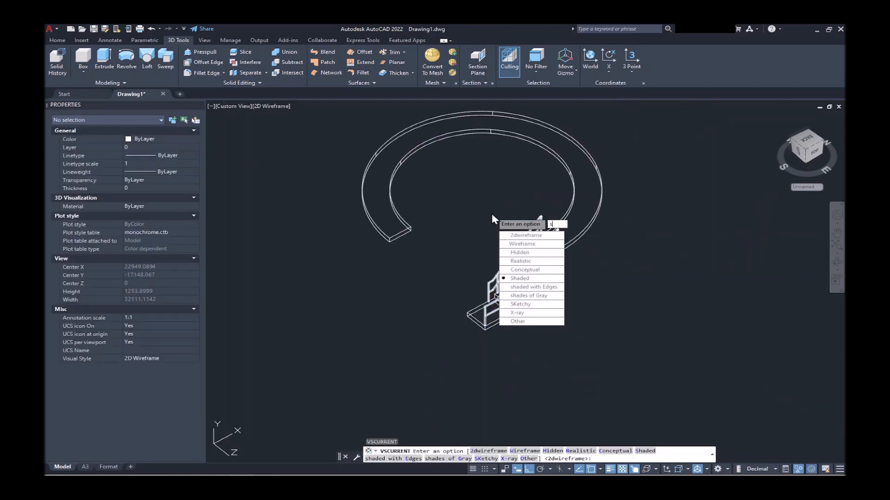
type("s")
key("Return")
mouse_move(525, 237)
middle_mouse_down("shift")
mouse_move(463, 244)
mouse_move(397, 206)
mouse_move(423, 190)
mouse_move(570, 184)
mouse_move(668, 246)
middle_mouse_up("shift")
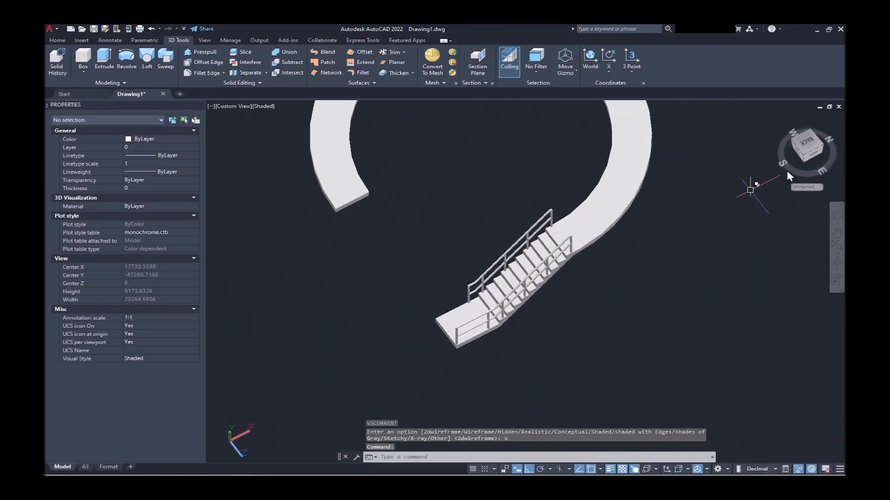
left_click(804, 187)
left_click(797, 203)
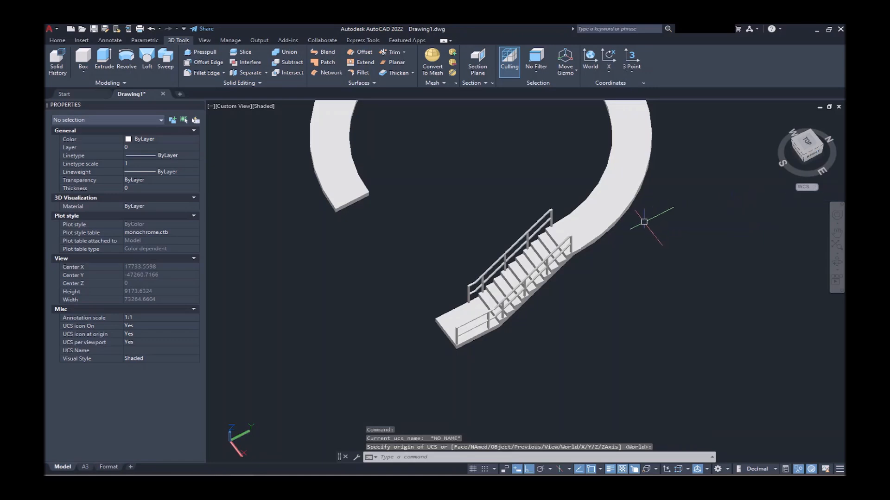
left_click(277, 267)
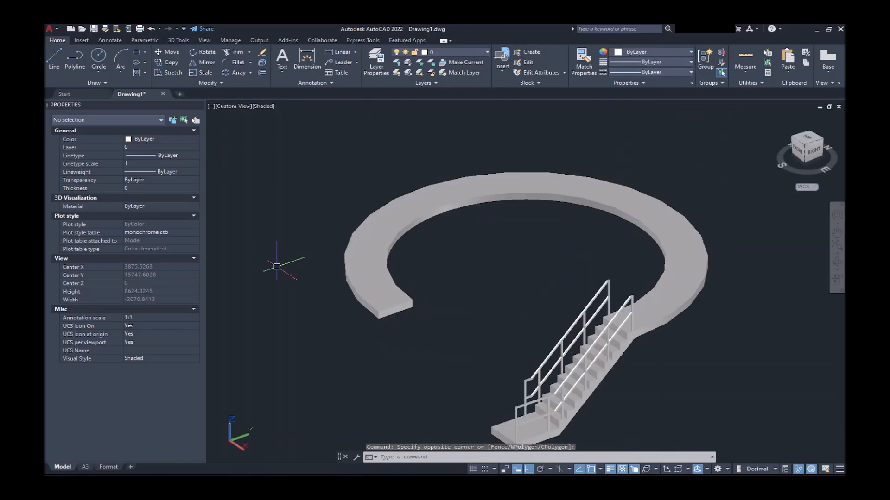
Polar array the outer top end post around the circular platform's centre with 47 items filling 360 degrees.
left_click(619, 255)
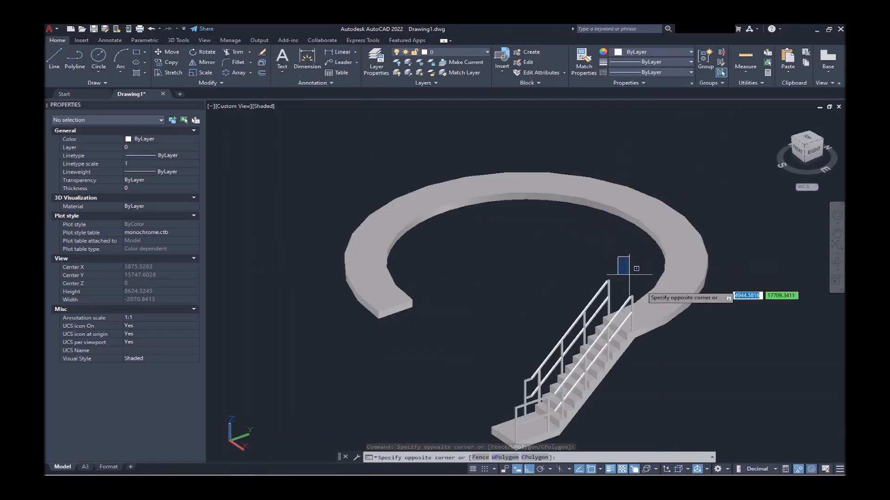
left_click(696, 349)
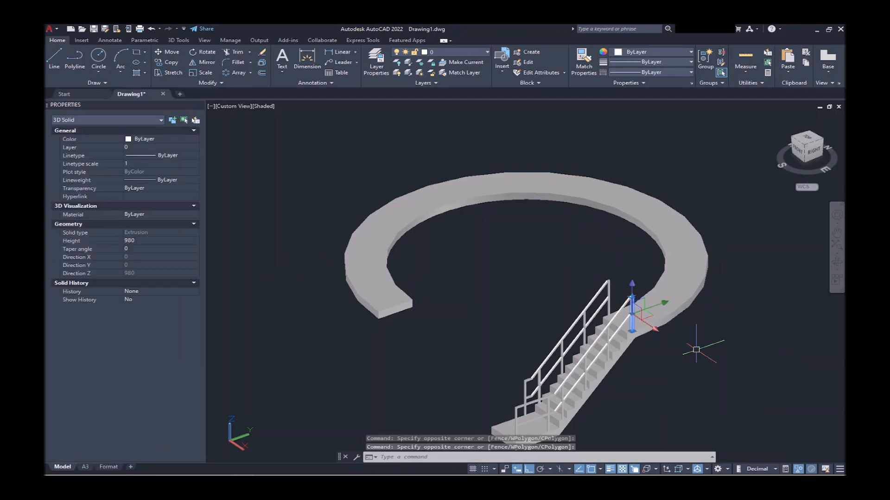
left_click(236, 73)
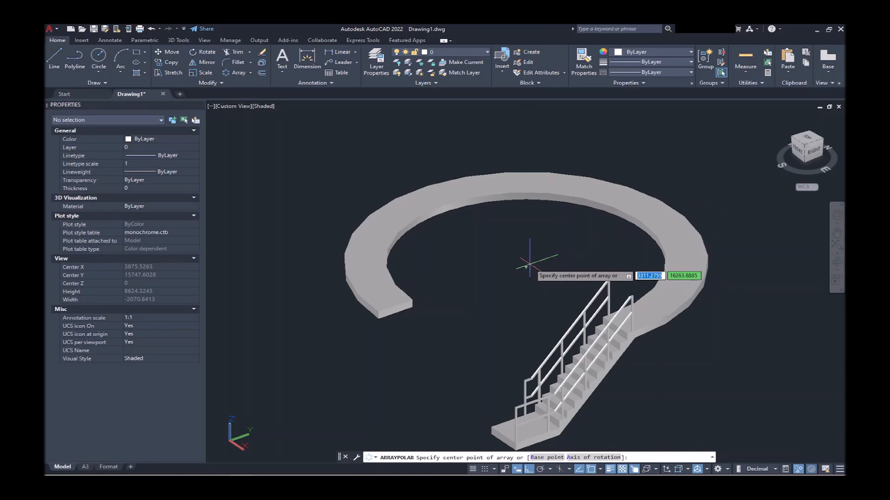
left_click(525, 242)
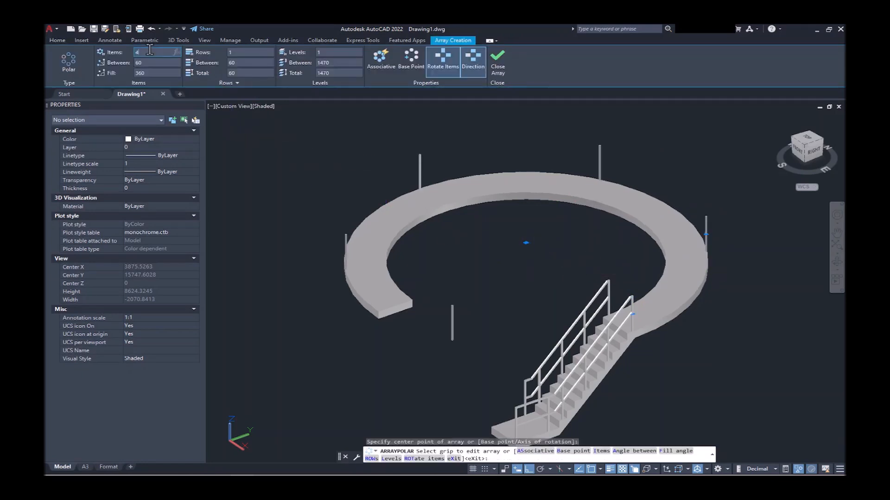
key("Return")
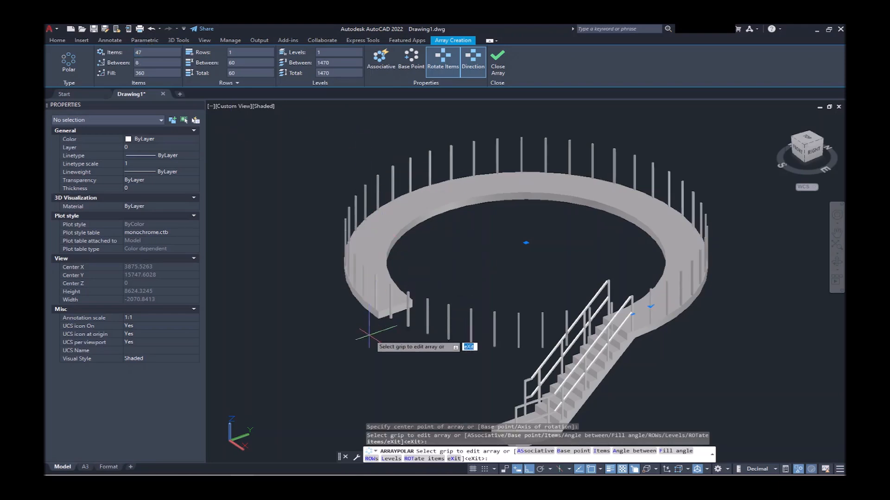
scroll(379, 340, "up", 2)
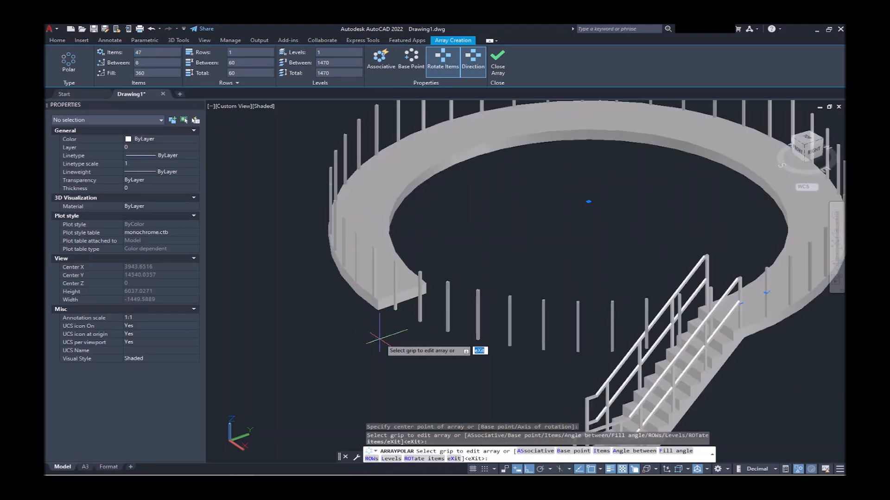
key("Return")
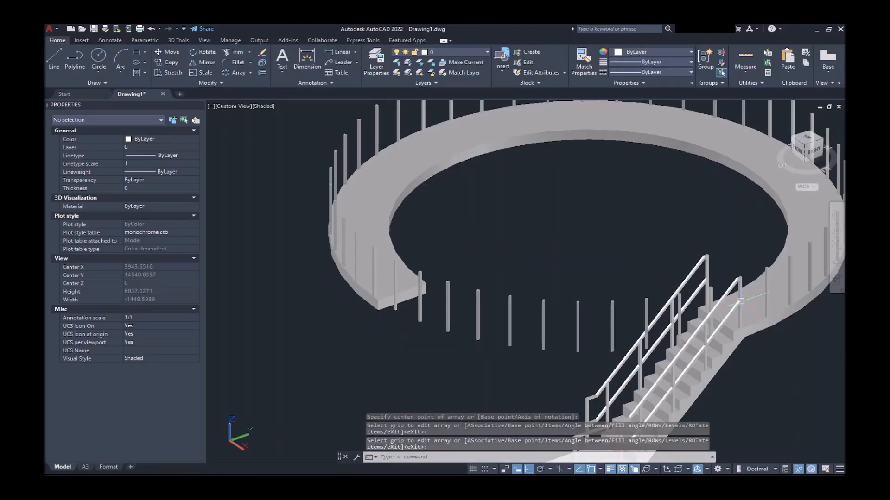
Erase the arrayed posts that stand over the stairs and across the open gap of the circular platform.
left_click(709, 293)
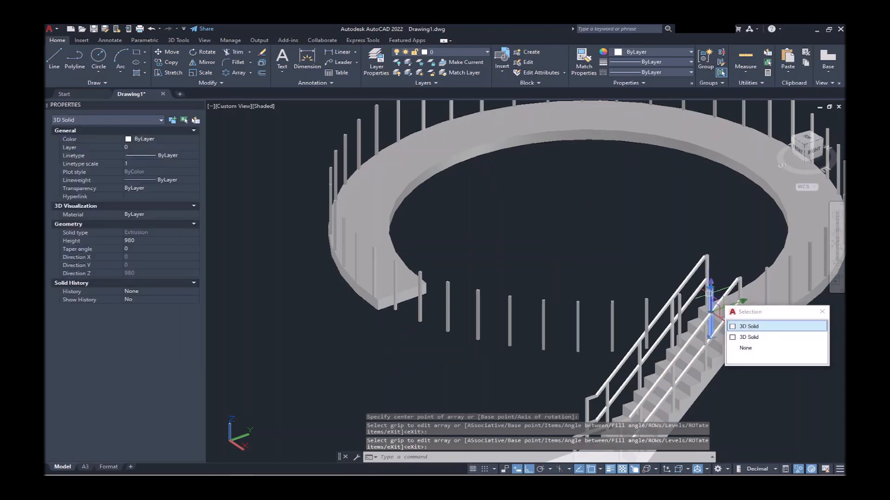
left_click(684, 293)
left_click(647, 297)
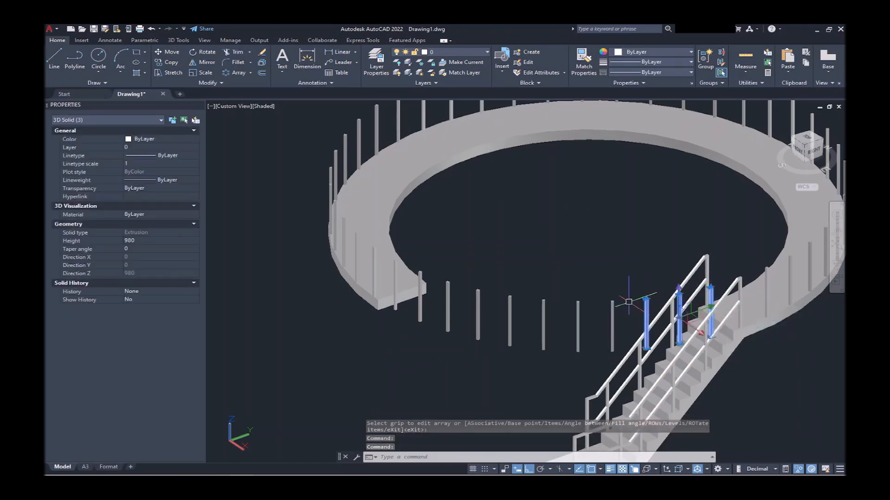
left_click(628, 301)
left_click(420, 327)
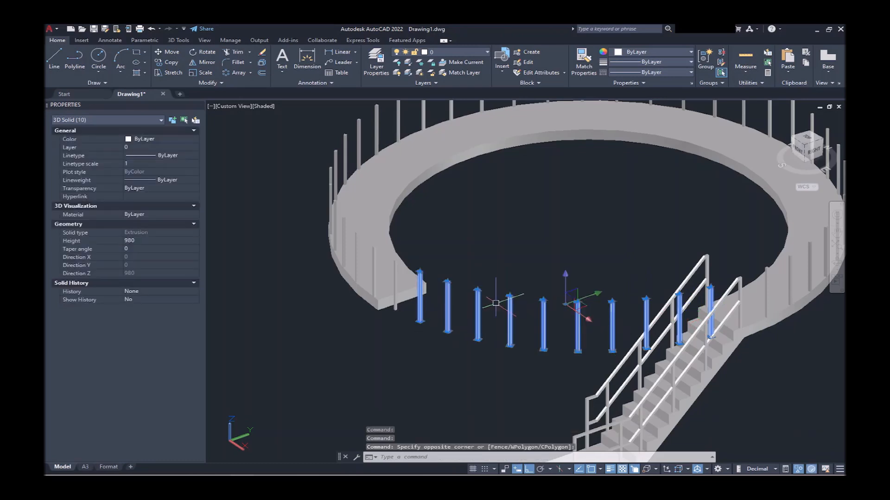
scroll(496, 303, "down", 3)
middle_click_drag(496, 303, 443, 320, "shift")
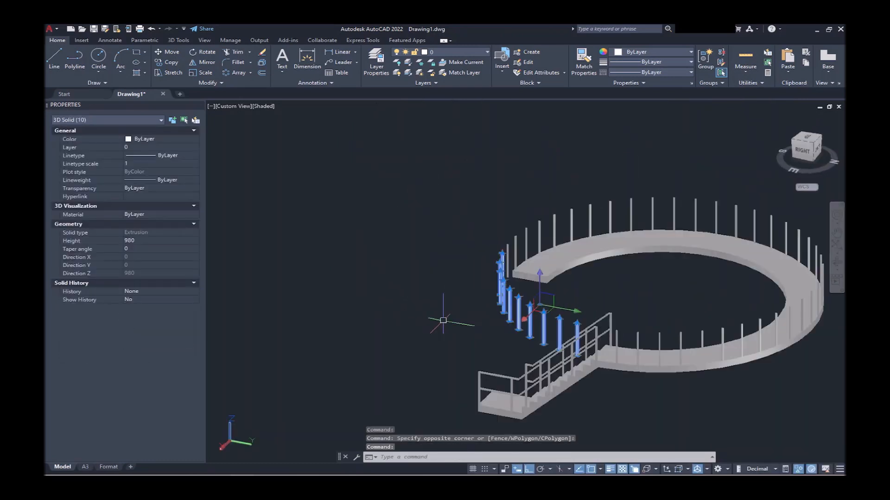
key("Return")
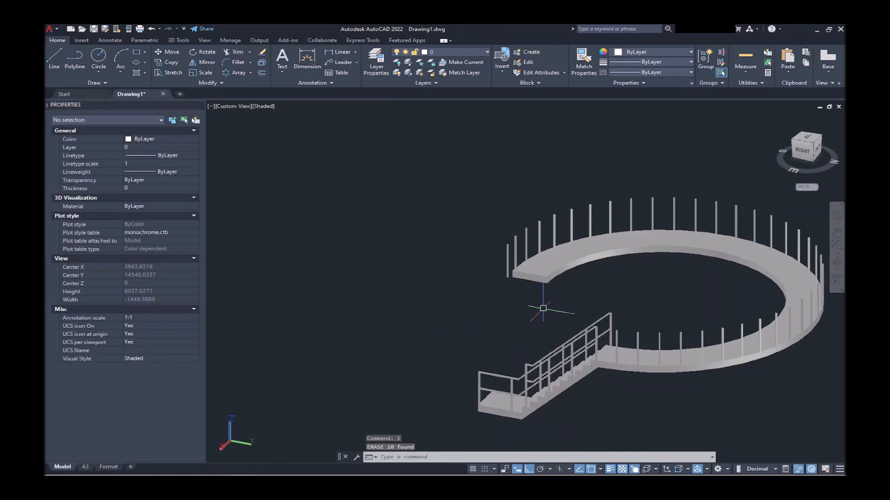
Erase the leftover post standing just beyond the circular platform's free end.
middle_click_drag(548, 310, 469, 318, "shift")
left_click(595, 196)
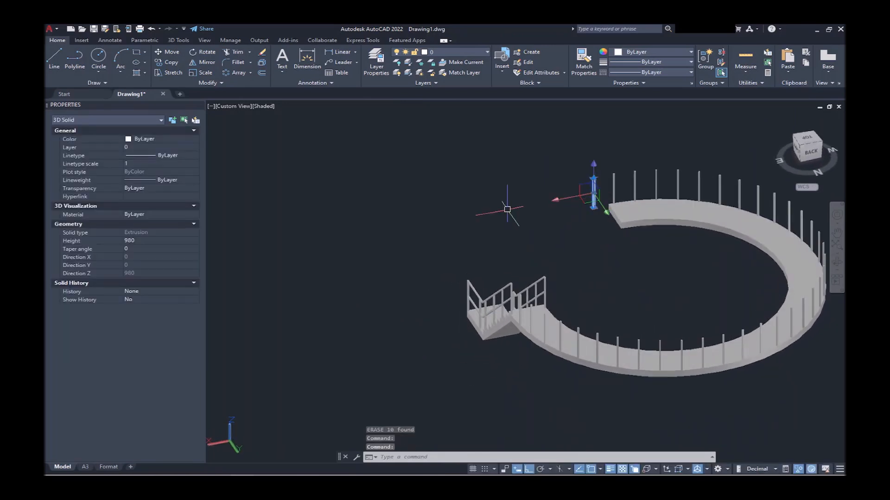
key("Return")
Isolate the remaining platform posts together with the stair and platform solid, and switch to the top view.
middle_click_drag(583, 239, 602, 240, "shift")
scroll(533, 389, "up", 2)
left_click(536, 384)
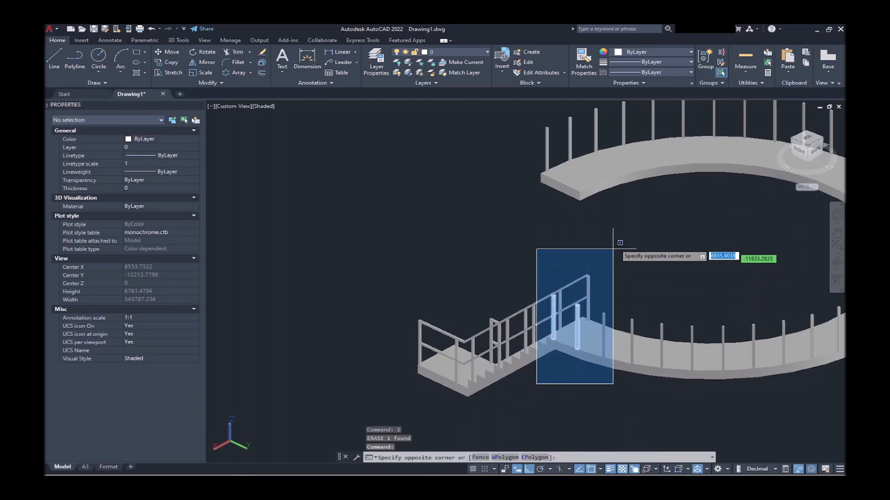
left_click(615, 273)
scroll(513, 258, "down", 5)
scroll(538, 256, "up", 5)
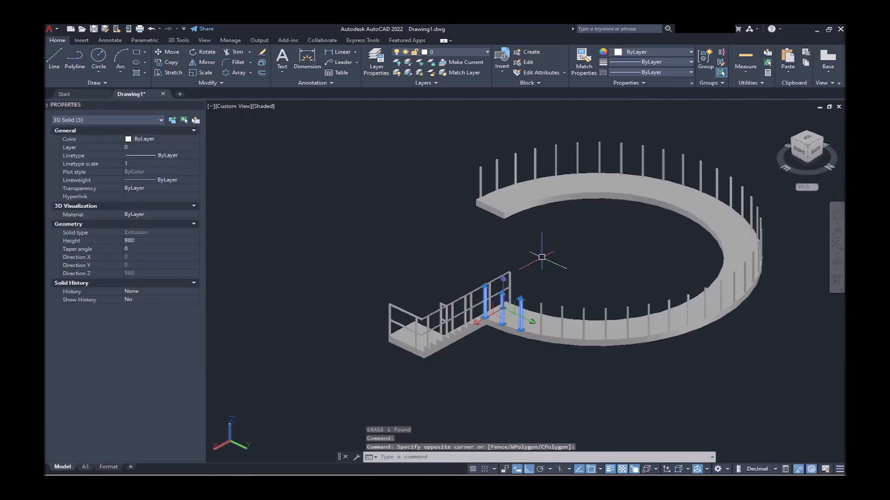
left_click(677, 116)
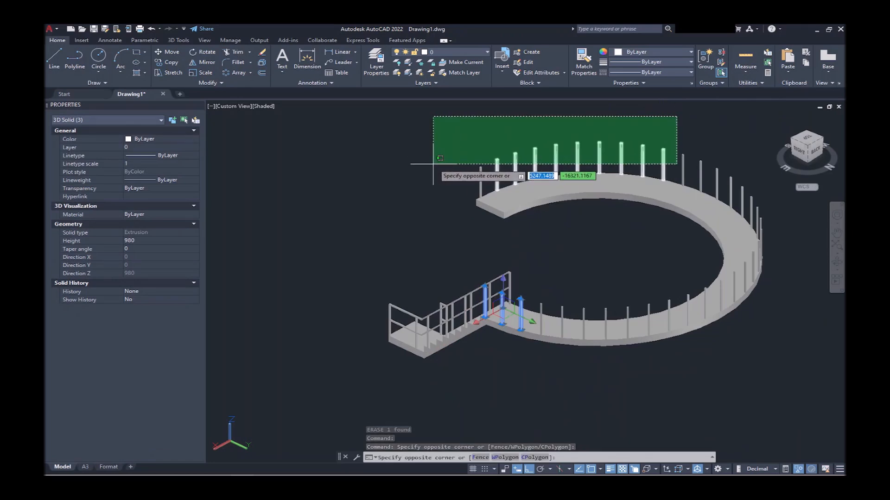
left_click(432, 171)
left_click(487, 157)
left_click(472, 171)
scroll(472, 178, "down", 4)
left_click(547, 143)
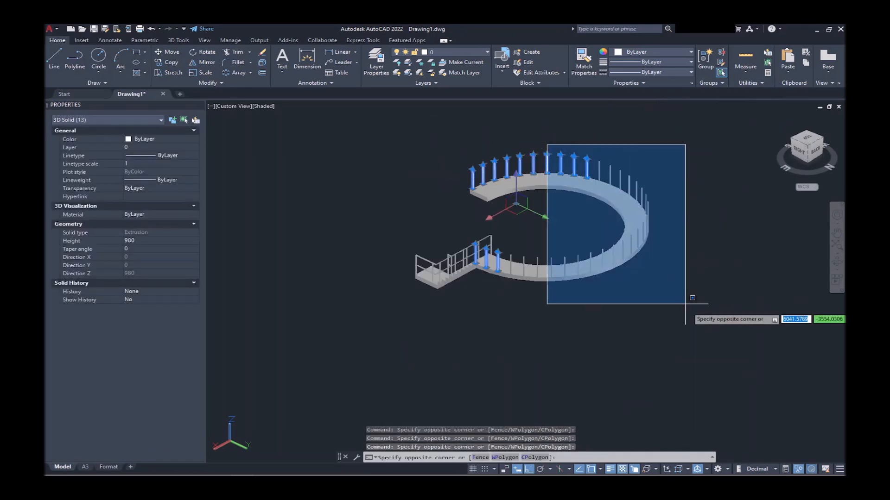
left_click(706, 324)
scroll(490, 274, "up", 3)
left_click(519, 235)
left_click(603, 318)
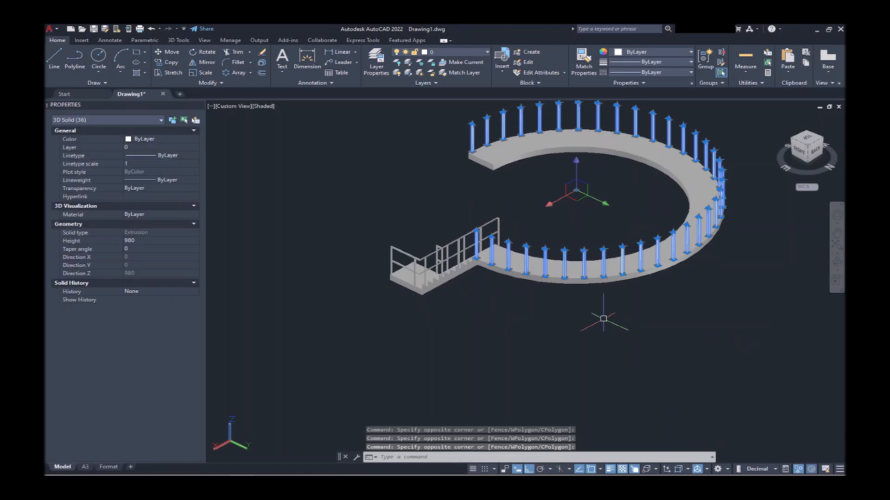
left_click(519, 152)
middle_click_drag(440, 183, 446, 217, "shift")
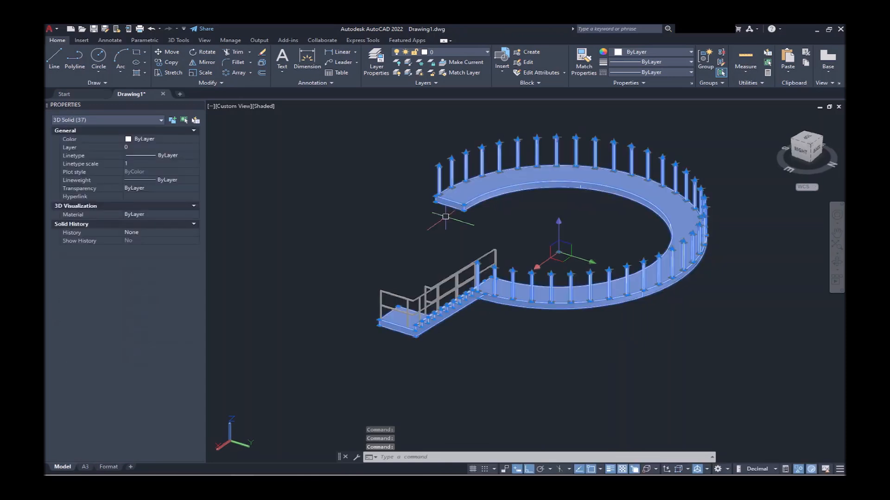
type("ate")
key("Return")
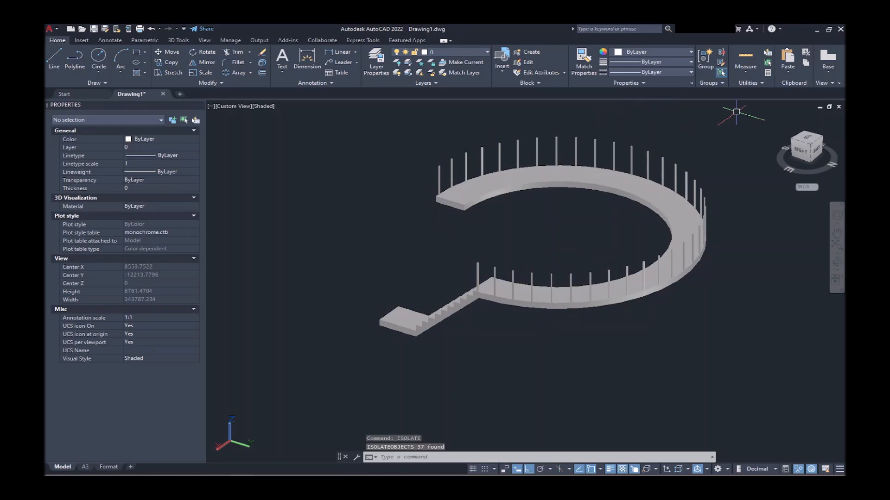
left_click(805, 141)
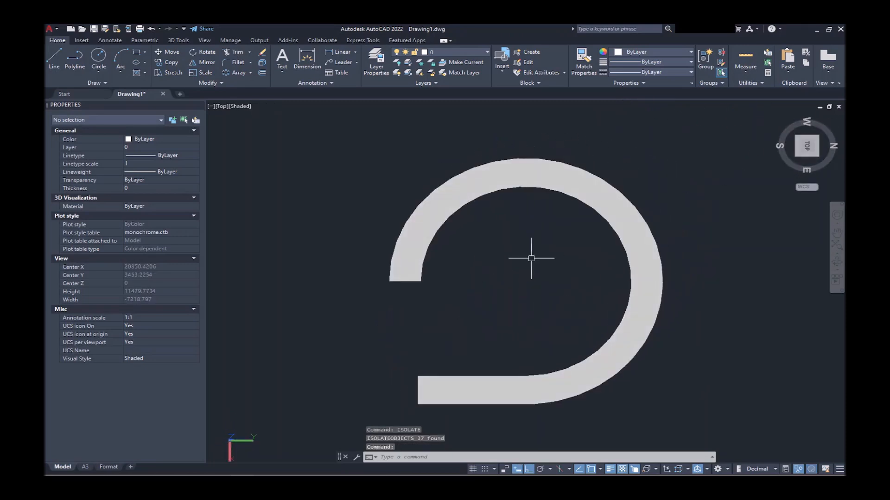
Switch to the 2D Wireframe visual style and draw a circle of radius 3875 centred on the circular platform.
type("vscurrent")
key("Return")
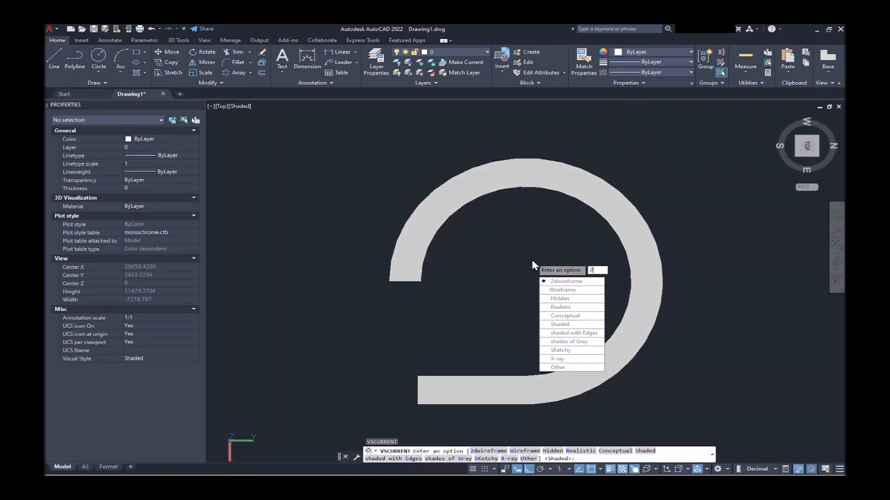
type("2")
key("Return")
type("c")
key("Return")
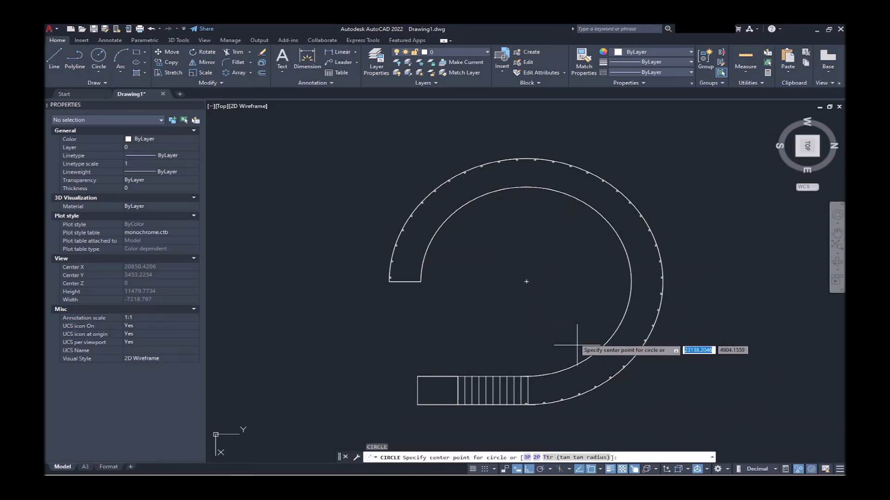
left_click(527, 281)
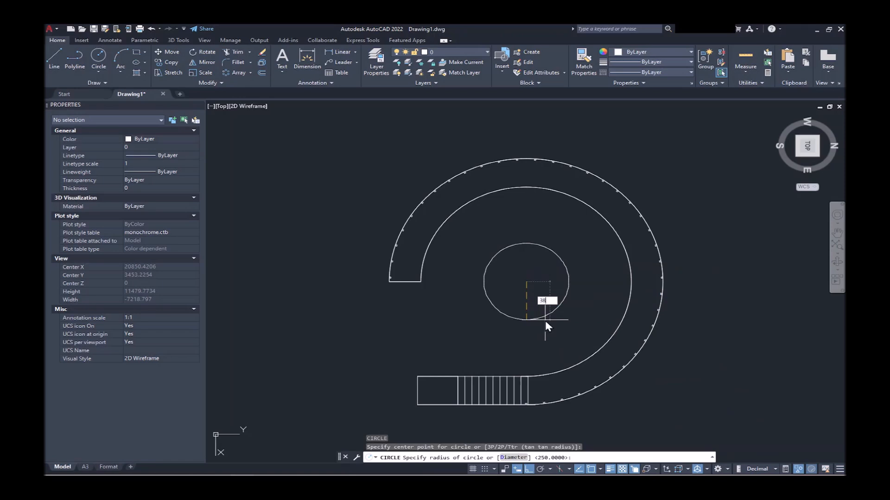
key("Return")
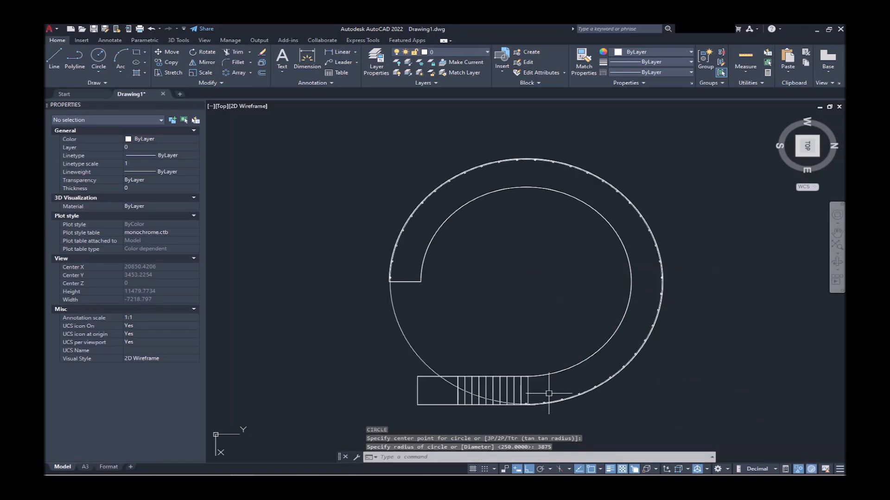
Offset the new circle by 20 to both its inner and outer side.
scroll(549, 393, "up", 10)
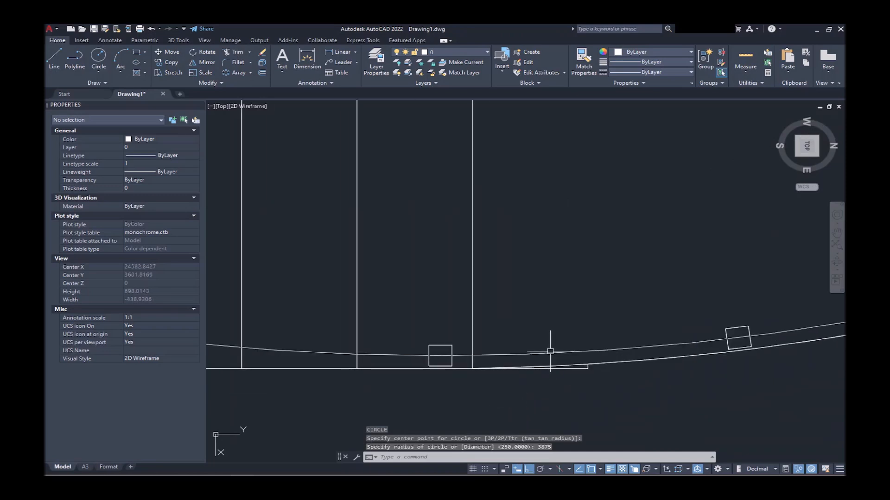
type("o")
key("Return")
type("20")
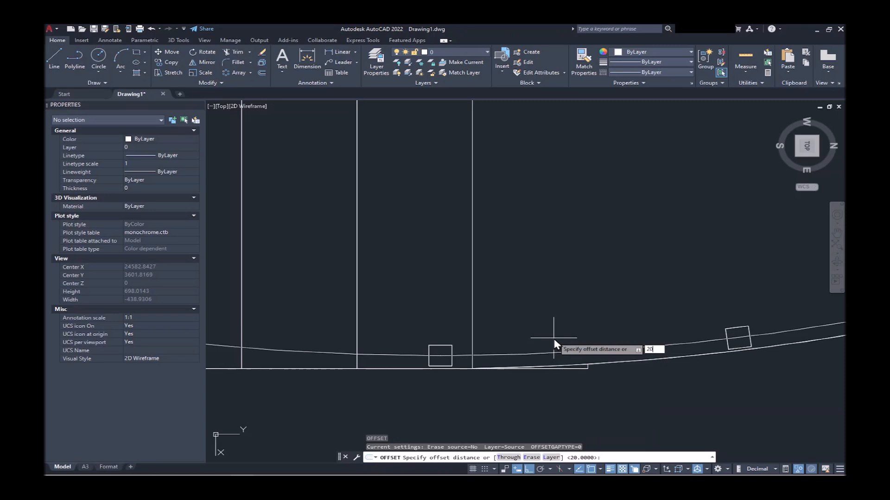
key("Return")
left_click(552, 352)
left_click(537, 303)
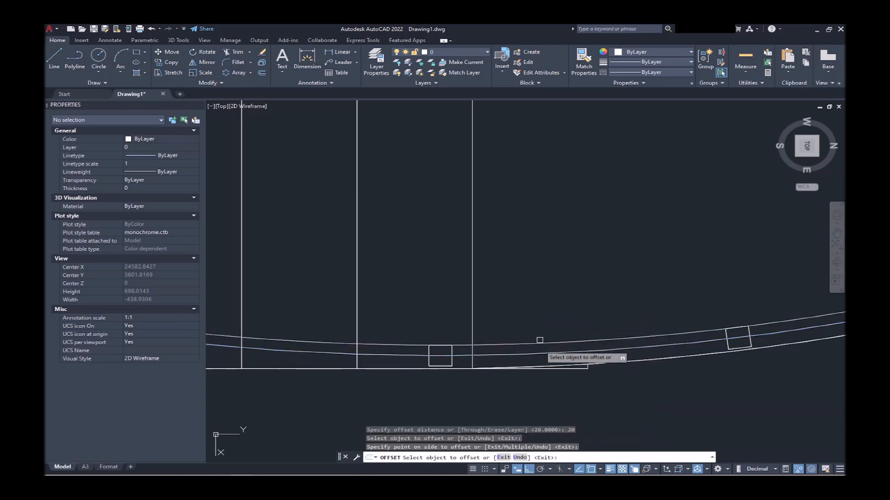
left_click(539, 351)
left_click(537, 380)
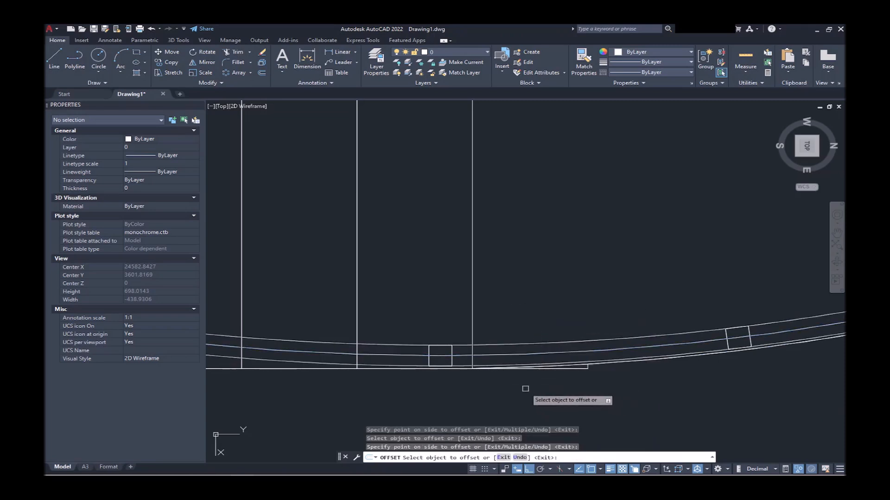
key("Return")
Select all three concentric circles and set their centre Z to 15000.
scroll(489, 350, "down", 10)
left_click(441, 310)
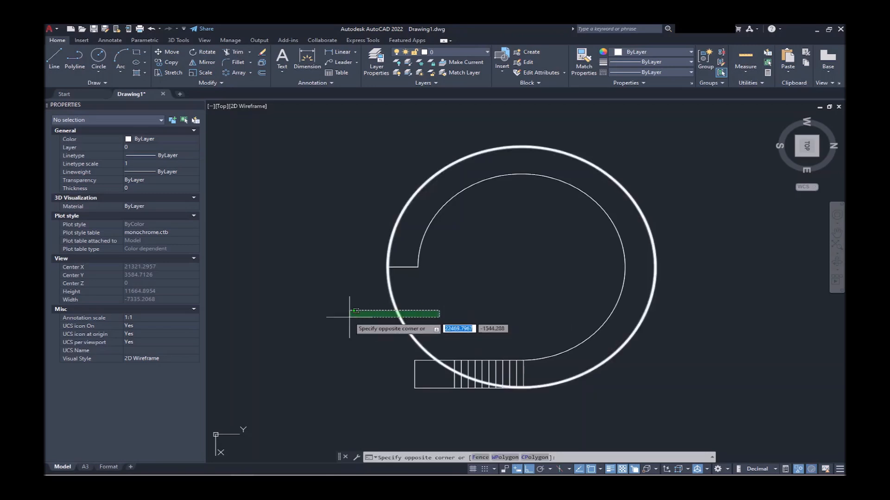
left_click(349, 312)
middle_click_drag(360, 371, 532, 271, "shift")
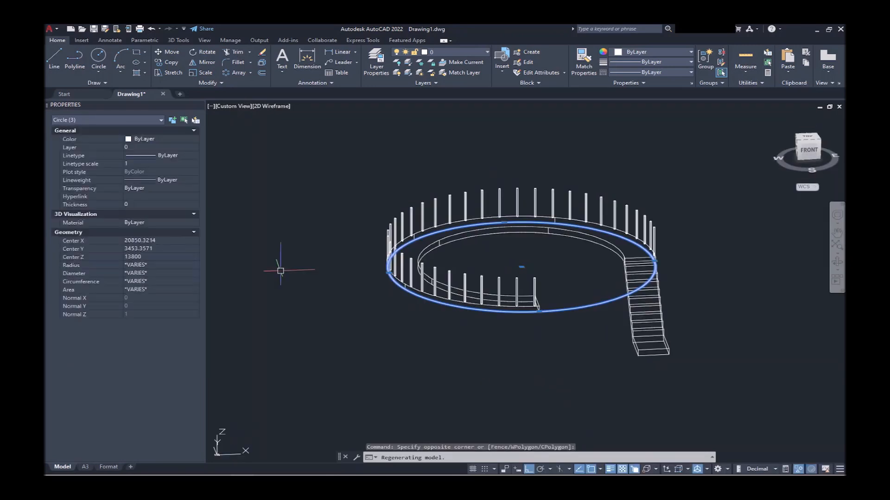
left_click(143, 256)
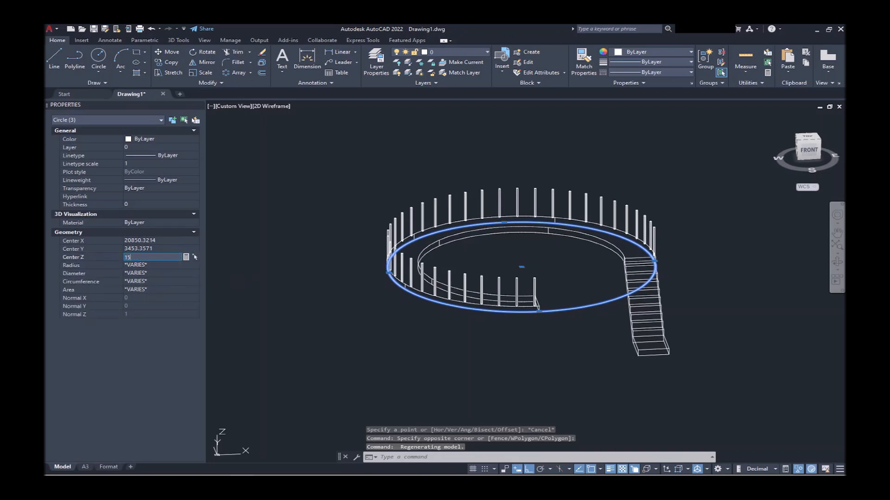
key("Return")
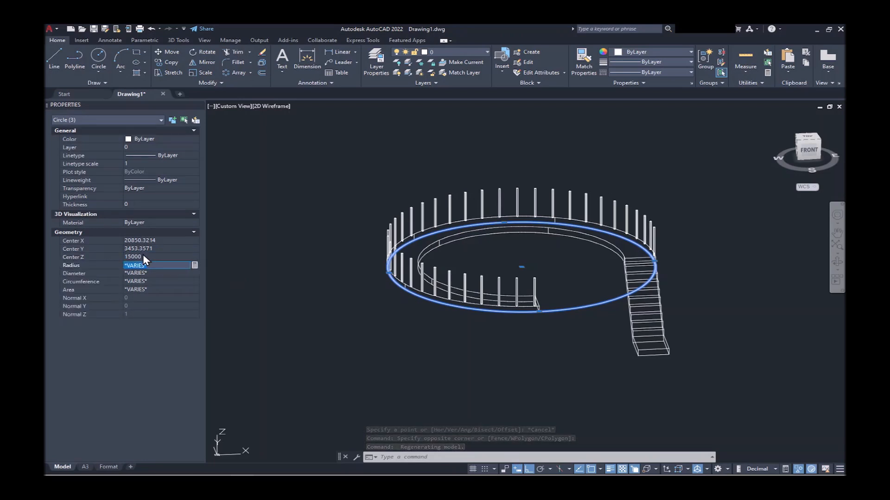
scroll(370, 216, "up", 5)
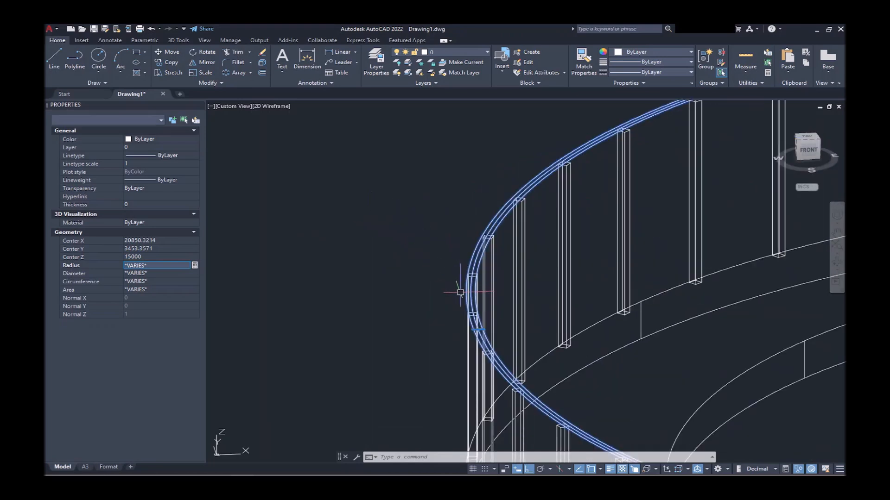
key("Escape")
Erase the middle one of the three concentric circles above the platform posts.
scroll(460, 246, "up", 3)
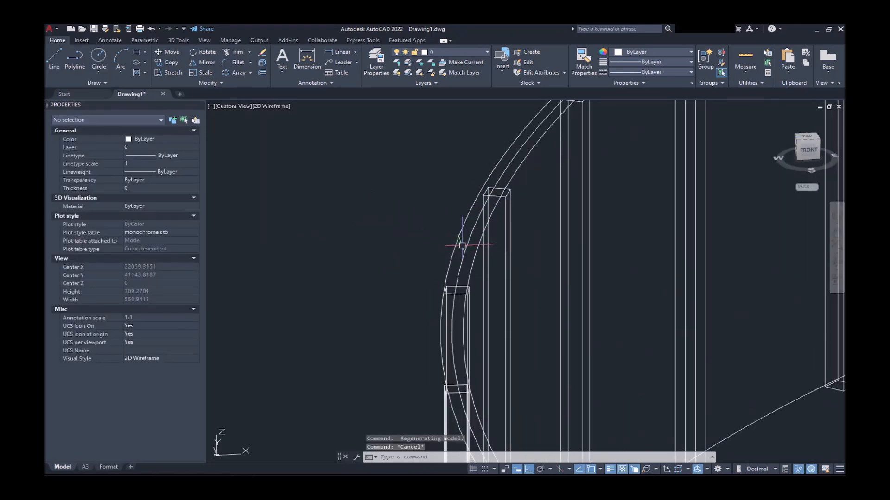
left_click(462, 246)
key("Return")
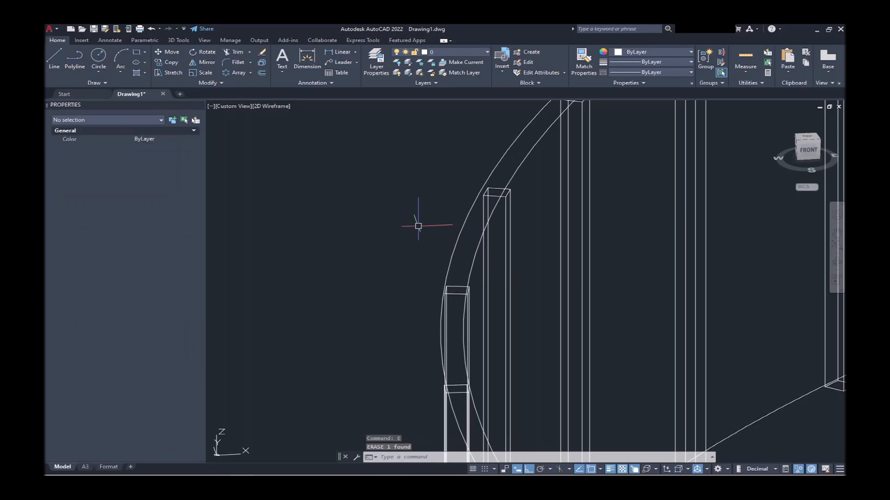
Extrude the inner and outer handrail circles together to a height of 40.
left_click(528, 164)
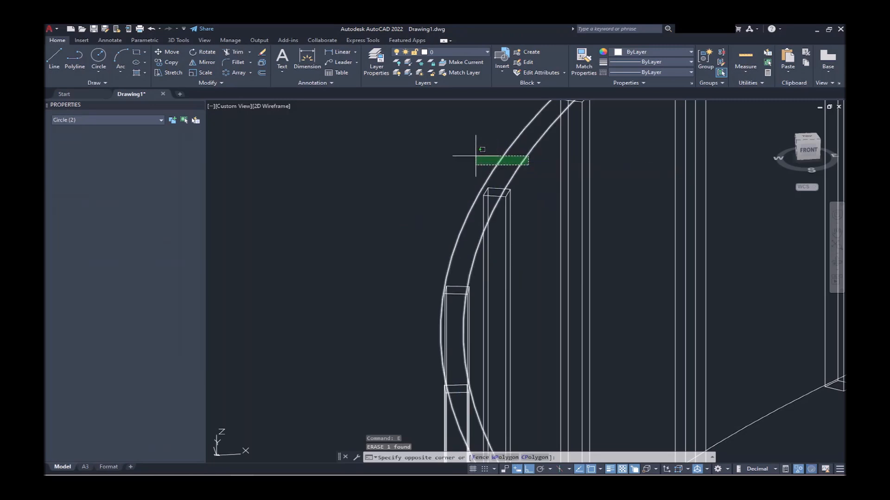
left_click(477, 154)
scroll(415, 183, "down", 2)
type("ext")
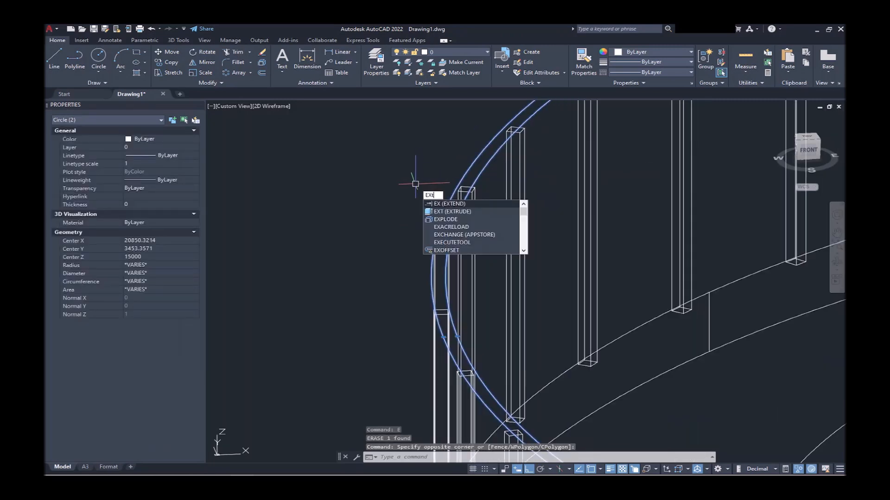
key("Return")
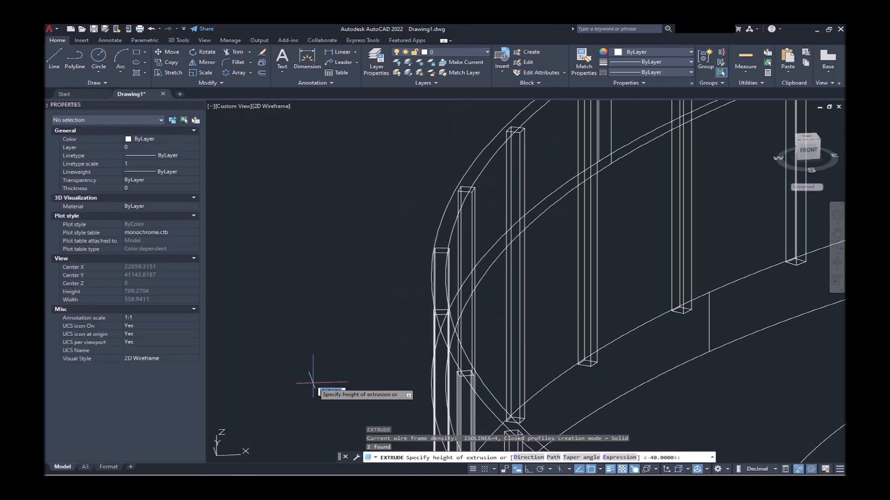
type("40")
key("Return")
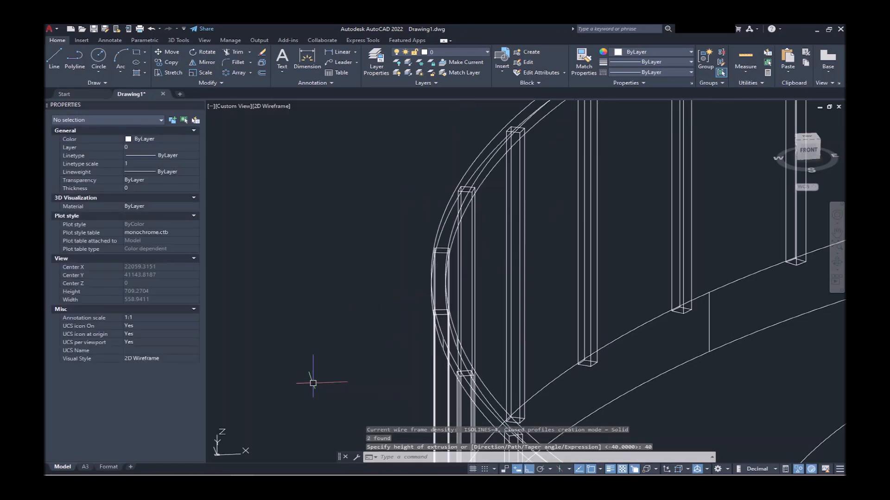
Switch to the Shaded visual style and show the whole platform with the extruded discs from an angle.
type("vs")
key("Return")
type("s")
key("Return")
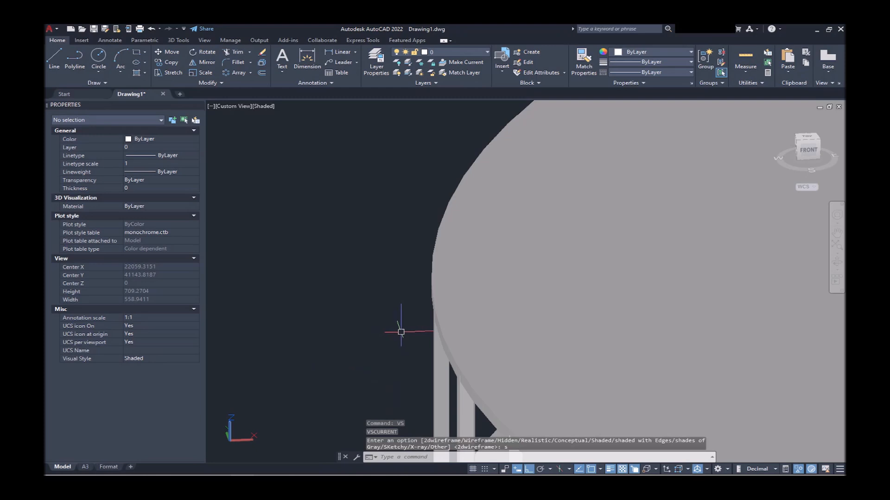
scroll(401, 332, "down", 10)
middle_click_drag(398, 341, 345, 351, "shift")
middle_click_drag(356, 380, 343, 417, "shift")
Subtract the inner extruded disc from the outer one to leave a ring-shaped handrail on the posts.
left_click(174, 41)
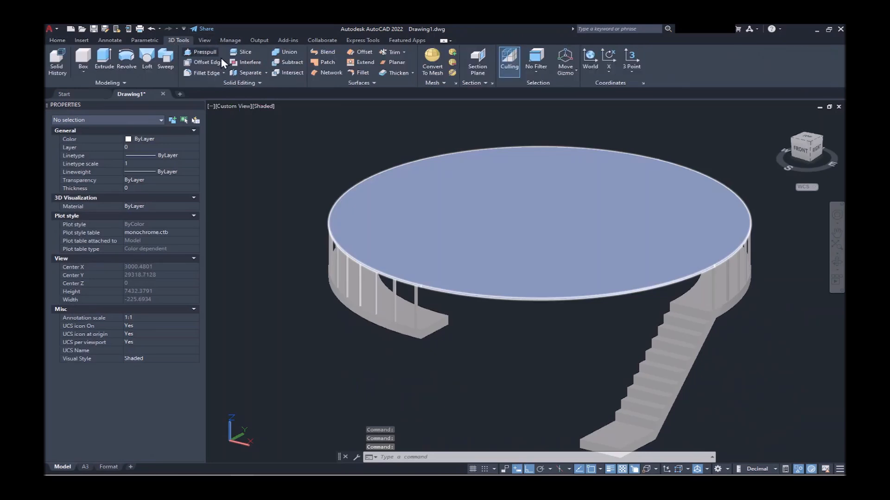
left_click(288, 62)
scroll(550, 320, "up", 5)
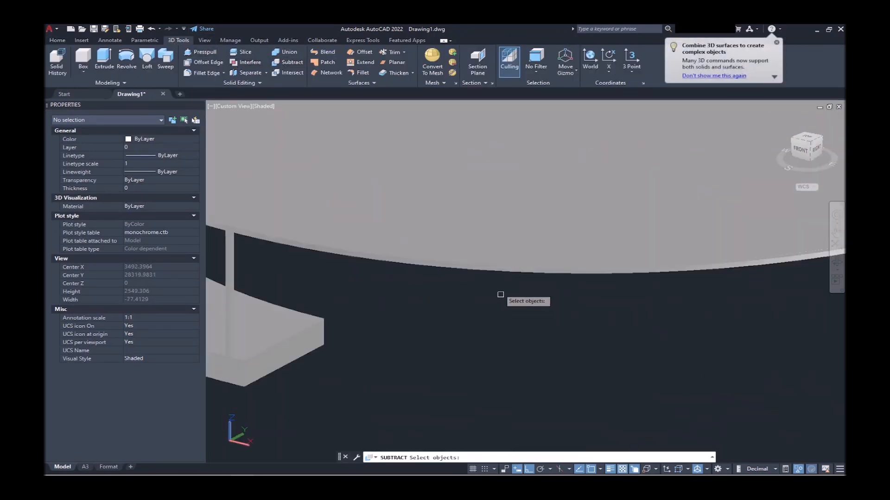
left_click(495, 271)
key("Return")
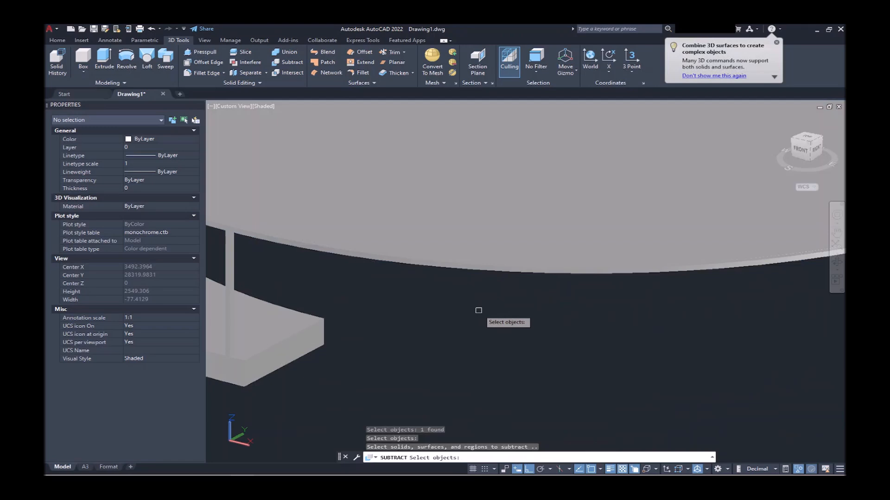
left_click(474, 238)
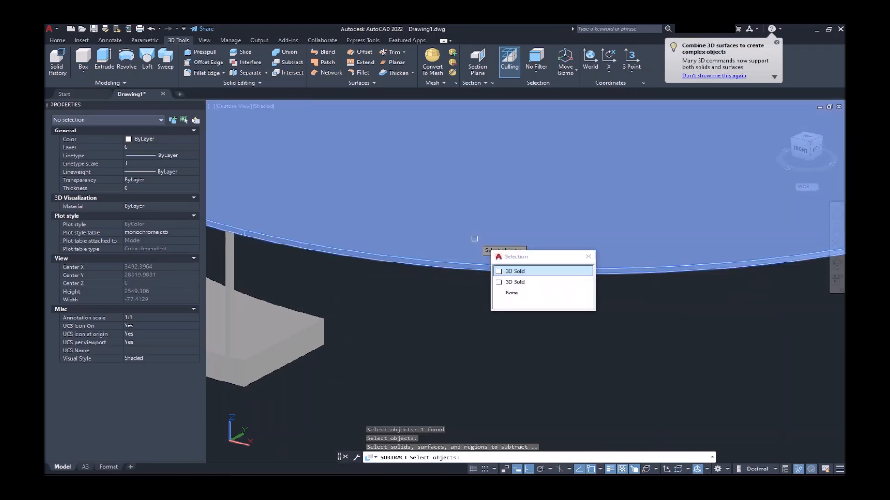
left_click(499, 283)
key("Return")
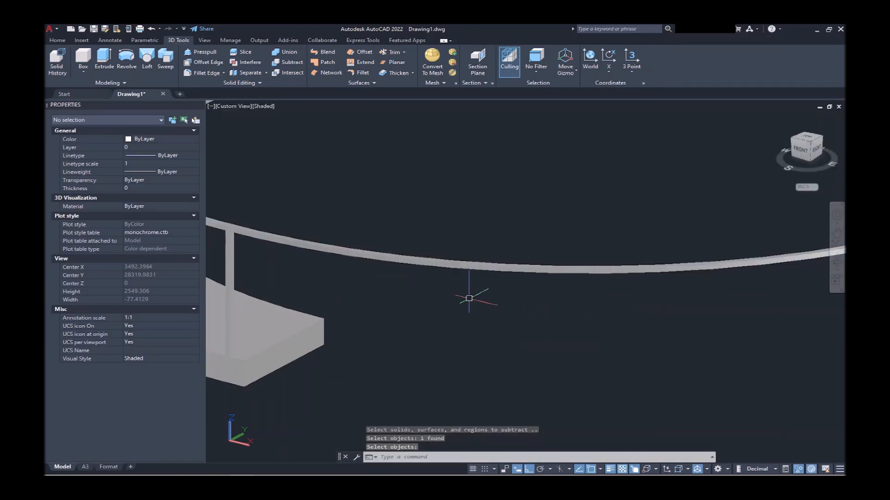
Switch to the top view and display the model in the 2D Wireframe visual style.
scroll(469, 297, "down", 6)
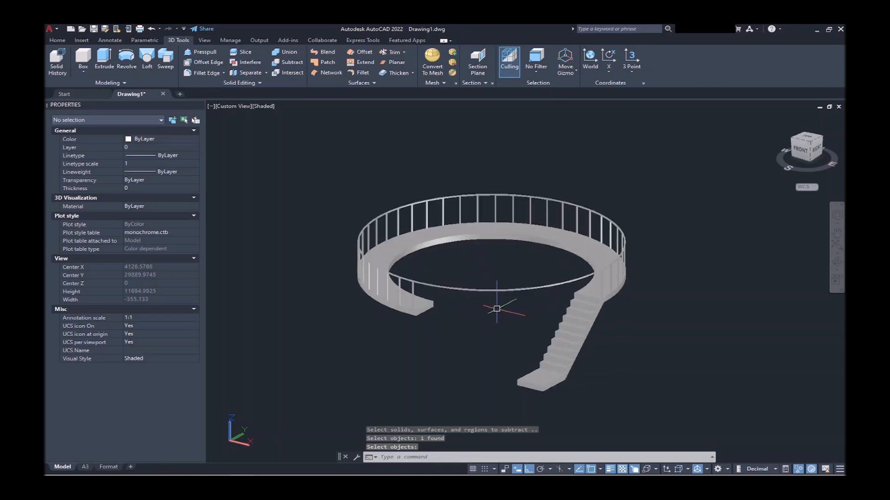
middle_click_drag(496, 309, 496, 369, "shift")
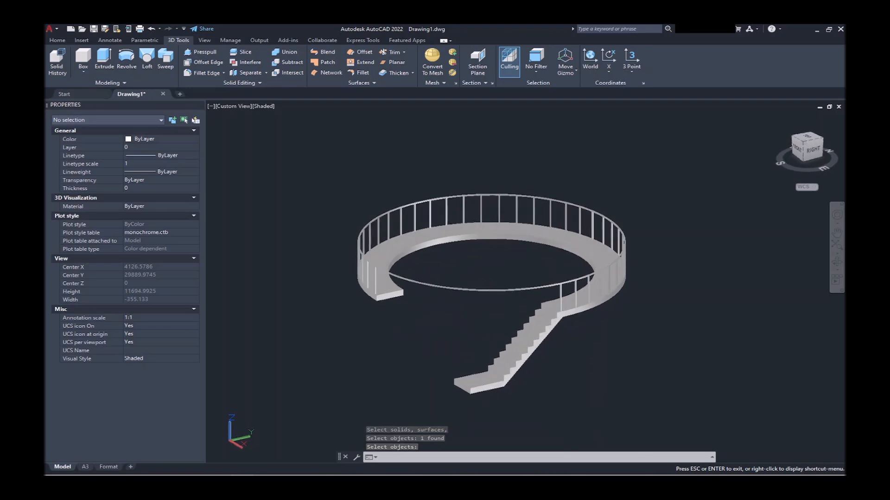
left_click(809, 140)
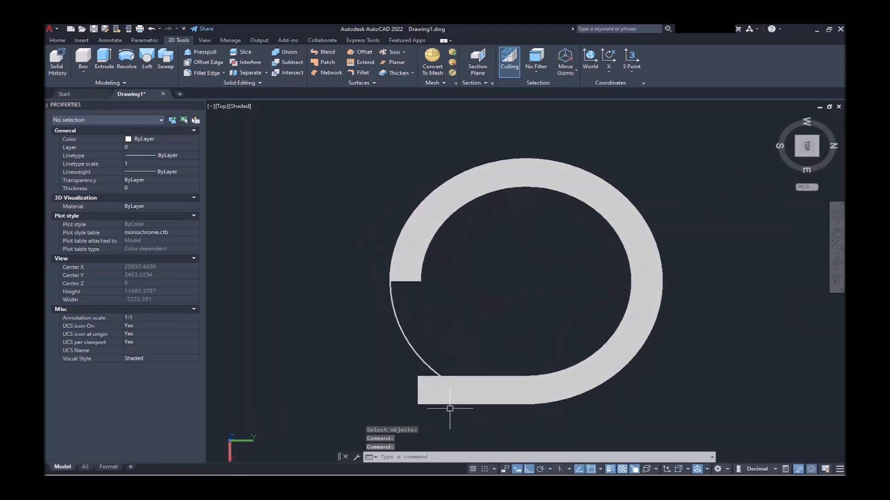
scroll(493, 418, "up", 3)
type("s")
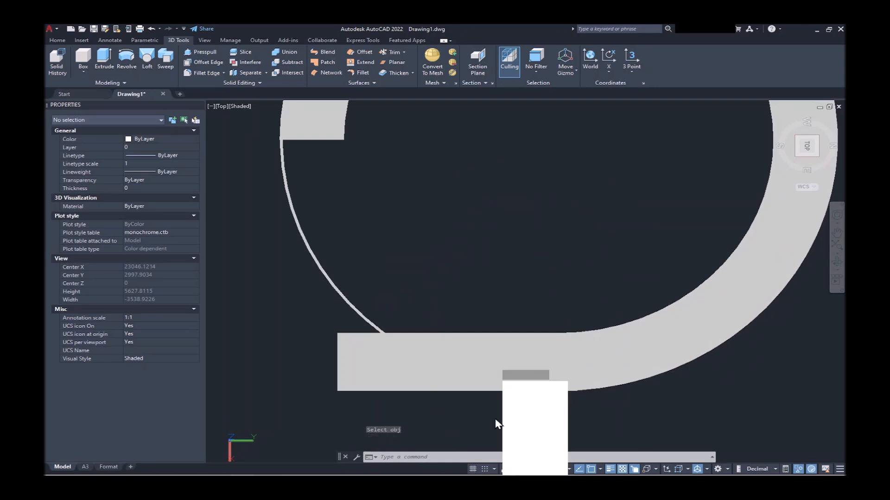
key("Return")
type("2")
key("Return")
Slice the handrail ring along the outer edge of the post at the top of the stairs, keeping both sides.
scroll(519, 411, "up", 5)
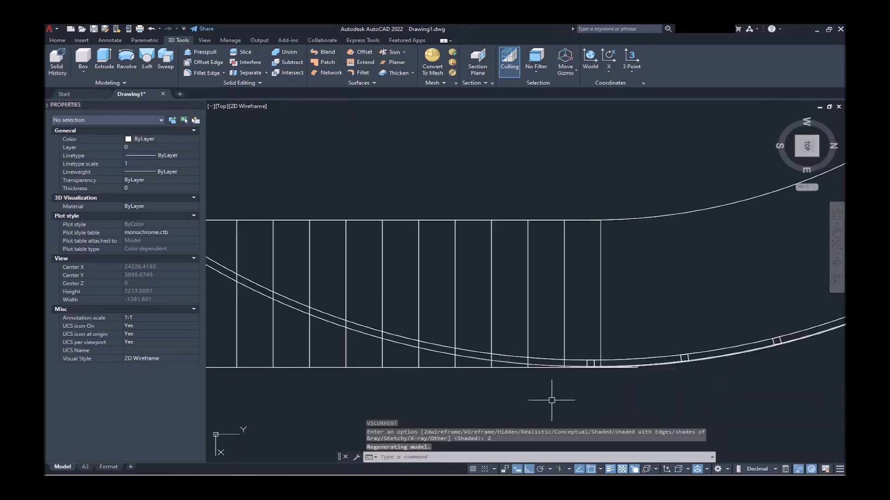
scroll(606, 363, "up", 7)
type("sl")
key("Return")
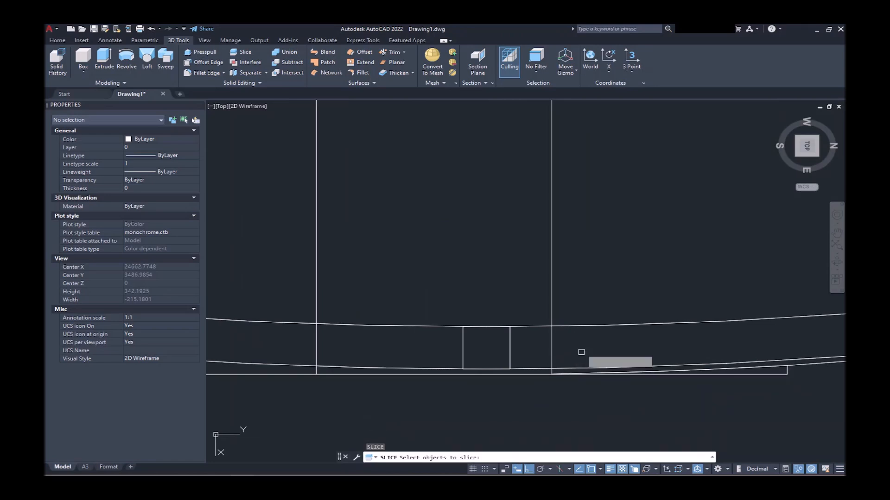
left_click(596, 324)
key("Return")
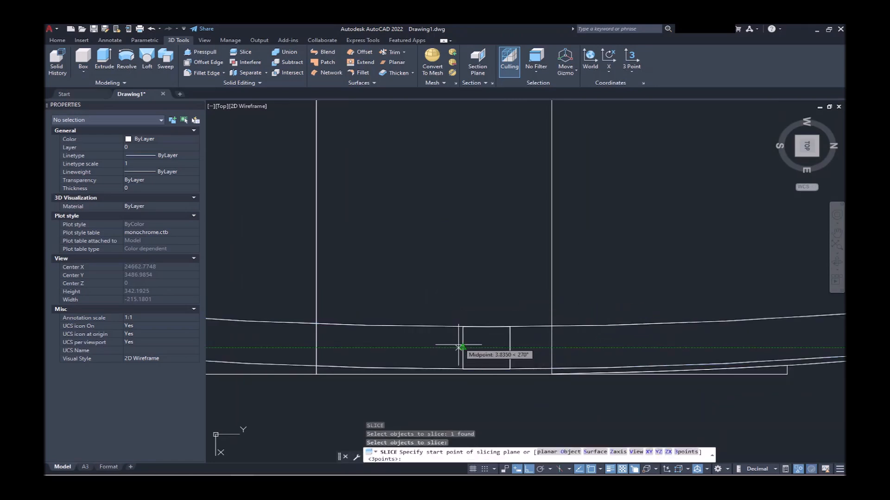
left_click(463, 334)
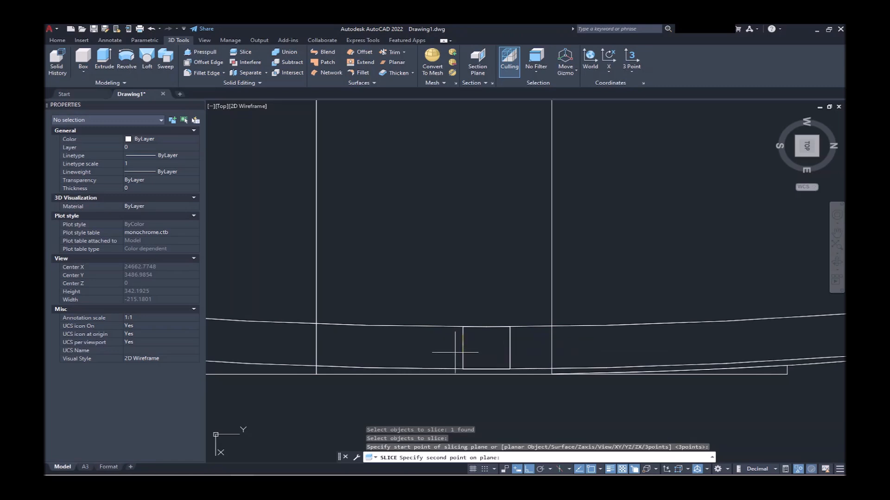
left_click(463, 352)
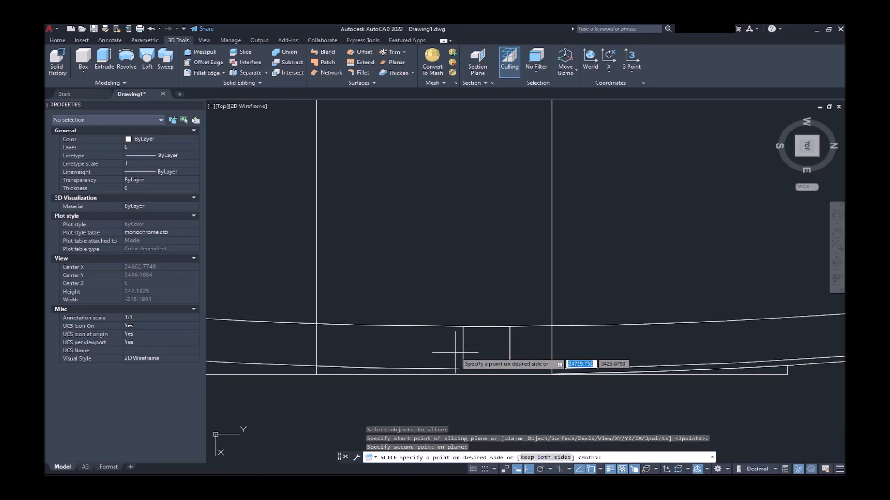
left_click(445, 325)
scroll(447, 328, "down", 5)
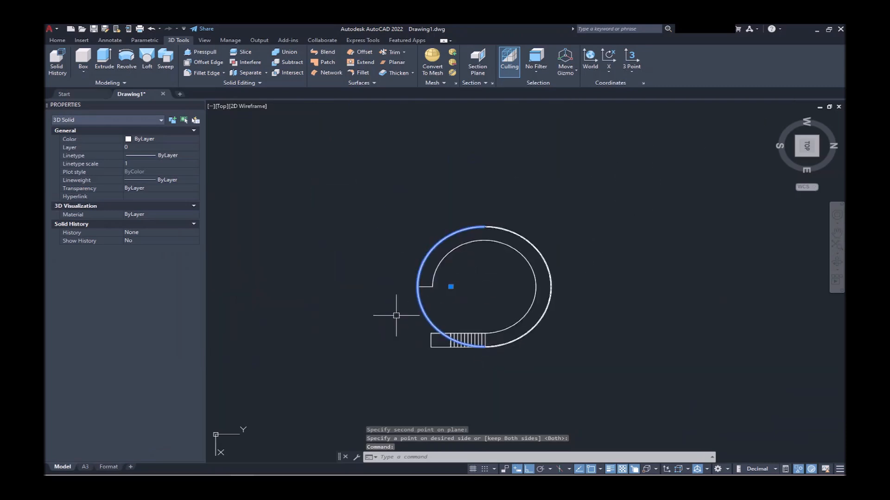
Slice the remaining half of the handrail ring along the outer edge of the post at the platform's open end, keeping both sides.
key("Escape")
scroll(417, 283, "up", 8)
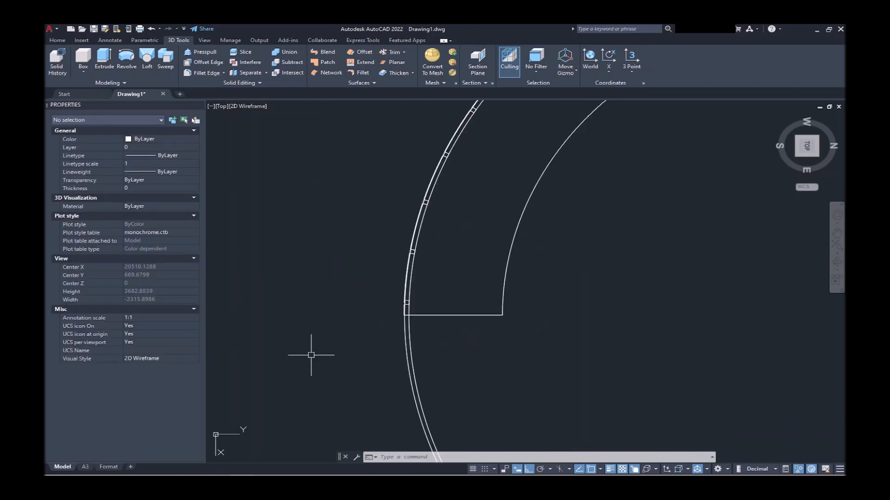
key("Return")
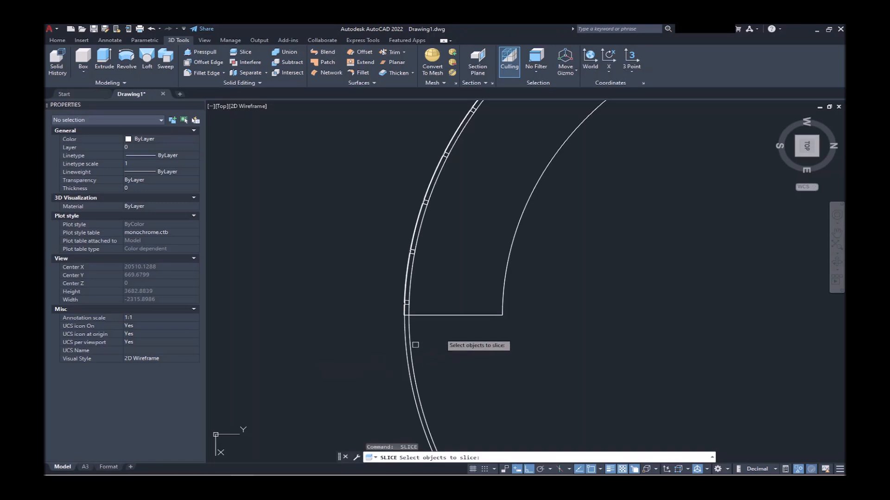
scroll(408, 324, "up", 5)
left_click(461, 331)
left_click(399, 344)
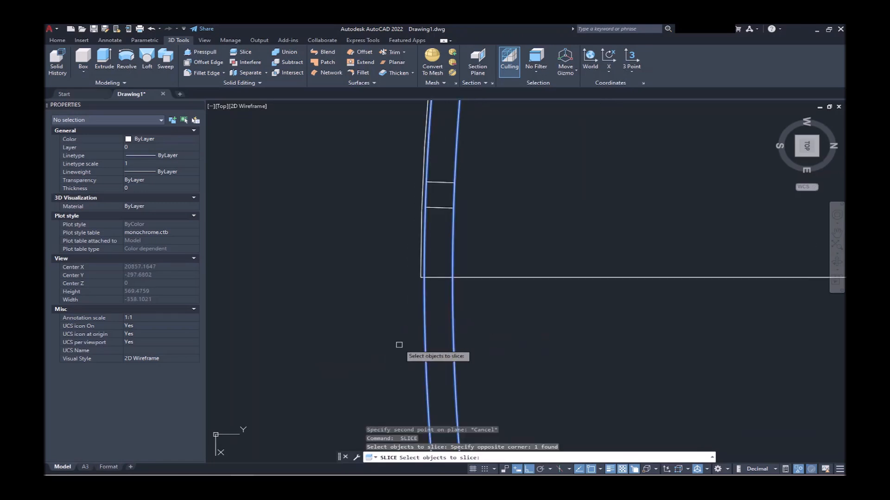
key("Return")
scroll(443, 214, "up", 5)
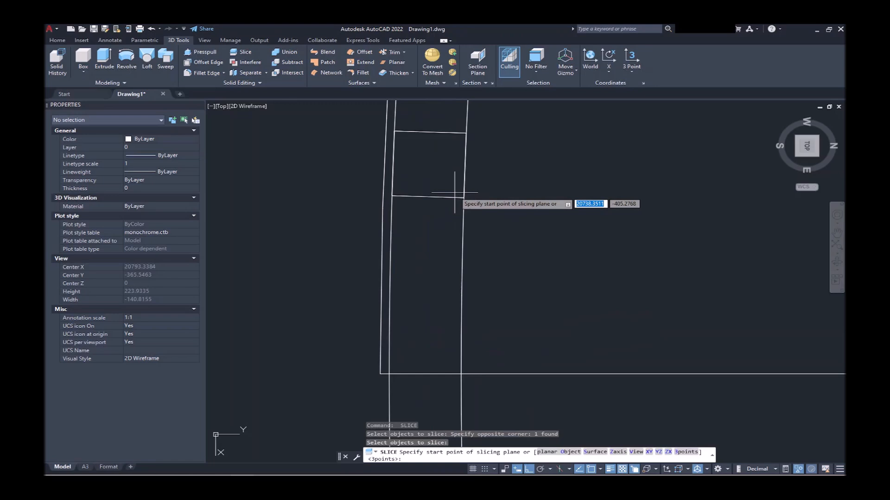
left_click(456, 199)
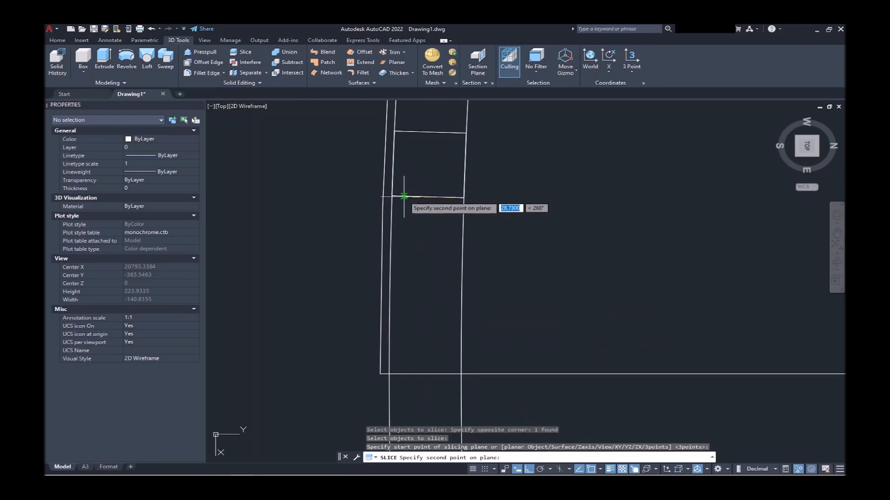
left_click(404, 196)
scroll(457, 224, "down", 10)
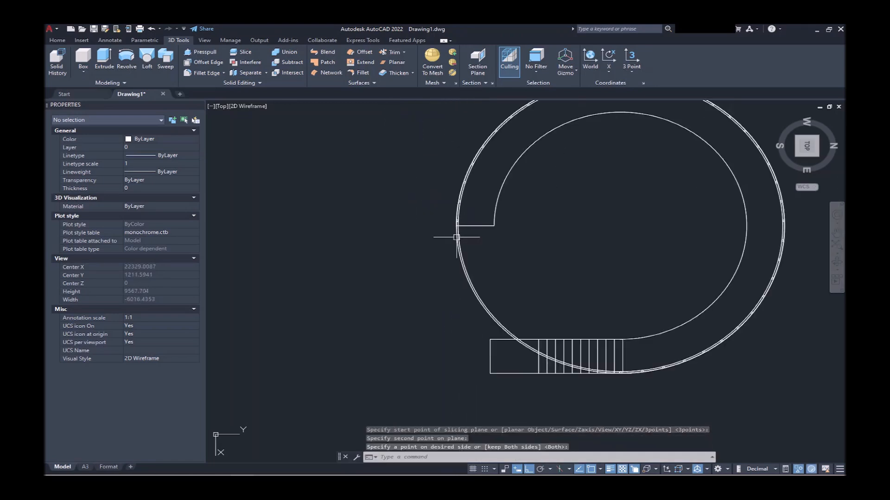
Delete the leftover handrail arc spanning the gap between the platform's open end and the stairs.
left_click(471, 267)
left_click(457, 273)
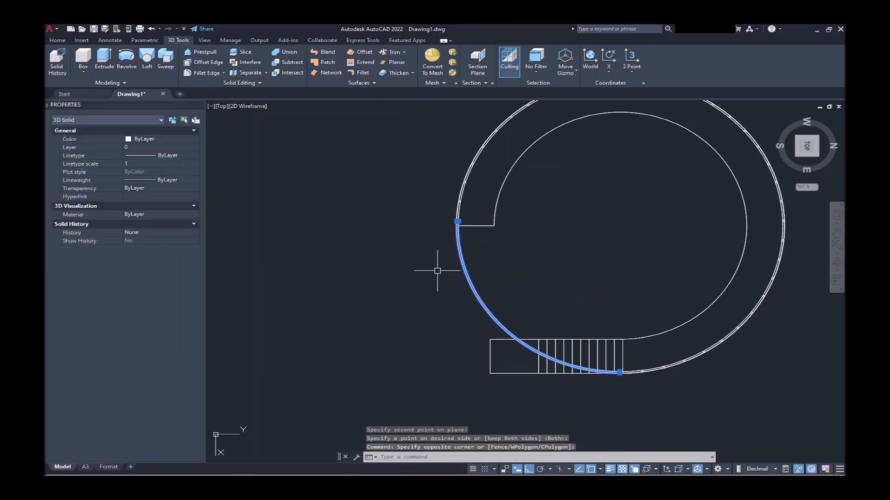
key("Return")
Switch to the Shaded visual style and show the platform with its trimmed handrail from an angle.
type("vs")
key("Return")
type("s")
key("Return")
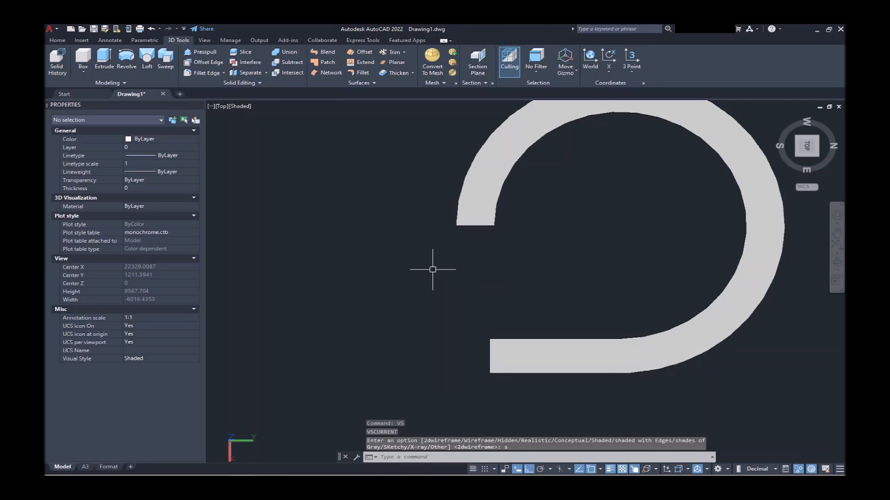
middle_click_drag(457, 291, 554, 195, "shift")
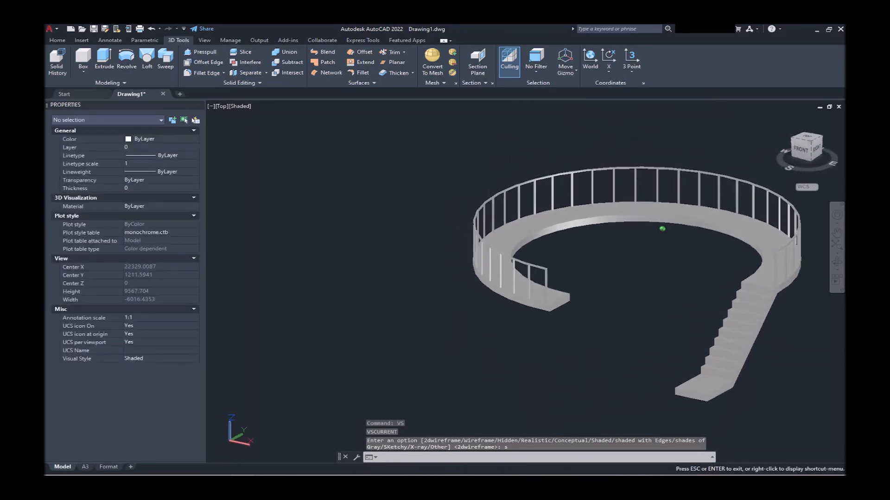
Union the two remaining handrail arcs on the platform posts into a single solid.
left_click(704, 167)
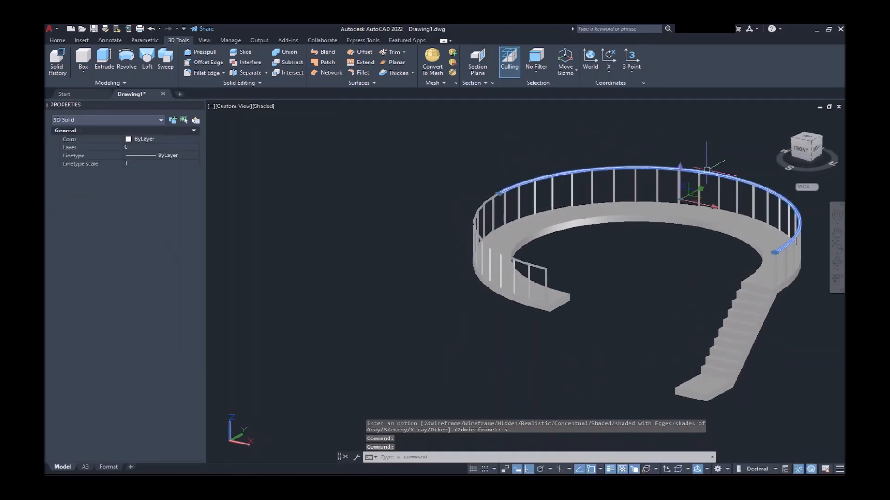
left_click(480, 204)
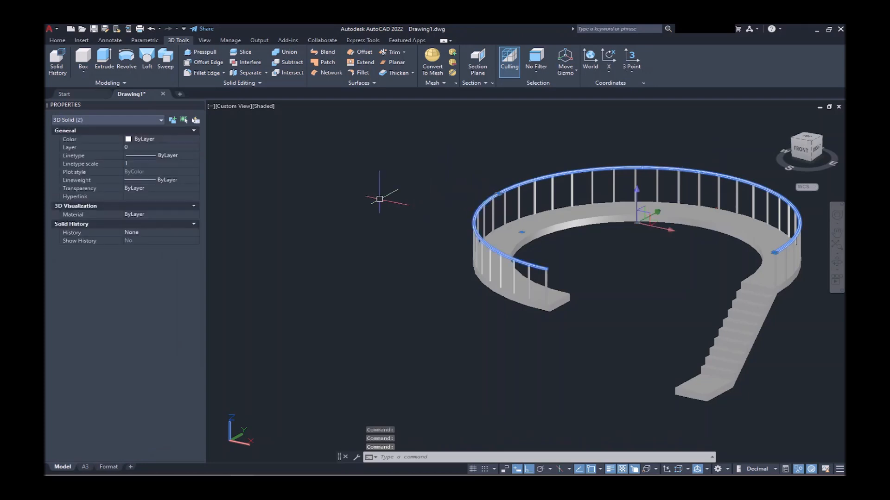
key("Escape")
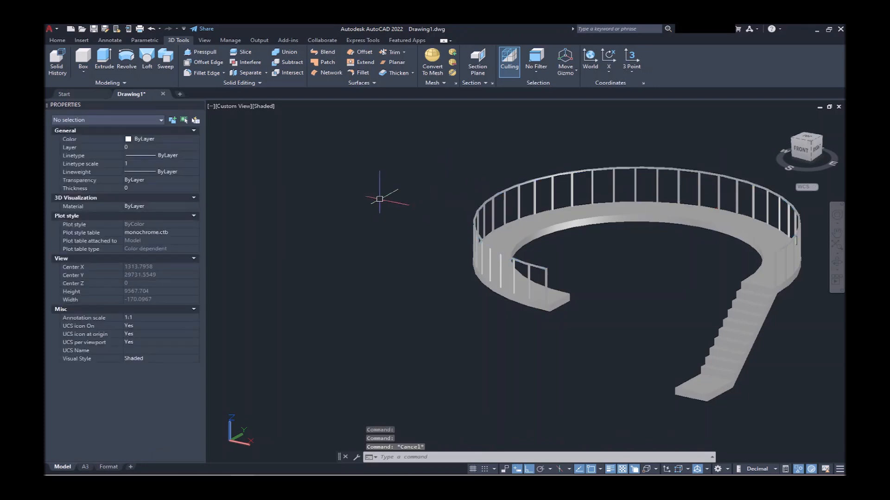
key("Return")
left_click(475, 211)
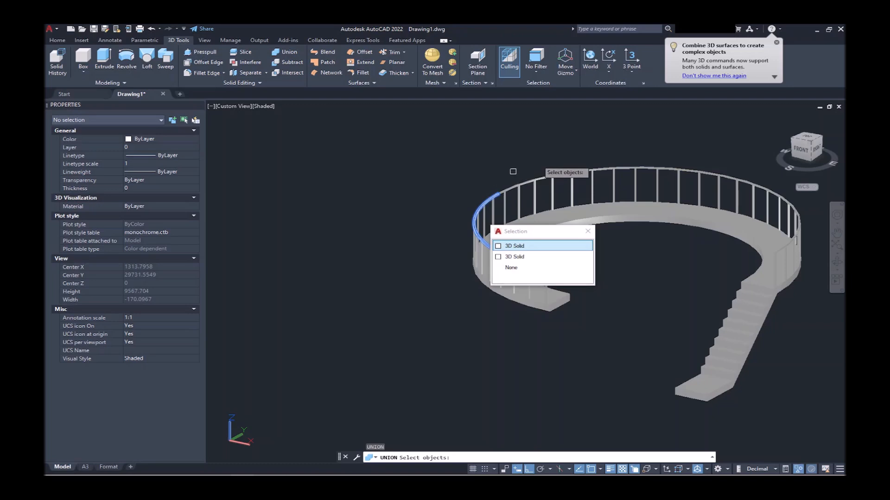
left_click(564, 172)
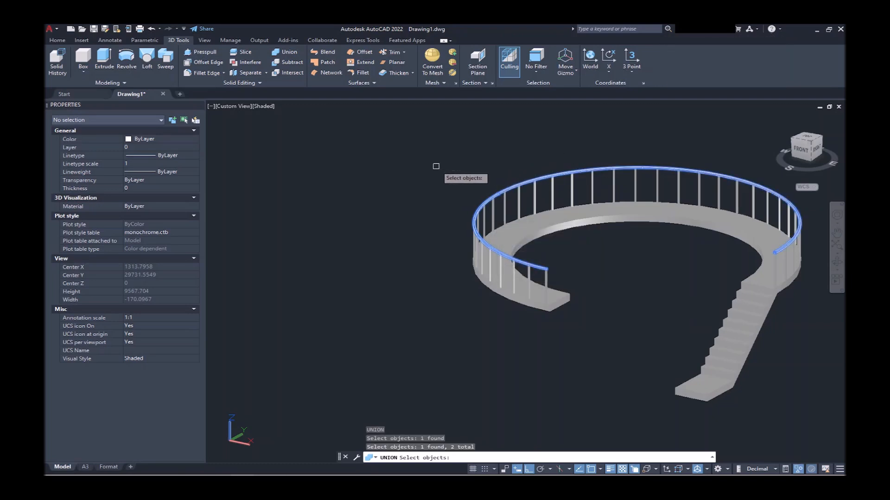
key("Return")
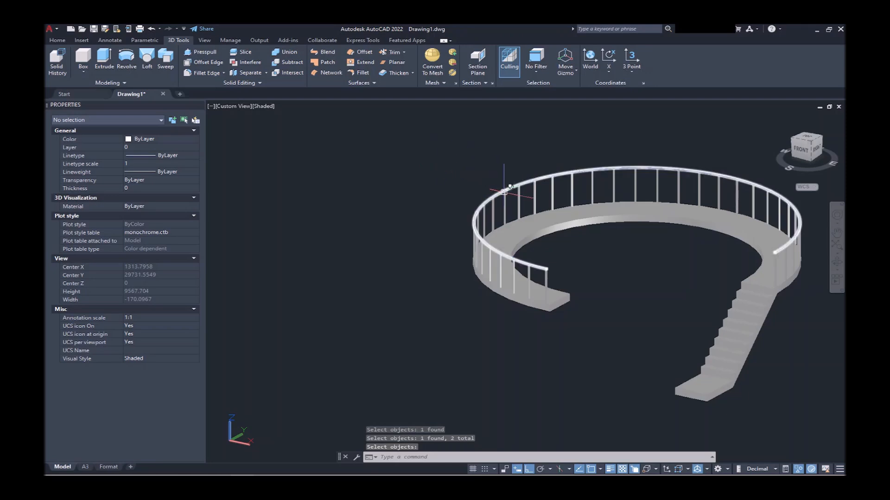
Copy the curved handrail straight down by 490 to form a middle rail between the platform posts.
middle_click_drag(627, 224, 526, 230, "shift")
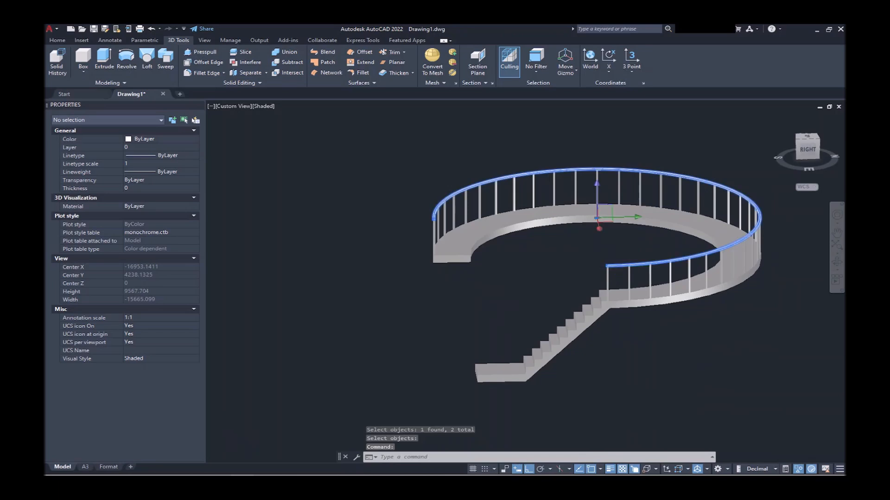
left_click(608, 261)
scroll(575, 264, "up", 2)
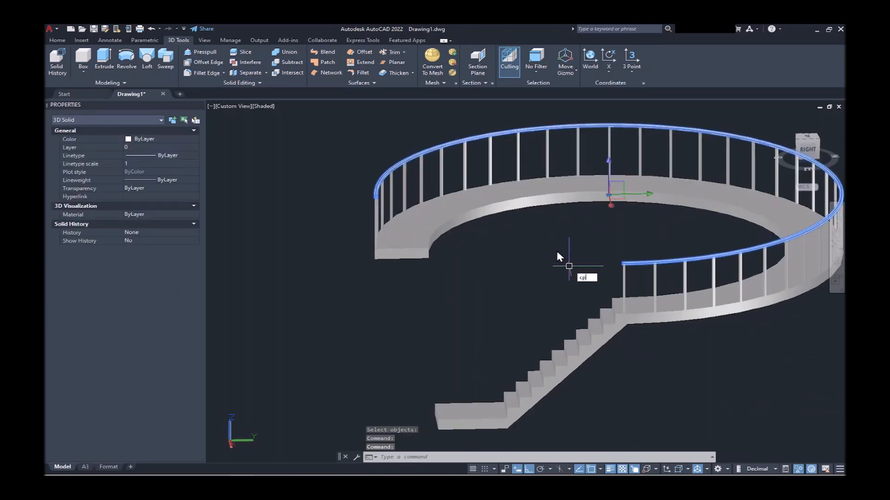
key("Return")
left_click(559, 252)
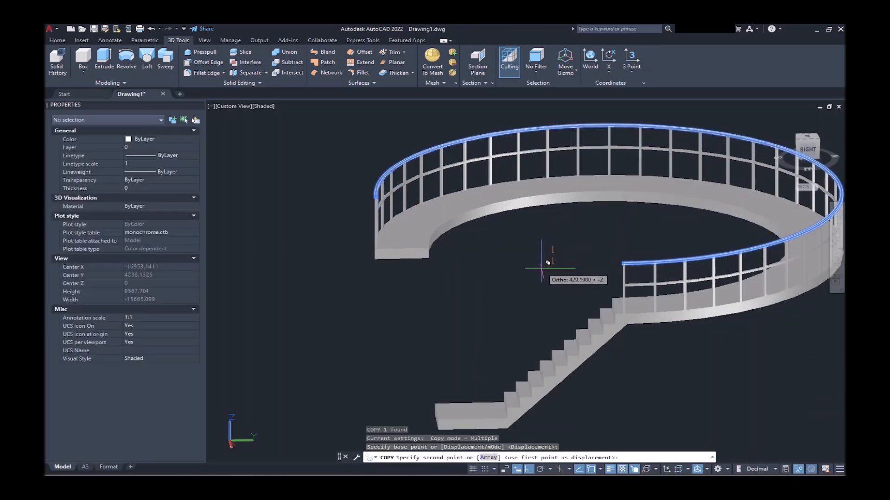
type("490")
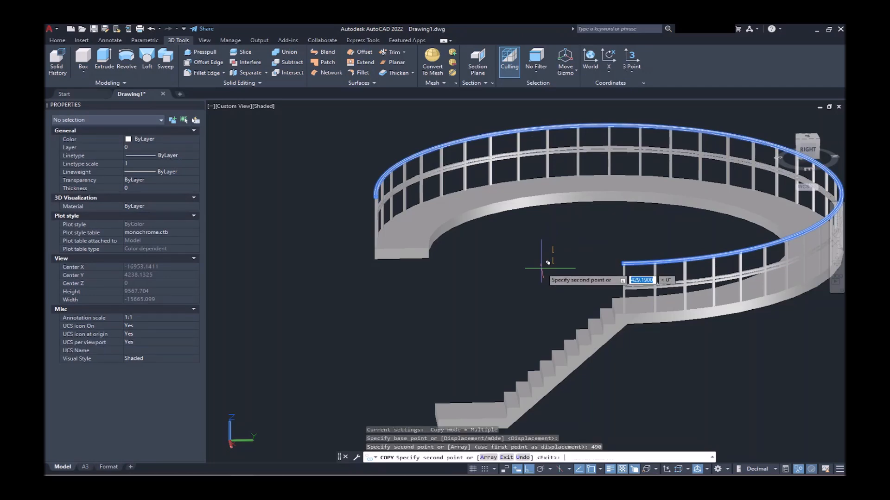
key("Return")
key("Return")
Switch to the top view in 2D Wireframe and show the post at the platform's open end up close.
middle_click_drag(542, 271, 463, 320, "shift")
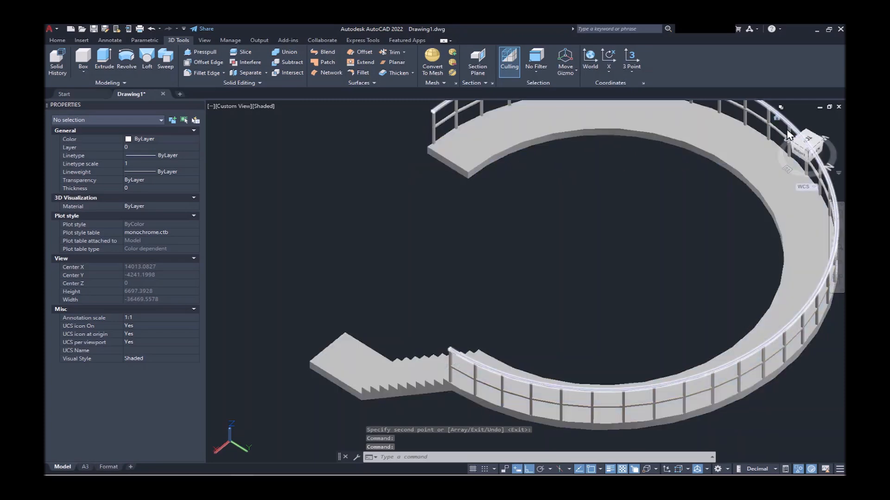
left_click(805, 142)
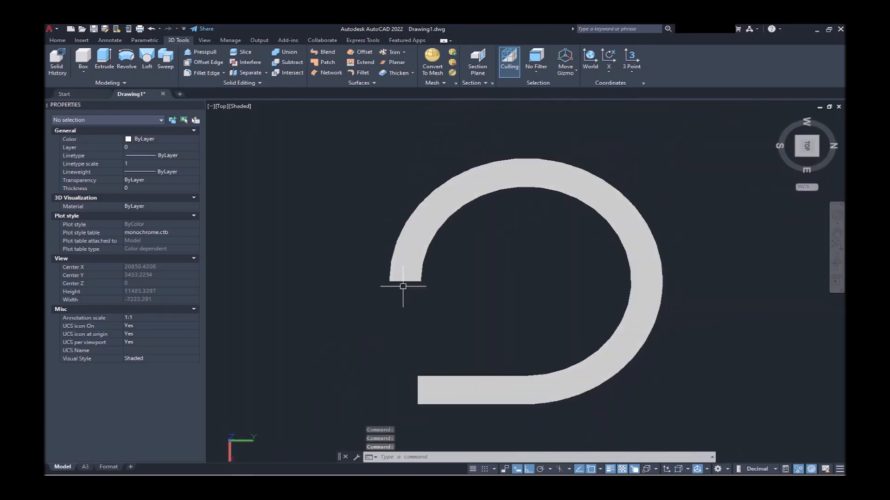
scroll(402, 289, "up", 7)
key("Return")
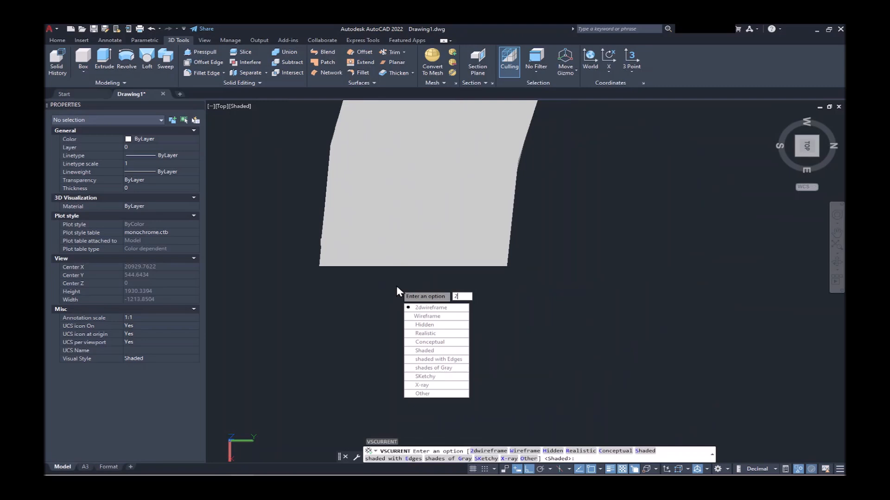
type("2")
key("Return")
scroll(360, 244, "up", 5)
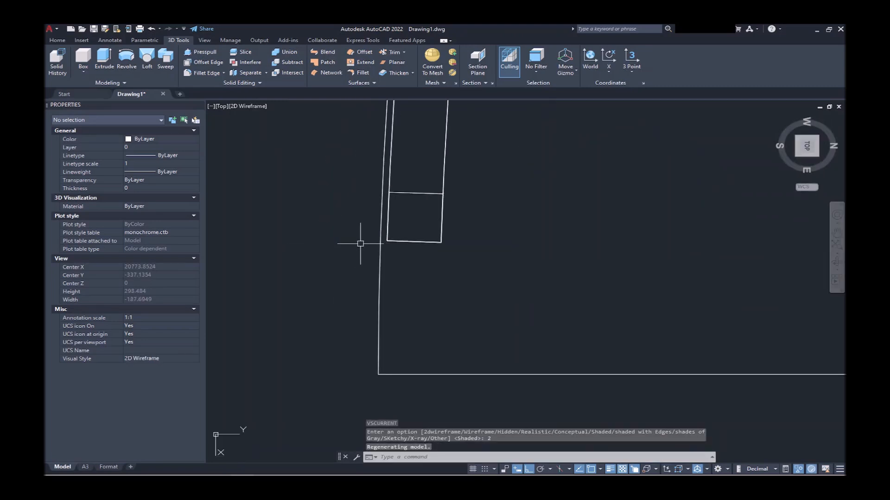
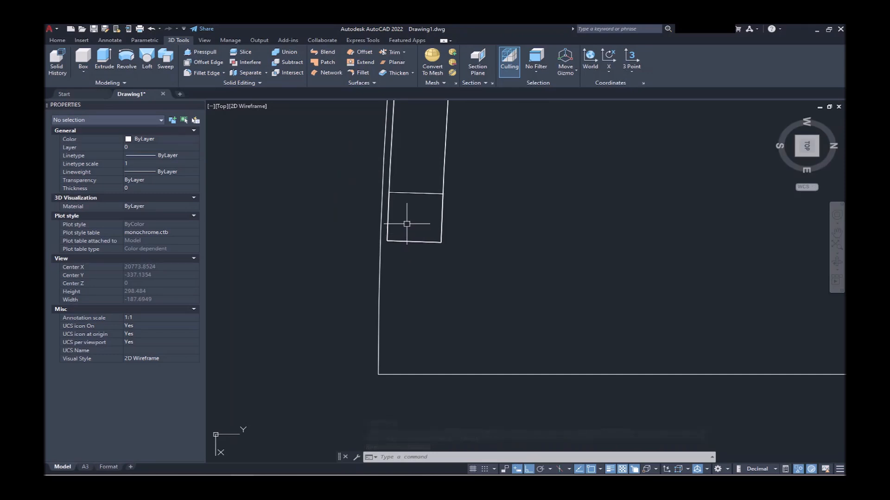
Define a new UCS with its origin and X axis on the end post's outer edge and Y along the handrail.
type("ucs")
key("Return")
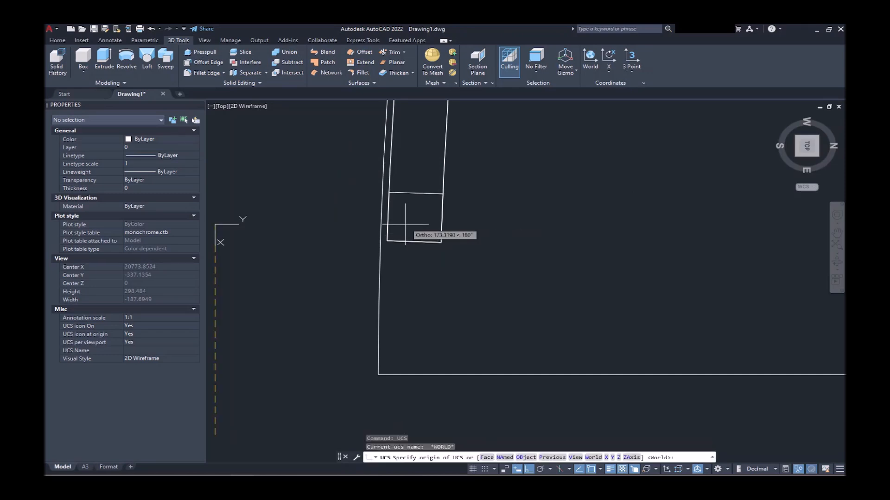
left_click(396, 241)
left_click(434, 242)
left_click(418, 163)
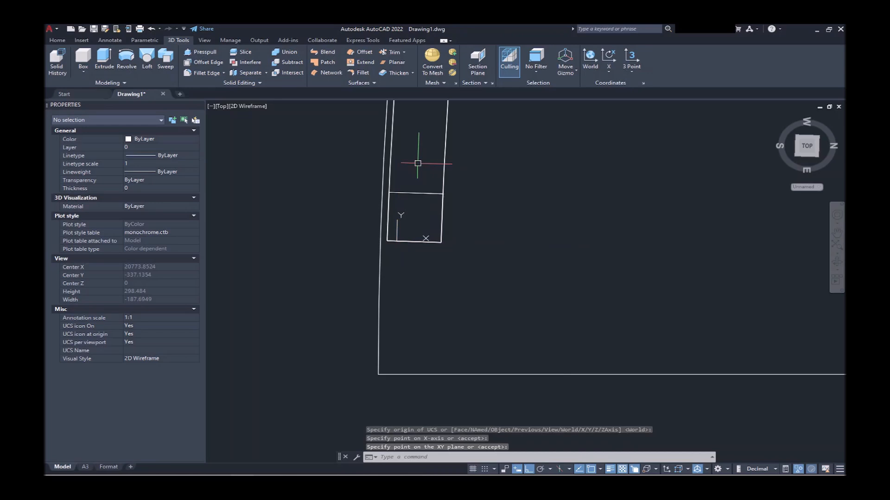
Copy the end post across the platform's open end as an array of 4 items fitted over 850 along the X axis.
scroll(260, 163, "down", 5)
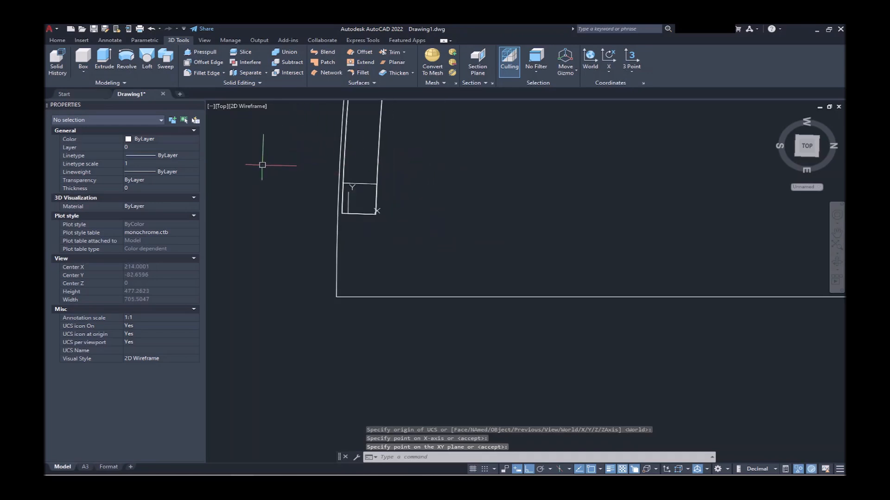
left_click(261, 163)
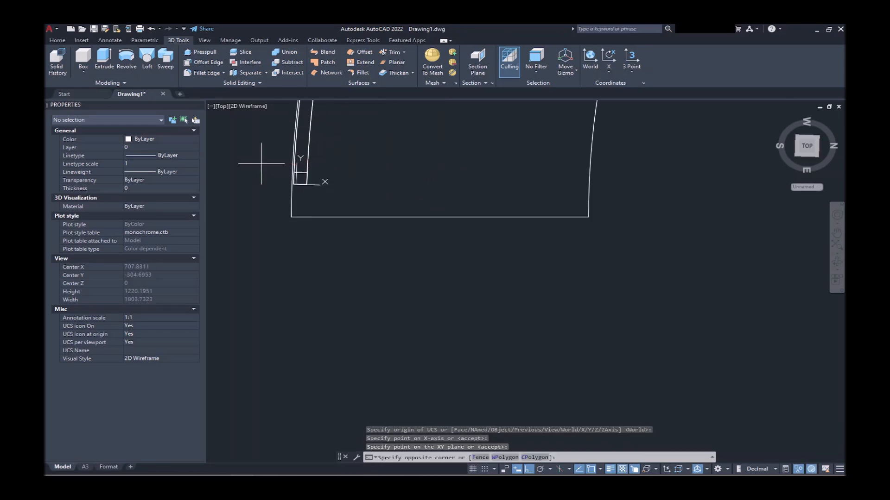
left_click(319, 199)
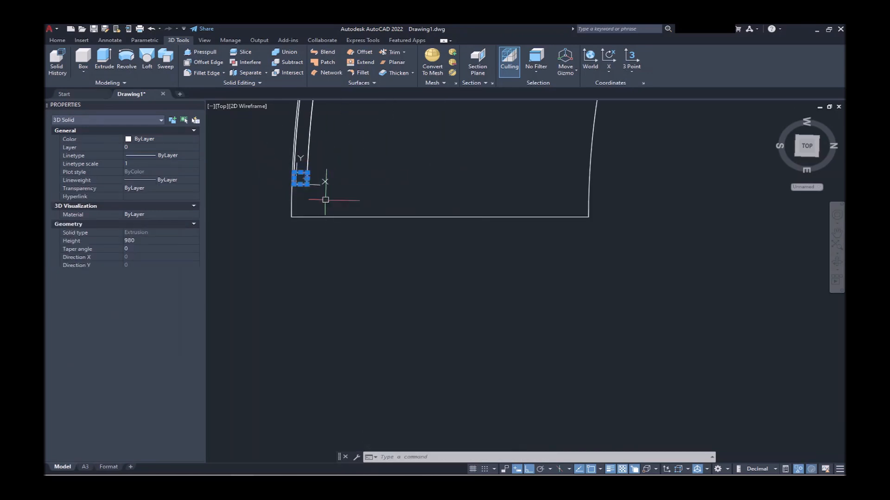
key("Return")
left_click(310, 233)
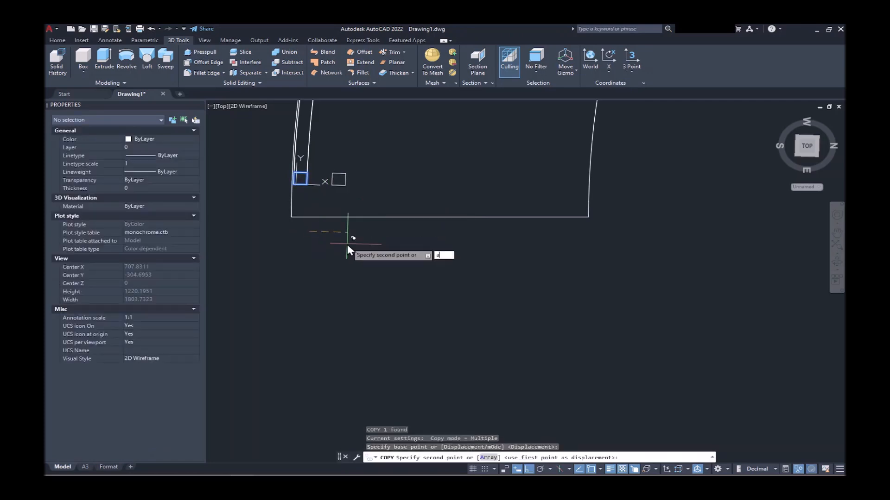
key("Return")
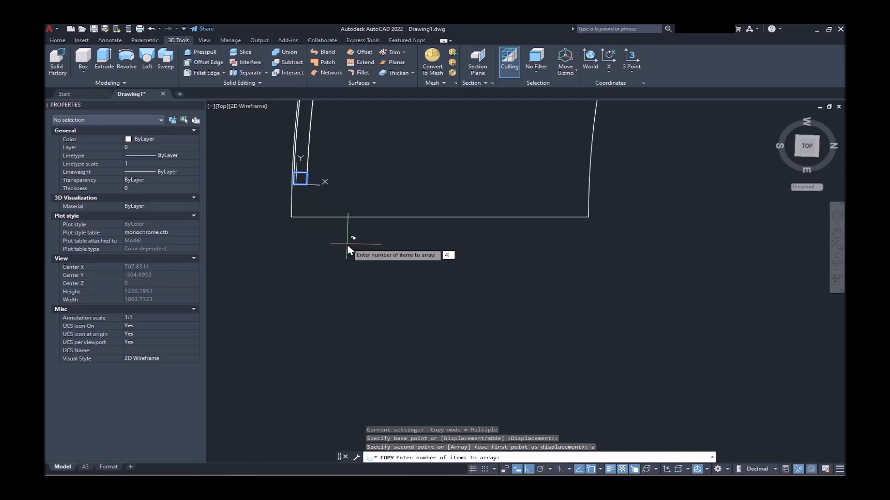
key("Return")
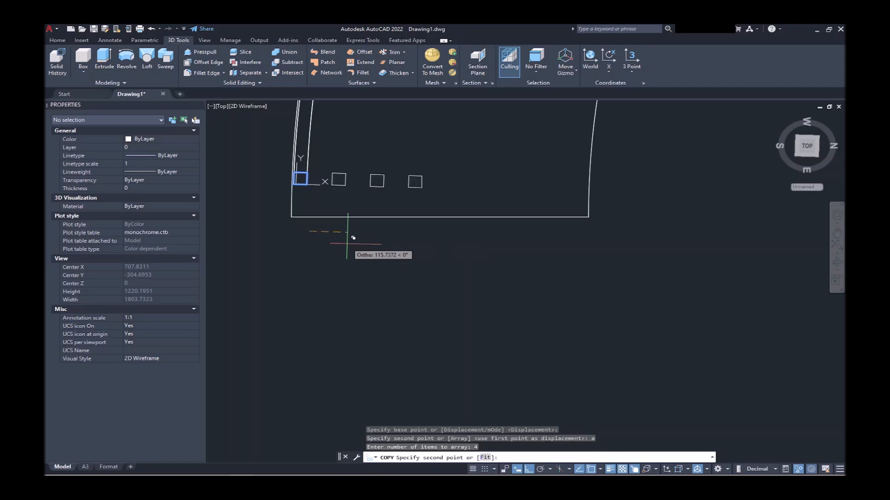
key("Return")
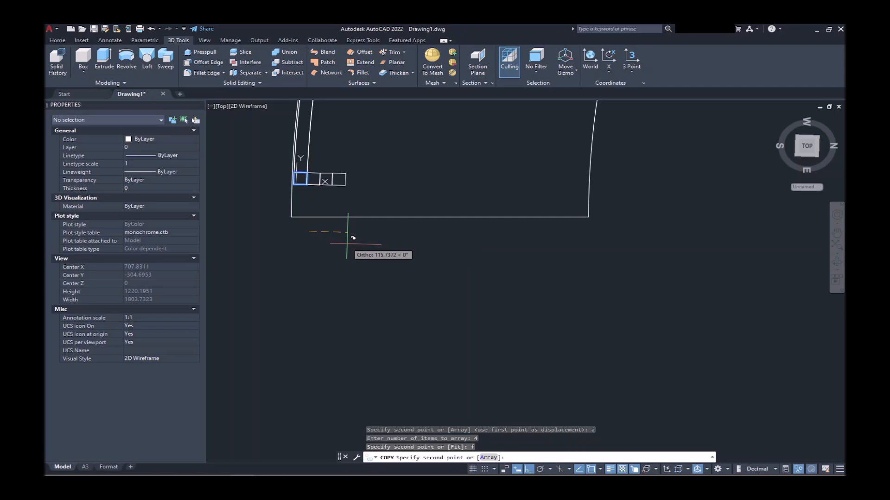
type("850")
key("Return")
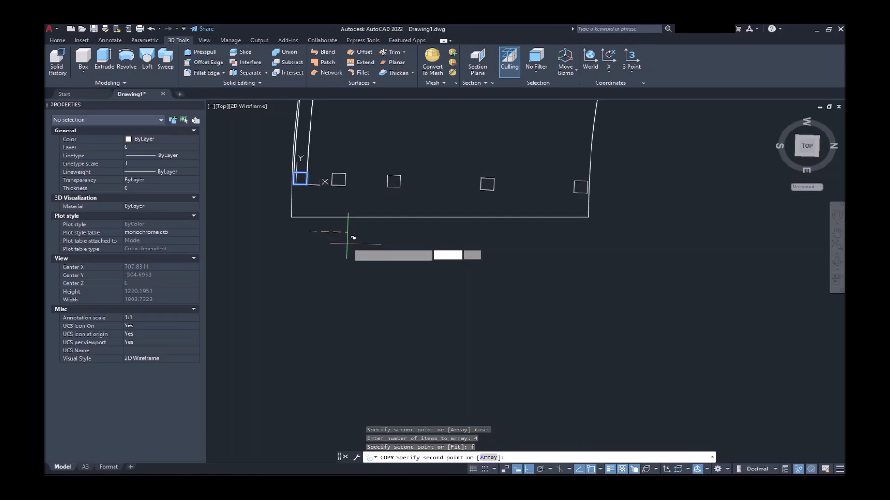
key("Return")
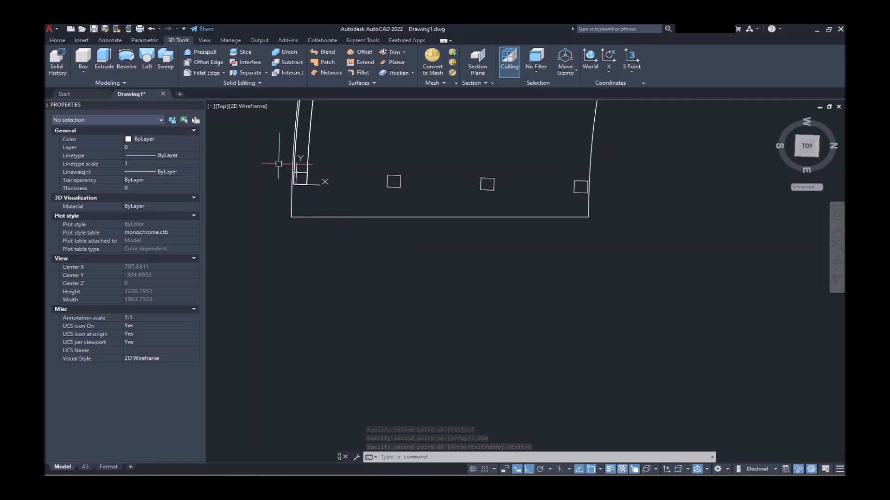
Draw a rectangle across the platform's open end, from the first post's outer corner to the last post's opposite outer corner.
type("rec")
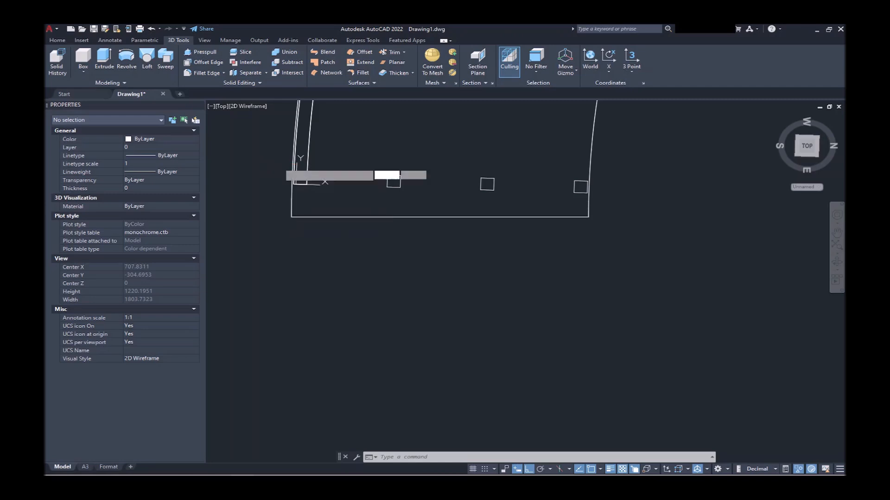
key("Return")
scroll(296, 176, "up", 5)
left_click(311, 178)
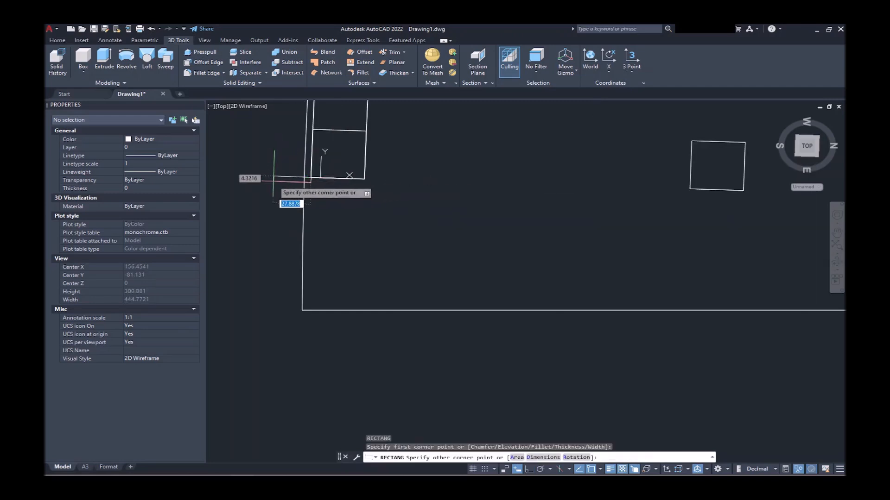
scroll(274, 181, "down", 6)
scroll(586, 178, "up", 6)
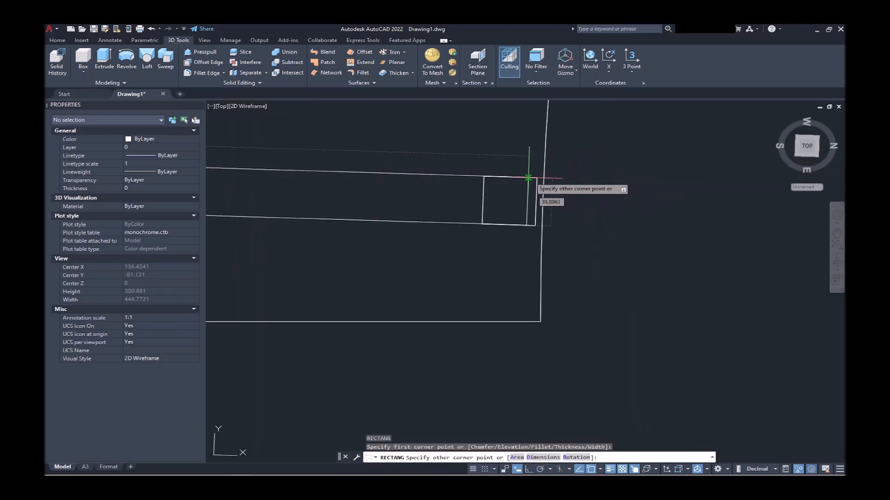
left_click(536, 178)
Set the elevation of the new rectangle across the end posts to 15000.
left_click(477, 175)
left_click(141, 291)
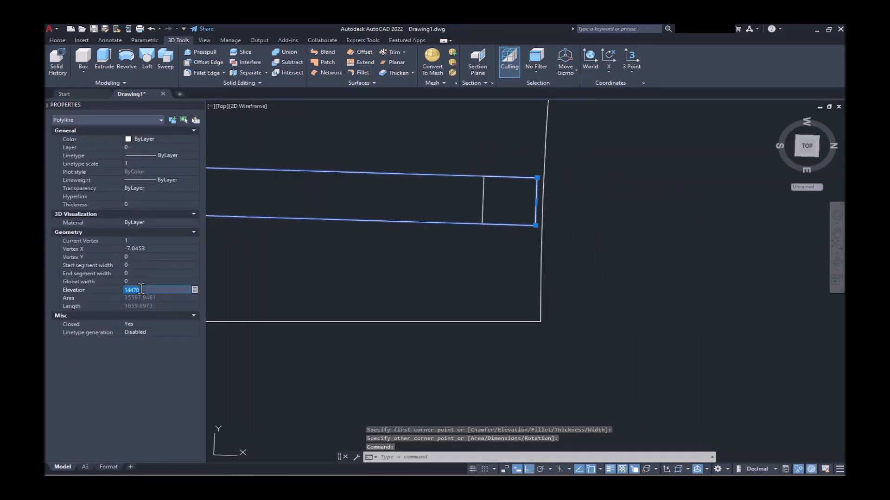
type("15000")
key("Return")
Extrude the rectangle by 40 to form the top rail across the platform's open end.
scroll(609, 189, "down", 9)
middle_click_drag(607, 190, 632, 138, "shift")
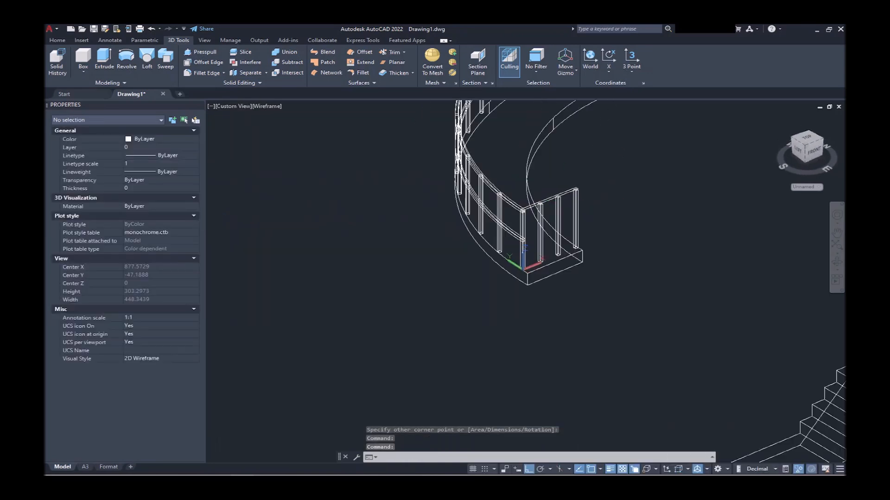
scroll(574, 201, "up", 8)
scroll(574, 200, "down", 4)
scroll(452, 264, "up", 5)
type("ext")
key("Return")
type("40")
key("Return")
scroll(391, 280, "down", 5)
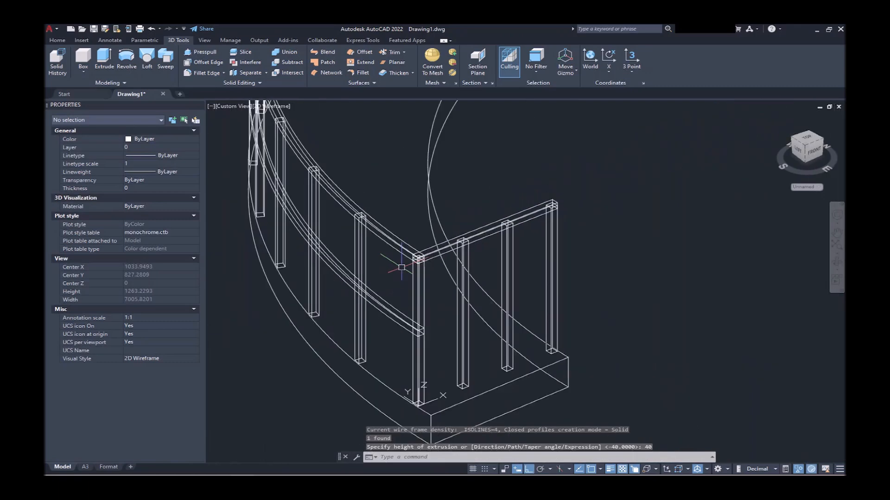
Copy the open end's top rail straight down by 490 to form the middle rail.
left_click(495, 228)
type("cp")
key("Return")
left_click(663, 215)
type("490")
key("Return")
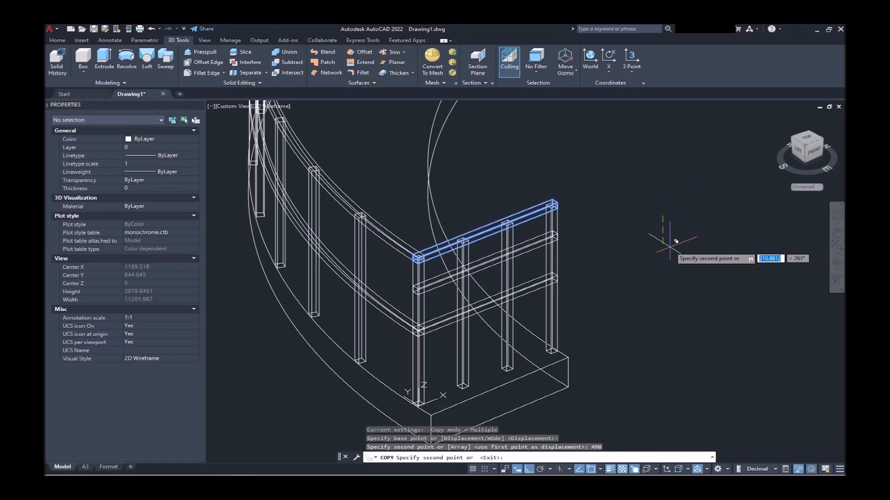
key("Return")
Switch to the Shaded visual style and examine the railing around the whole curved platform.
type("vs")
key("Return")
type("s")
key("Return")
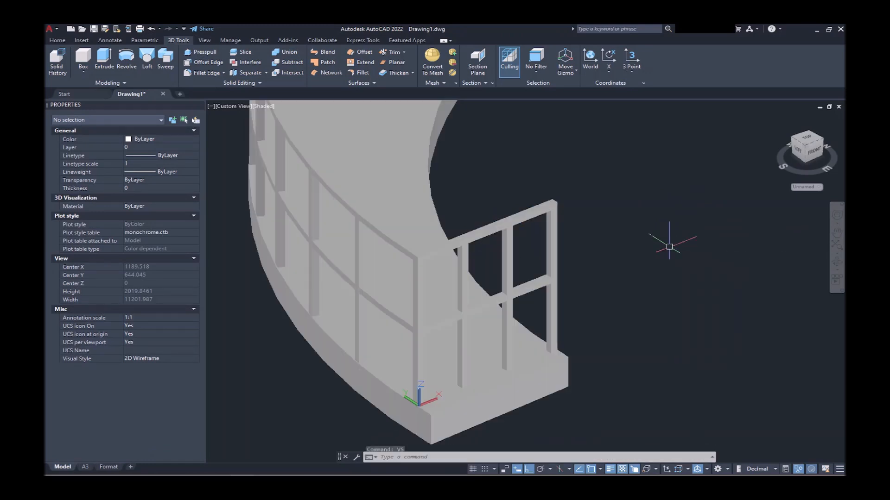
scroll(548, 241, "down", 8)
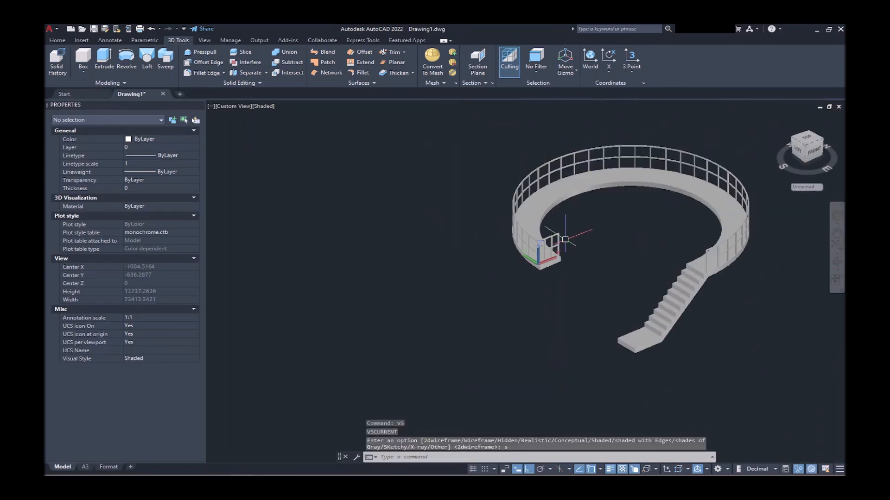
middle_click_drag(628, 237, 588, 239, "shift")
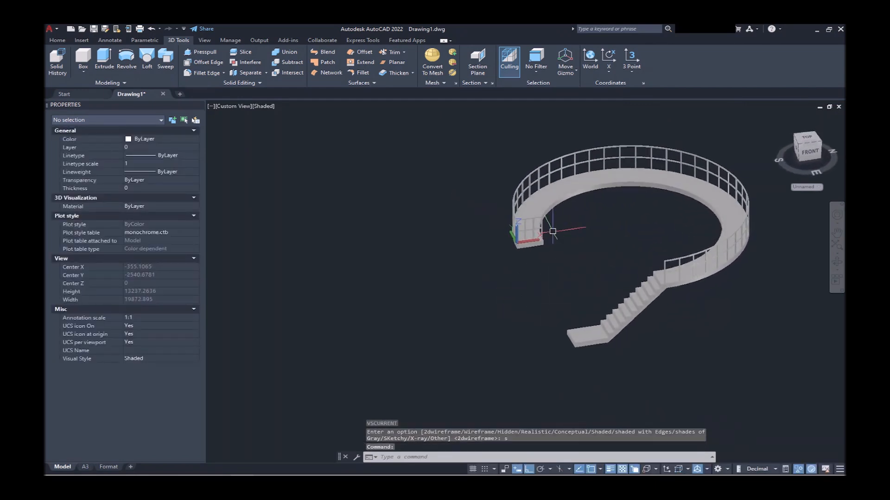
scroll(659, 209, "up", 3)
middle_click_drag(593, 223, 571, 233)
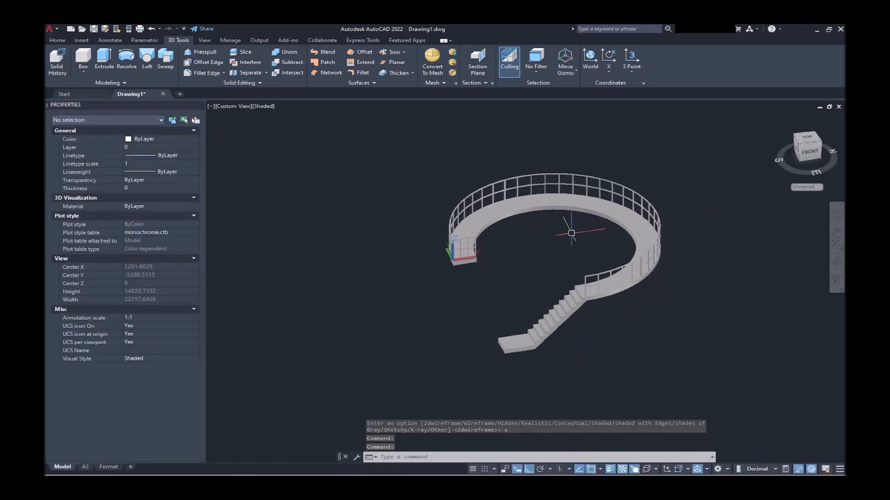
End the object isolation to show the rest of the staircase and reset the UCS to World.
type("unis")
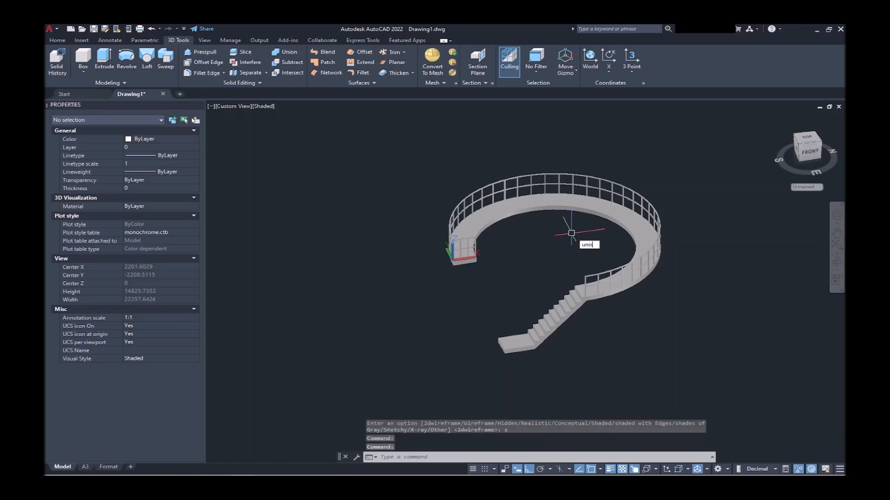
key("Return")
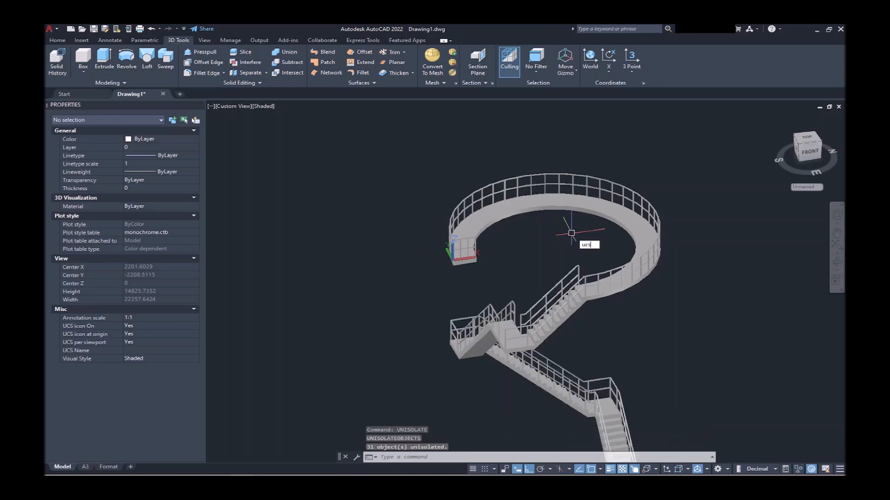
key("Return")
type("w")
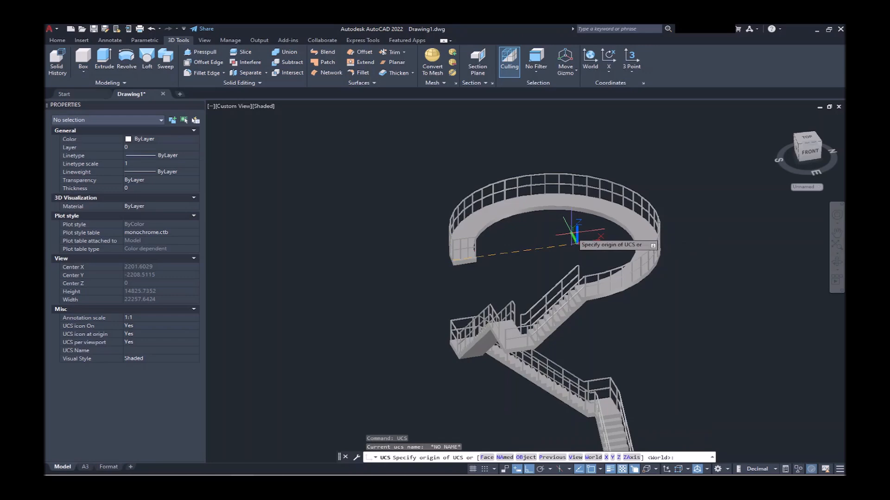
key("Return")
Switch to the front view and show the lowest landing with its railing up close.
scroll(568, 243, "down", 2)
scroll(562, 228, "up", 1)
middle_click(562, 228)
middle_click(562, 229)
middle_click_drag(500, 340, 541, 350, "shift")
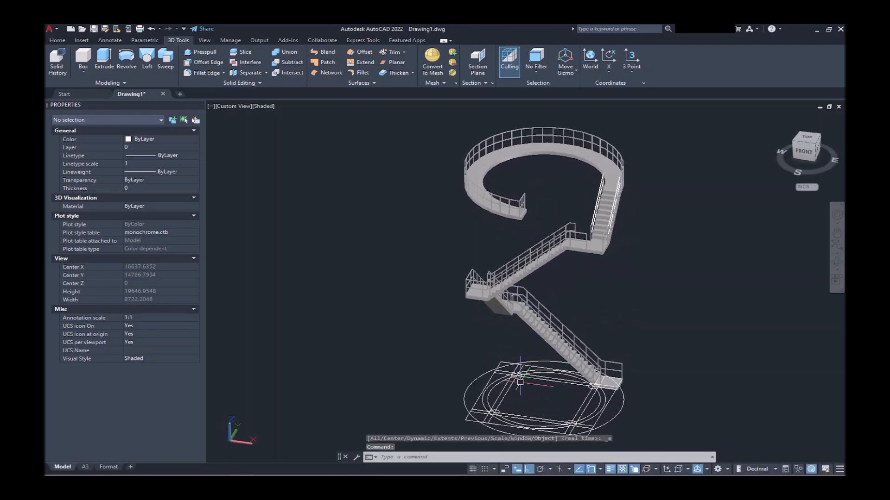
scroll(589, 390, "up", 4)
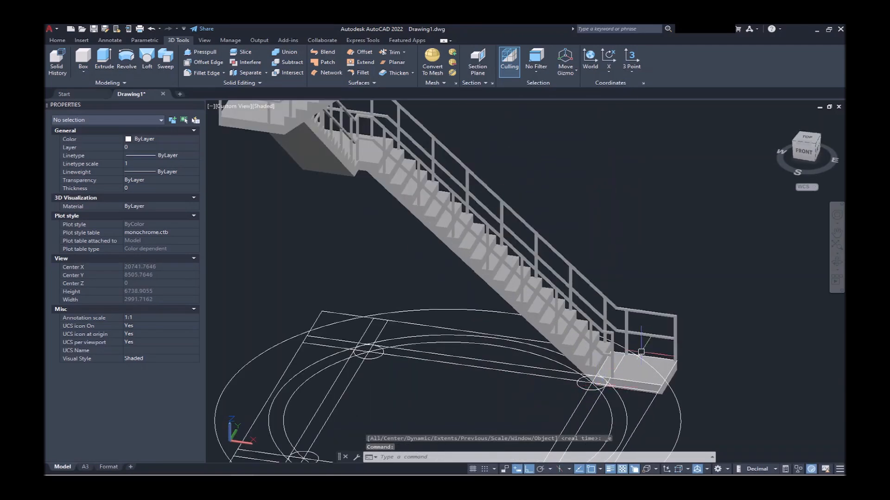
left_click(803, 153)
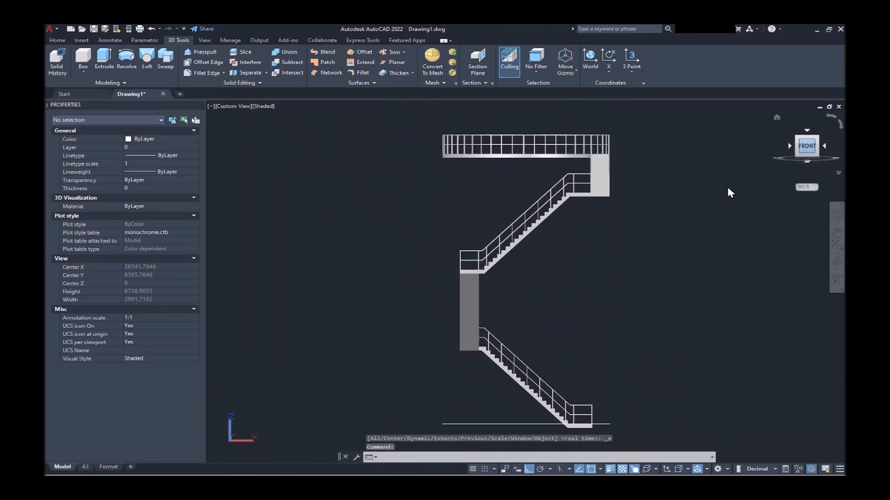
scroll(582, 422, "up", 3)
scroll(582, 422, "up", 4)
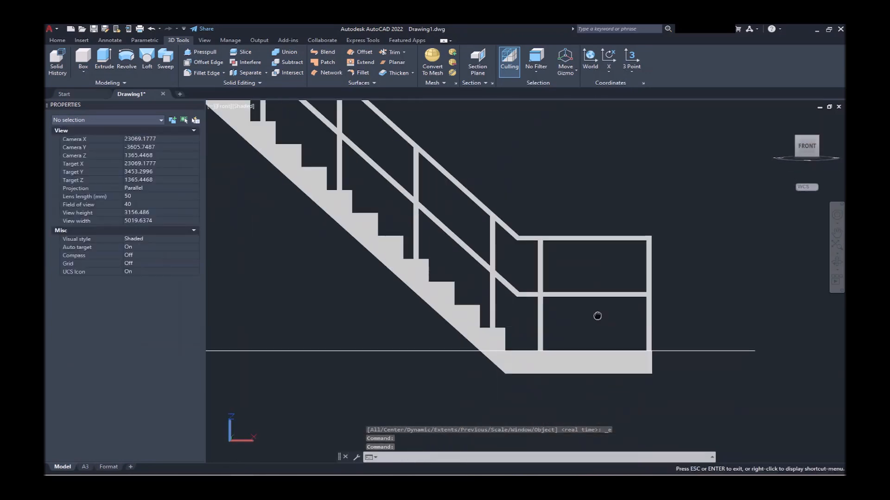
scroll(491, 348, "up", 1)
Set the visual style to 2D Wireframe and align the UCS with the current view.
type("s")
key("Return")
type("2")
key("Return")
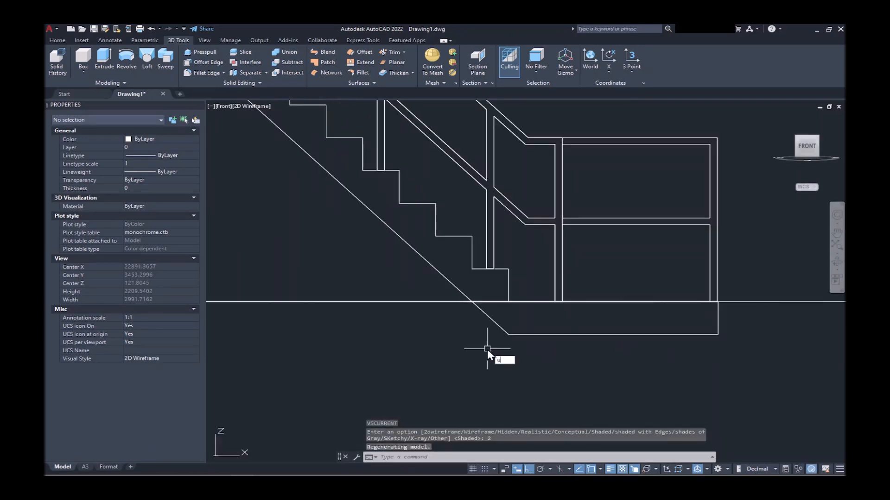
type("ucs")
key("Return")
type("v")
key("Return")
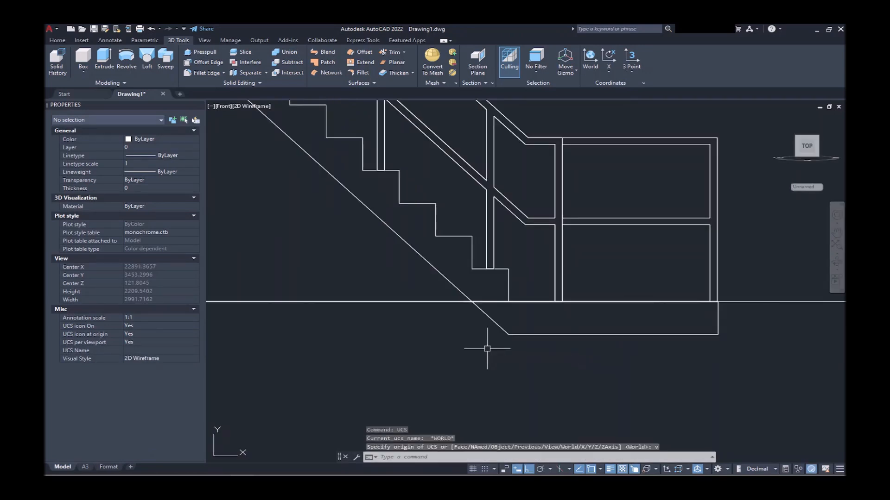
Slice the lowest flight along the ground line, keeping both sides, and erase the landing portion below it.
key("Return")
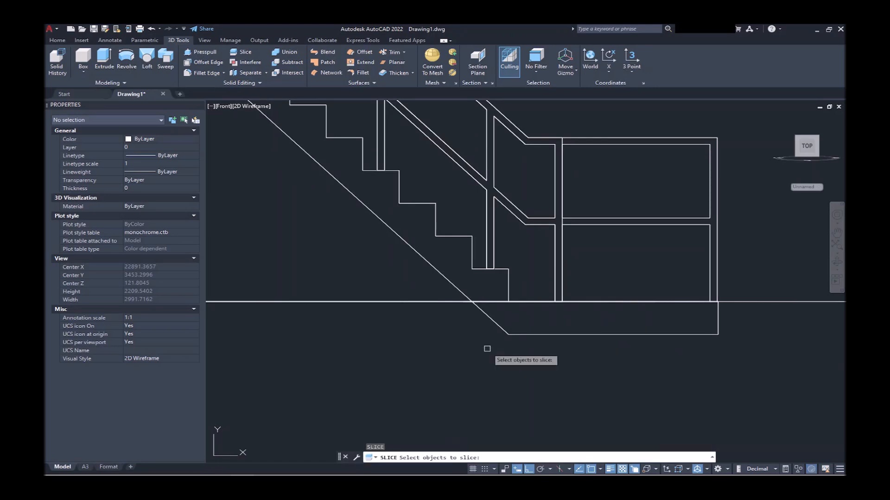
left_click(492, 283)
key("Return")
left_click(628, 325)
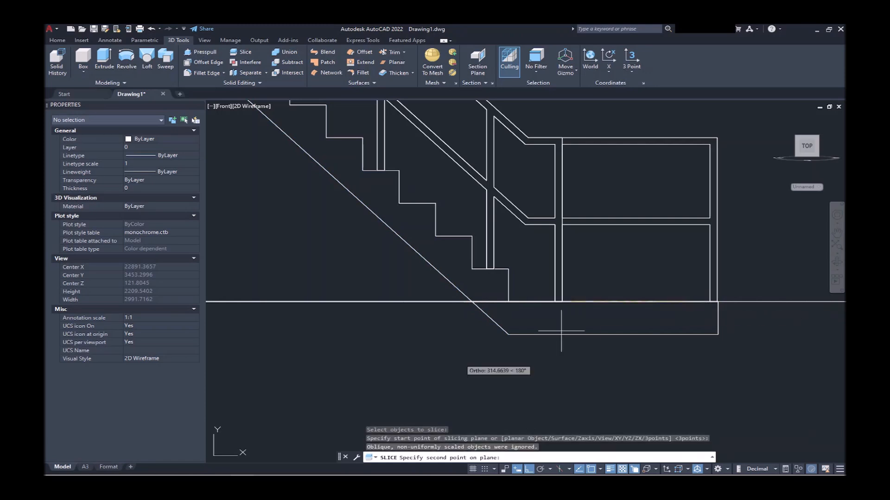
left_click(340, 391)
key("Return")
left_click(508, 325)
left_click(476, 350)
key("Return")
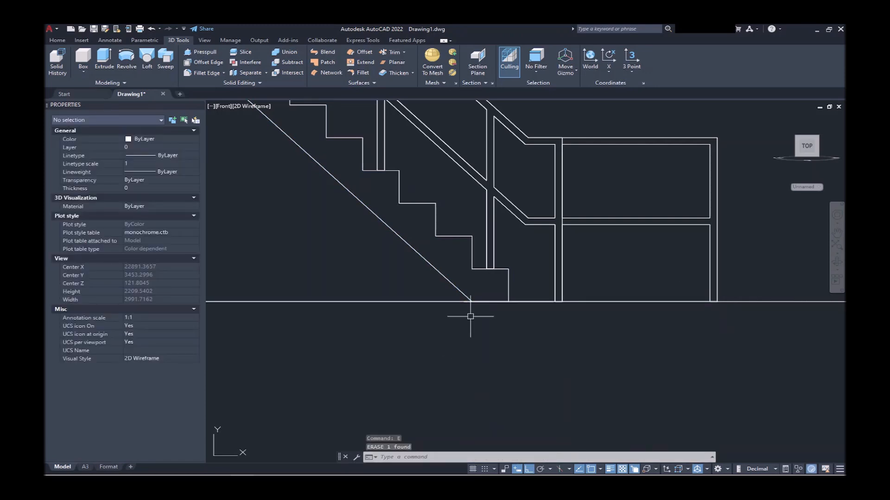
Slice the top and middle rails vertically at the outer edge of the last stair post, keeping both sides.
middle_click_drag(477, 283, 468, 342)
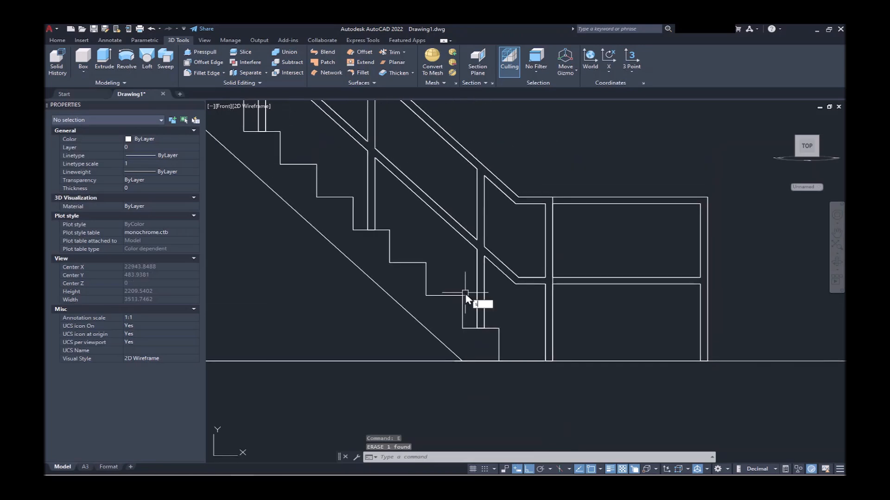
type("sli")
key("Return")
left_click(521, 301)
left_click(501, 244)
key("Return")
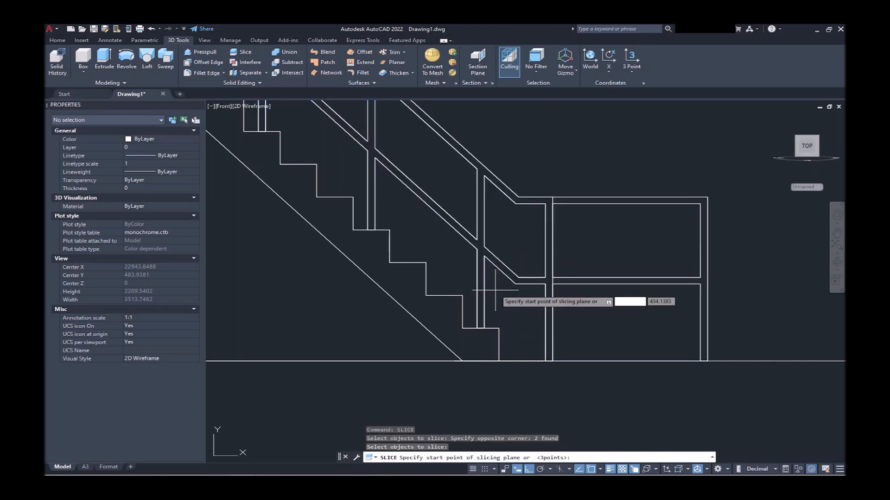
left_click(485, 292)
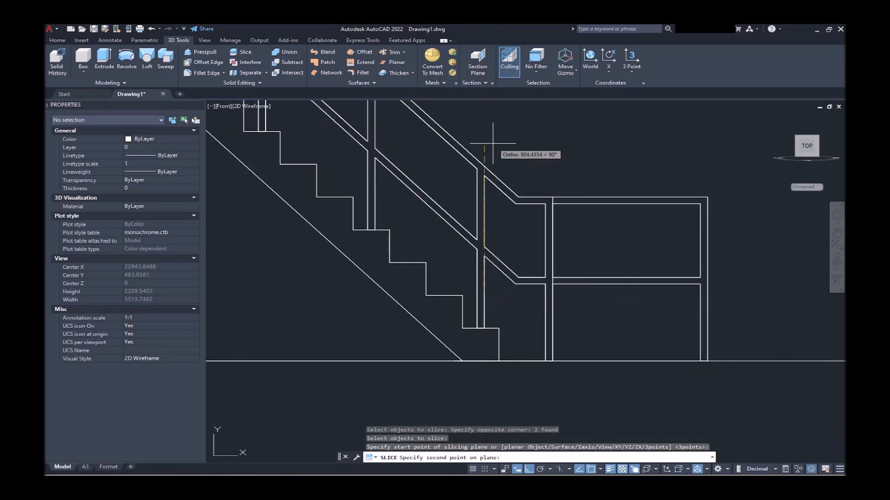
left_click(493, 143)
key("Return")
Erase the cut-off landing rails and their posts beyond the last stair post.
left_click(602, 160)
left_click(594, 223)
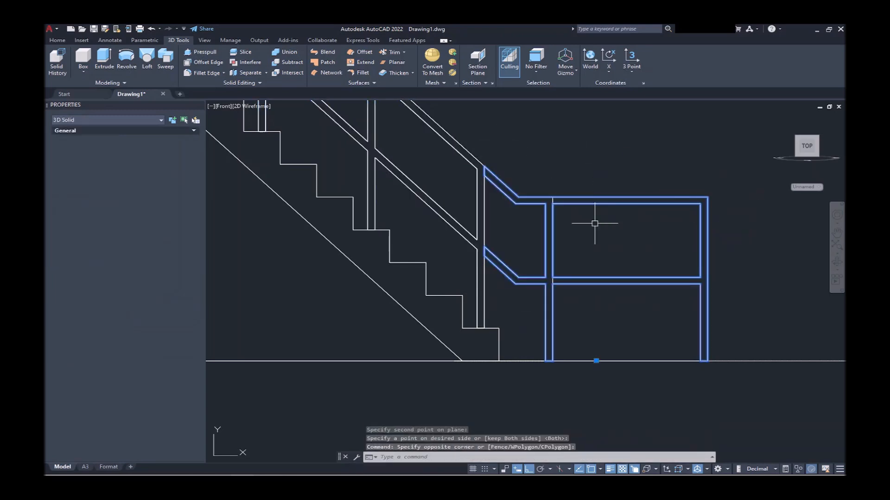
type("e")
key("Return")
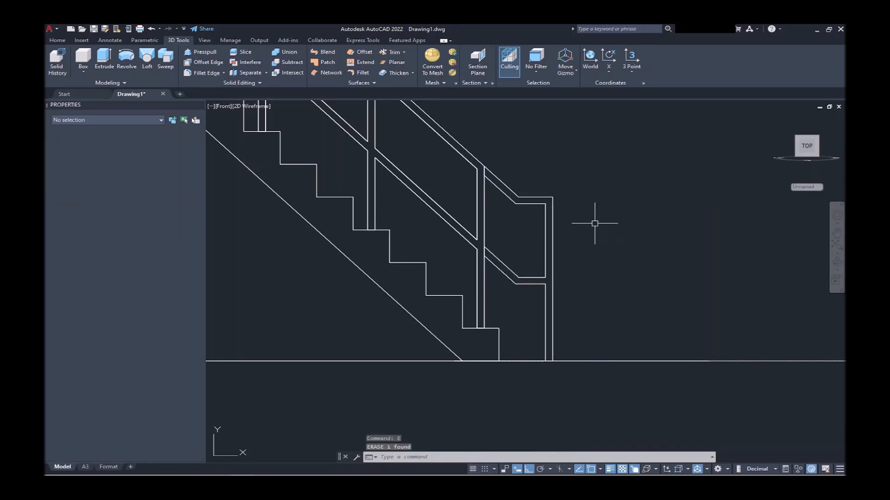
left_click(548, 219)
key("Return")
Switch to the Shaded visual style and show the base layout below the staircase in a 3D view.
type("vs")
key("Return")
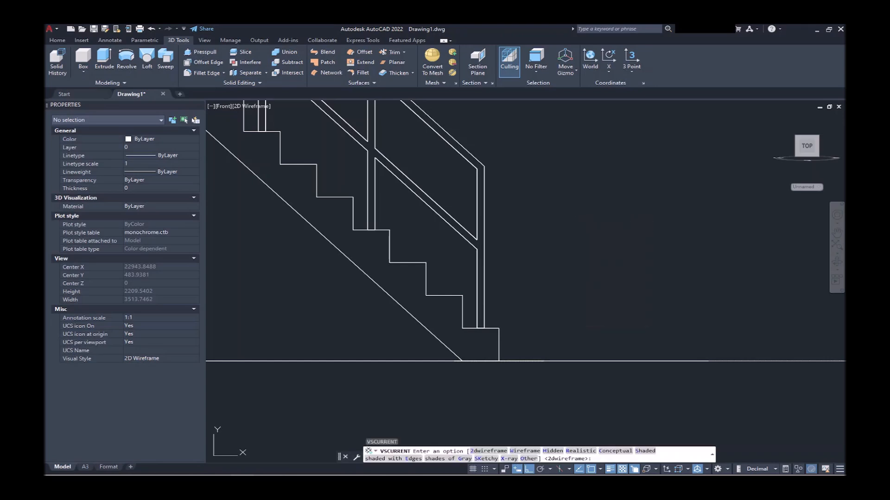
type("s")
key("Return")
scroll(575, 217, "down", 10)
middle_click_drag(575, 233, 477, 278, "shift")
scroll(561, 203, "down", 4)
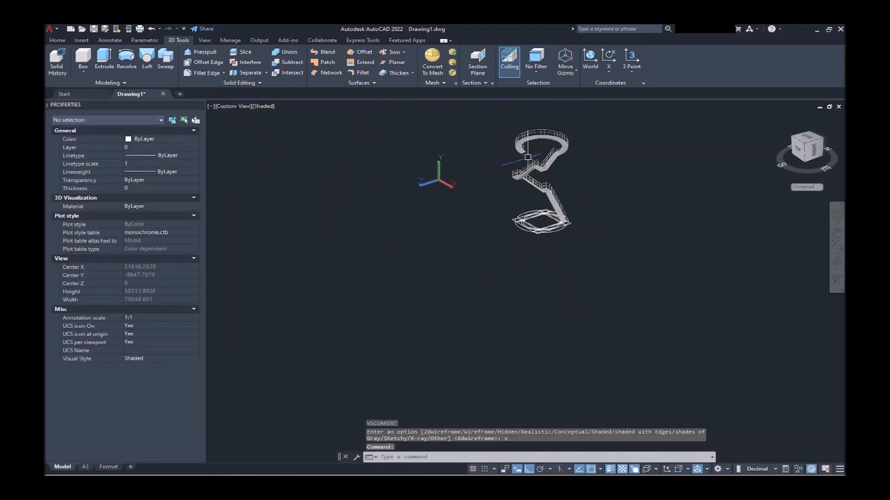
scroll(528, 149, "up", 3)
middle_click_drag(491, 263, 512, 274, "shift")
scroll(538, 278, "up", 4)
Extrude the four 250-radius column circles in the base layout upward by 14000.
left_click(556, 301)
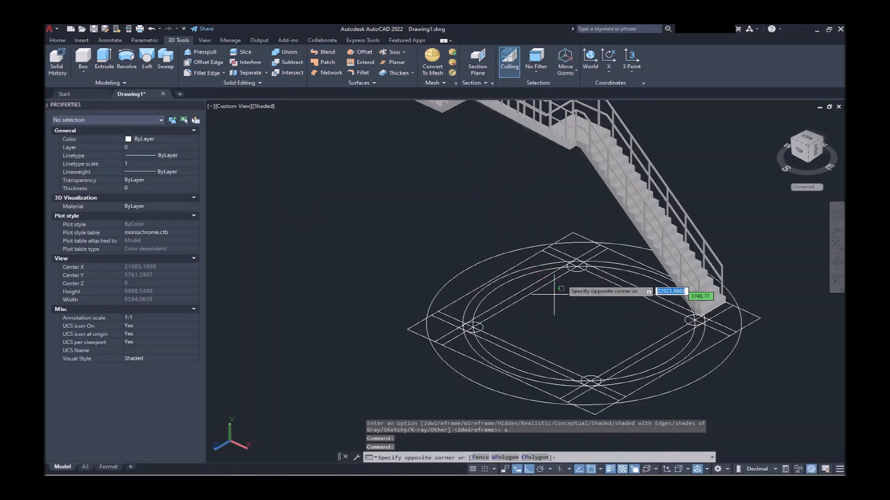
left_click(593, 254)
left_click(690, 320)
left_click(564, 308)
left_click(616, 390)
left_click(449, 308)
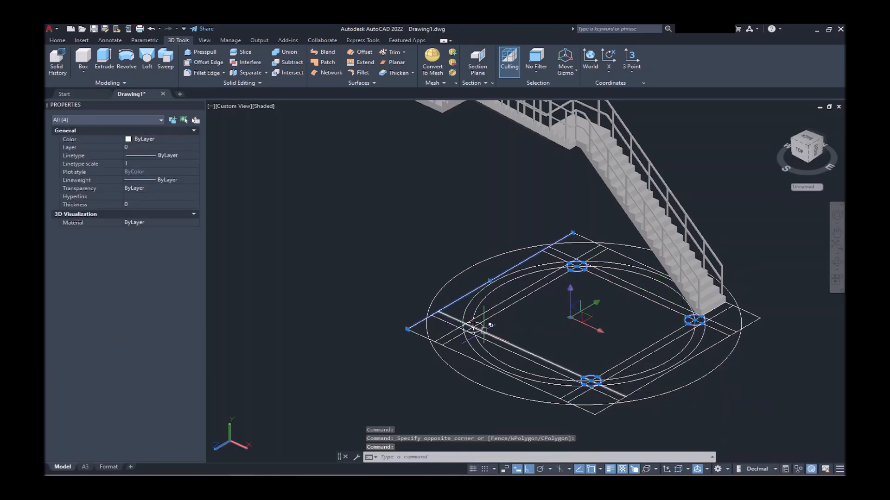
left_click(457, 311)
left_click(488, 332)
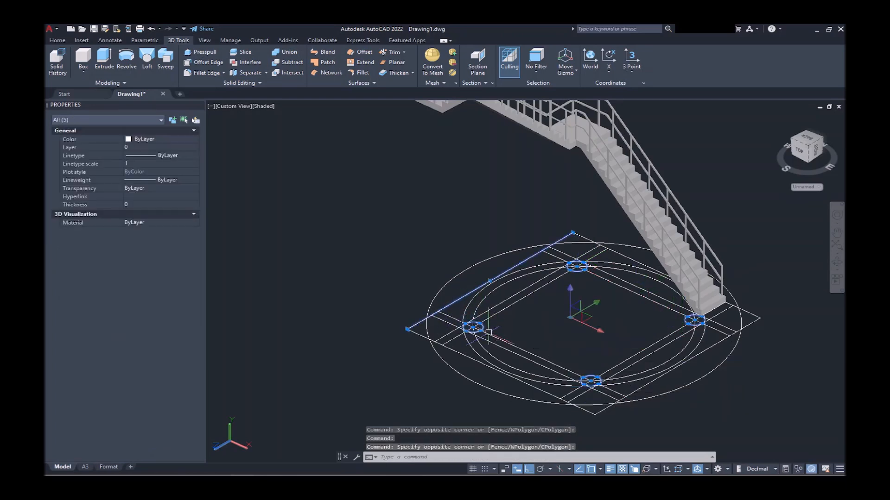
left_click(524, 307, "shift")
left_click(498, 257, "shift")
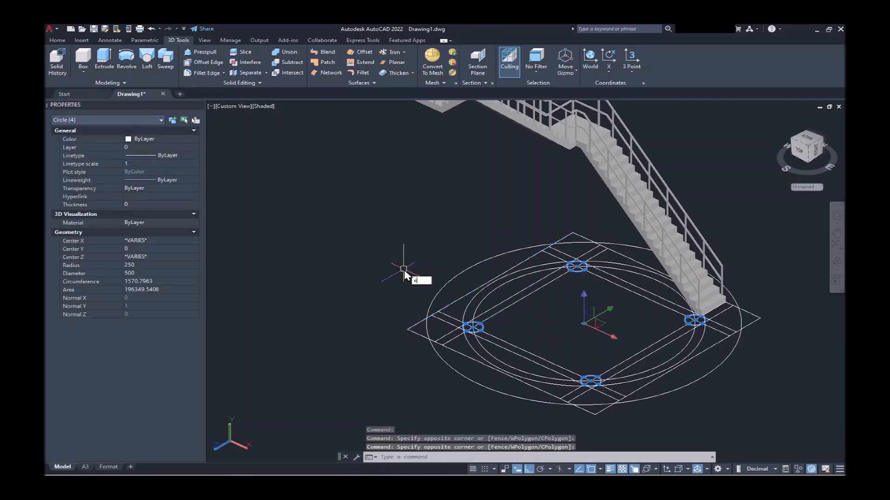
type("ext")
key("Return")
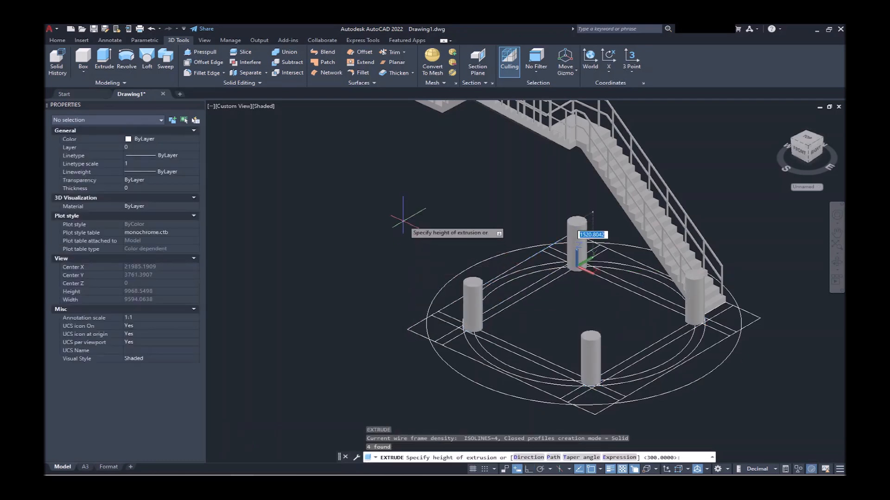
type("14000")
key("Return")
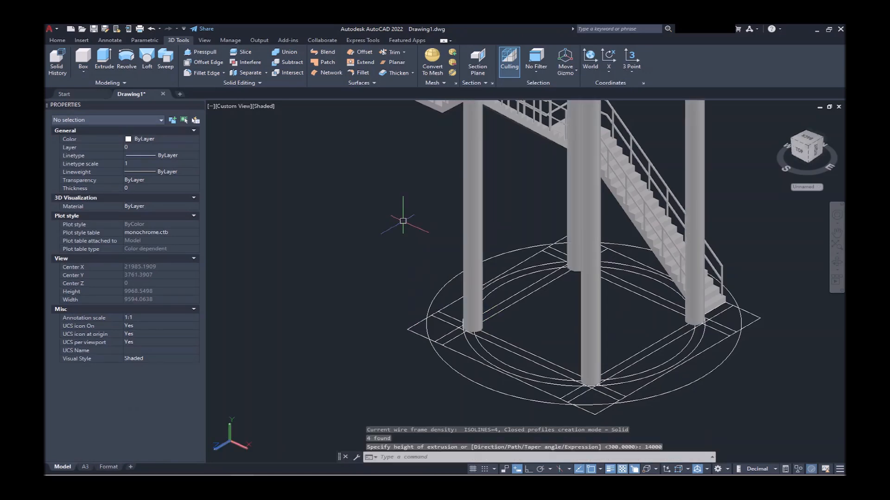
Move the two concentric inner circles of the base layout straight up by 14000 to the platform level.
scroll(441, 202, "down", 5)
scroll(450, 128, "up", 2)
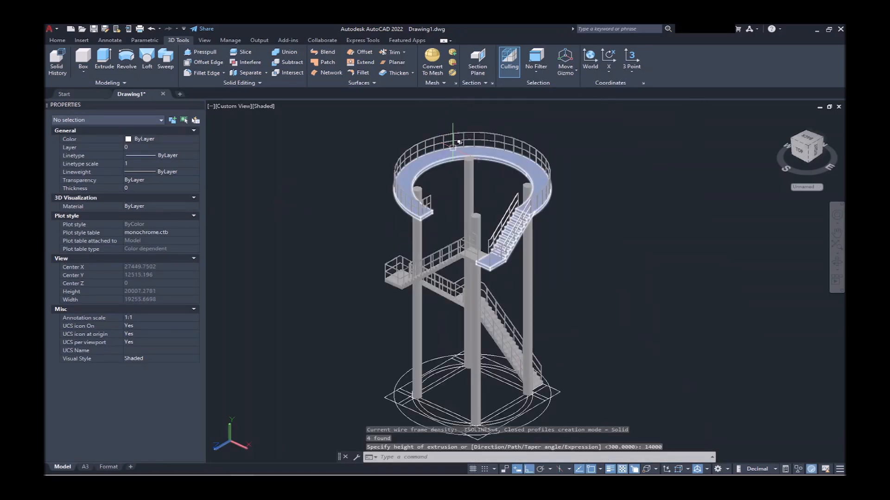
middle_click_drag(448, 235, 415, 230, "shift")
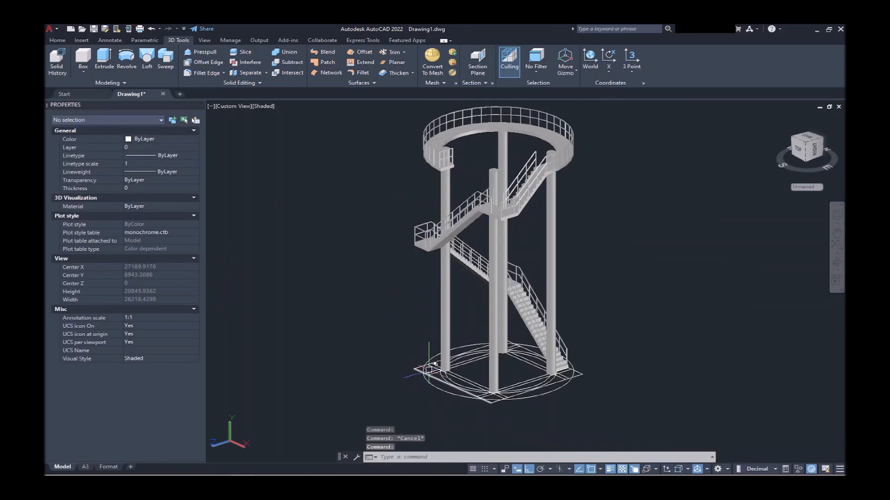
scroll(455, 384, "up", 5)
left_click(454, 385)
left_click(433, 374)
scroll(408, 374, "down", 4)
scroll(391, 375, "down", 2)
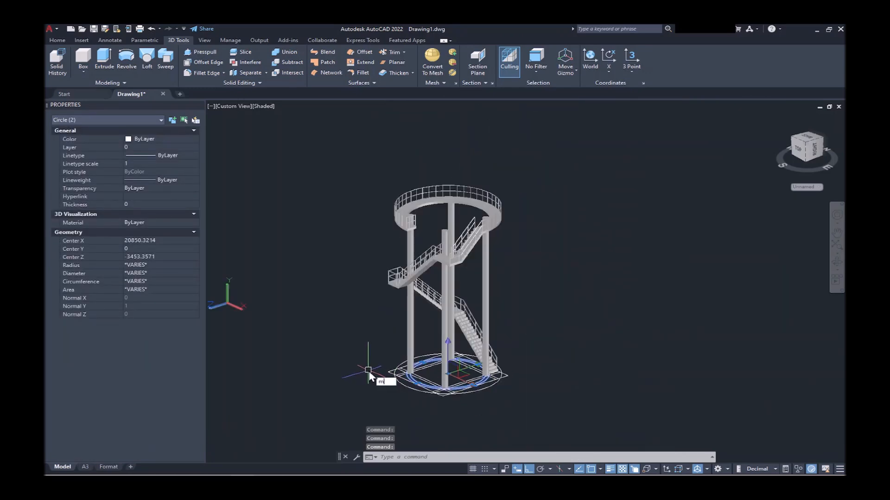
type("M")
key("Return")
left_click(367, 369)
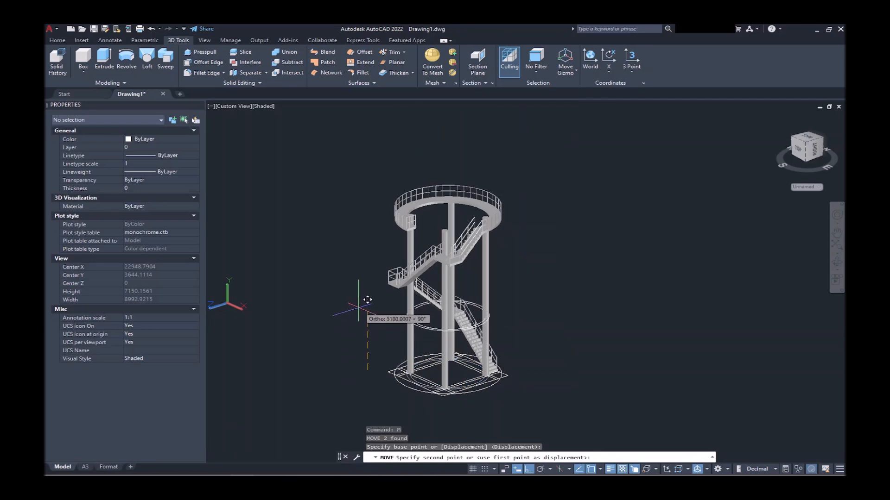
type("140")
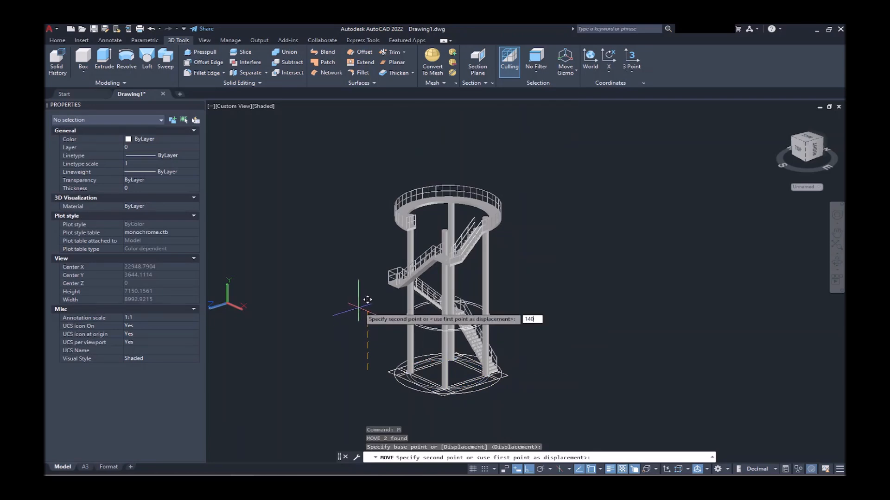
key("Return")
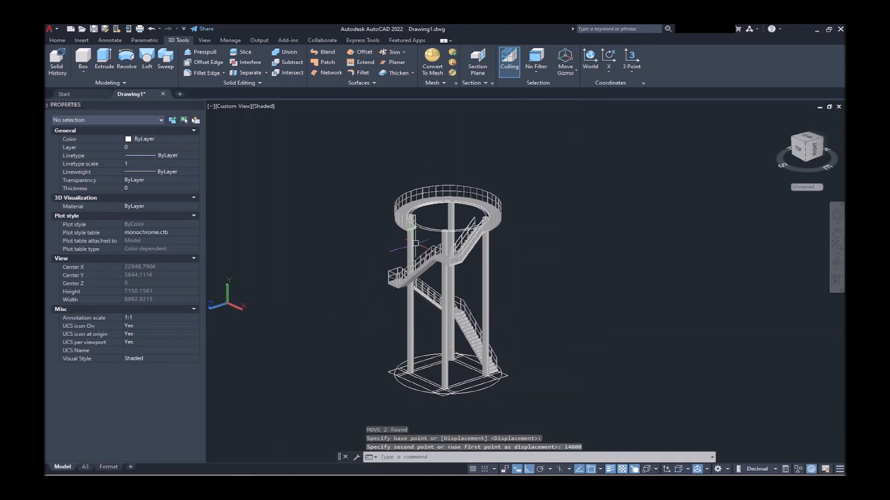
Extrude the two raised concentric circles downward by 300.
scroll(440, 222, "up", 4)
left_click(447, 199)
left_click(441, 218)
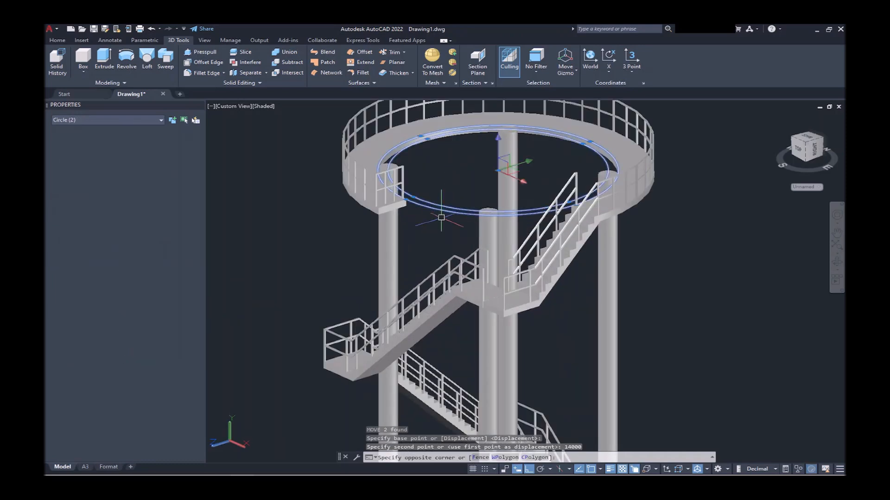
type("ext")
key("Return")
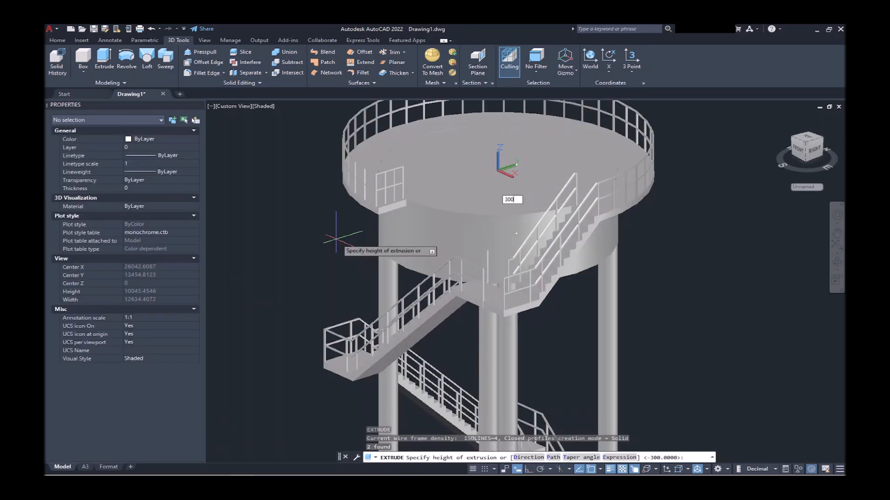
type("300")
key("Return")
Subtract the inner disc from the outer one to form a ring beam on top of the columns.
scroll(408, 221, "up", 3)
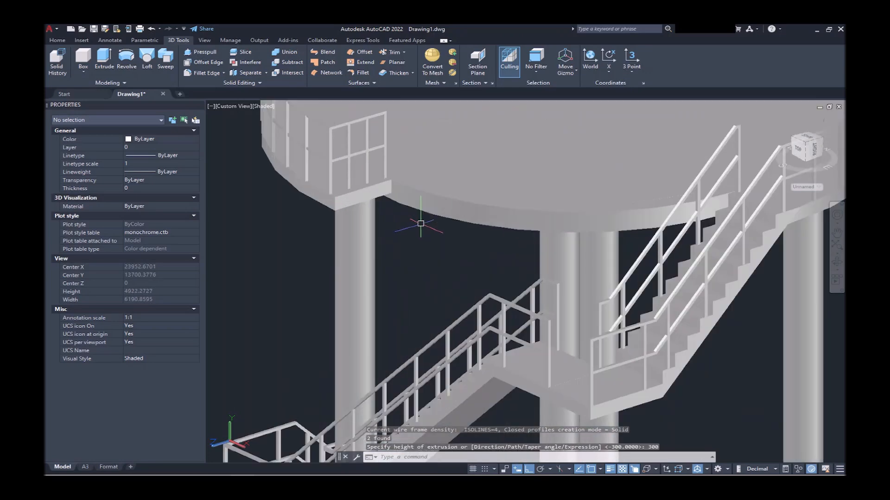
type("sub")
key("Return")
left_click(422, 214)
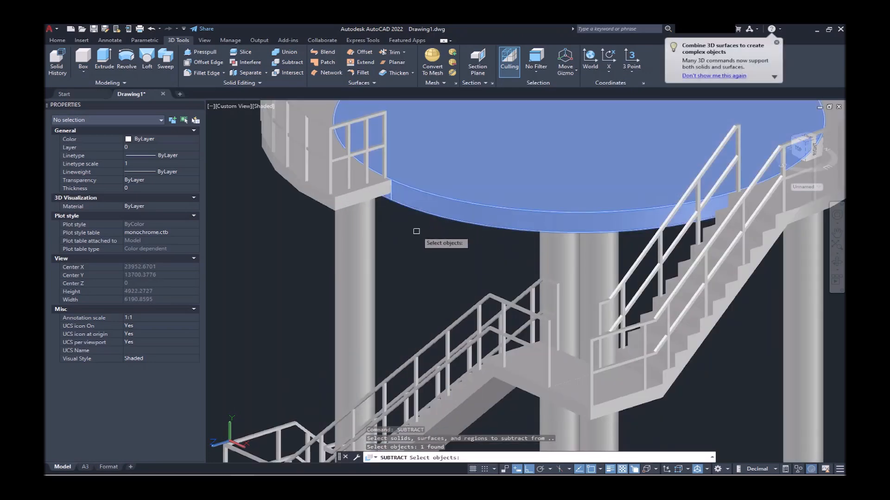
key("Return")
left_click(450, 165)
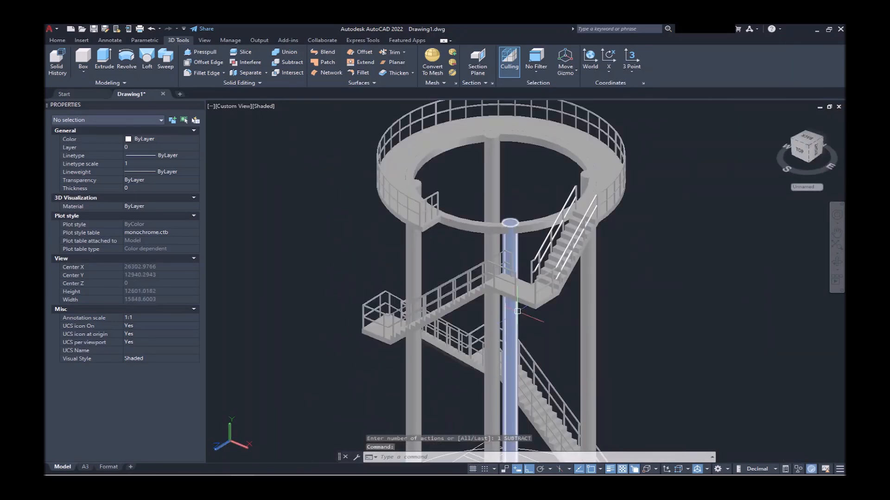
Reset the UCS to World and switch to the 2D Wireframe visual style at the landing railing's end post.
scroll(519, 301, "up", 8)
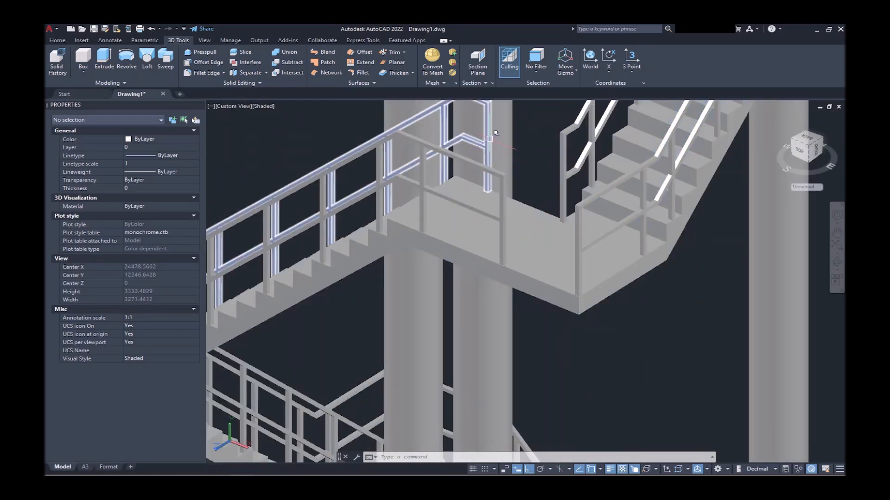
middle_click_drag(527, 185, 500, 251, "shift")
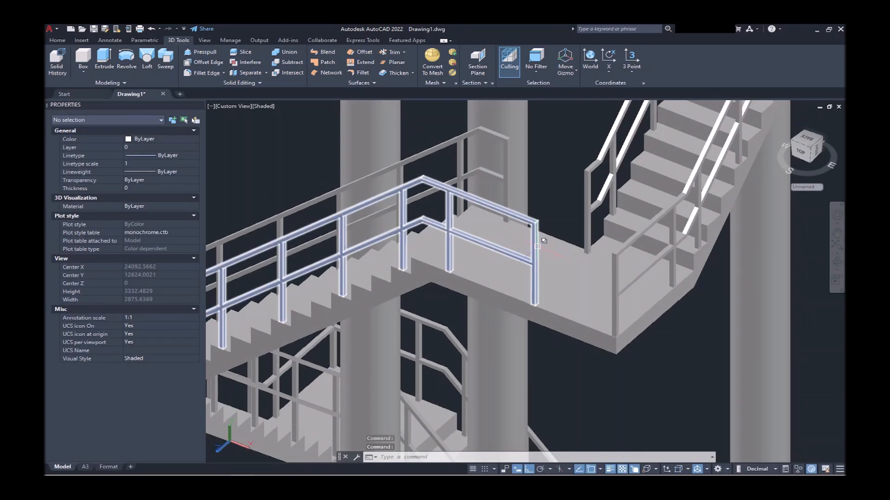
type("ucs")
key("Return")
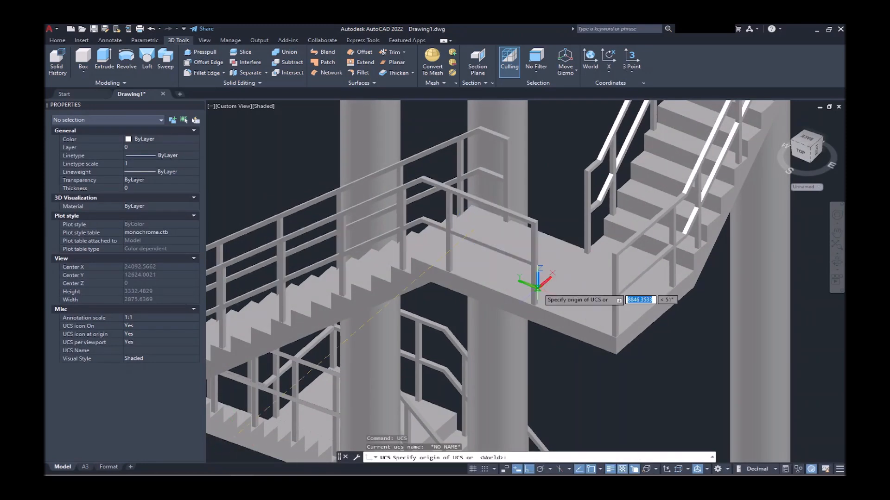
type("w")
key("Return")
scroll(528, 289, "up", 6)
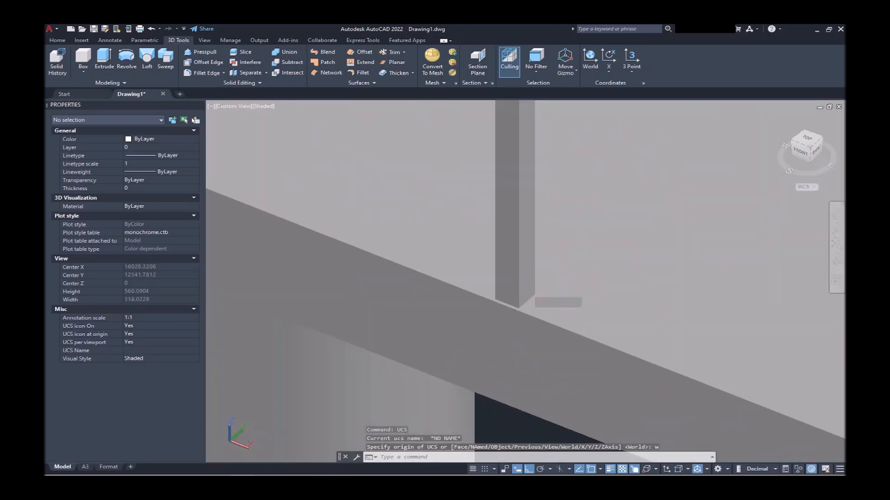
type("vs")
key("Return")
type("2")
key("Return")
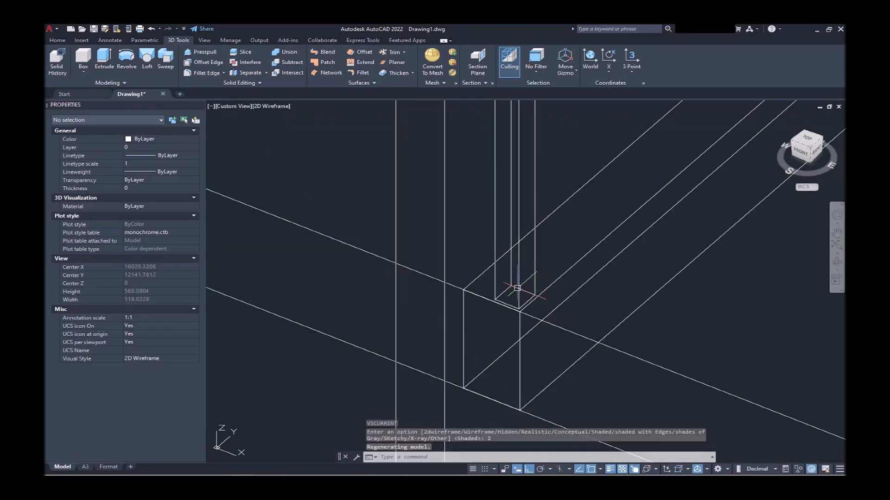
Draw a rectangle between opposite corners of the footprint of the landing railing's end post.
scroll(517, 288, "up", 4)
type("rec")
key("Return")
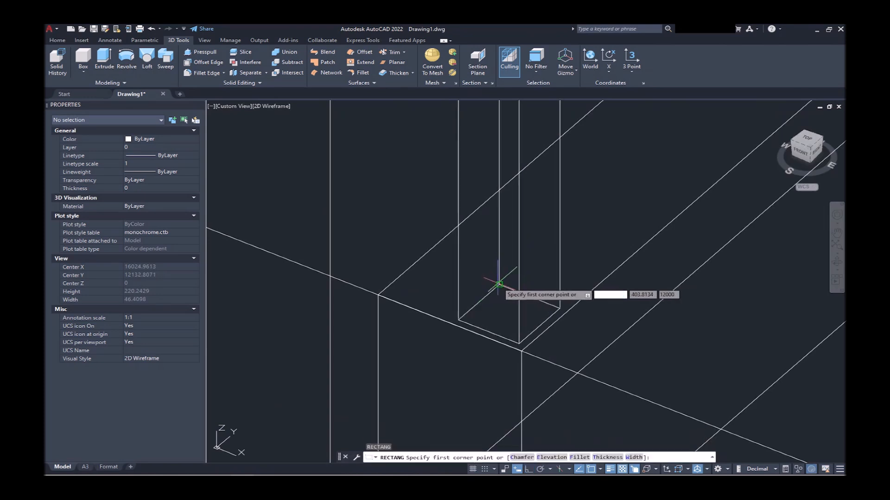
left_click(517, 344)
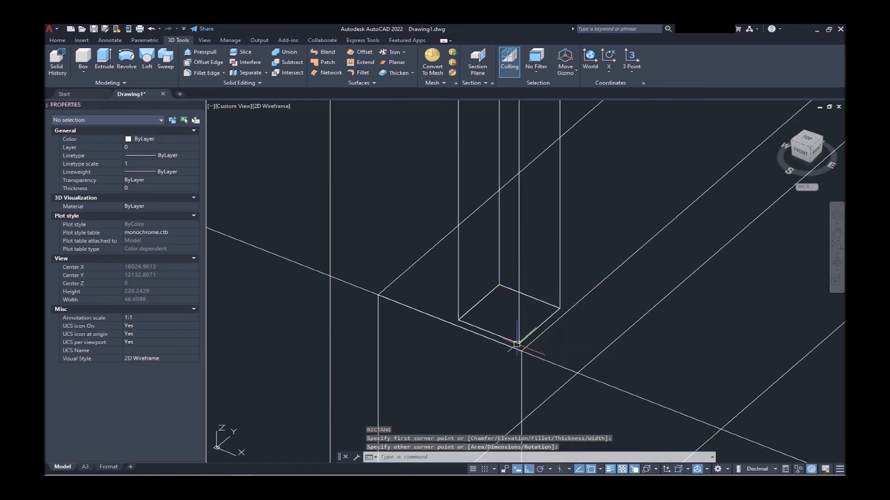
Extrude the footprint rectangle upward to the top of the existing end post, 1000 high.
left_click(376, 197)
left_click(579, 365)
scroll(521, 347, "down", 6)
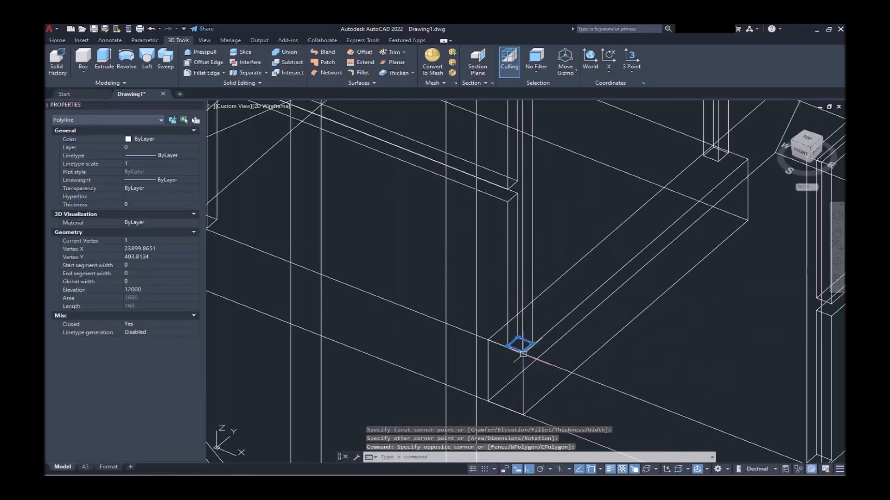
type("ext")
key("Return")
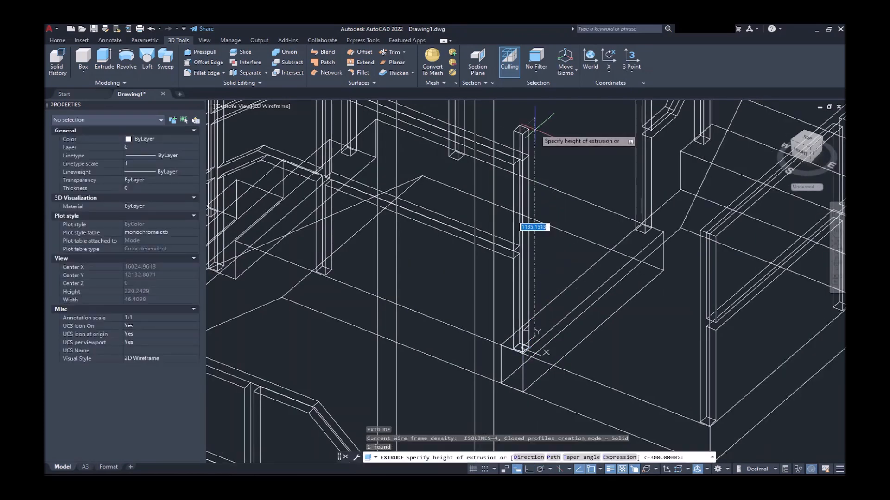
left_click(528, 155)
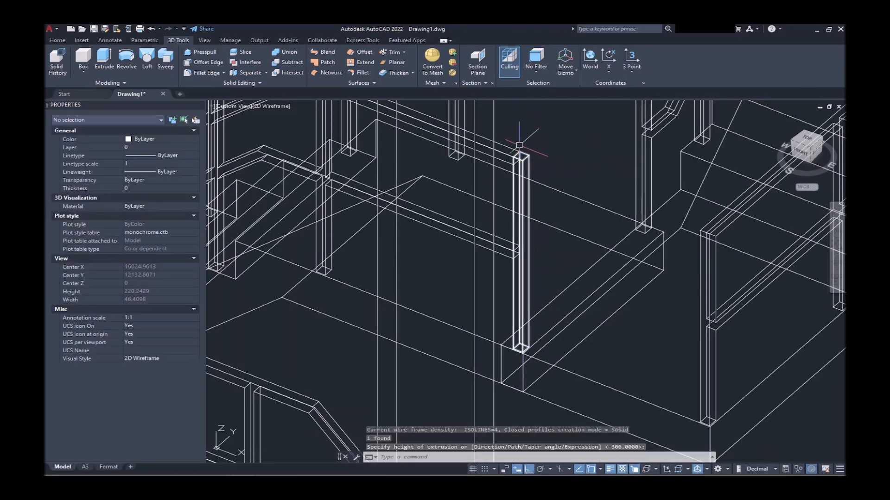
Switch the viewport back to the Shaded visual style.
type("vs")
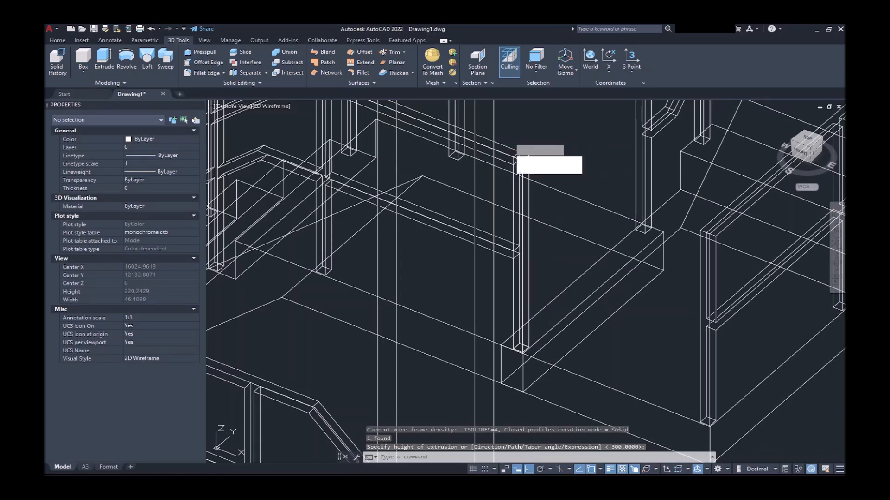
key("Return")
type("2")
key("Return")
type("vs")
key("Return")
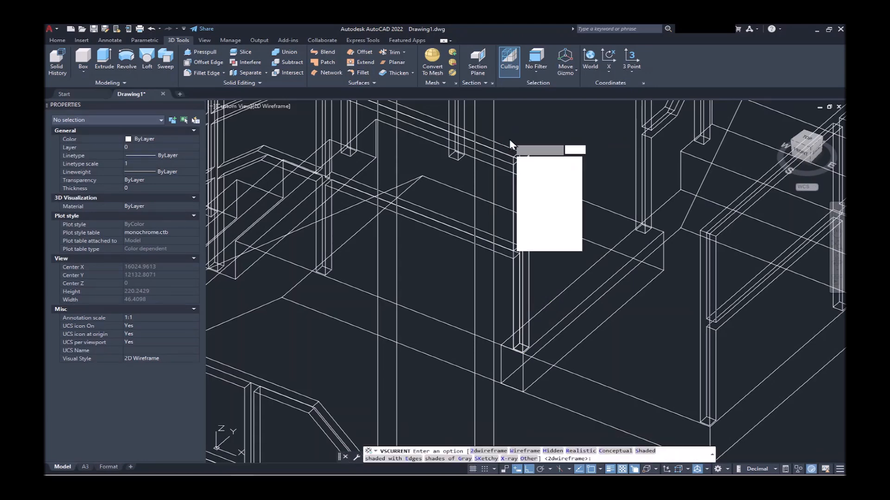
type("s")
key("Return")
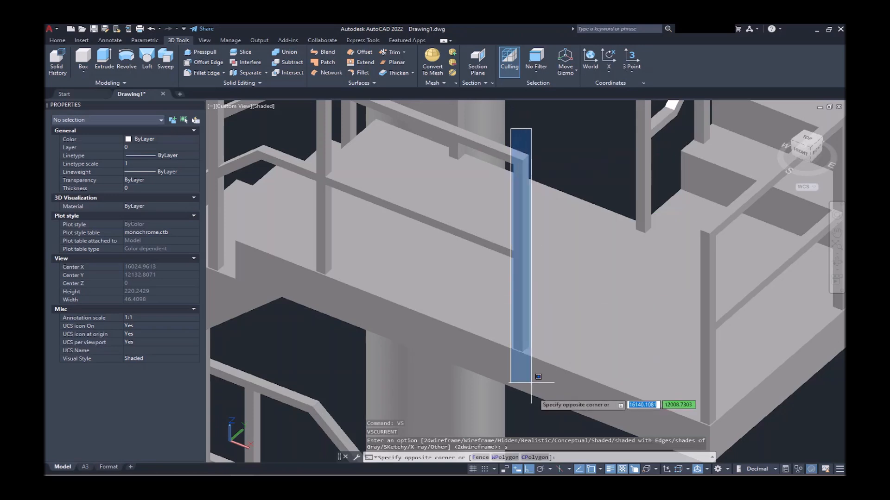
Copy the new post along the landing edge, 400 to each side of the original.
left_click(540, 408)
scroll(546, 163, "down", 4)
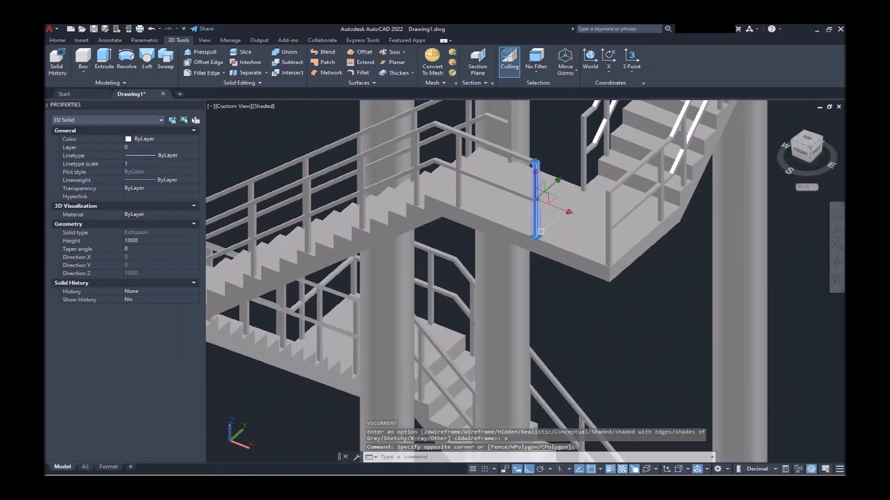
key("Return")
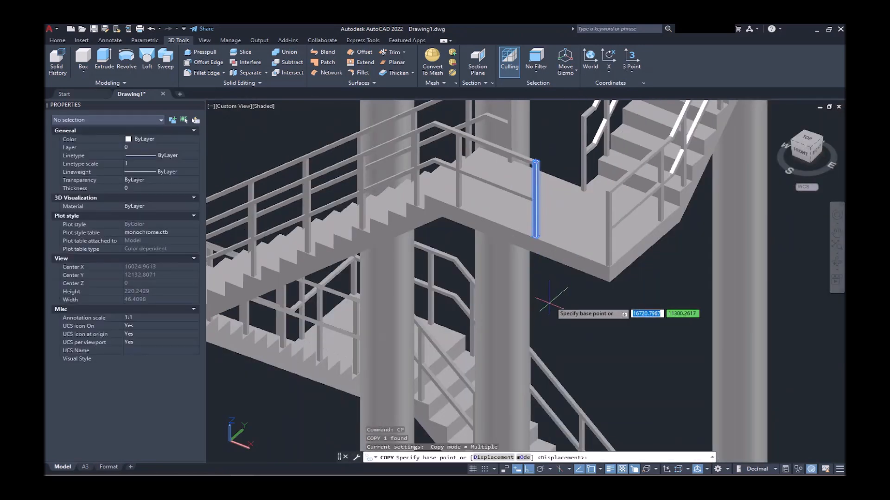
left_click(551, 298)
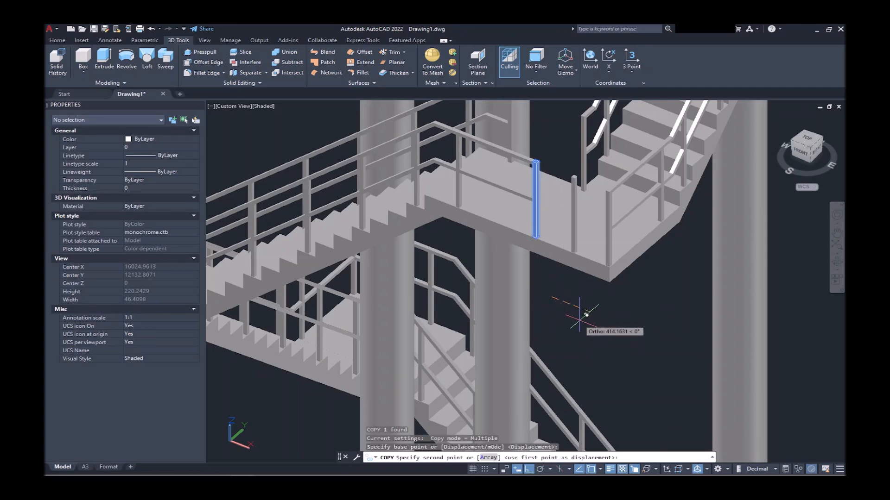
type("400")
key("Return")
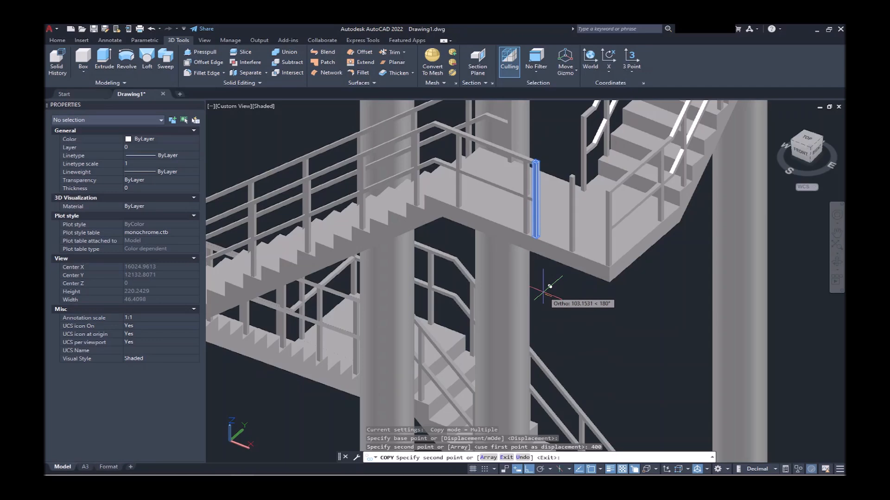
key("Return")
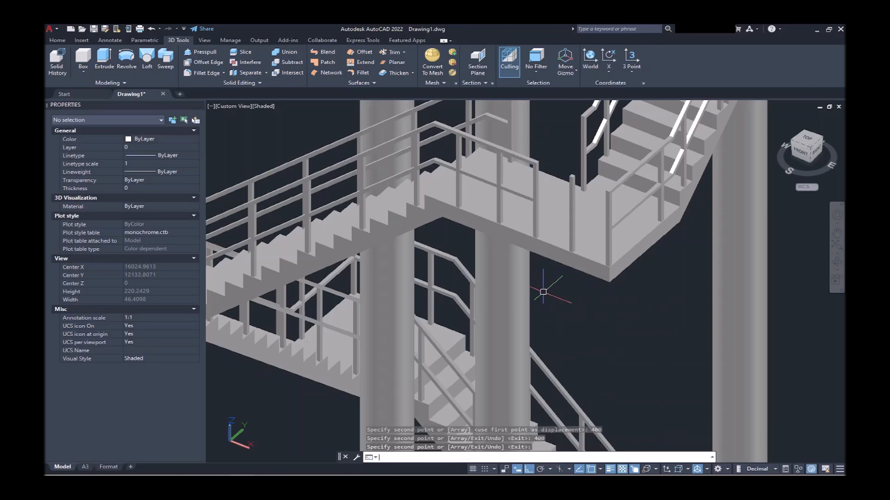
Copy the new middle post from its top corner to the matching top corner of the opposite landing railing's end post.
middle_click_drag(537, 260, 556, 343, "shift")
scroll(556, 343, "up", 3)
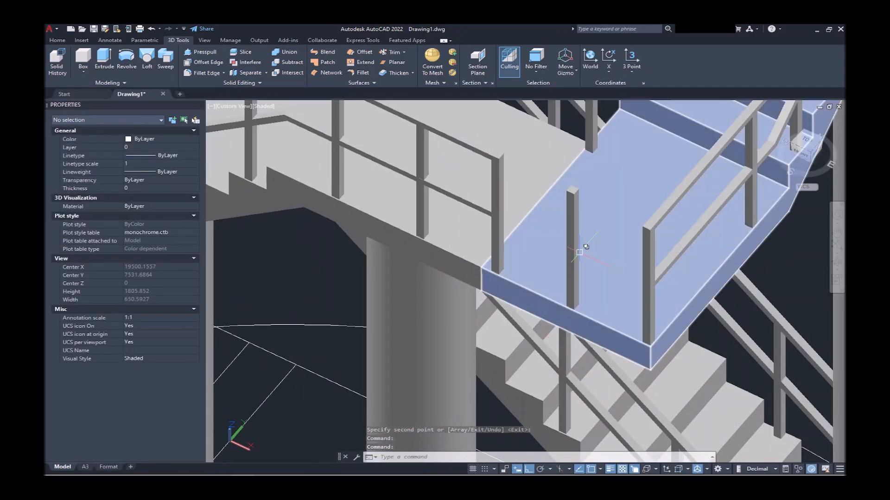
left_click(576, 250)
scroll(578, 193, "up", 6)
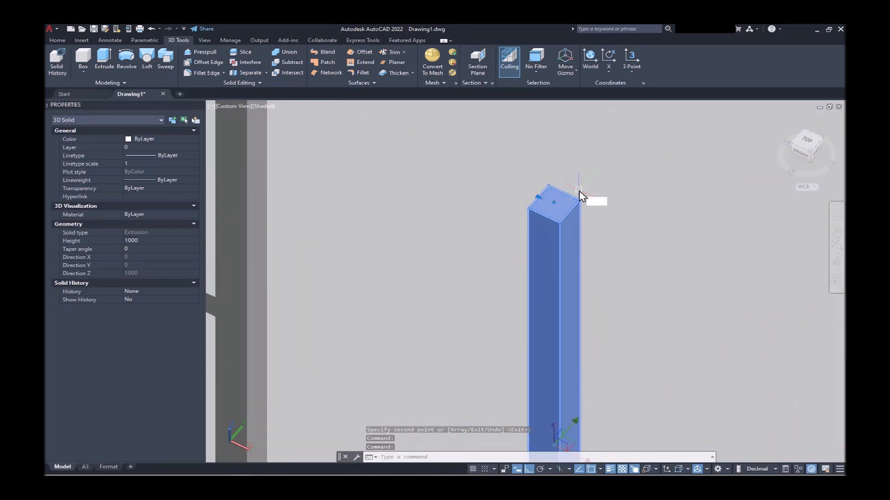
key("Return")
left_click(560, 223)
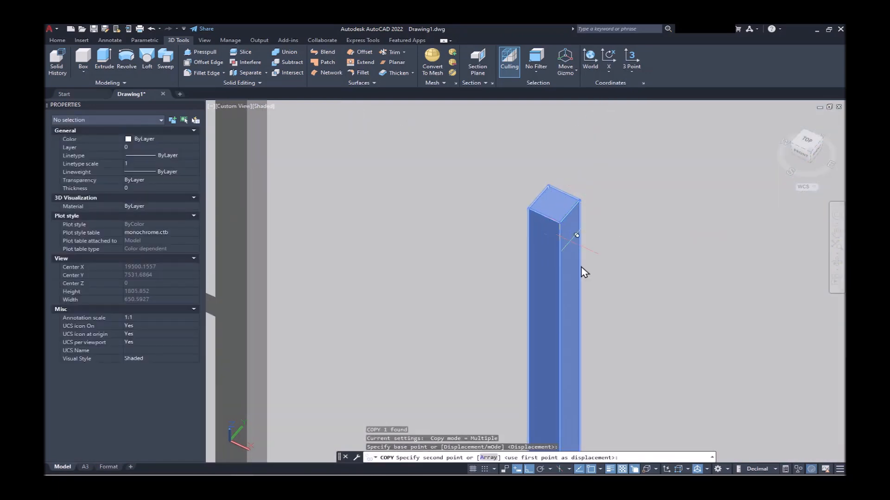
scroll(580, 283, "down", 6)
scroll(506, 139, "up", 6)
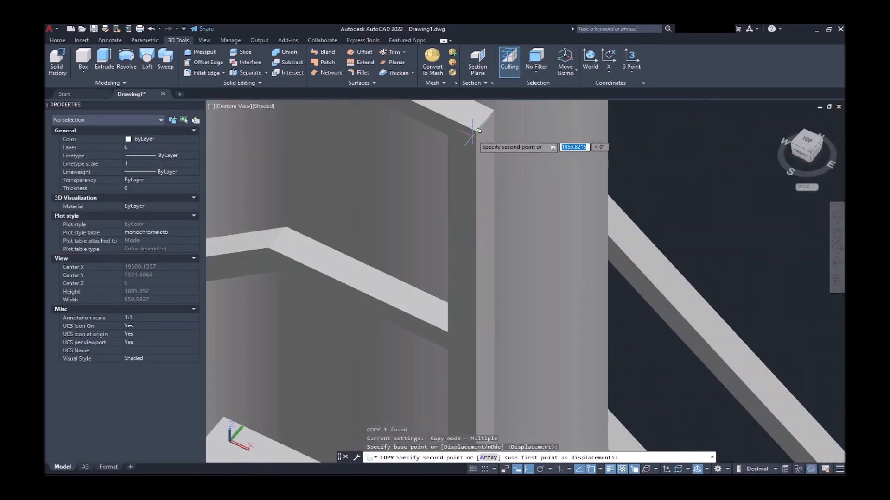
left_click(476, 131)
key("Return")
Copy the opposite railing's end post 400 along the landing edge into the open gap.
left_click(475, 135)
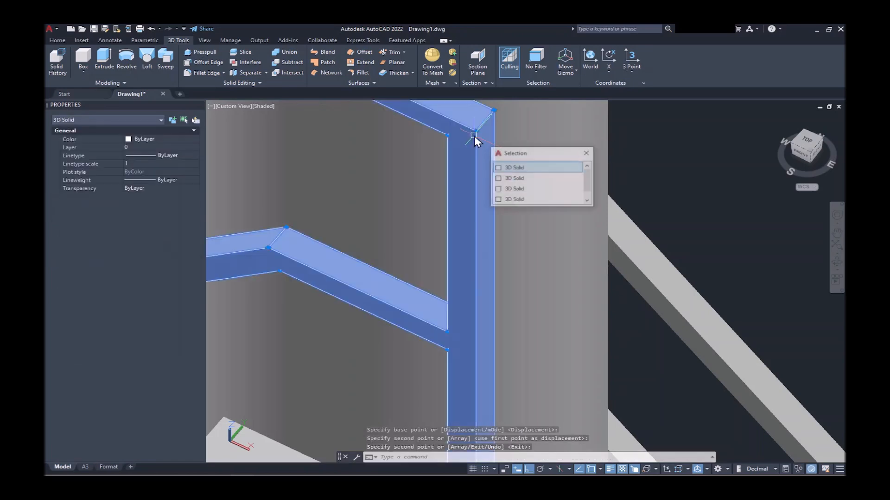
left_click(505, 181)
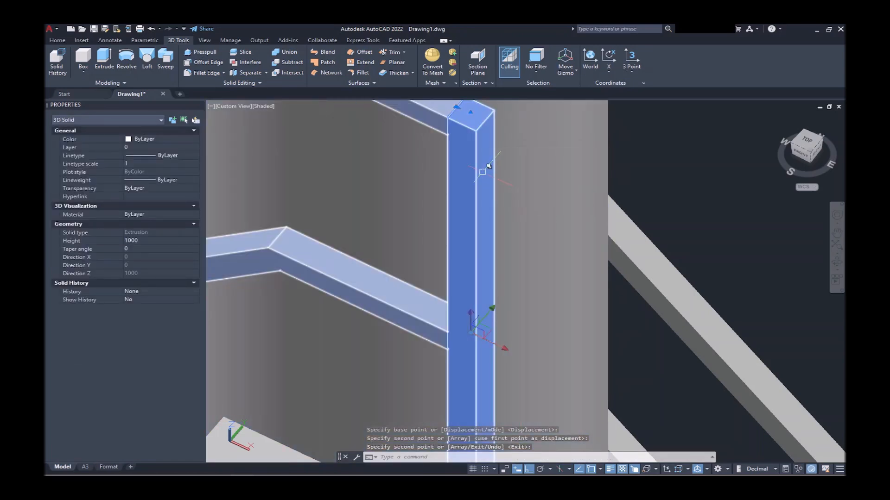
scroll(562, 157, "down", 5)
scroll(580, 154, "down", 2)
type("co")
key("Return")
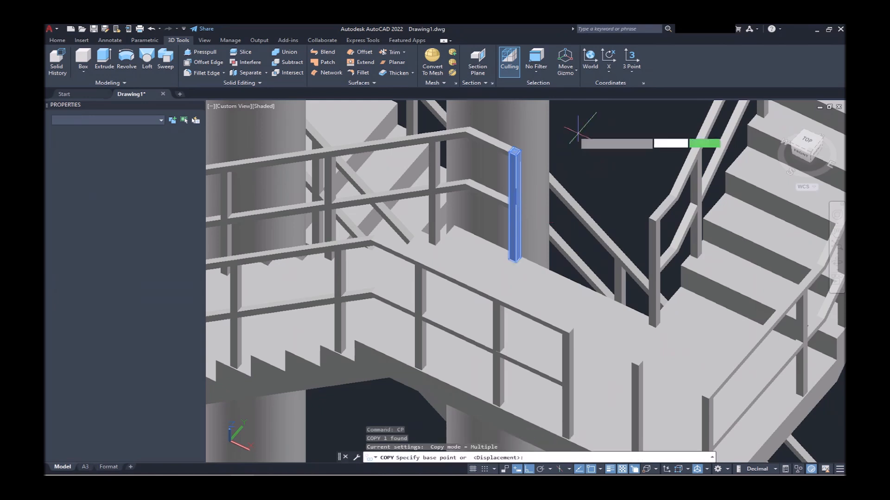
left_click(570, 129)
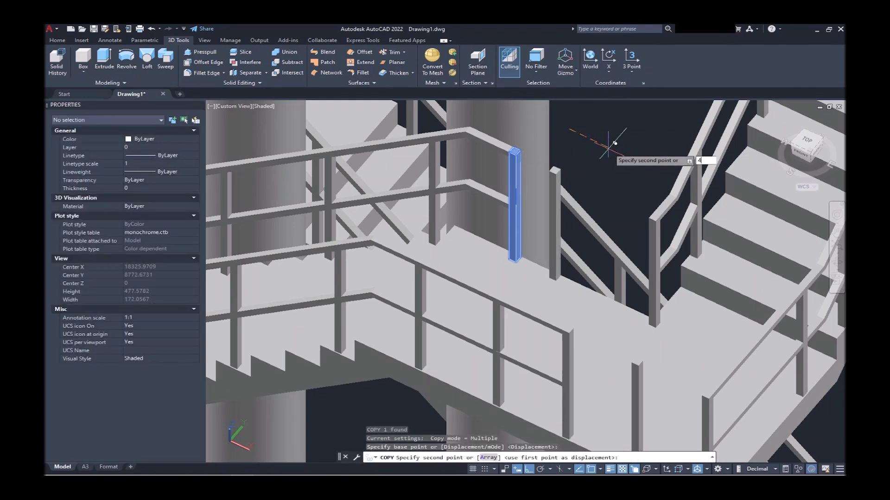
key("Return")
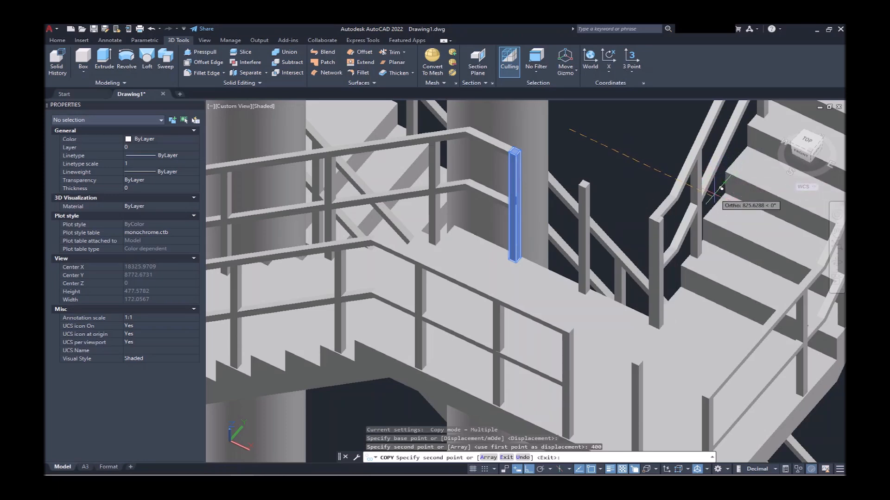
key("Escape")
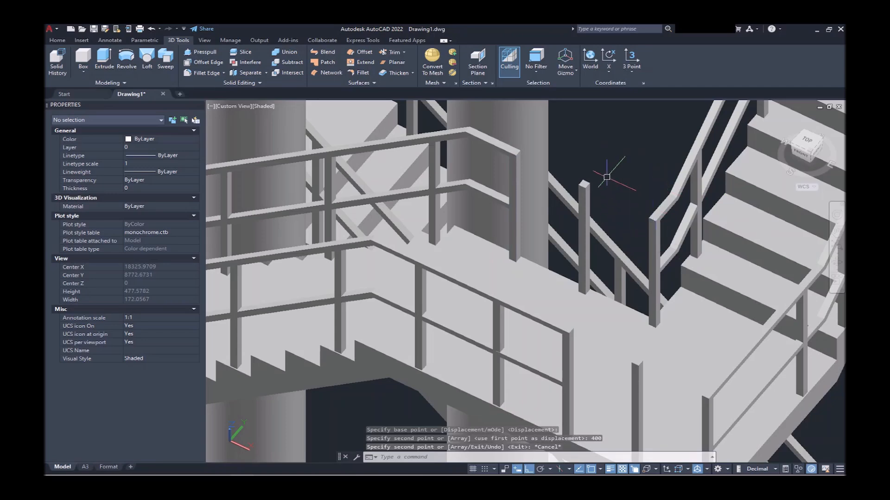
Draw a rectangle across the post tops on the inner landing edge, spanning the gap between the two railing ends.
scroll(607, 177, "up", 2)
type("rec")
key("Return")
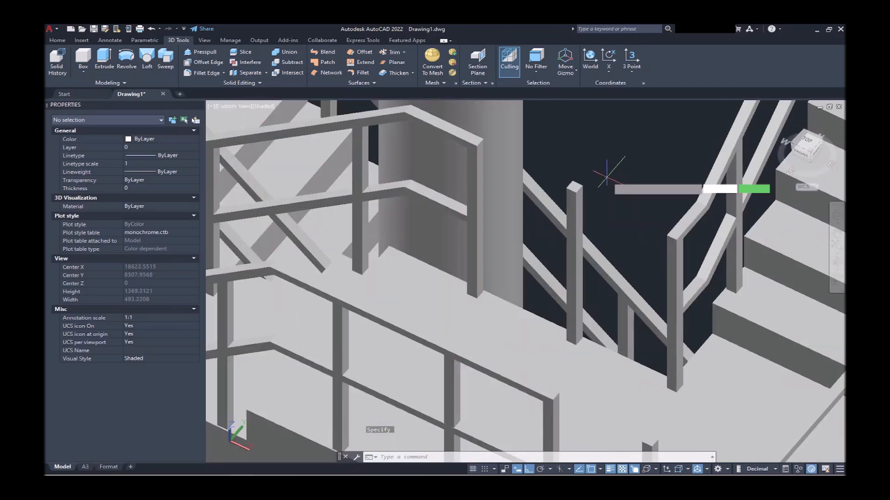
scroll(480, 141, "up", 5)
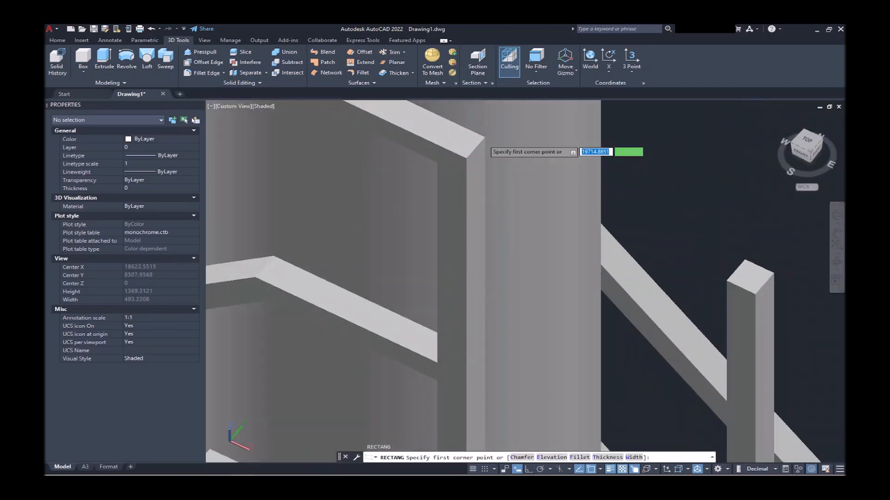
left_click(485, 136)
scroll(602, 195, "down", 5)
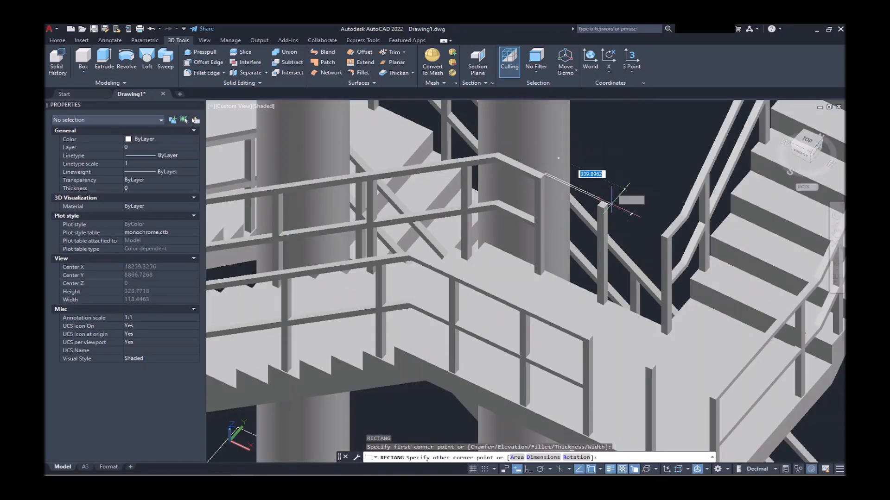
scroll(629, 248, "up", 2)
left_click(636, 231)
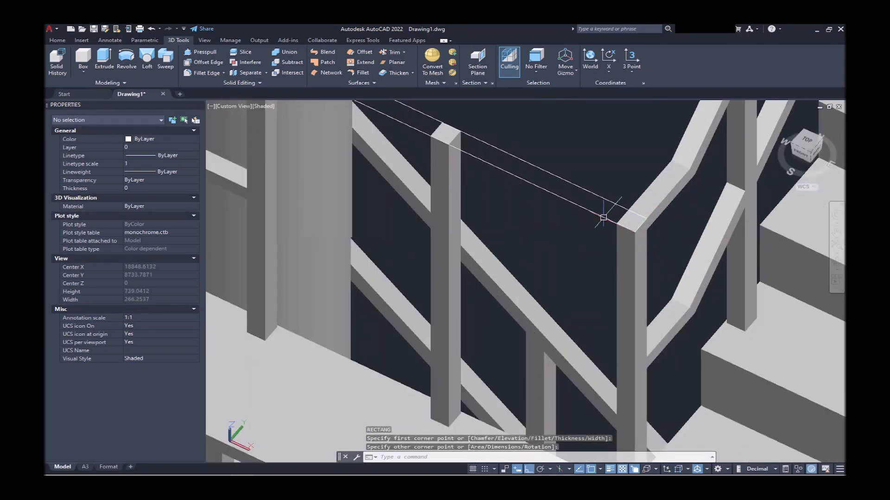
Extrude the rectangle 40 downward to form the top rail on the inner landing edge.
left_click(602, 214)
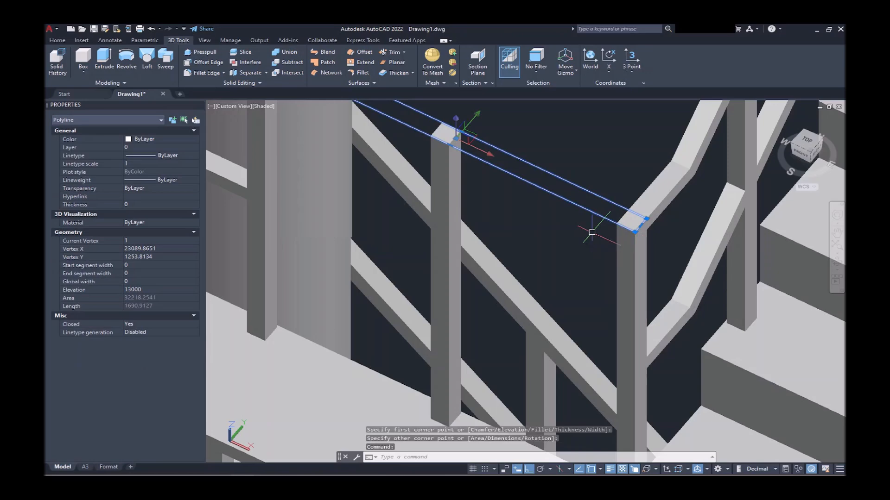
type("ext")
key("Return")
type("40")
key("Return")
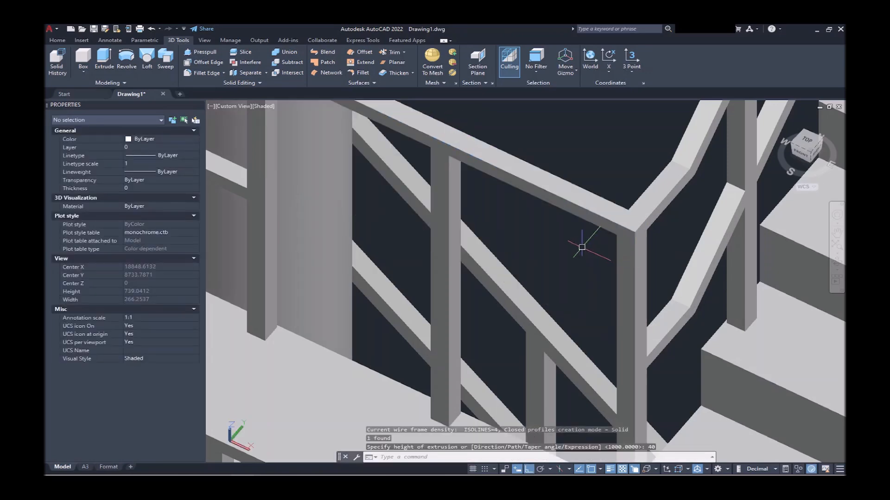
Draw a rectangle across the post tops on the outer landing edge, from the railing's end post to the corner post.
scroll(582, 247, "down", 5)
scroll(533, 260, "up", 5)
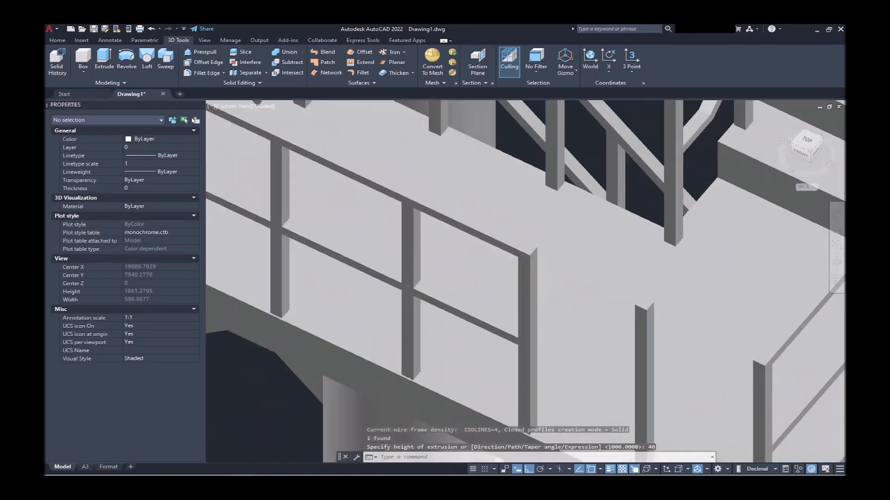
scroll(553, 249, "up", 5)
type("re")
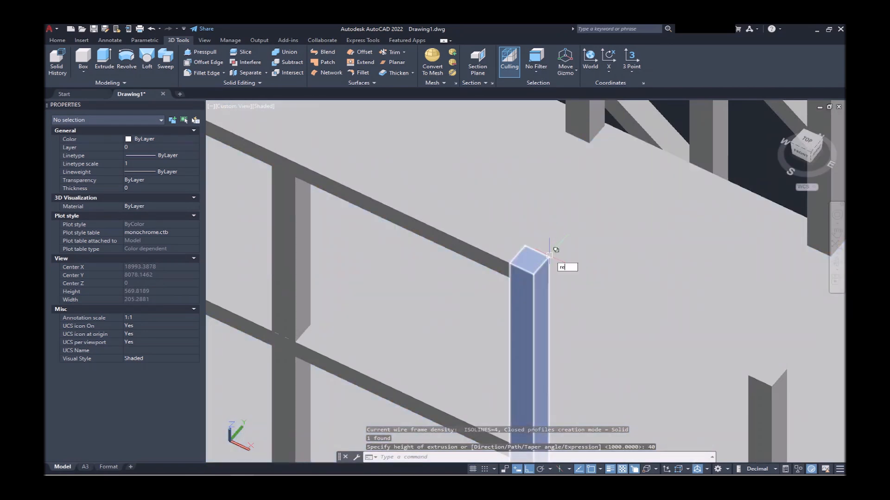
key("Return")
left_click(550, 257)
scroll(498, 256, "down", 5)
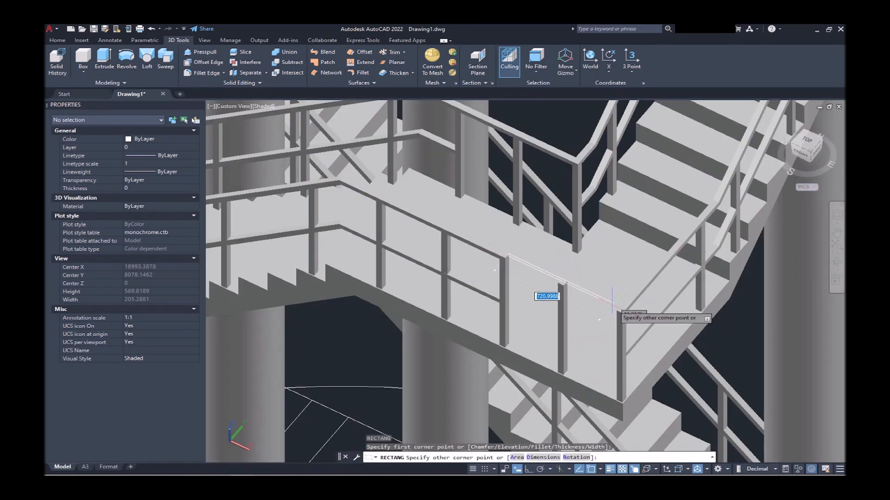
scroll(616, 313, "up", 4)
left_click(621, 314)
Extrude the outer edge's rectangle 40 downward as its top rail.
left_click(623, 313)
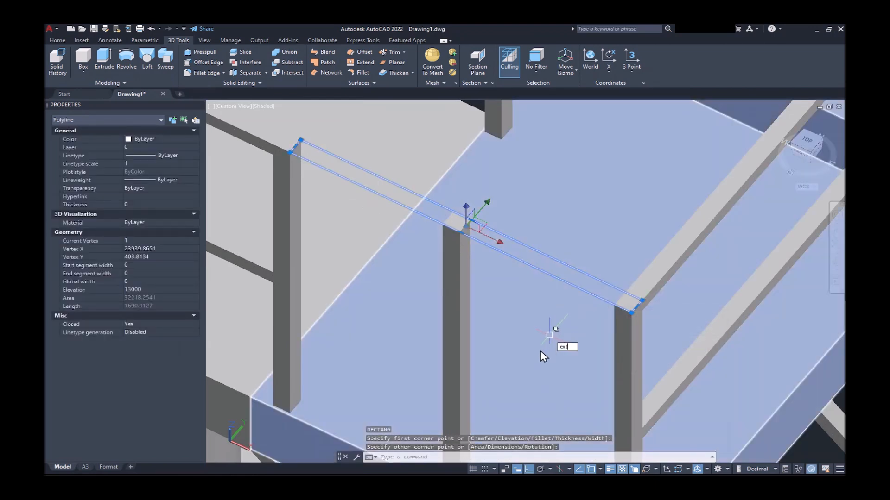
key("Return")
key("Return")
scroll(538, 363, "down", 5)
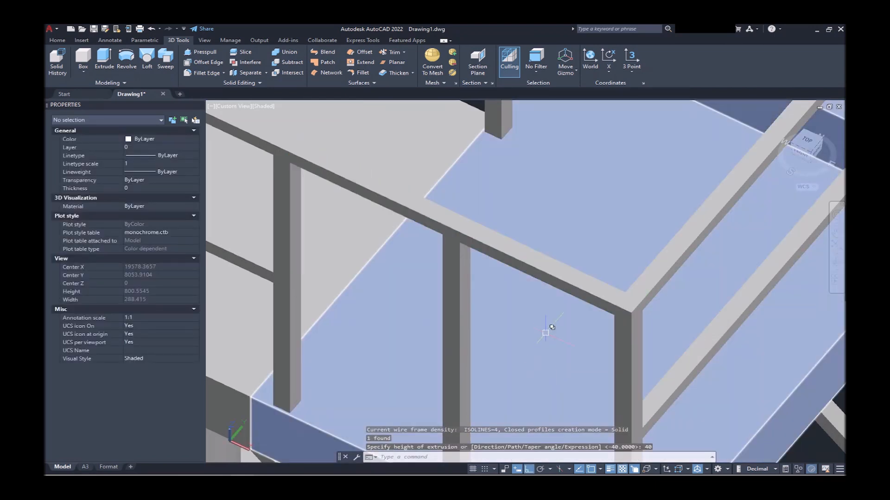
Copy both new top rails 490 straight down to form the middle rails of the landing railings.
left_click(540, 292)
left_click(502, 125)
scroll(502, 125, "down", 5)
scroll(597, 146, "up", 4)
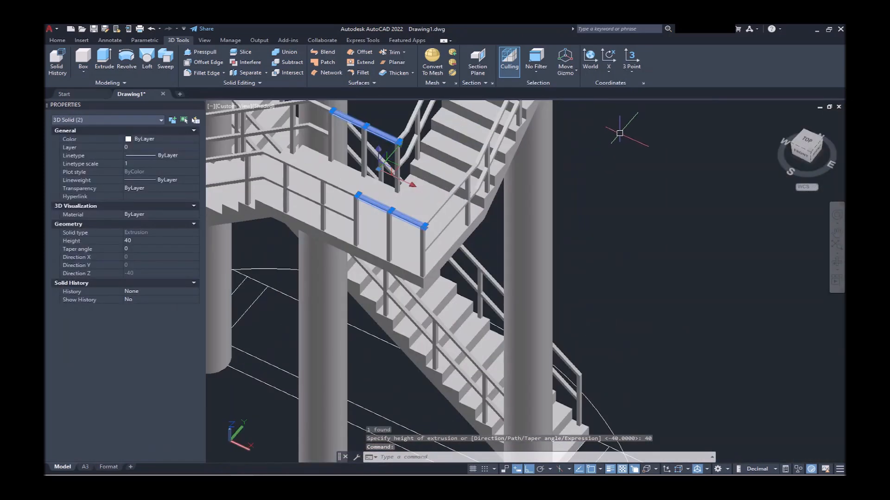
key("Return")
left_click(633, 197)
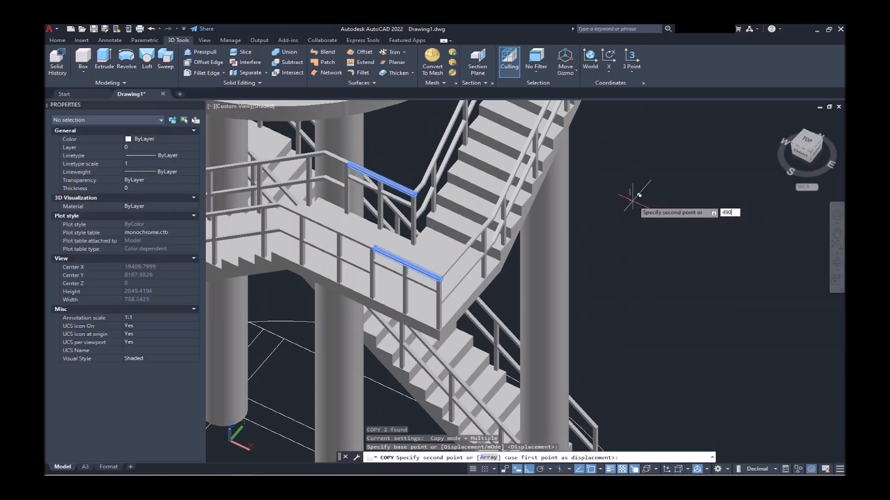
type("490")
key("Return")
key("Return")
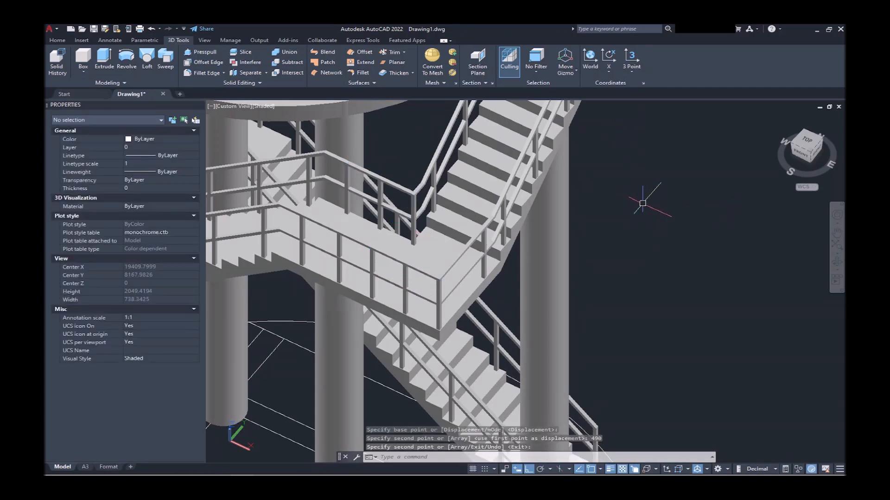
Select the four pairs of parallel base lines that run between the column feet.
scroll(642, 203, "down", 6)
scroll(605, 199, "up", 2)
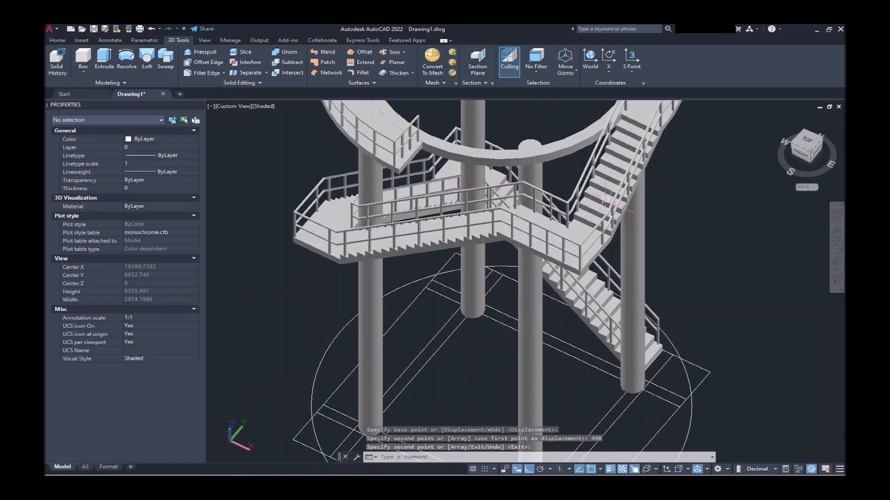
middle_click_drag(494, 272, 486, 254, "shift")
scroll(487, 258, "down", 6)
middle_click_drag(440, 288, 467, 296, "shift")
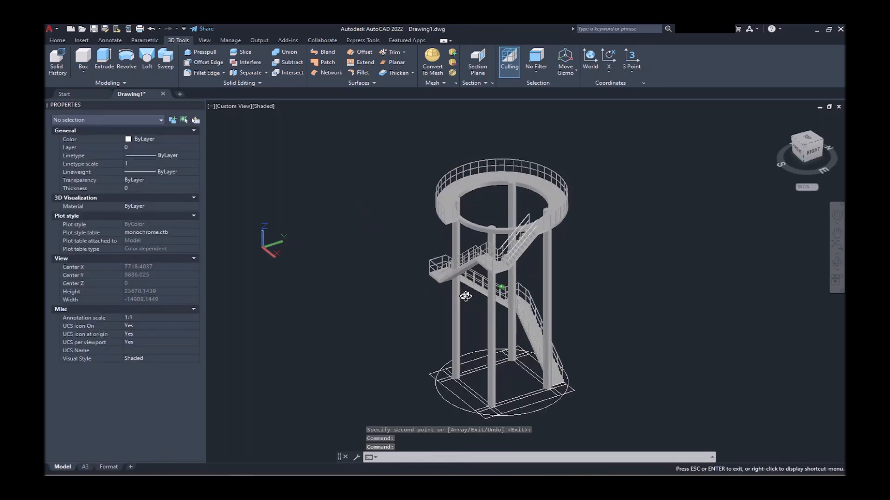
scroll(528, 350, "up", 5)
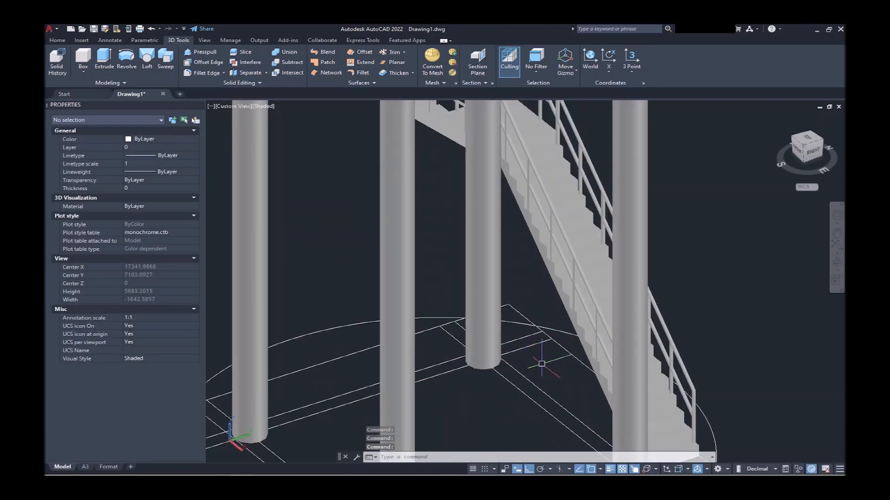
left_click(541, 364)
left_click(492, 384)
left_click(457, 382)
left_click(435, 351)
scroll(496, 257, "down", 5)
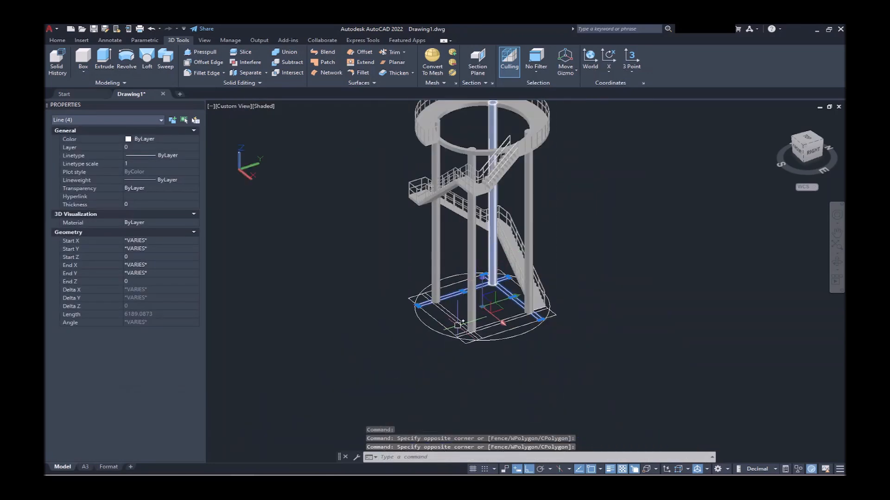
scroll(458, 326, "up", 5)
left_click(519, 320)
left_click(437, 298)
left_click(433, 292)
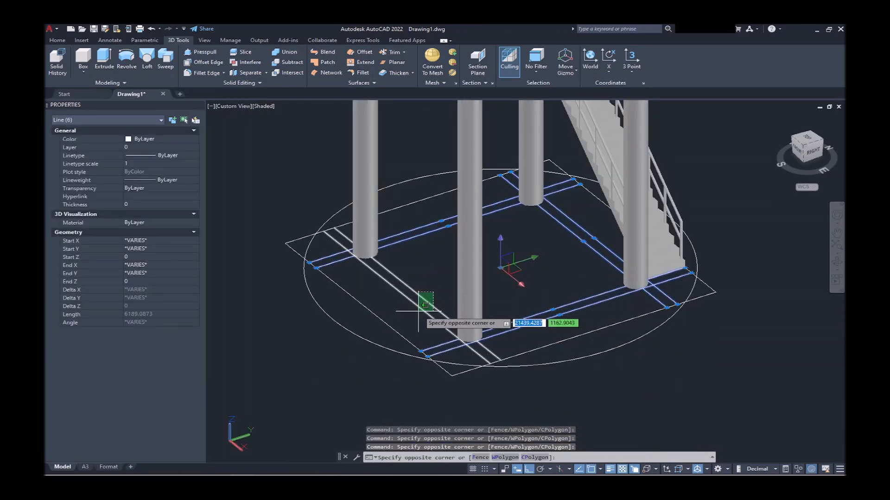
left_click(418, 311)
Add the four support columns to the selection and isolate the selected objects.
scroll(419, 309, "down", 5)
scroll(354, 242, "up", 2)
left_click(412, 251)
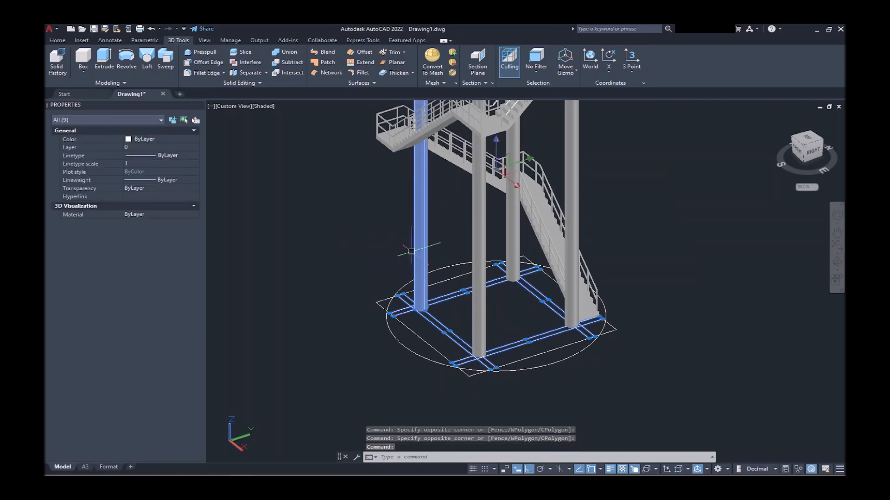
left_click(506, 211)
left_click(572, 164)
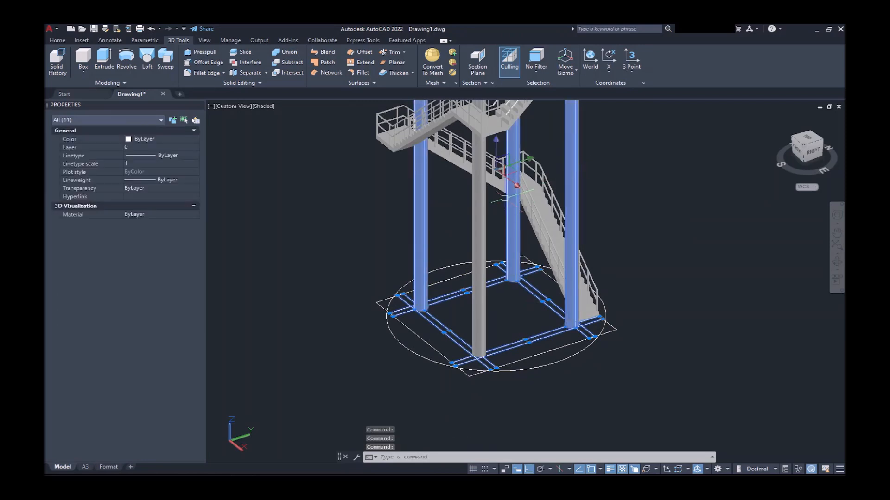
left_click(491, 204)
left_click(474, 206)
type("isolate")
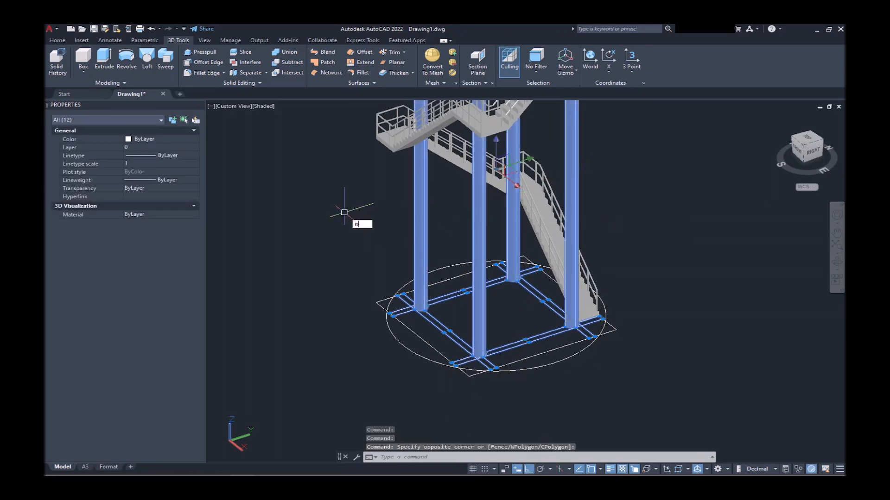
key("Return")
Draw short lines closing the open ends of all four parallel line pairs around the column bases.
scroll(500, 328, "down", 1)
middle_click_drag(547, 340, 549, 341, "shift")
scroll(580, 324, "up", 3)
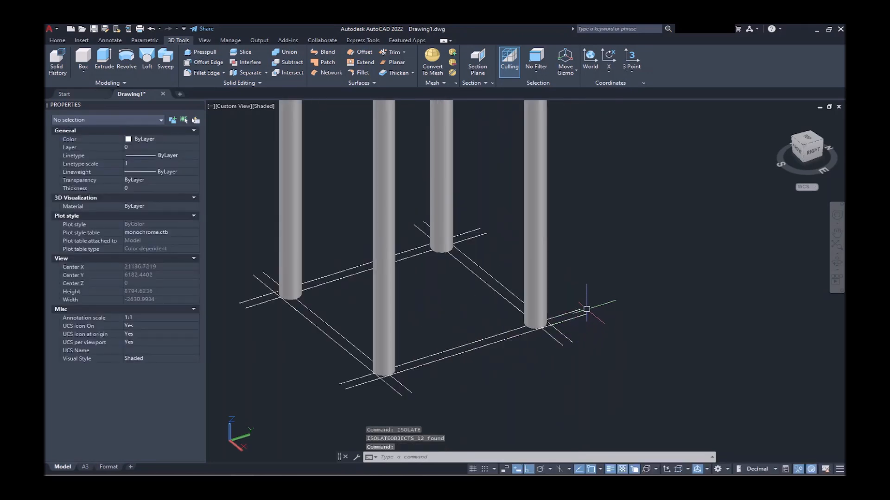
type("l")
key("Return")
left_click(586, 315)
key("space")
key("space")
left_click(340, 384)
left_click(346, 390)
key("space")
key("space")
left_click(402, 396)
left_click(412, 393)
key("space")
key("space")
left_click(262, 272)
left_click(254, 275)
key("space")
key("space")
left_click(239, 304)
left_click(246, 308)
key("space")
key("space")
left_click(423, 222)
key("space")
key("space")
left_click(481, 229)
left_click(486, 233)
key("space")
key("space")
left_click(573, 342)
left_click(563, 345)
key("space")
Join all the lines around the column bases into four closed rectangular polylines.
scroll(599, 316, "down", 1)
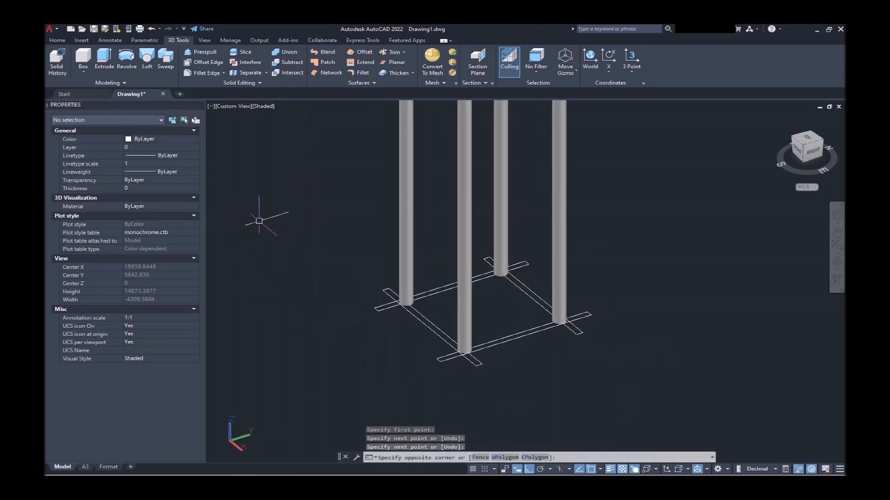
left_click(257, 219)
left_click(686, 421)
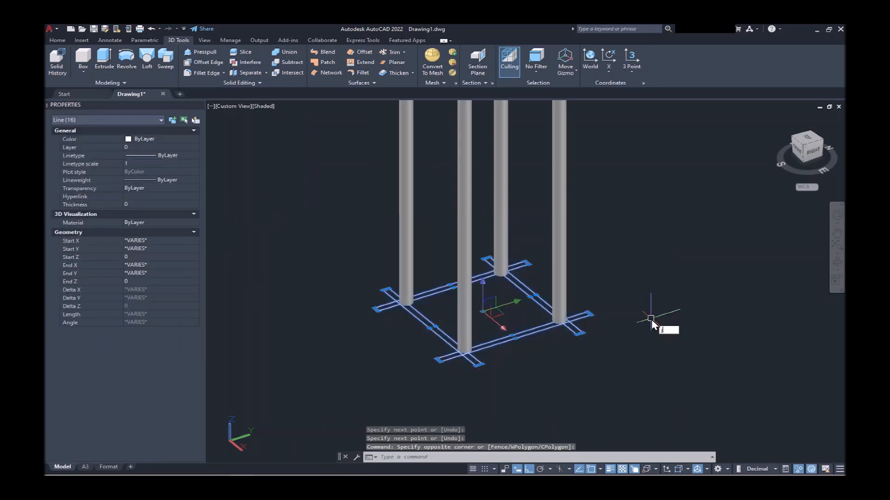
key("space")
Extrude the four closed base polylines 300 upward into beams.
left_click(541, 331)
left_click(528, 297)
left_click(433, 291)
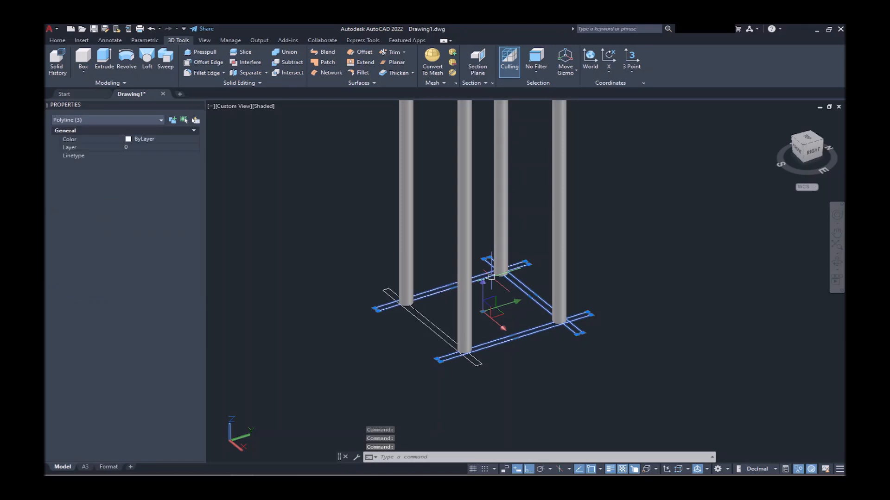
left_click(437, 323)
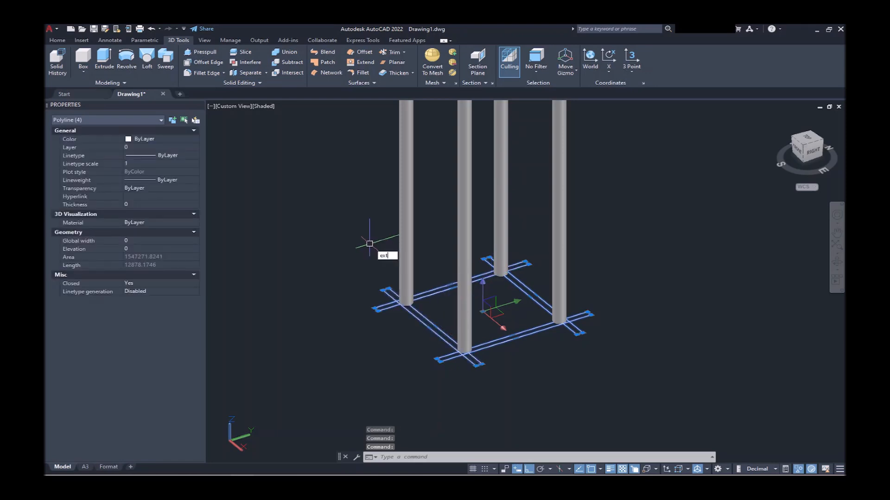
key("space")
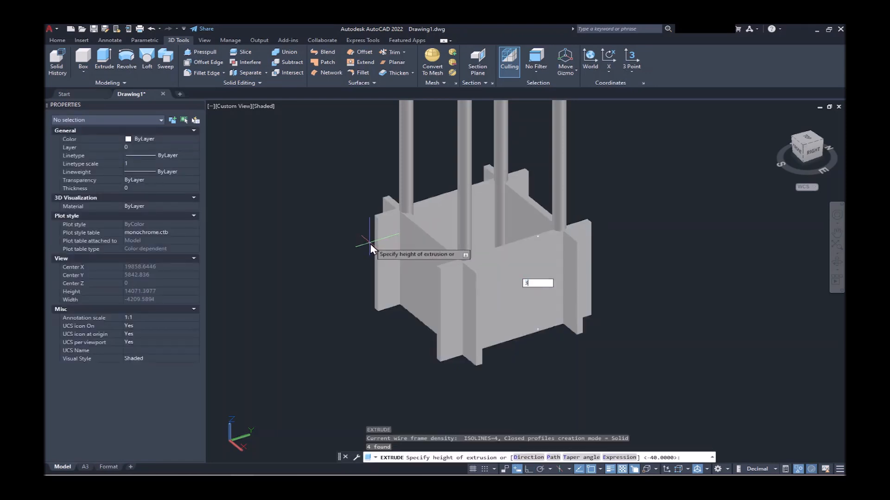
key("Return")
Move the four beams 3500 straight up along the columns.
left_click(291, 203)
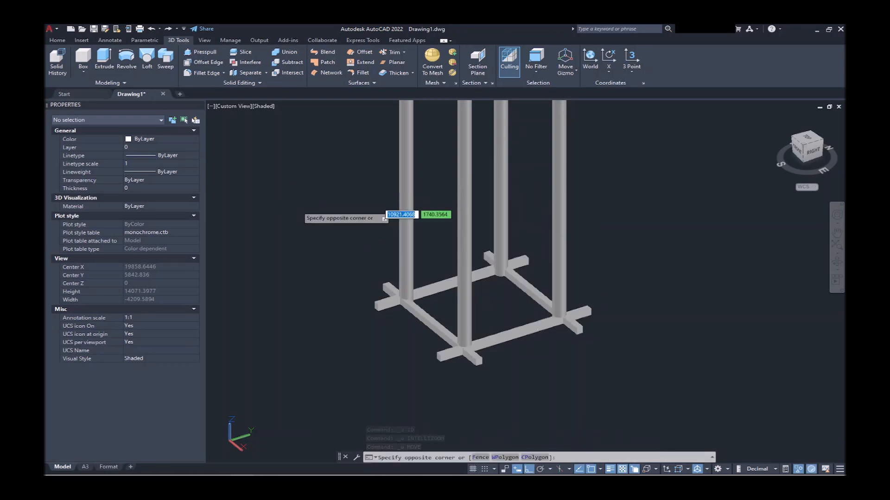
left_click(645, 374)
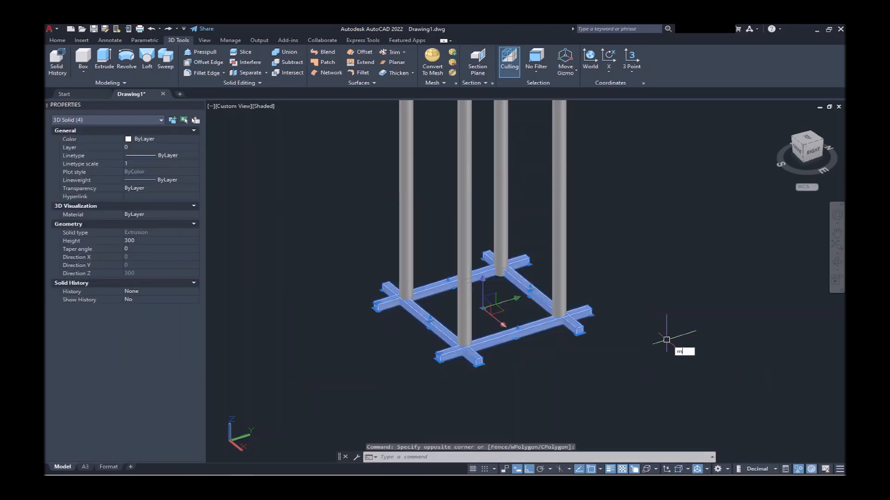
key("Return")
left_click(662, 340)
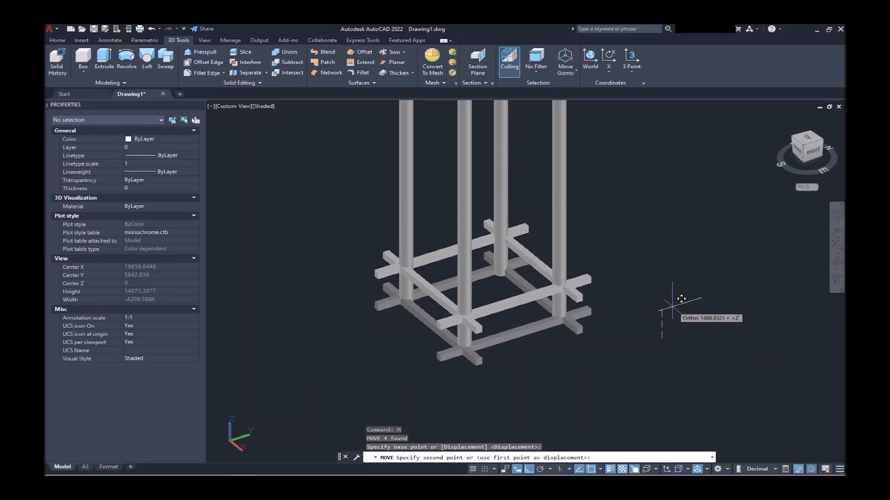
type("35")
key("Return")
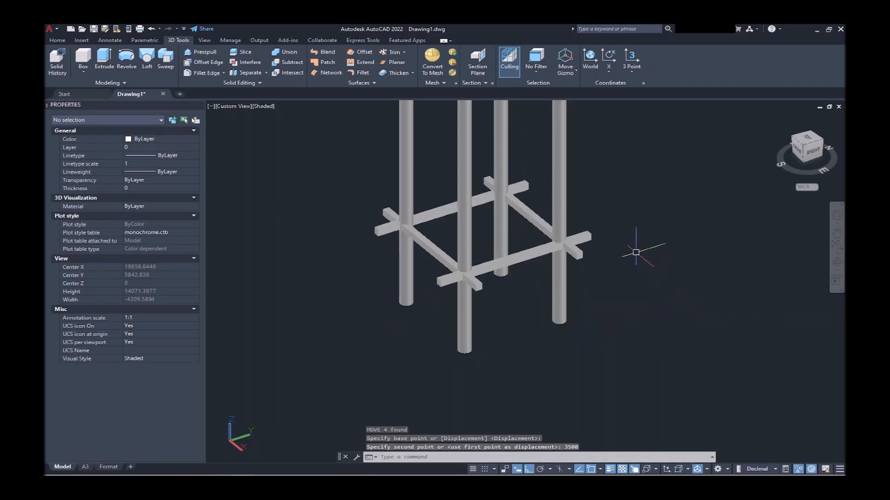
Read the coordinates of the upper corner at one beam's projecting end.
scroll(621, 245, "up", 6)
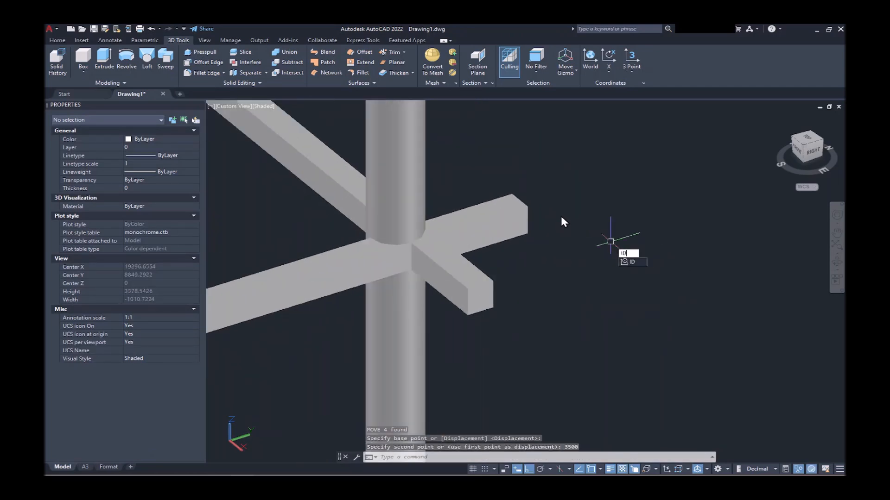
key("Return")
left_click(527, 207)
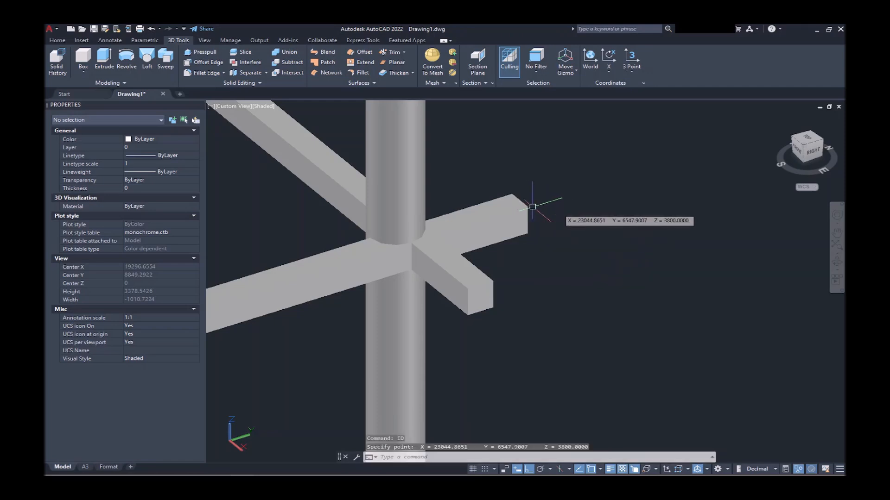
scroll(533, 199, "down", 6)
middle_click(568, 365)
middle_click(567, 365)
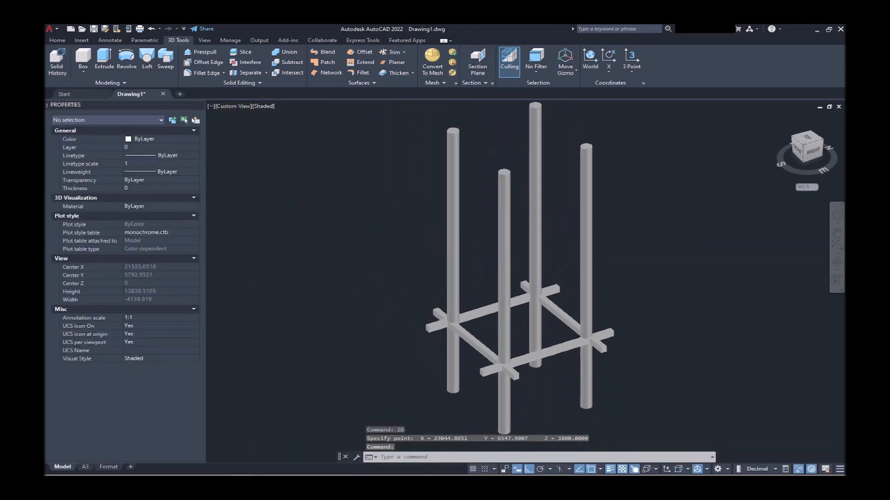
Presspull both beam ends that project beyond the nearest corner column back to that column.
scroll(556, 396, "up", 2)
middle_click_drag(556, 396, 513, 339)
scroll(513, 339, "down", 2)
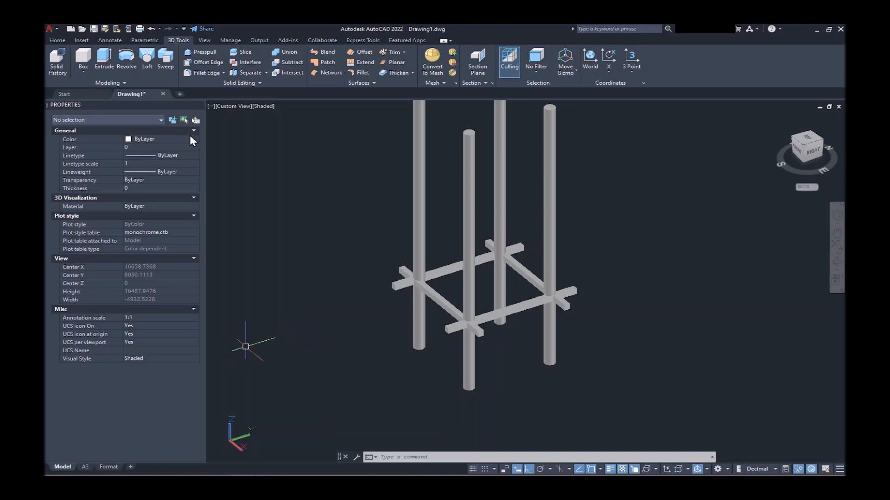
left_click(199, 52)
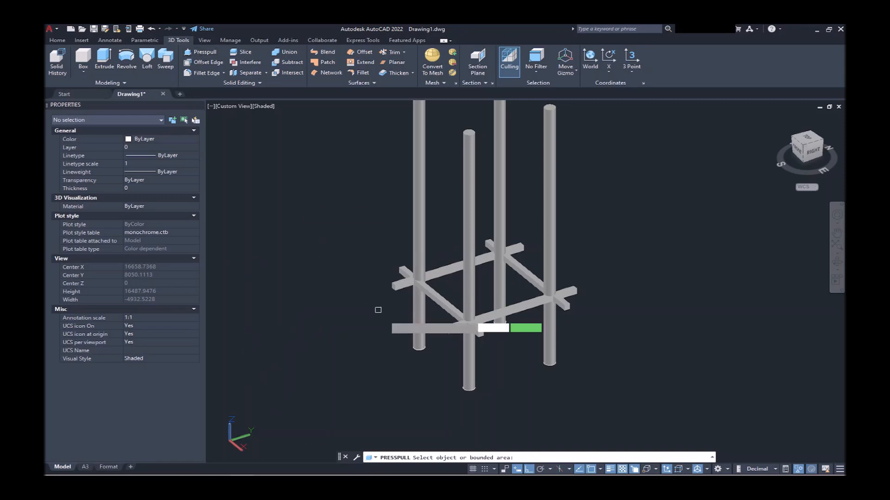
scroll(468, 320, "up", 5)
left_click(533, 303)
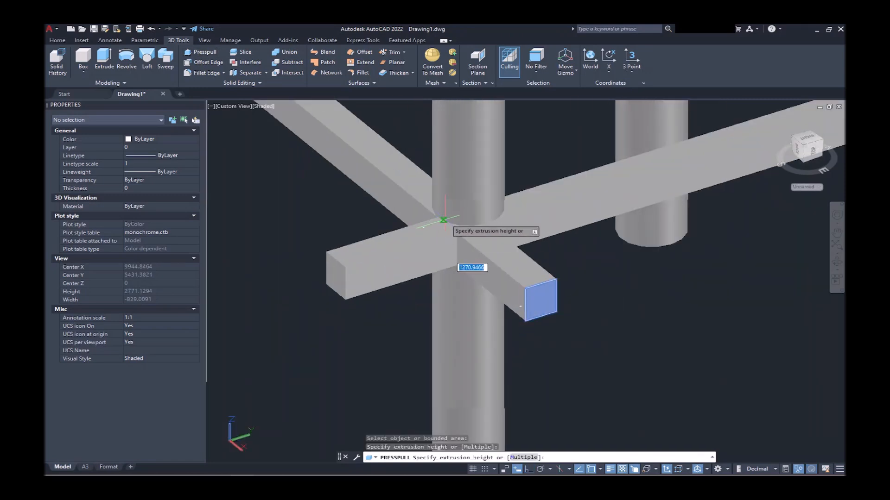
left_click(410, 226)
left_click(338, 271)
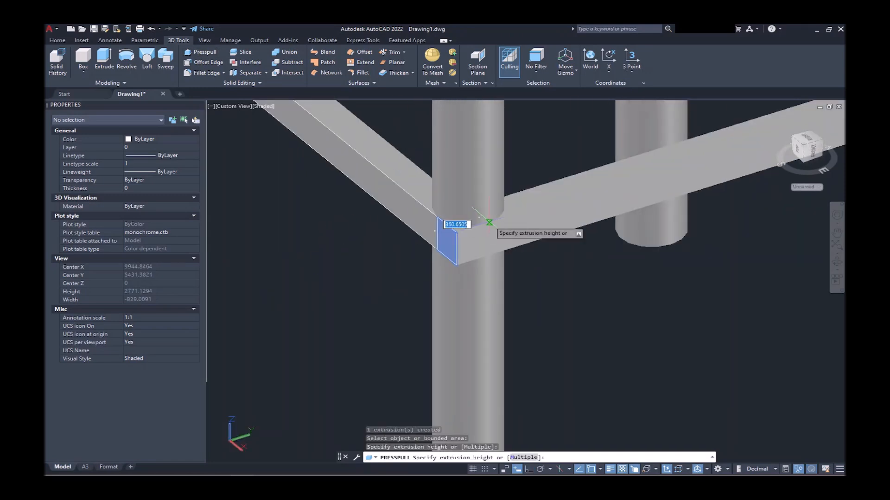
left_click(428, 175)
Presspull both projecting beam ends at the second corner column back to the column.
scroll(428, 185, "down", 5)
scroll(655, 238, "up", 4)
left_click(651, 236)
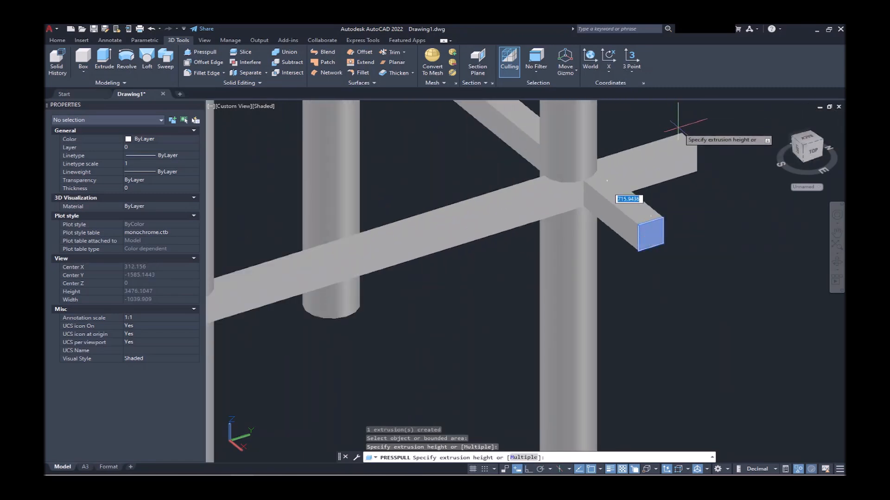
left_click(676, 120)
scroll(639, 204, "down", 6)
middle_click_drag(640, 209, 565, 213, "shift")
scroll(609, 226, "up", 7)
left_click(614, 230)
left_click(501, 143)
Presspull both projecting beam ends at the third corner column back to it, keeping the overhangs at the fourth corner.
scroll(469, 213, "down", 7)
middle_click_drag(459, 223, 406, 222, "shift")
scroll(430, 188, "up", 8)
left_click(408, 259)
left_click(551, 190)
scroll(551, 199, "down", 2)
middle_click_drag(533, 217, 612, 218, "shift")
left_click(487, 242)
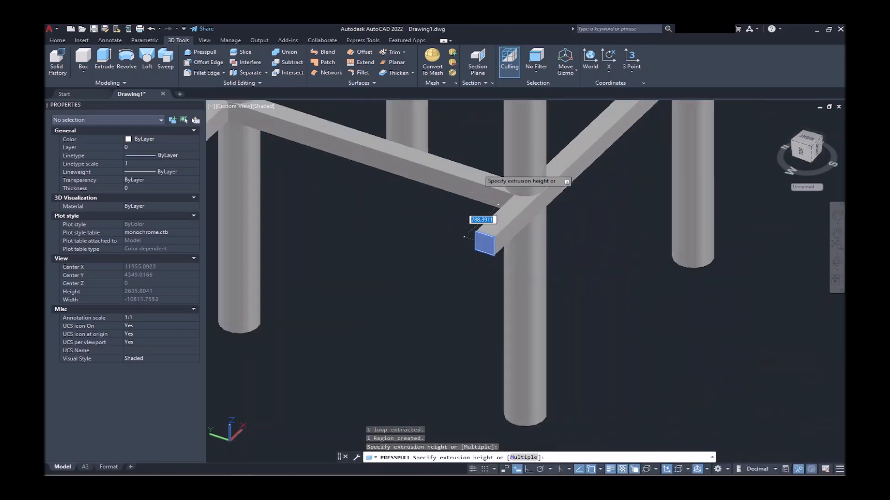
left_click(478, 169)
scroll(450, 251, "down", 8)
key("Return")
End the object isolation and inspect the beams beneath the lower stair landing.
middle_click_drag(452, 255, 417, 258, "shift")
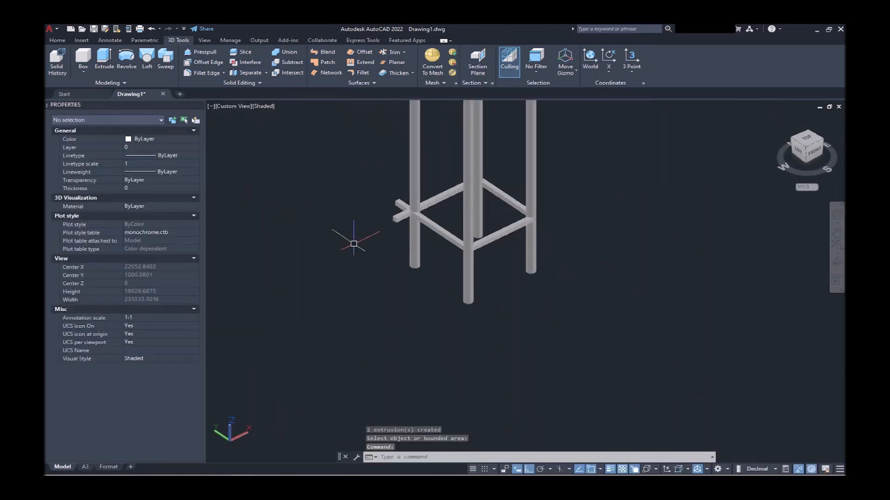
key("Return")
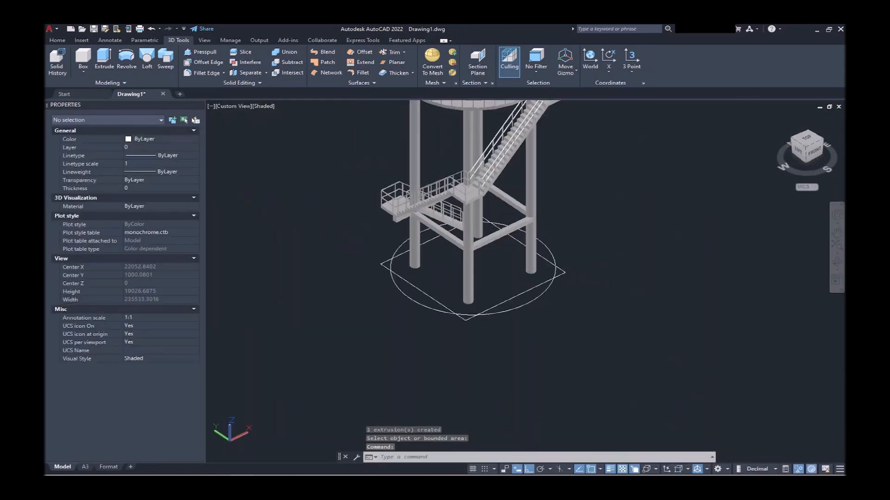
scroll(402, 241, "up", 7)
middle_click_drag(402, 269, 399, 190, "shift")
middle_click_drag(325, 208, 349, 296, "shift")
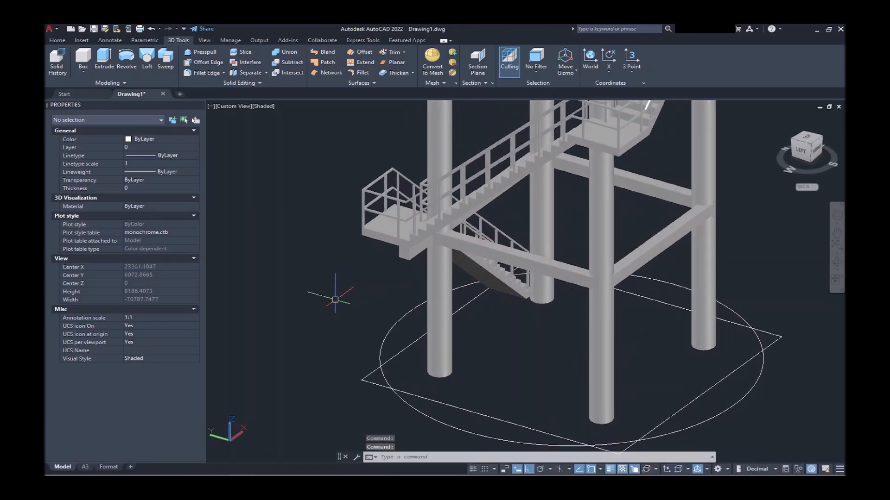
Copy the four beams between the columns 4000 straight up to form a second beam level.
scroll(335, 300, "down", 2)
middle_click_drag(363, 200, 372, 251)
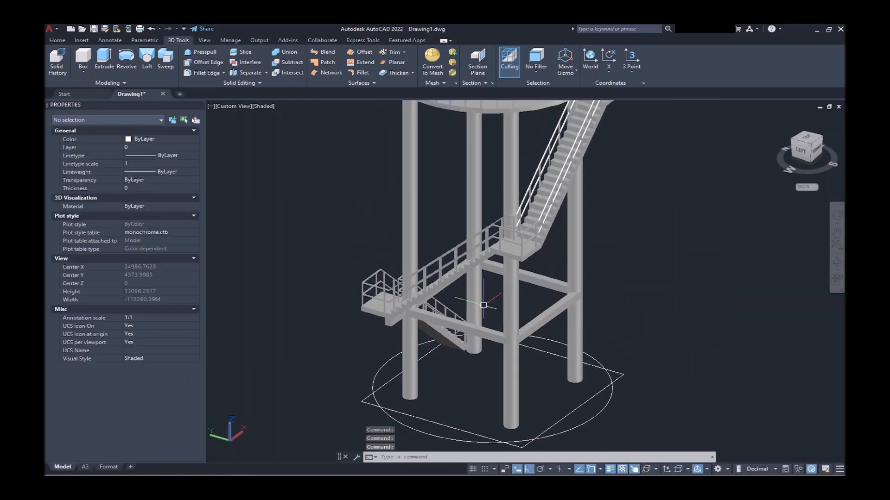
left_click(545, 318)
left_click(552, 280)
left_click(485, 333)
scroll(450, 281, "up", 3)
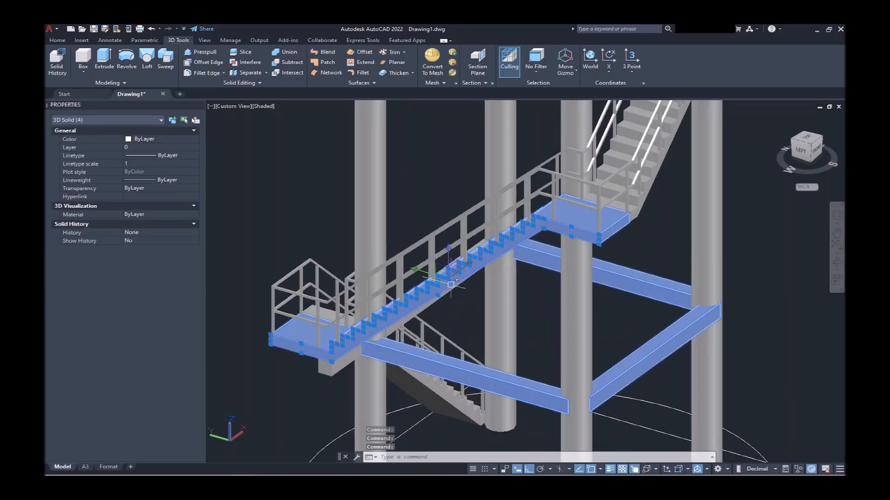
left_click(416, 322)
scroll(424, 329, "down", 2)
scroll(356, 349, "up", 3)
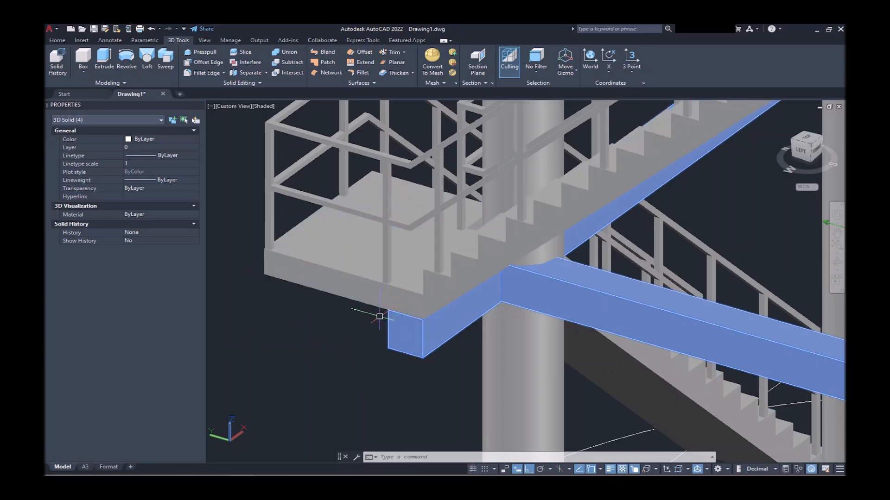
scroll(377, 318, "down", 5)
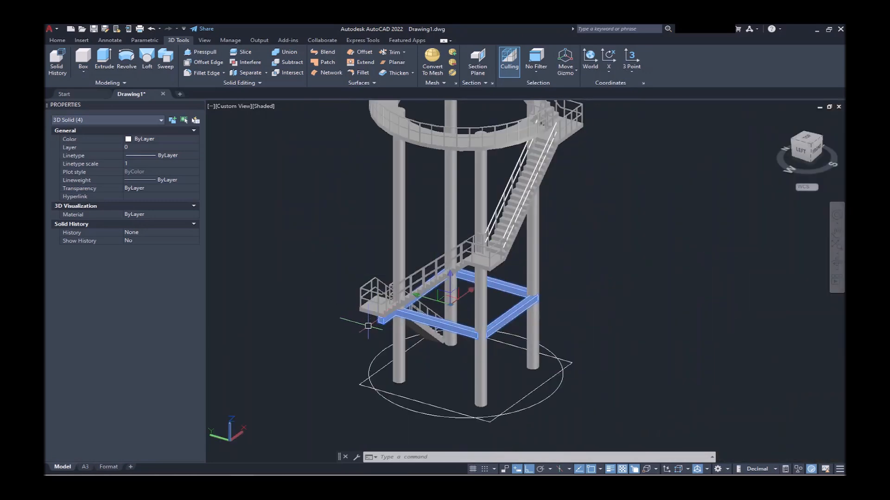
scroll(343, 327, "up", 2)
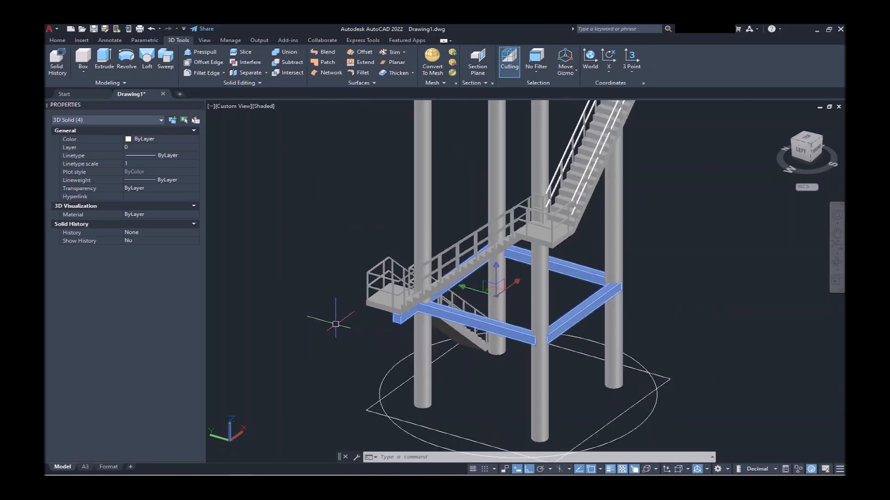
key("Return")
left_click(315, 337)
type("4000")
key("Return")
key("Return")
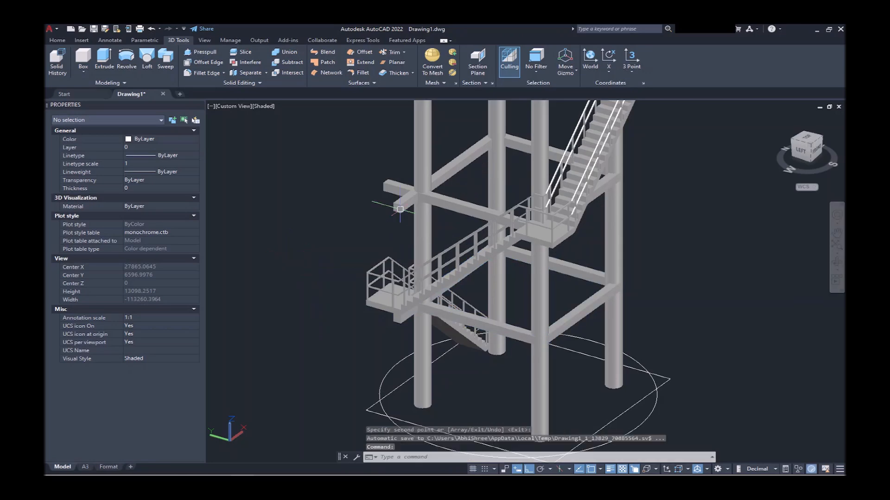
Rotate the four upper beams 90 degrees about the centre of the tower in the top view.
scroll(407, 204, "up", 3)
left_click(408, 204)
left_click(391, 178)
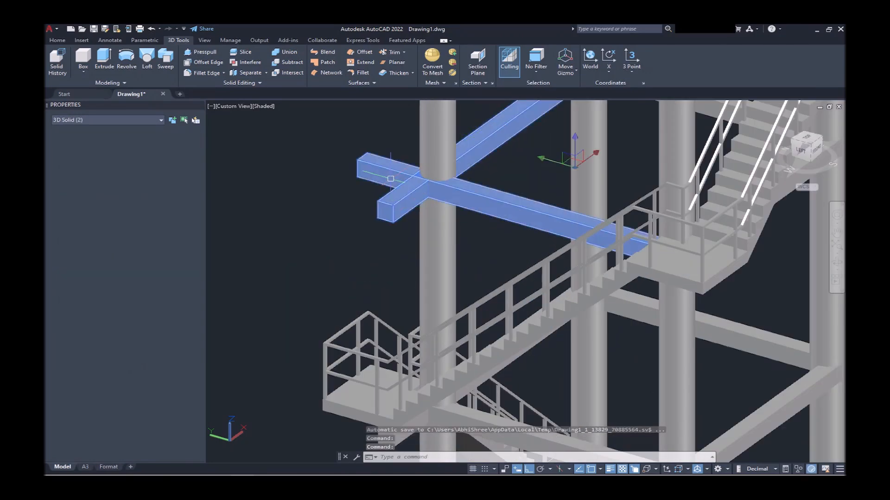
scroll(347, 201, "down", 3)
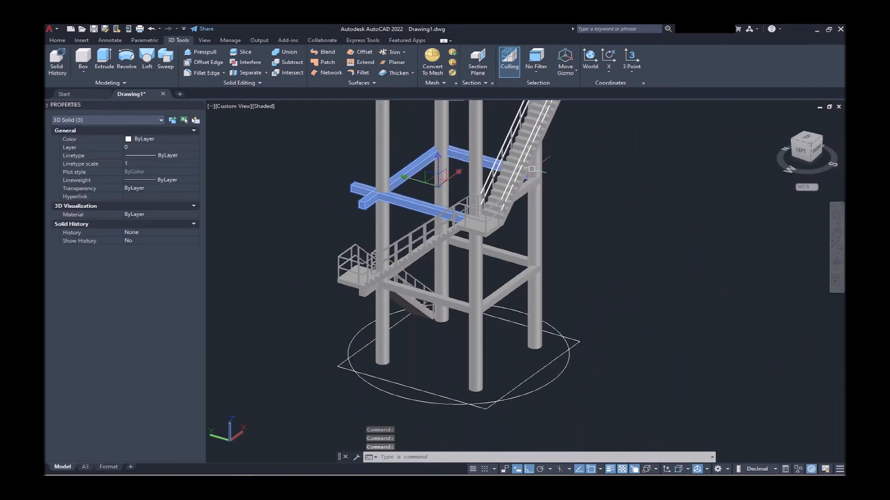
scroll(533, 184, "up", 4)
left_click(533, 185)
scroll(550, 182, "down", 5)
left_click(806, 139)
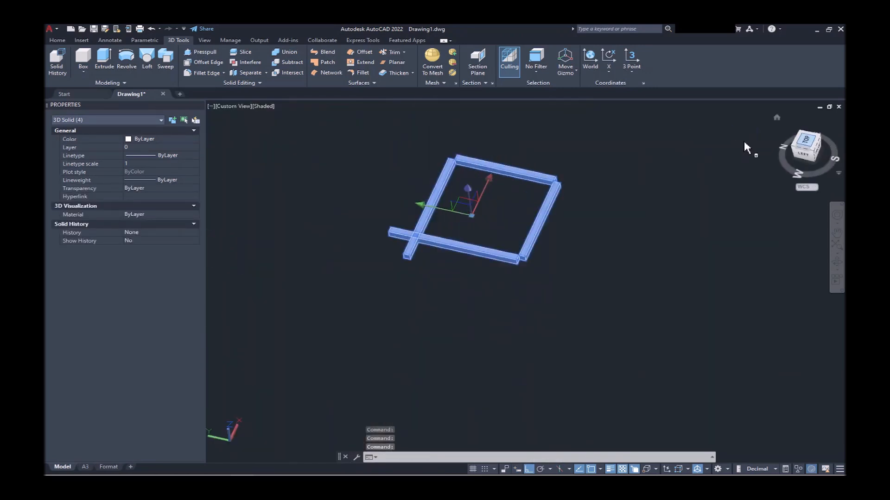
type("ro")
key("Return")
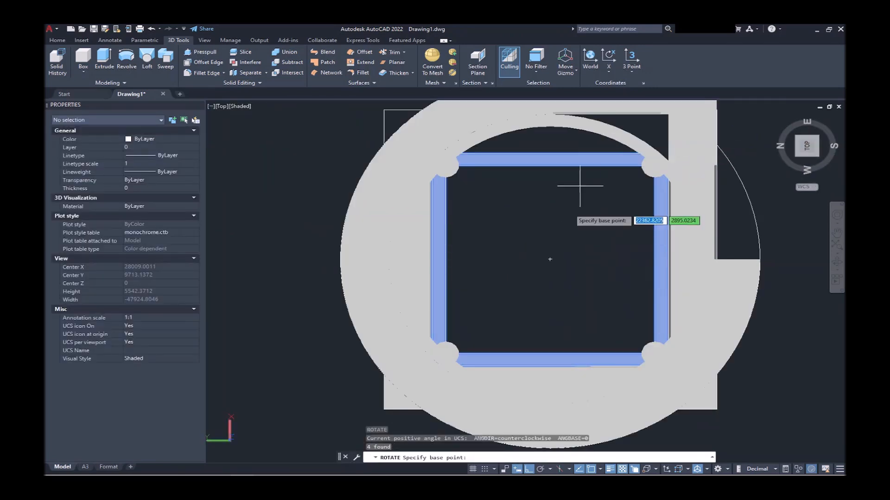
left_click(548, 256)
type("90")
key("Return")
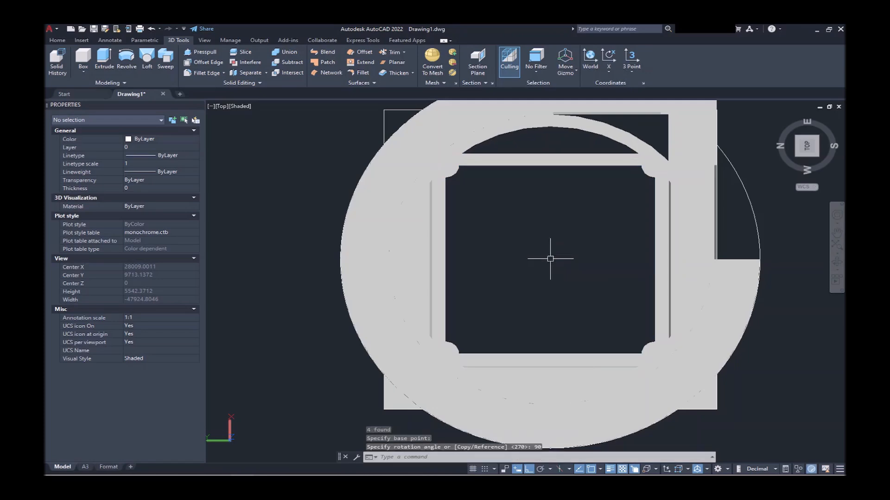
Copy the four second-level beams 4000 straight up to form a third beam level between the columns.
scroll(550, 257, "down", 4)
middle_click_drag(550, 258, 489, 186, "shift")
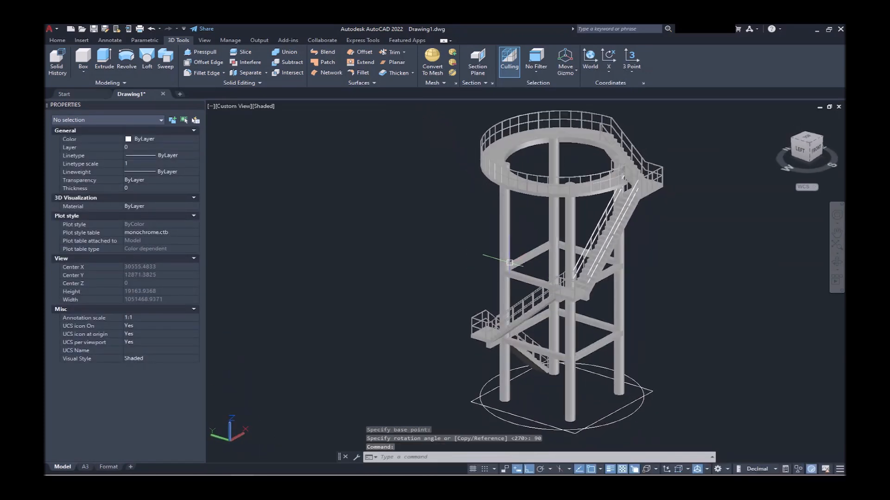
scroll(539, 286, "up", 5)
left_click(540, 293)
left_click(519, 249)
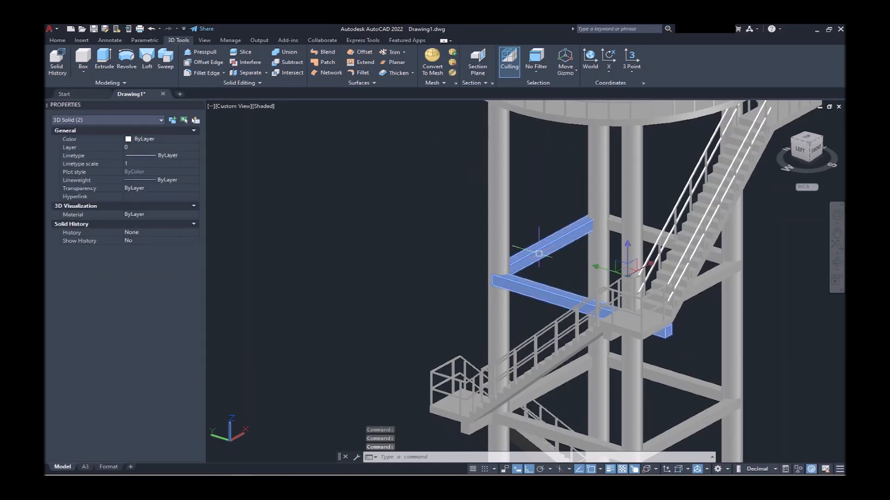
left_click(712, 282)
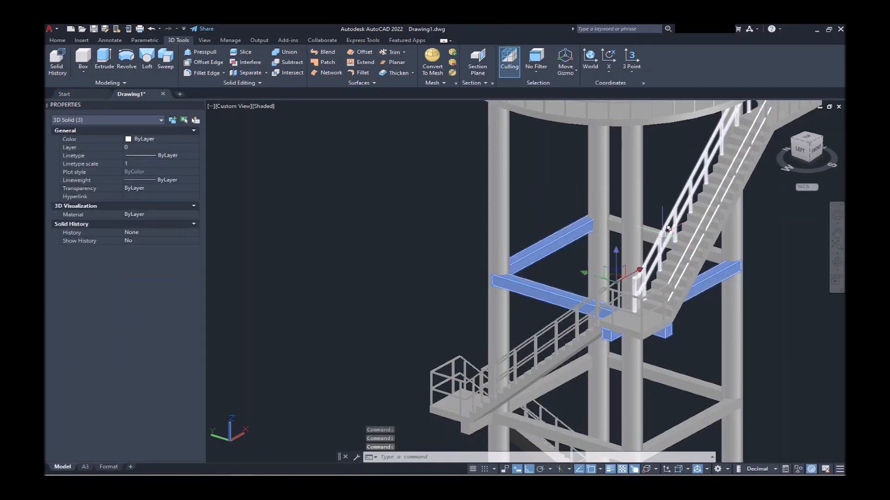
scroll(491, 253, "down", 2)
type("co")
key("Return")
left_click(448, 261)
type("4000")
key("Return")
key("Return")
Rotate the four third-level beams 90 degrees about the centre of the tower in the top view.
left_click(529, 196)
left_click(603, 193)
scroll(575, 143, "up", 5)
left_click(573, 149)
left_click(495, 161)
scroll(546, 157, "down", 4)
middle_click_drag(503, 191, 526, 195, "shift")
left_click(807, 138)
type("ro")
key("Return")
left_click(502, 259)
type("90")
key("Return")
Draw a polyline straight across the circular opening of the top platform, from one quadrant to the opposite quadrant.
scroll(504, 255, "down", 5)
middle_click_drag(505, 255, 463, 186, "shift")
scroll(527, 241, "up", 4)
scroll(431, 360, "down", 3)
mouse_move(431, 360)
middle_mouse_down("shift")
mouse_move(431, 332)
mouse_move(450, 302)
mouse_move(411, 381)
mouse_move(433, 332)
mouse_move(407, 344)
mouse_move(453, 367)
mouse_move(515, 320)
mouse_move(433, 314)
mouse_move(366, 338)
mouse_move(399, 359)
mouse_move(420, 358)
middle_mouse_up("shift")
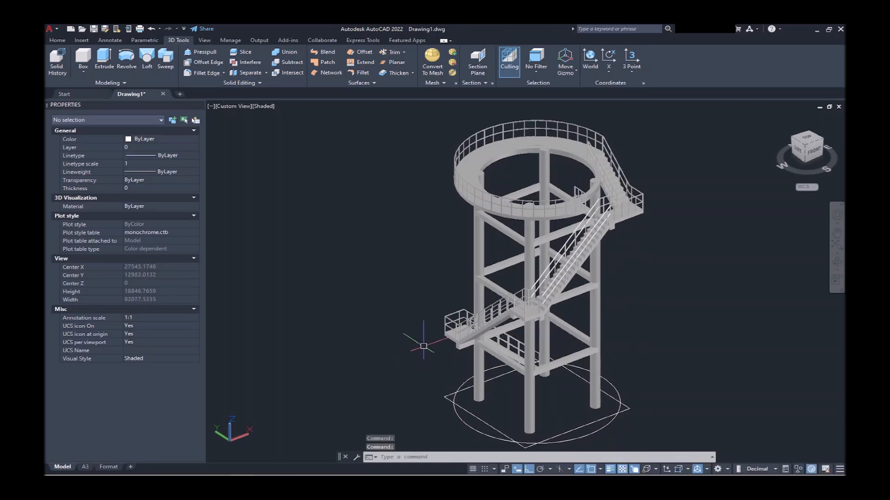
scroll(549, 174, "up", 1)
middle_click_drag(544, 182, 515, 213, "shift")
scroll(586, 146, "up", 2)
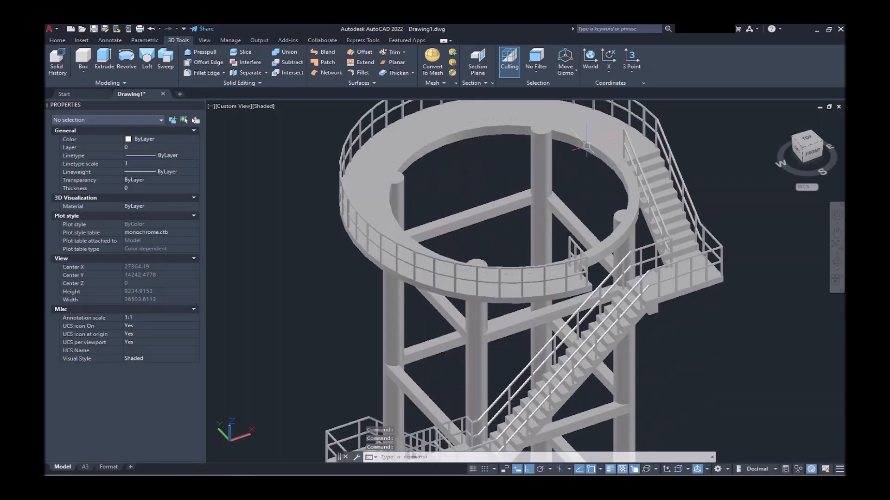
type("pl")
key("Return")
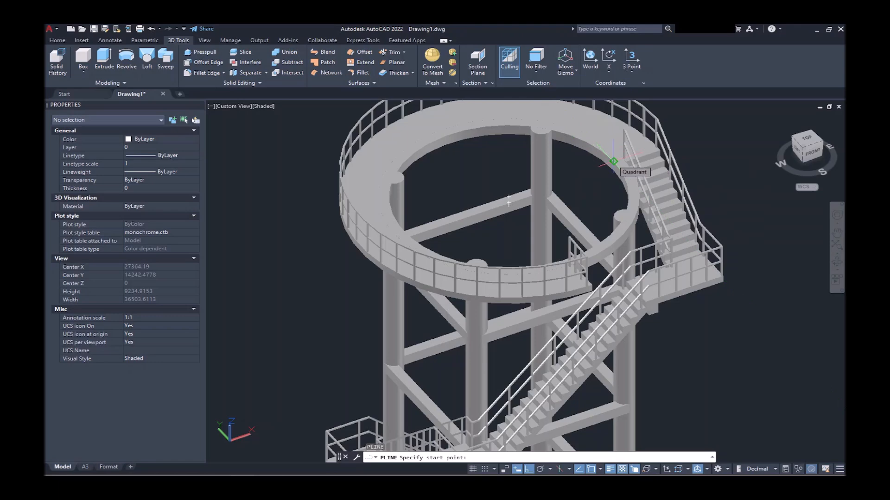
left_click(613, 162)
mouse_move(509, 201)
middle_mouse_down("shift")
mouse_move(520, 242)
mouse_move(312, 229)
mouse_move(511, 199)
middle_mouse_up("shift")
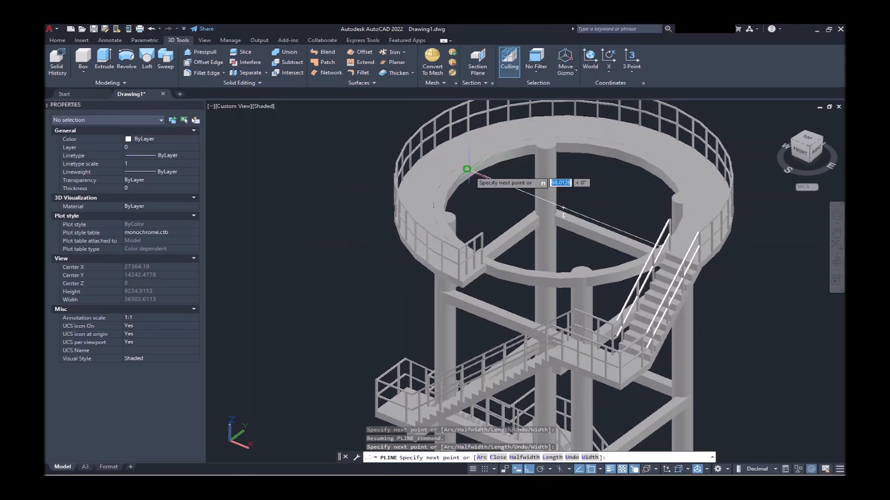
left_click(469, 171)
Isolate the polyline that spans the platform opening, hiding the rest of the tower.
scroll(388, 194, "down", 3)
middle_click_drag(363, 207, 443, 214, "shift")
left_click(486, 202)
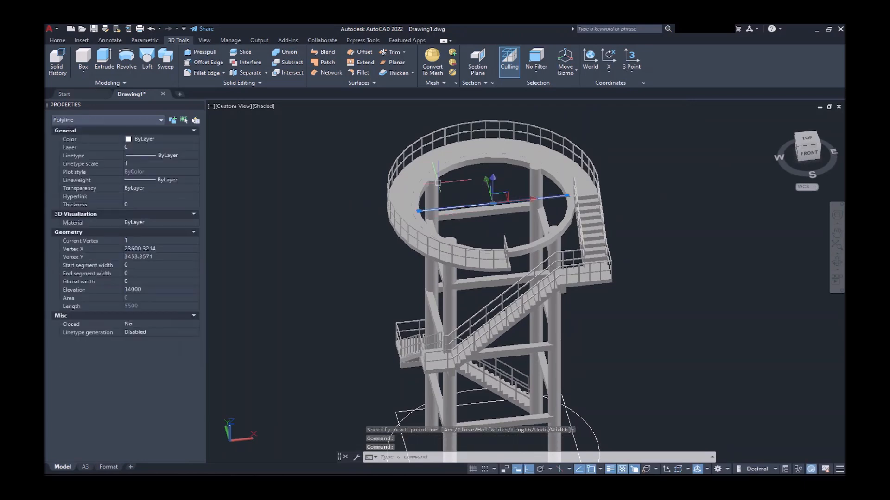
scroll(299, 232, "down", 3)
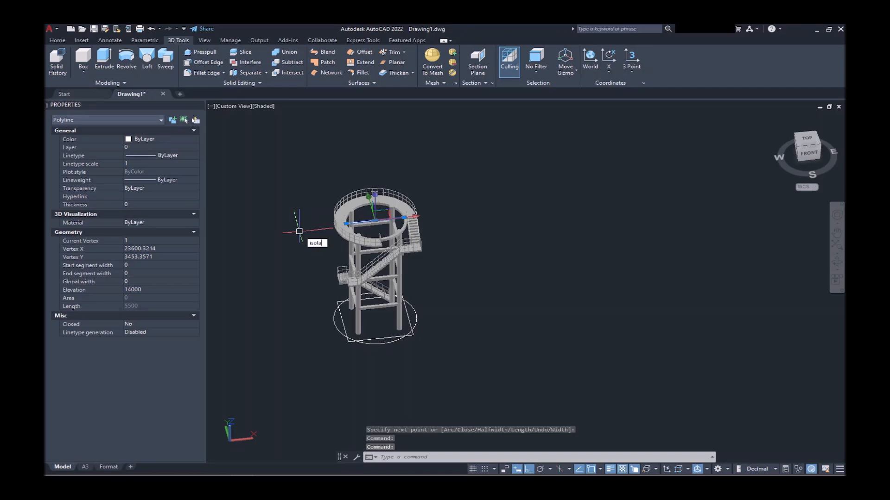
type("te")
key("Return")
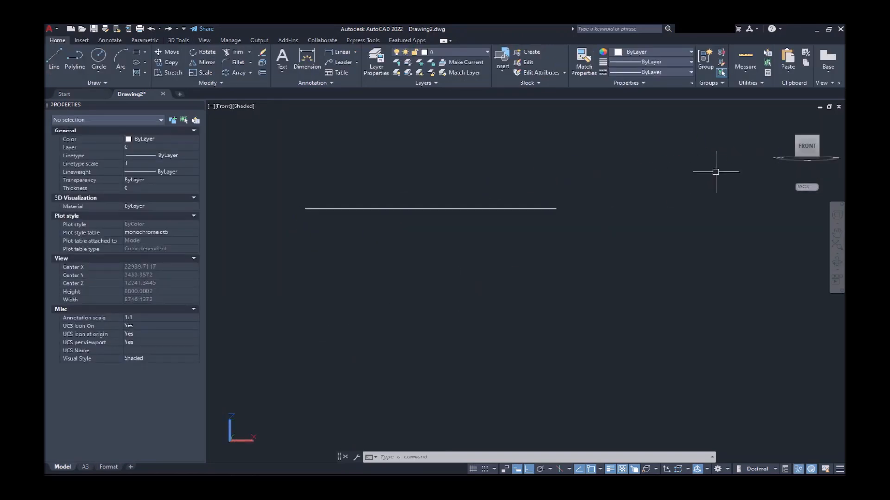
Show the line in the front view, align the UCS to the view and set the visual style to 2D Wireframe.
left_click(793, 143)
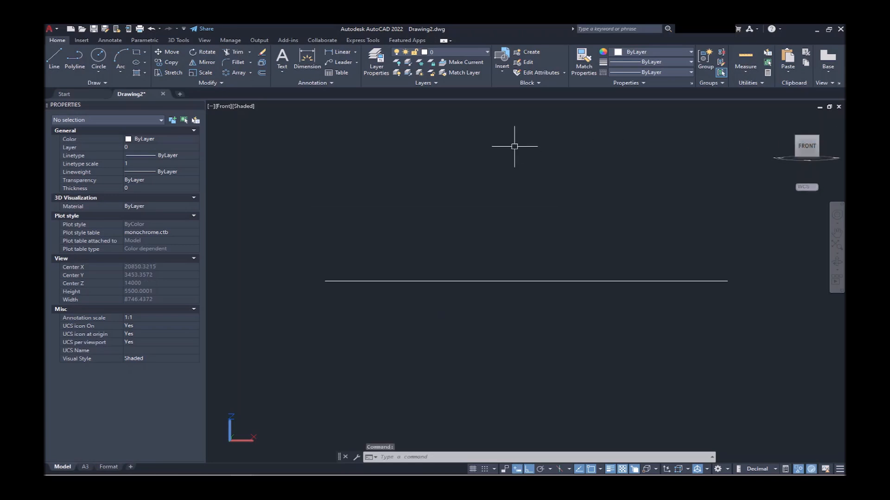
type("s")
key("Return")
type("v")
key("Return")
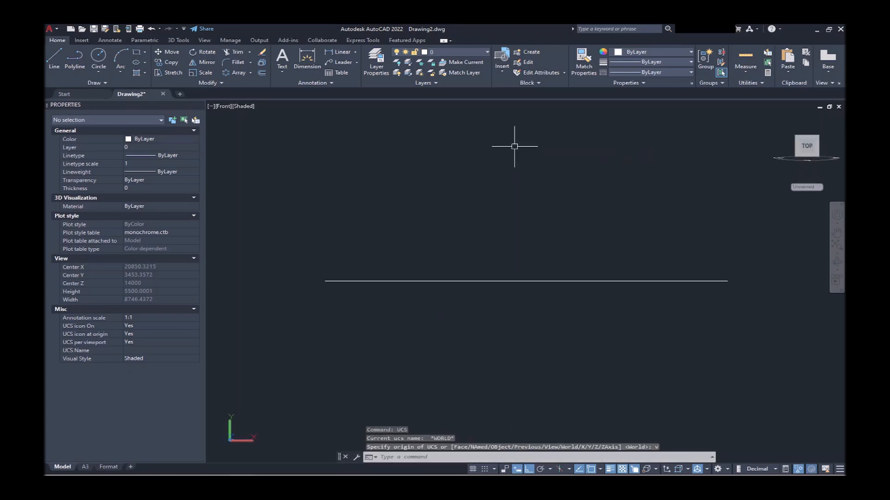
type("vs")
key("Return")
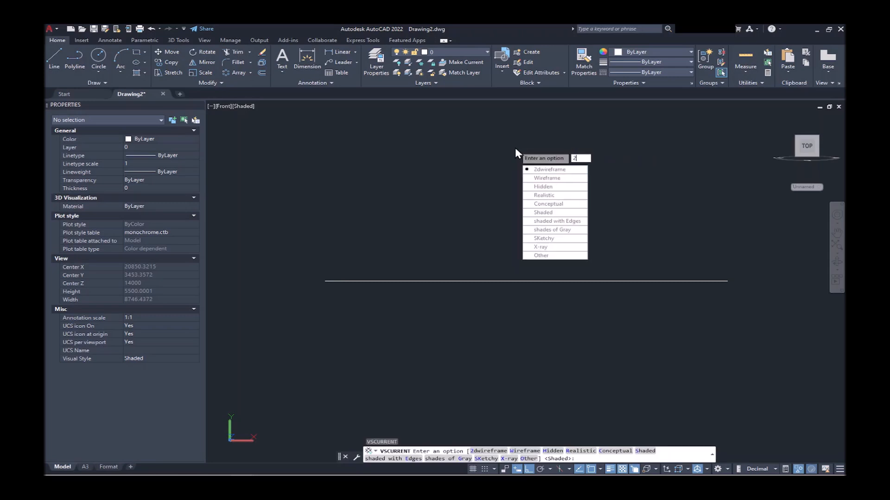
type("2")
key("Return")
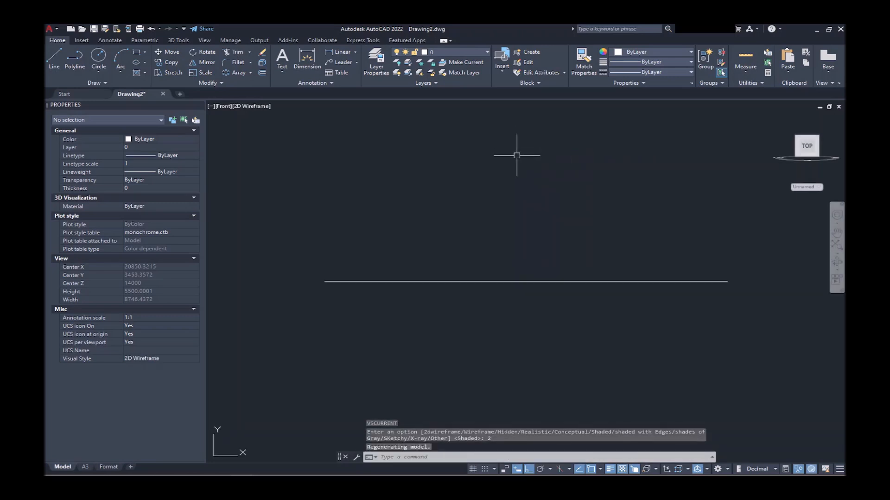
Draw a 300 long vertical line upward from the midpoint of the horizontal line.
type("l")
key("Return")
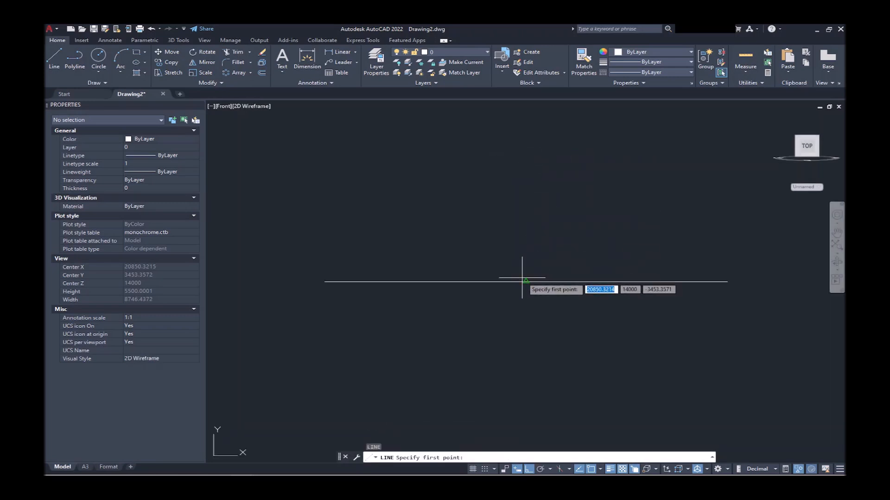
left_click(523, 281)
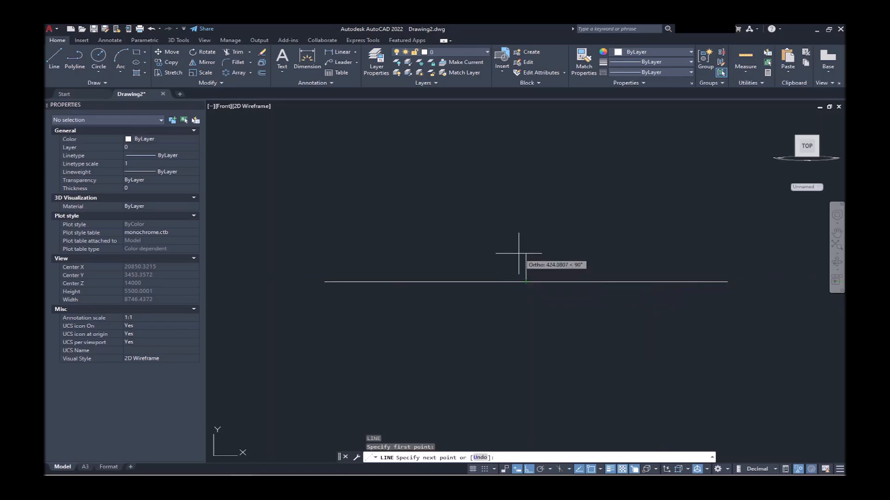
key("Return")
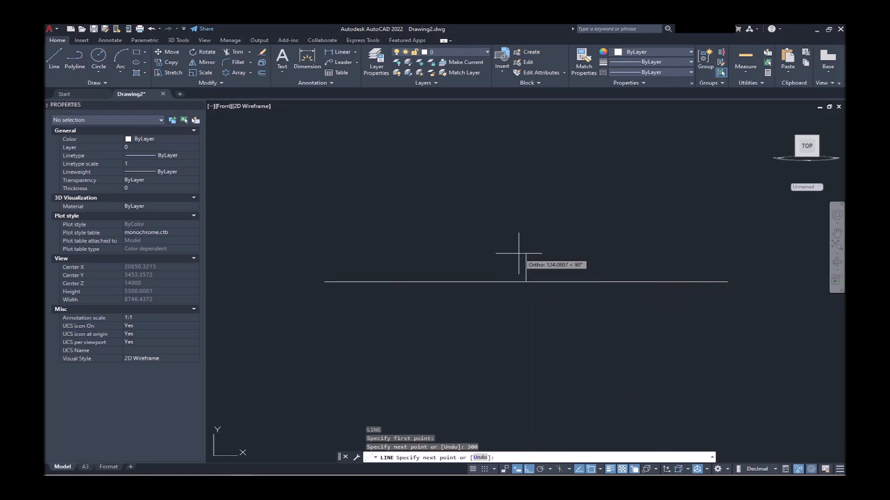
key("Return")
Draw a circle of radius 250 centred on the left end of the horizontal line.
type("c")
key("Return")
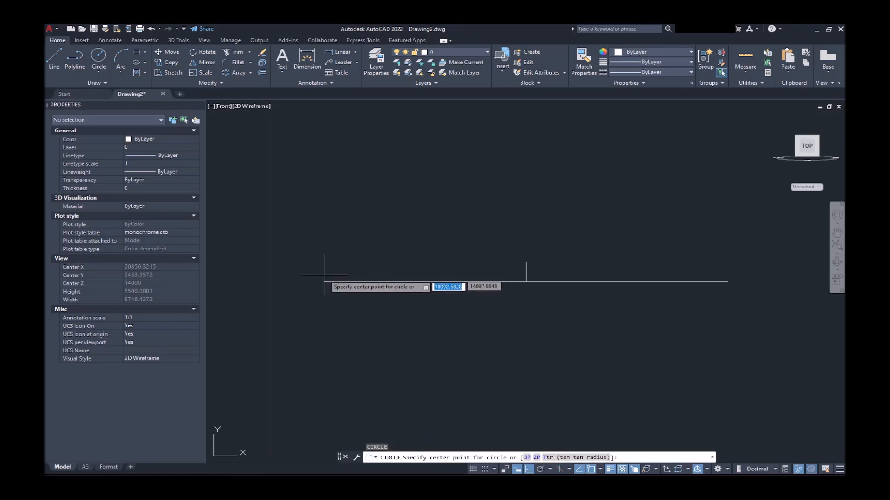
left_click(325, 281)
type("250")
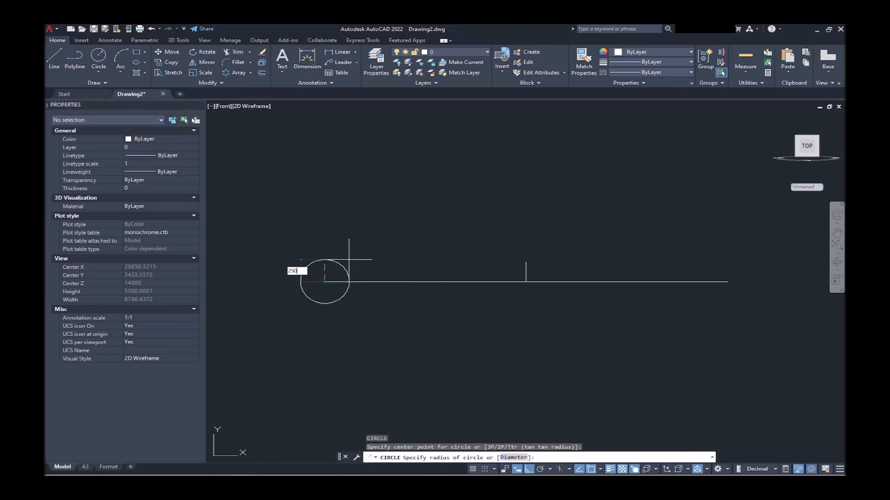
key("Return")
Mirror the circle about the short vertical centre line to the other end, keeping the original.
left_click(327, 267)
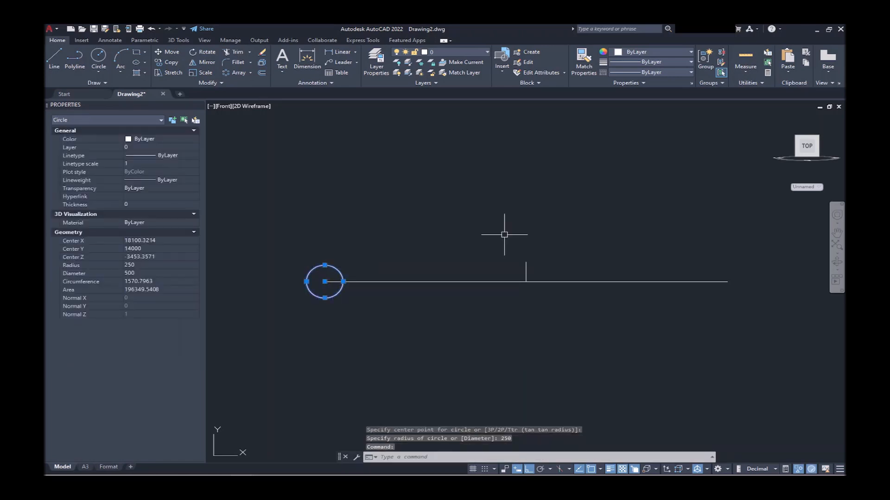
type("mi")
key("Return")
left_click(526, 263)
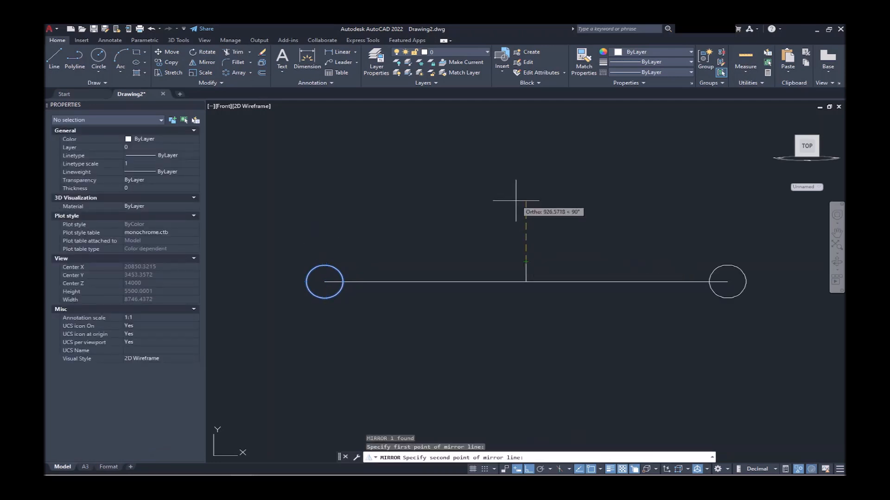
left_click(517, 202)
key("Return")
Draw a horizontal line across the full diameter of the left circle, between its two quadrants.
type("l")
key("Return")
left_click(306, 282)
key("Return")
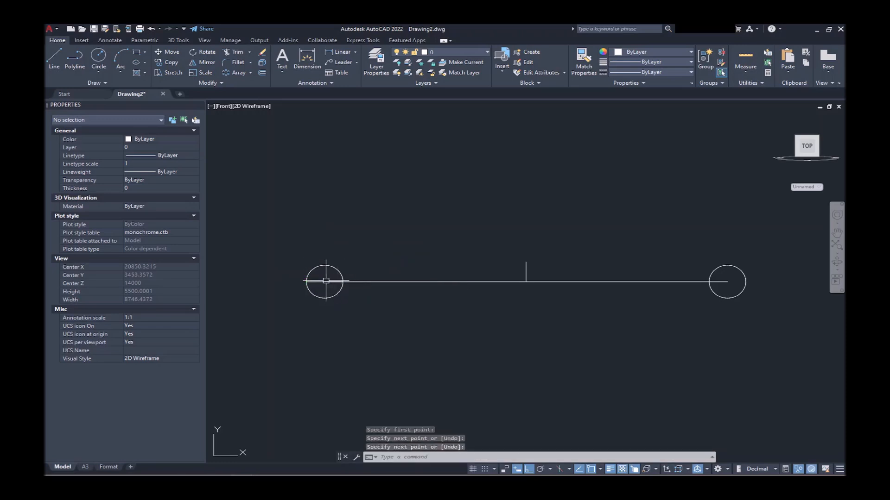
Mirror the diameter line about the vertical centre line into the right circle, keeping the original.
left_click(318, 280)
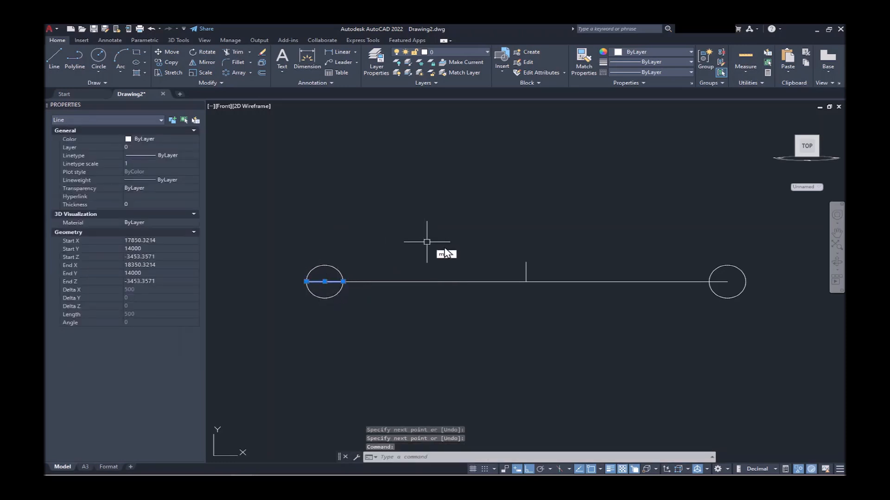
type("mi")
key("Return")
left_click(525, 260)
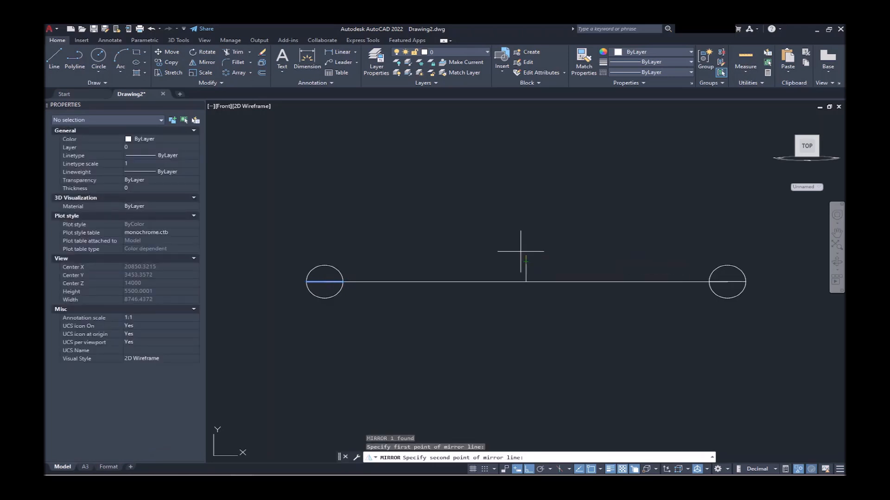
left_click(514, 205)
key("Return")
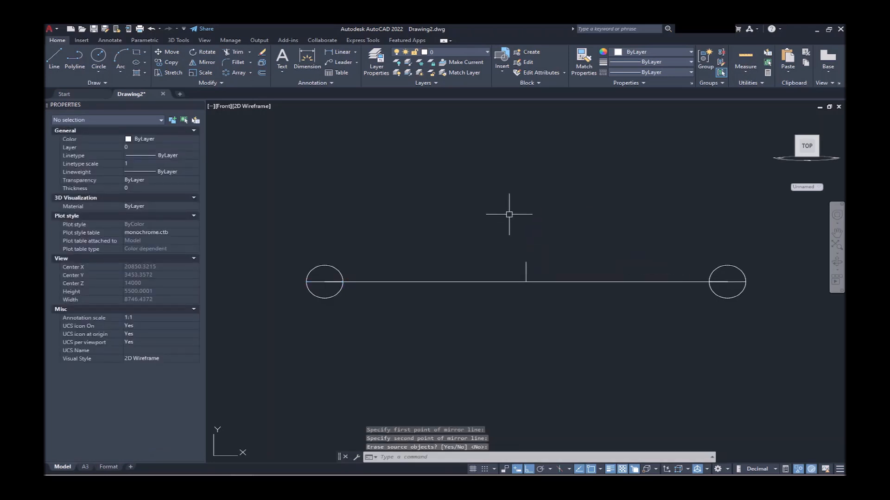
Erase the long horizontal line joining the two circle centres.
left_click(474, 279)
left_click(457, 292)
key("Return")
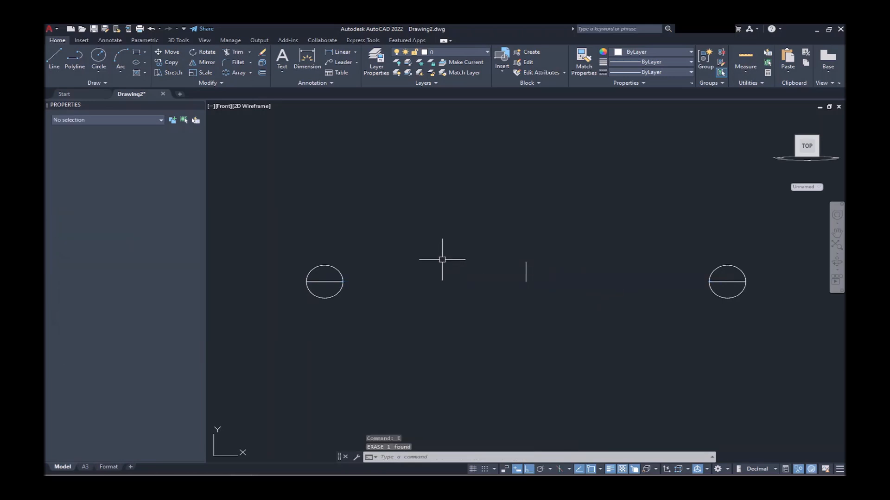
Draw a 3-point arc between the circles' inner quadrants, passing through the upper end of the vertical centre line.
left_click(115, 72)
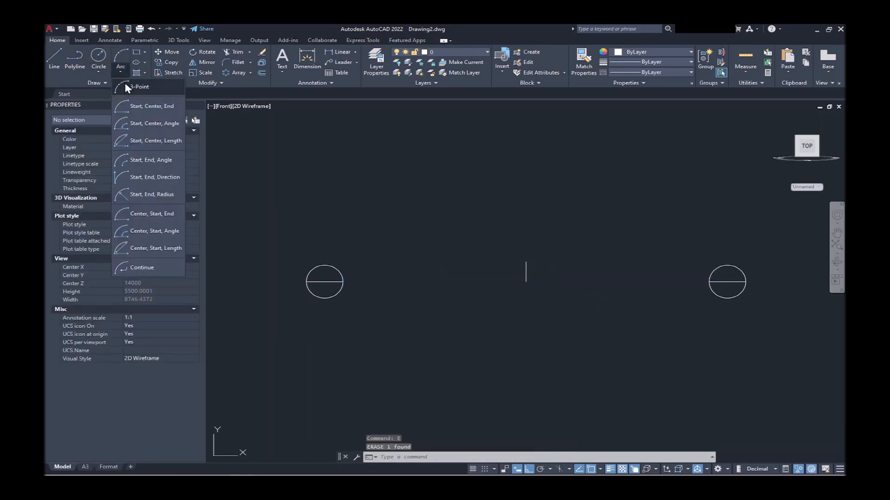
left_click(125, 87)
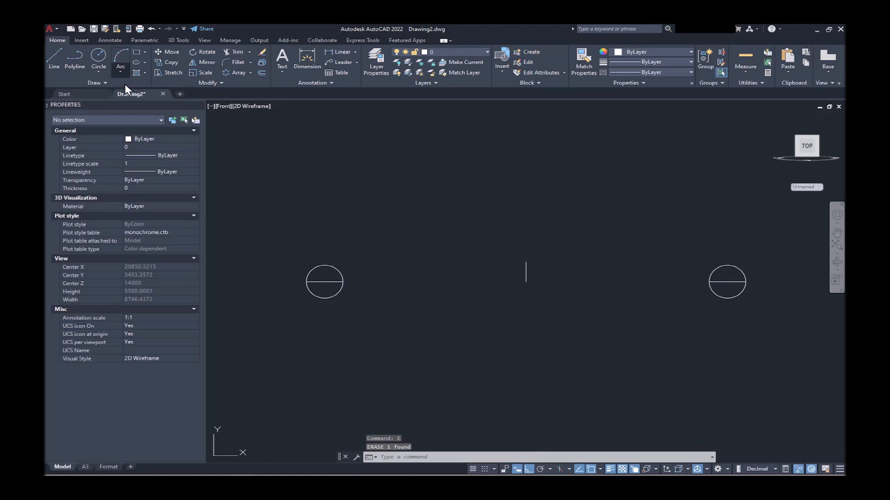
left_click(343, 282)
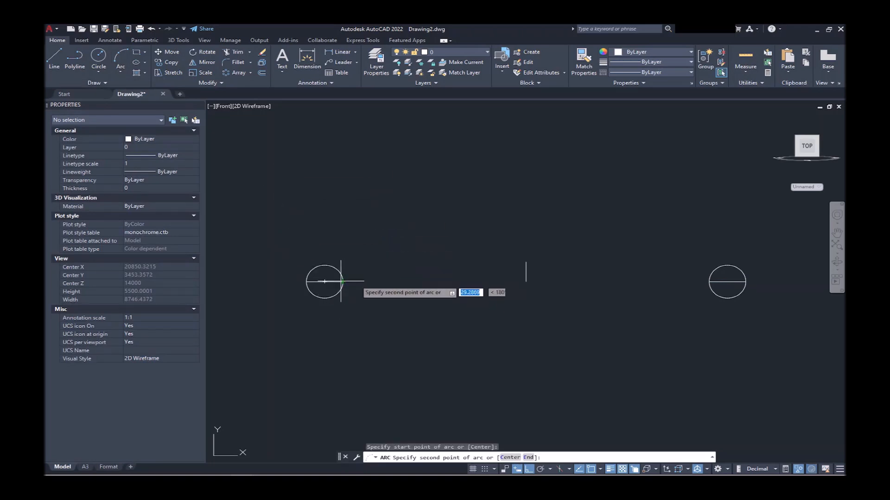
left_click(526, 261)
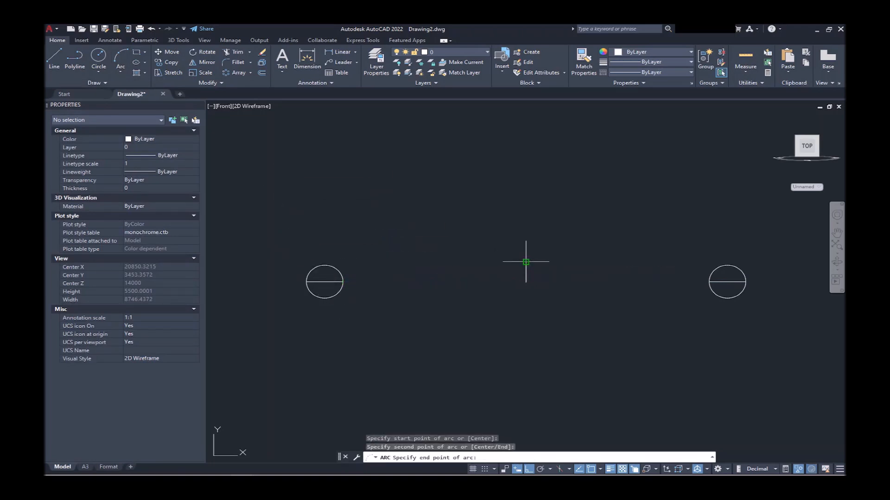
left_click(712, 281)
Erase both circles, keeping their diameter lines and the arc.
left_click(711, 294)
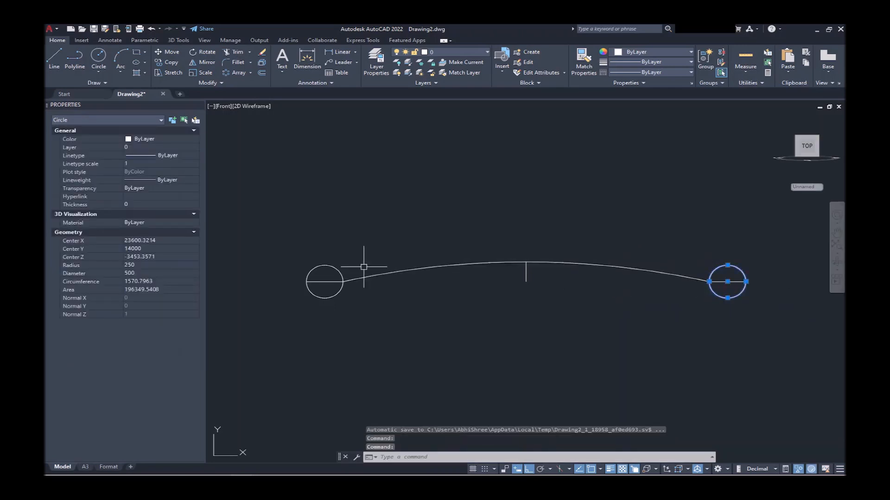
left_click(339, 288)
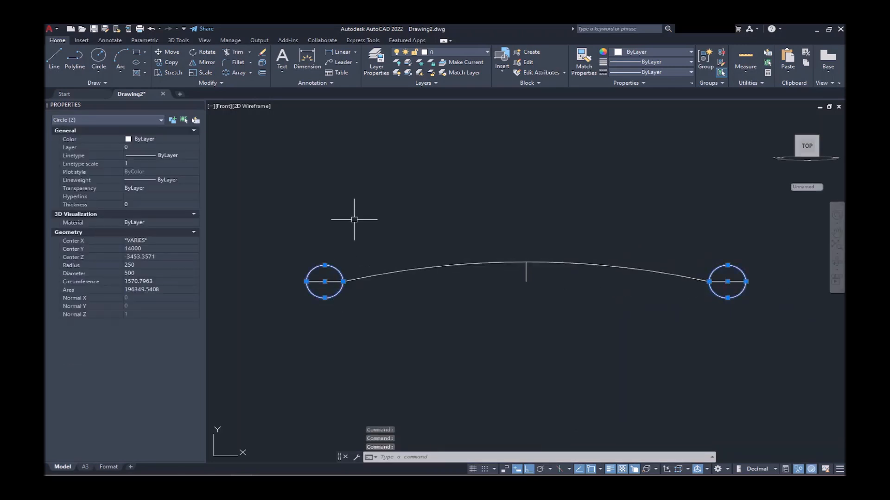
type("e")
key("Return")
Draw a line 4000 up from the left diameter line's outer end, continuing horizontally to align with the arc's centre line.
type("l")
key("Return")
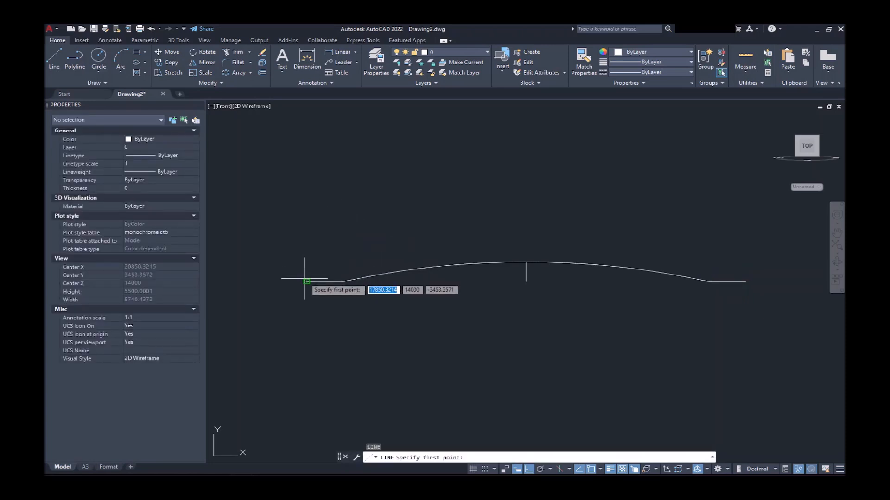
left_click(305, 281)
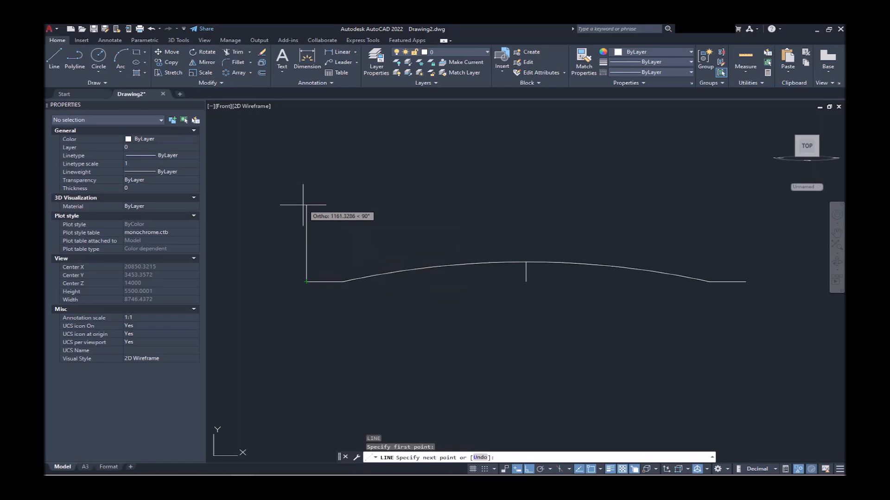
type("4000")
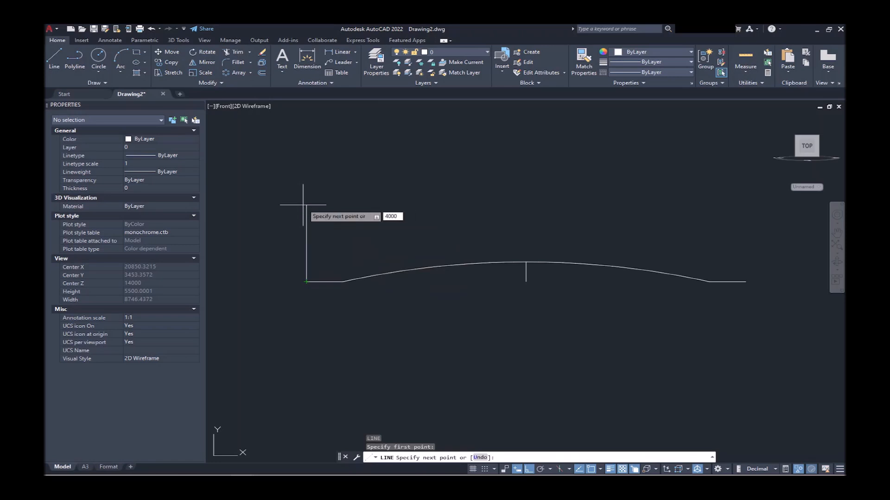
key("Return")
scroll(304, 204, "down", 4)
middle_click_drag(372, 153, 436, 226)
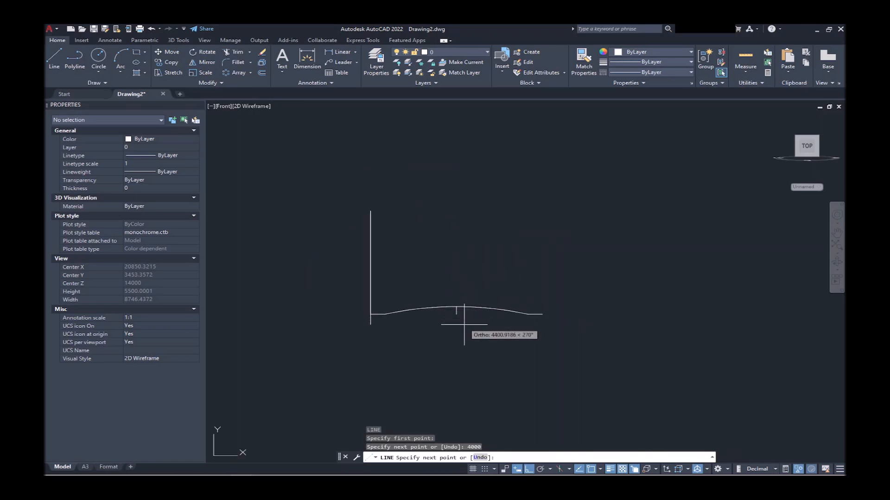
left_click(457, 238)
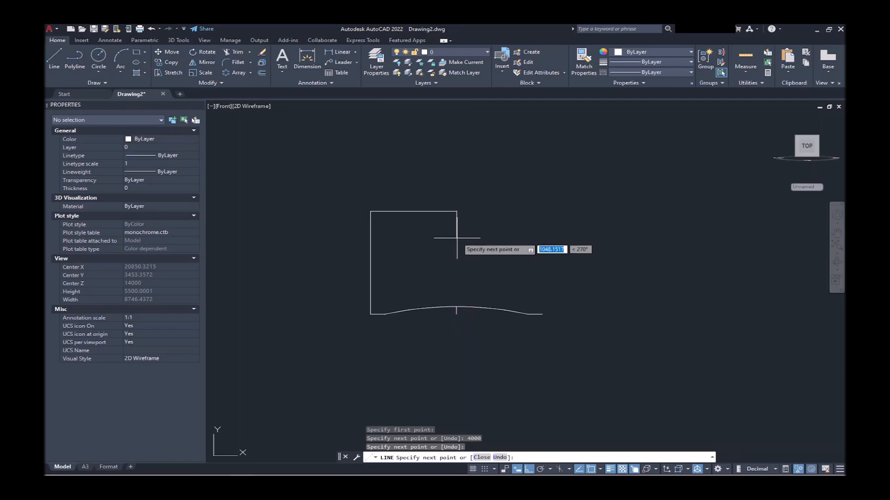
key("Return")
Draw a circle of radius 1200 centred on the right end of the upper horizontal line.
scroll(440, 237, "up", 2)
type("c")
key("Return")
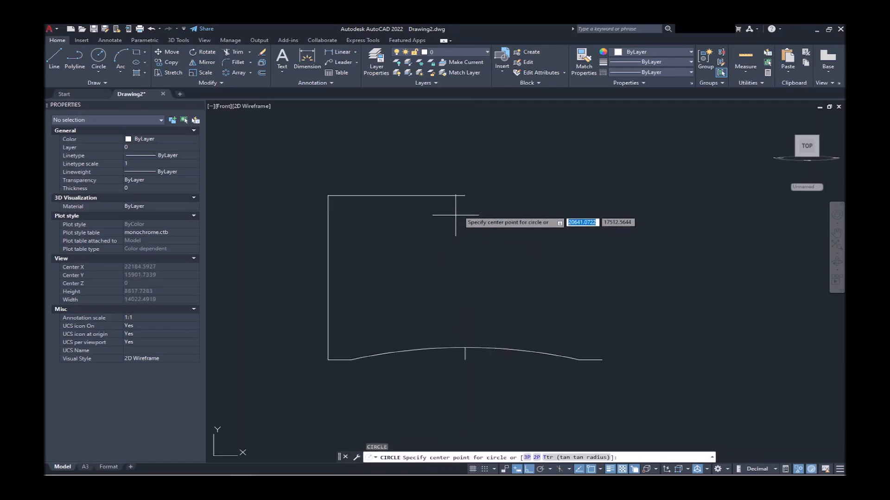
left_click(466, 195)
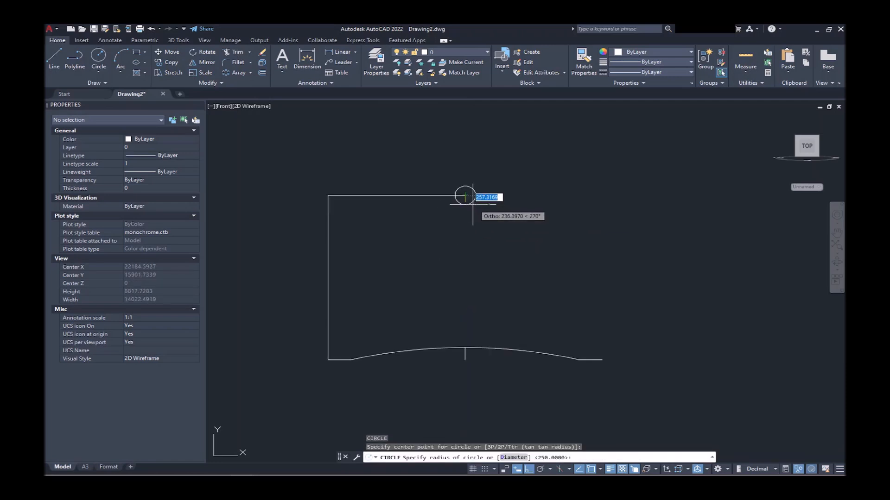
type("1")
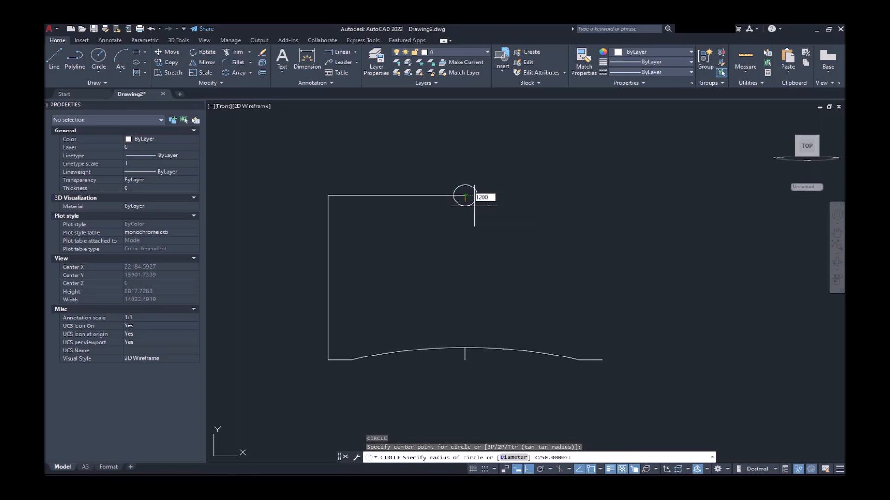
type("200")
key("Return")
Draw a circle of radius 300 centred on the profile's upper-left corner.
key("Return")
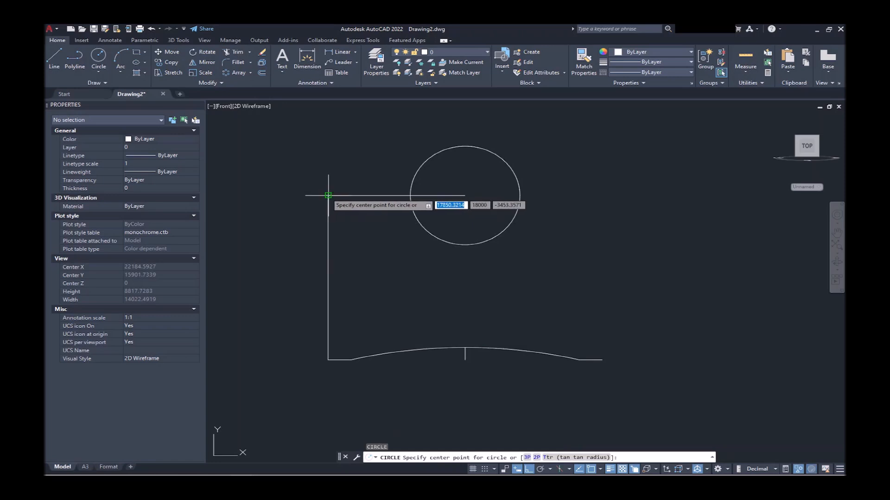
left_click(328, 195)
type("3")
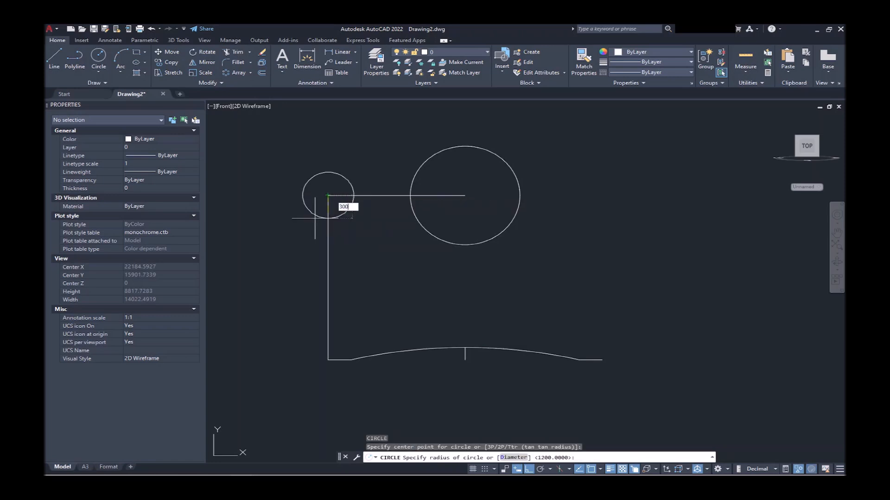
type("00")
key("Return")
Draw a sloped line from the small circle's lower quadrant to the large circle's left quadrant.
type("l")
key("Return")
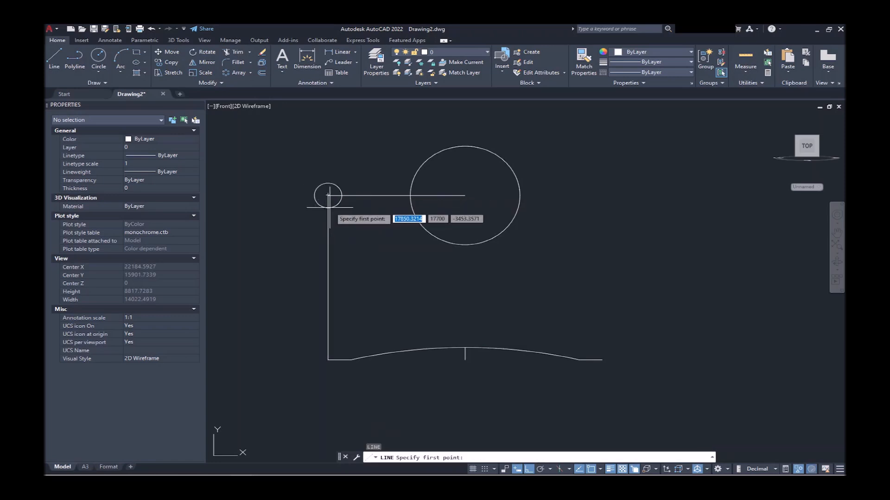
left_click(328, 207)
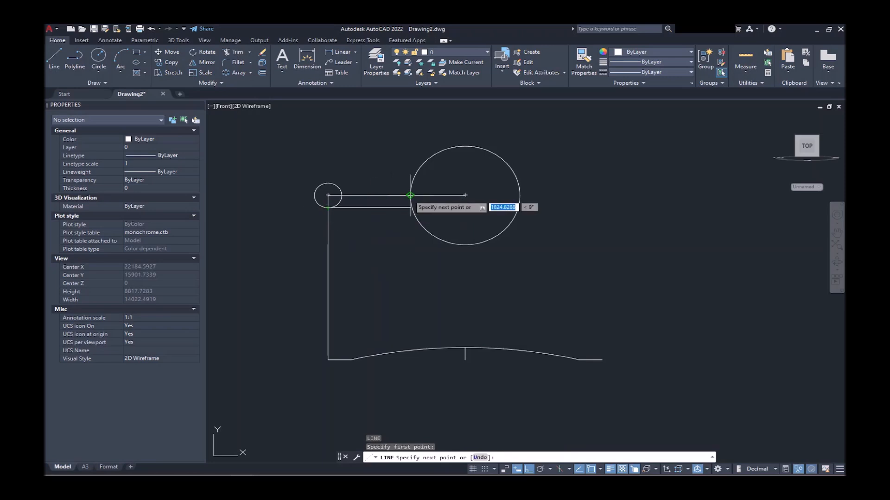
left_click(410, 196)
key("Return")
Erase the two construction circles at the top of the profile.
left_click(414, 178)
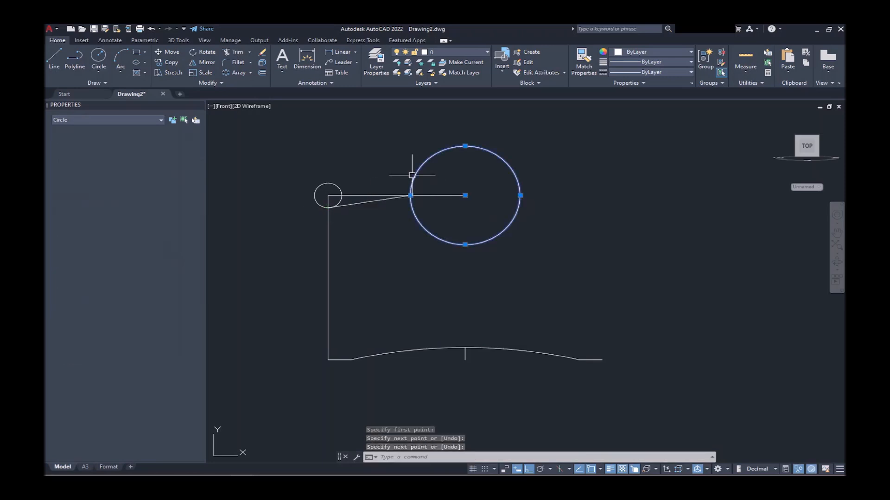
left_click(331, 181)
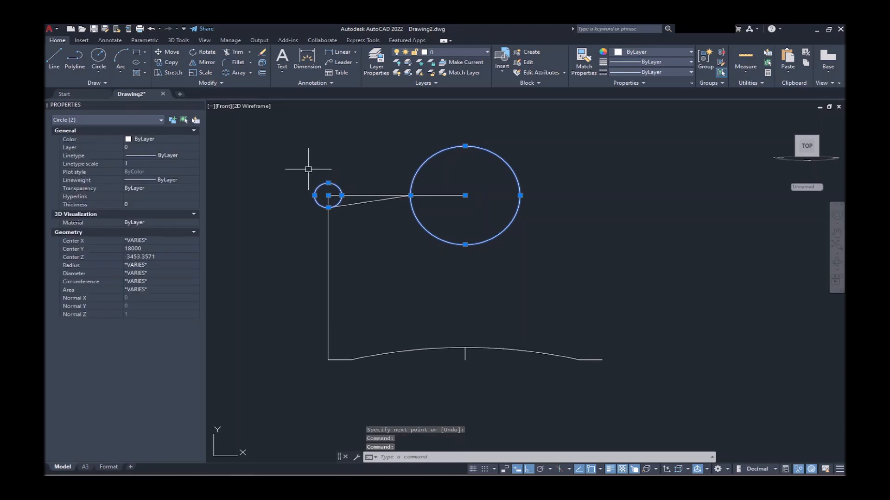
type("E")
key("Return")
Trim away the square upper-left corner outside the sloped line.
type("TR")
key("Return")
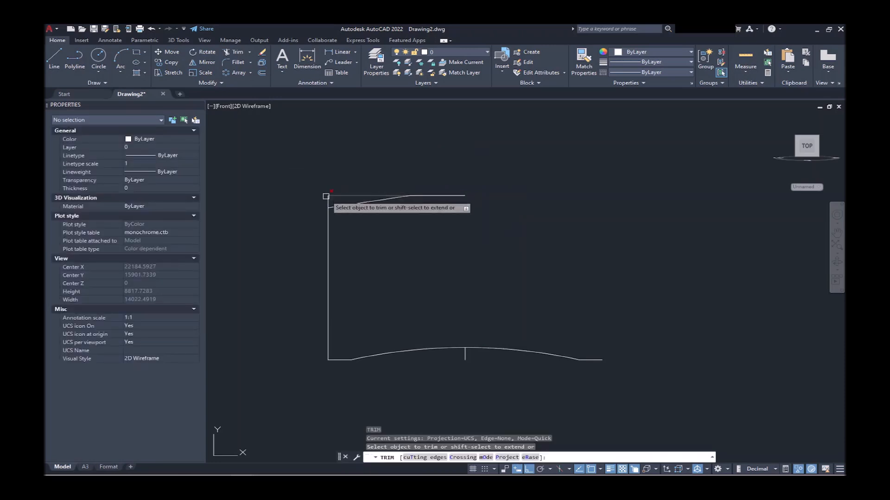
left_click(327, 196)
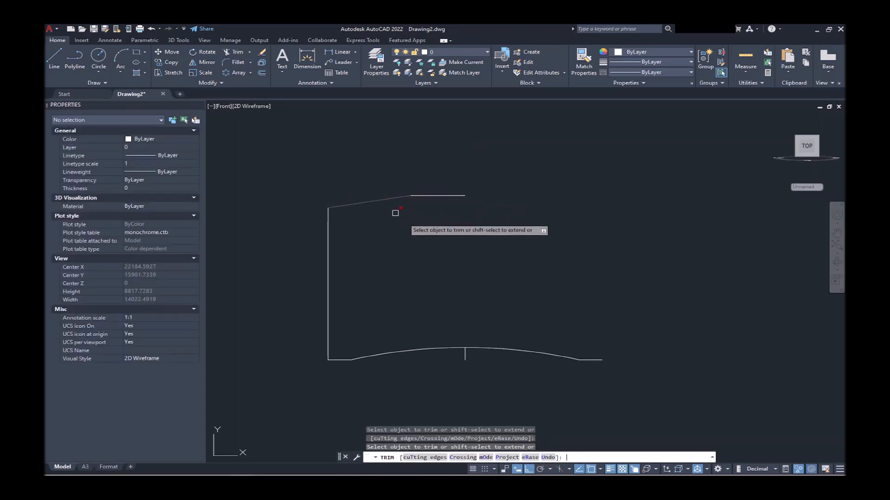
key("Return")
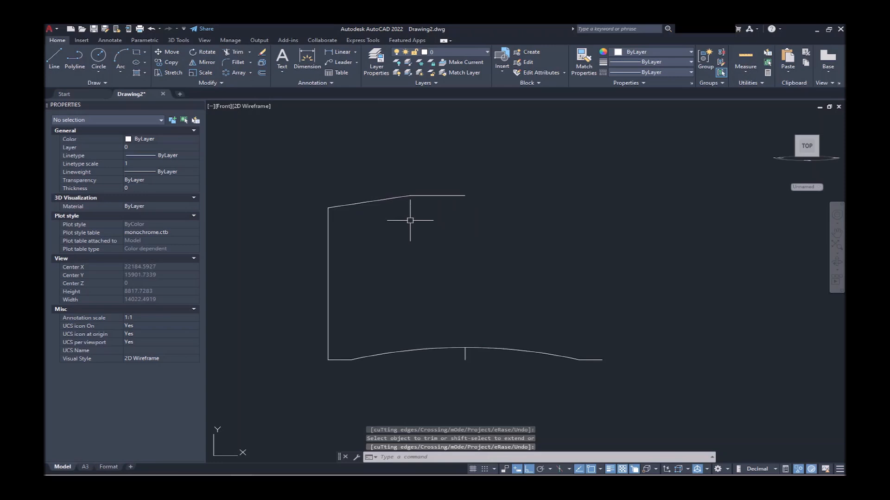
Fillet the upper horizontal line and the sloped line with a radius of 1000, using the Multiple option.
type("f")
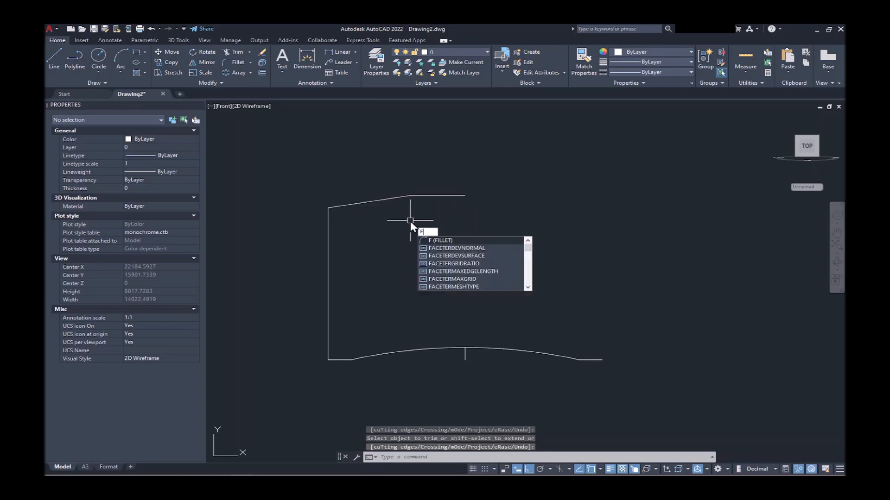
key("Return")
type("r")
key("Return")
type("1000")
key("Return")
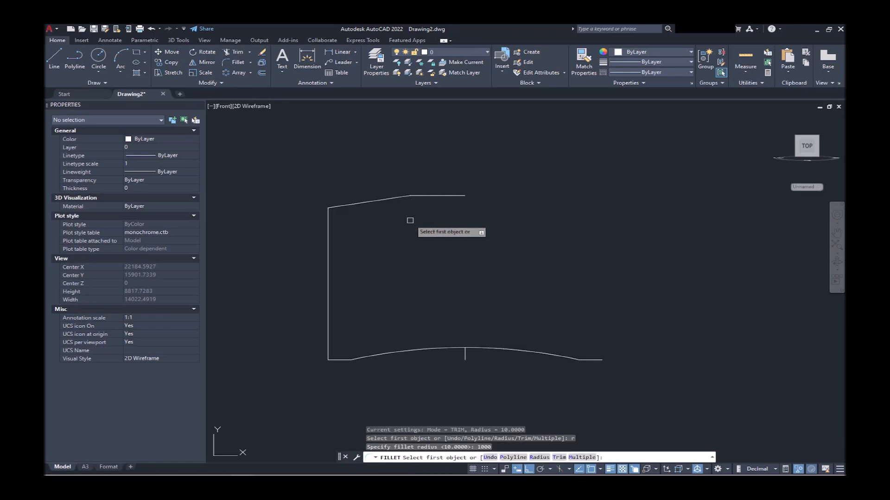
type("m")
key("Return")
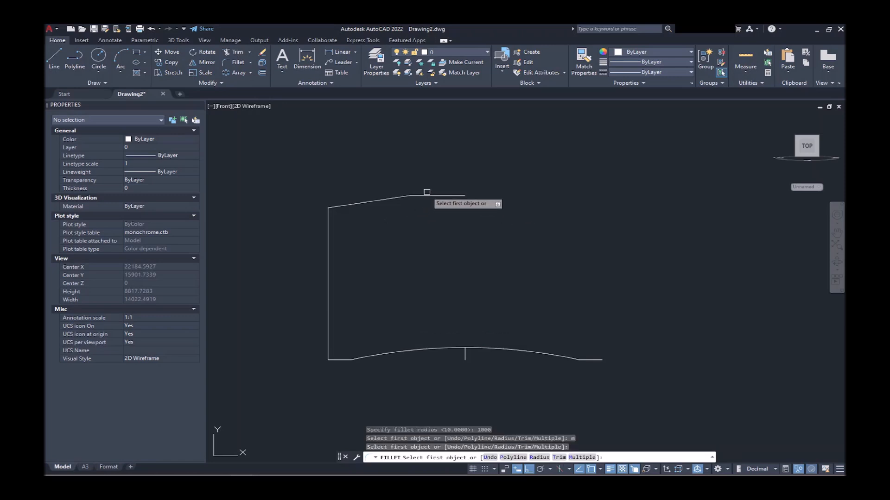
left_click(425, 193)
left_click(393, 197)
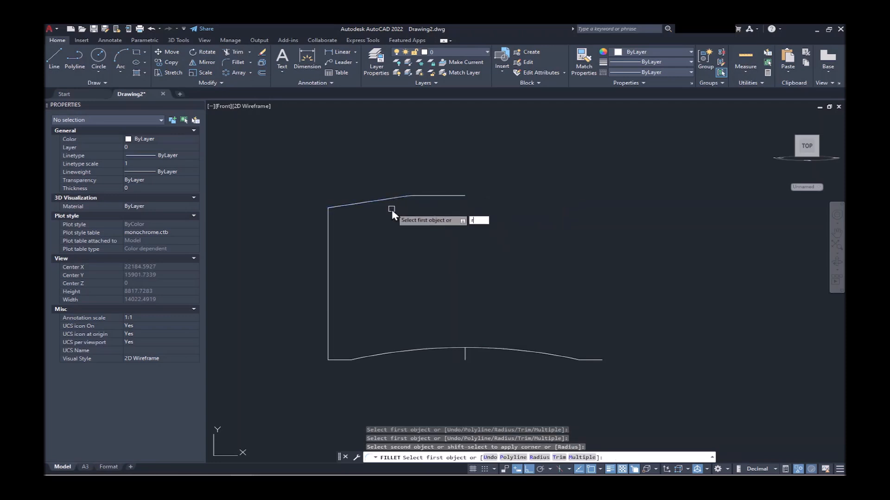
Fillet the corner between the sloped line and the left vertical line with a radius of 500.
key("Return")
type("250")
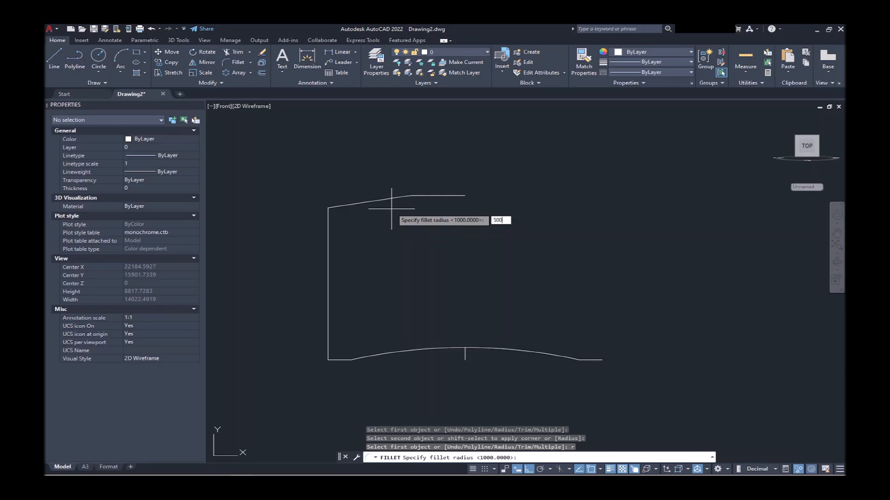
key("Return")
left_click(385, 201)
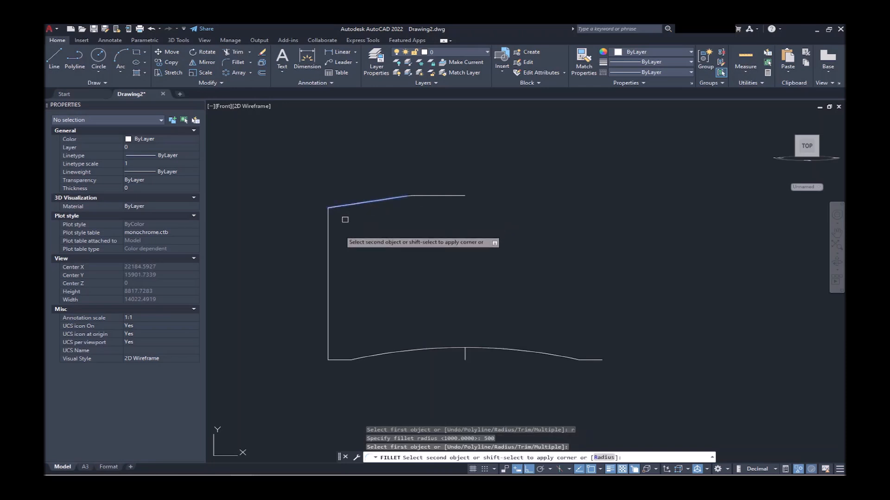
left_click(329, 234)
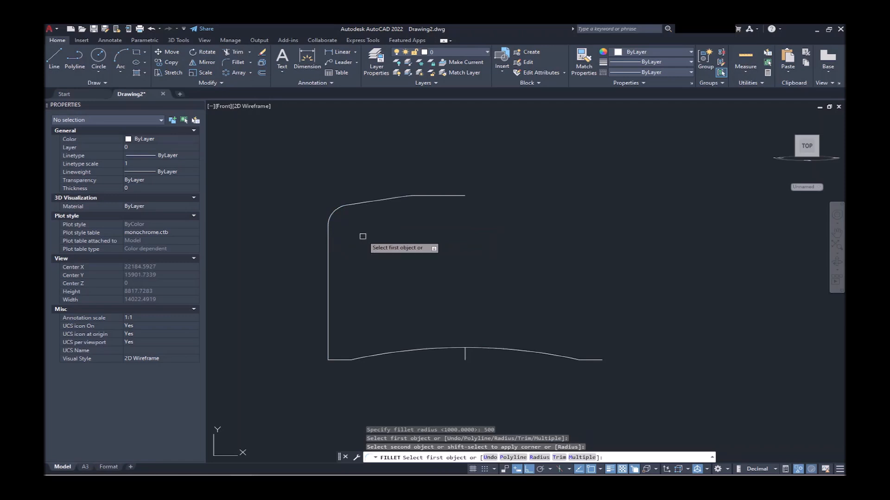
key("Return")
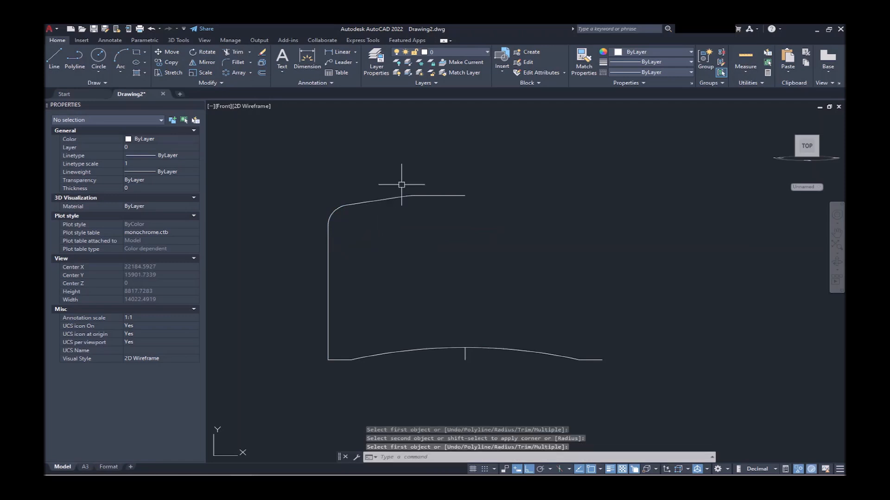
Join the top, sloped, side and base segments with their fillets and the arc into one polyline.
left_click(427, 174)
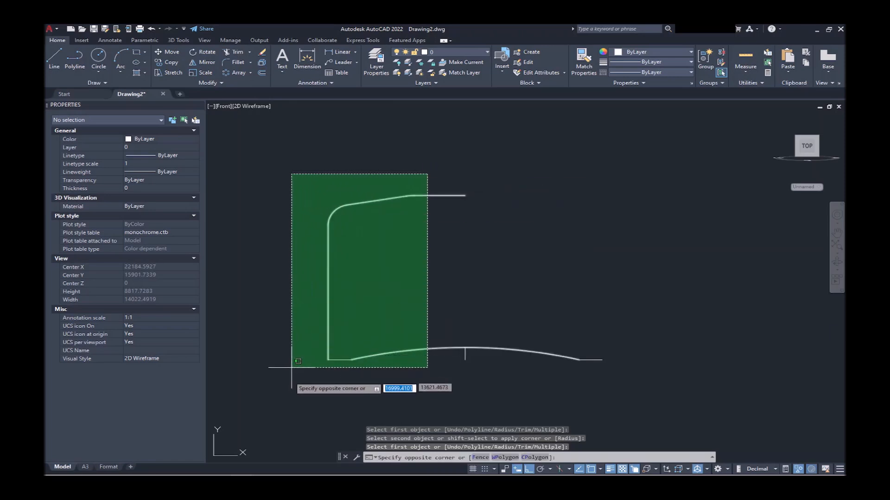
left_click(288, 381)
type("J")
key("Return")
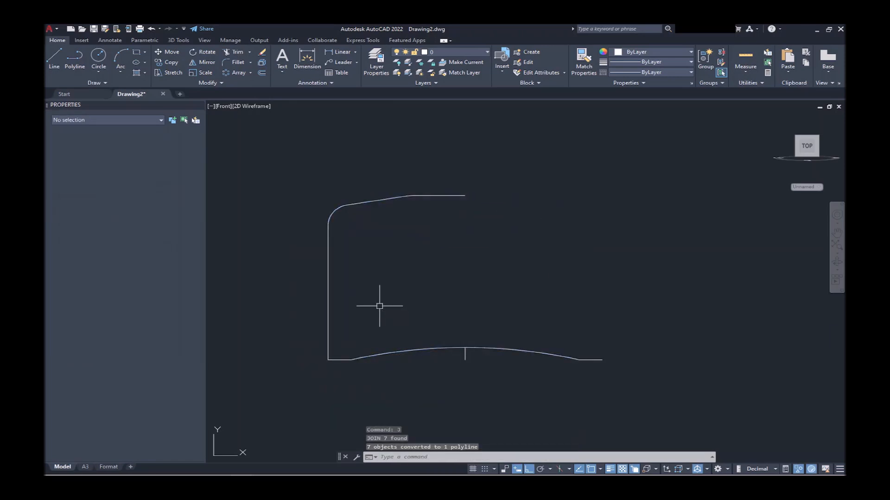
Offset the joined profile polyline 250 inward.
type("O")
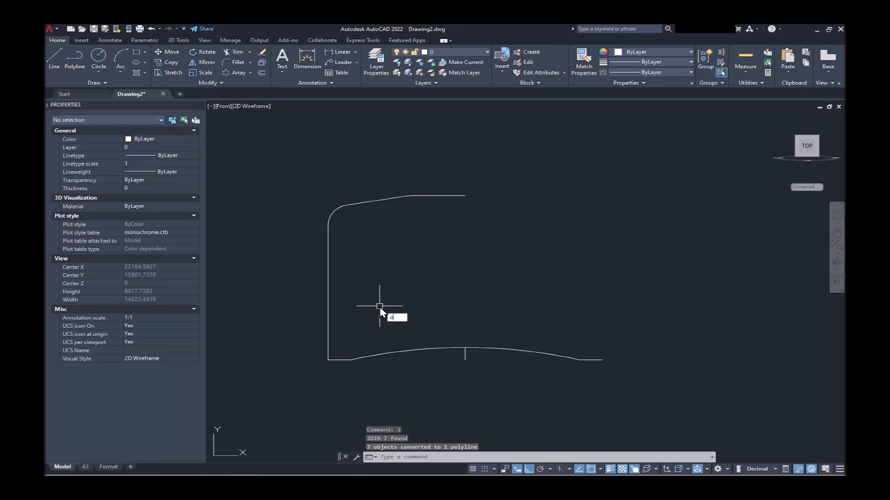
key("Return")
type("250")
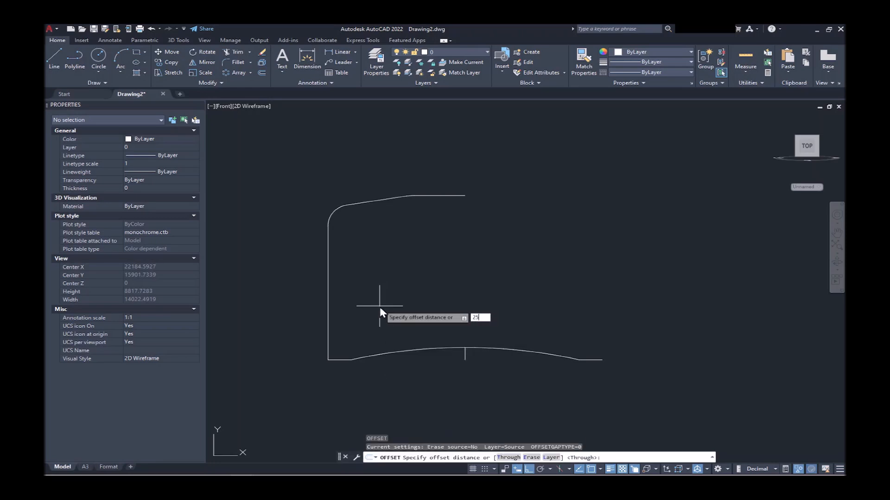
key("Return")
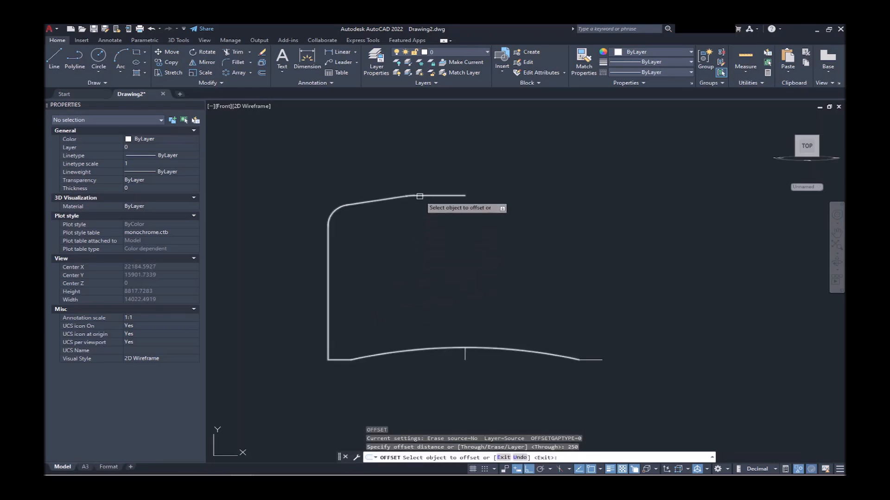
left_click(419, 199)
left_click(421, 229)
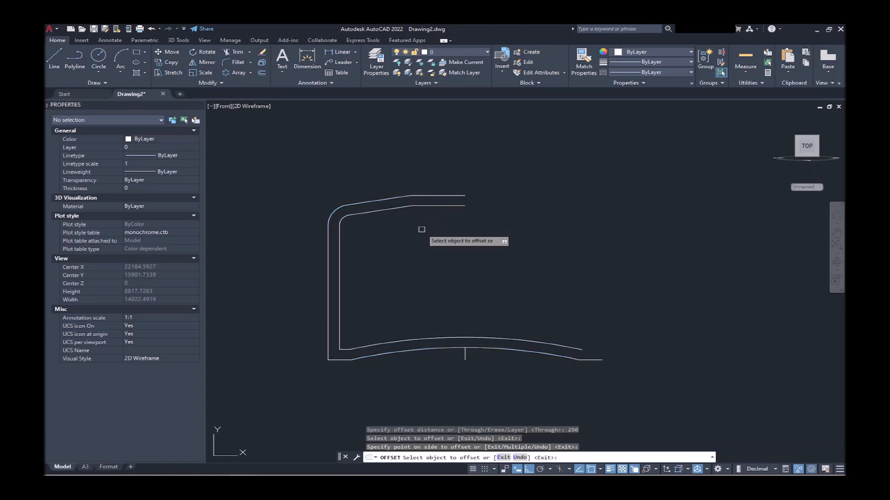
key("Return")
Close the upper right ends of the outer and inner profiles with a short vertical line.
type("l")
key("Return")
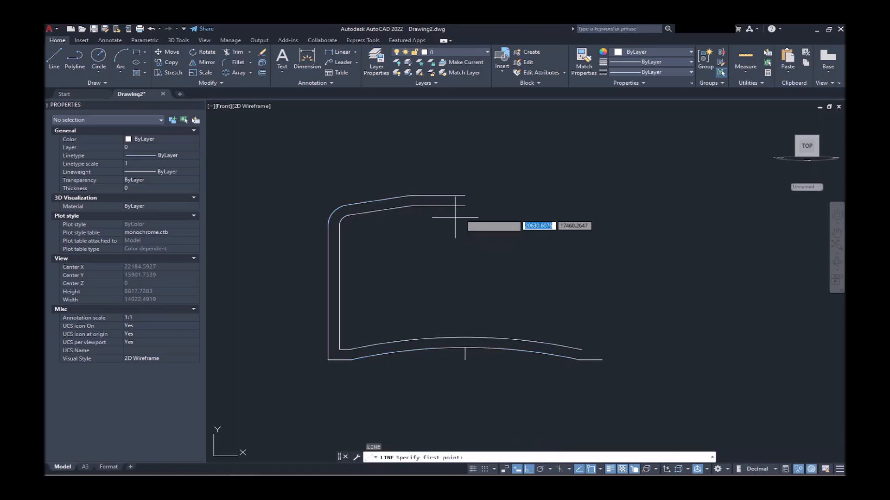
left_click(465, 195)
left_click(465, 206)
key("Return")
Draw a vertical line between the midpoints of the two parallel arcs at the profile's base.
key("Return")
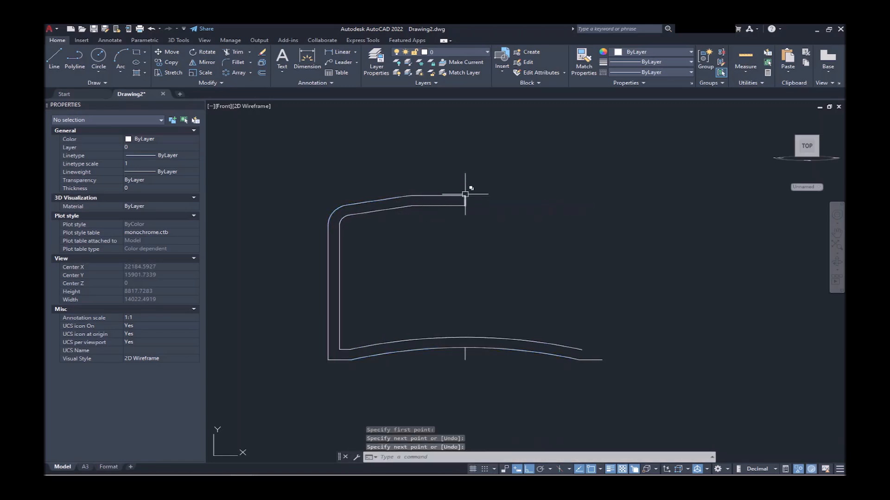
left_click(465, 338)
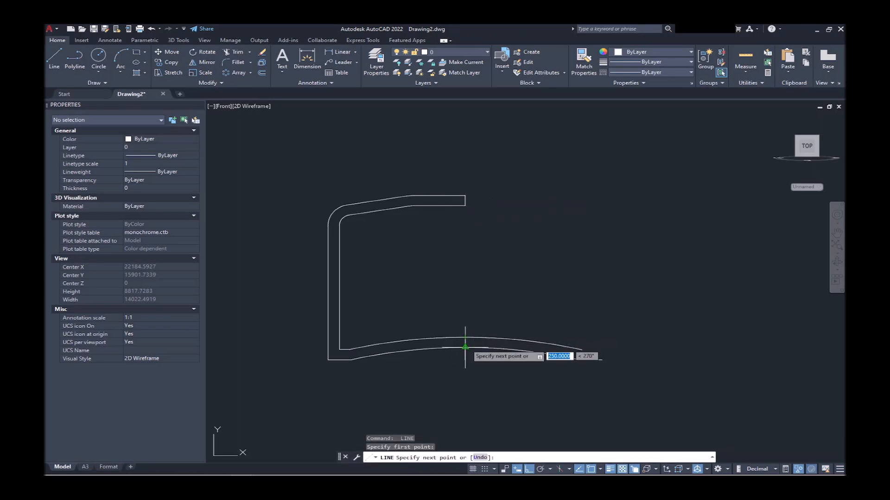
left_click(466, 349)
key("Return")
Erase the short vertical construction line below the lower arc at the profile's base.
left_click(465, 353)
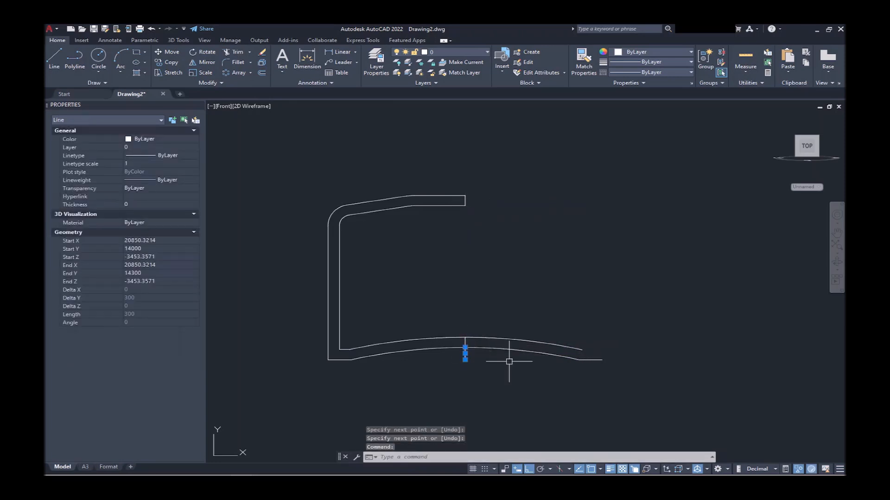
type("e")
key("Return")
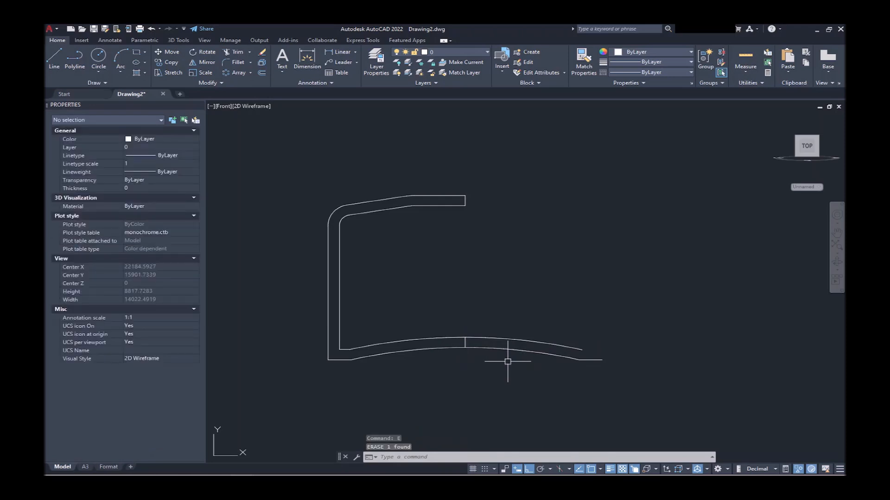
Fillet the inner profile's lower left corner, between the side and the base arc, with a radius of 250.
type("f")
key("Return")
type("r")
key("Return")
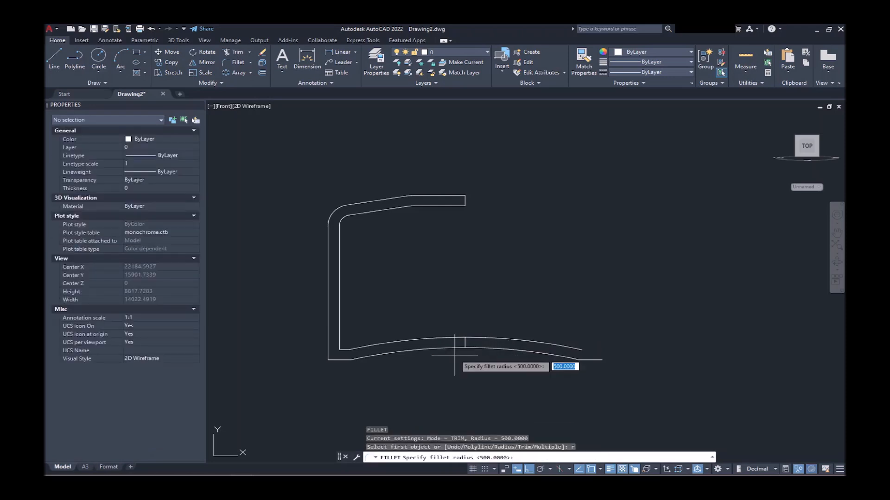
type("250")
key("Return")
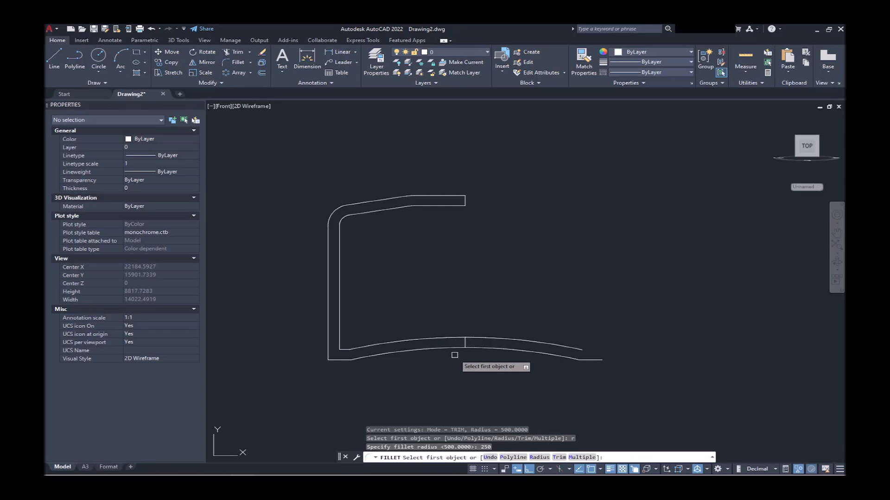
type("m")
key("Return")
left_click(370, 344)
left_click(338, 314)
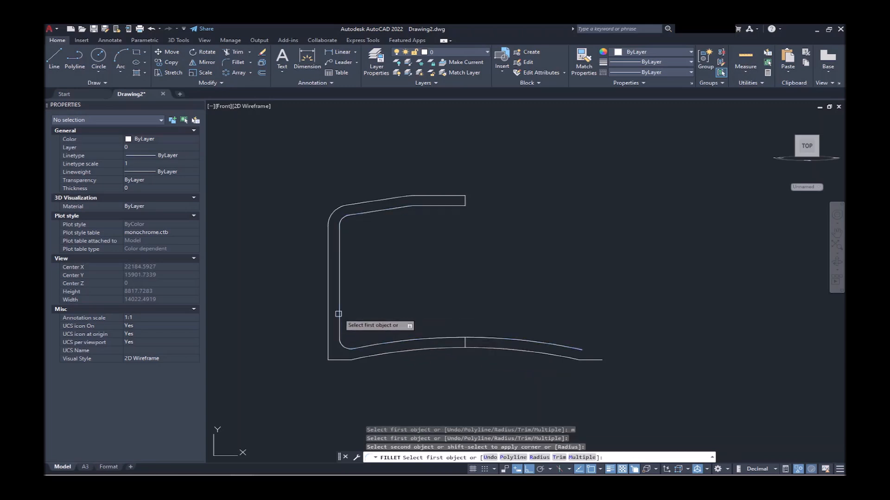
key("Return")
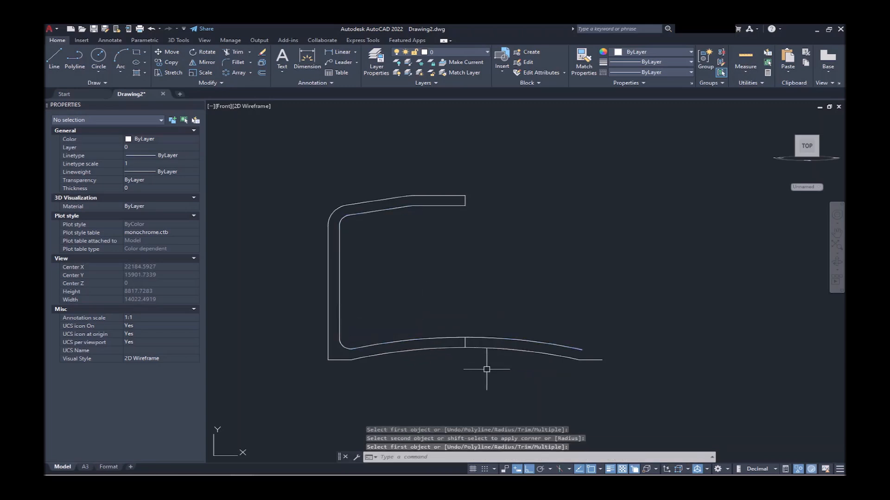
Trim both base arcs to the right of the vertical midpoint line and erase the leftover base line.
type("tr")
key("Return")
left_click_drag(487, 369, 489, 321)
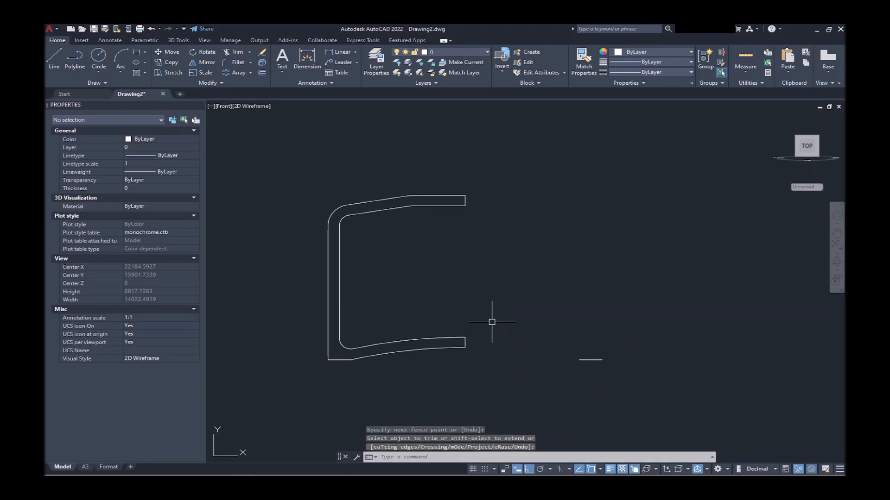
left_click(491, 309)
left_click(642, 390)
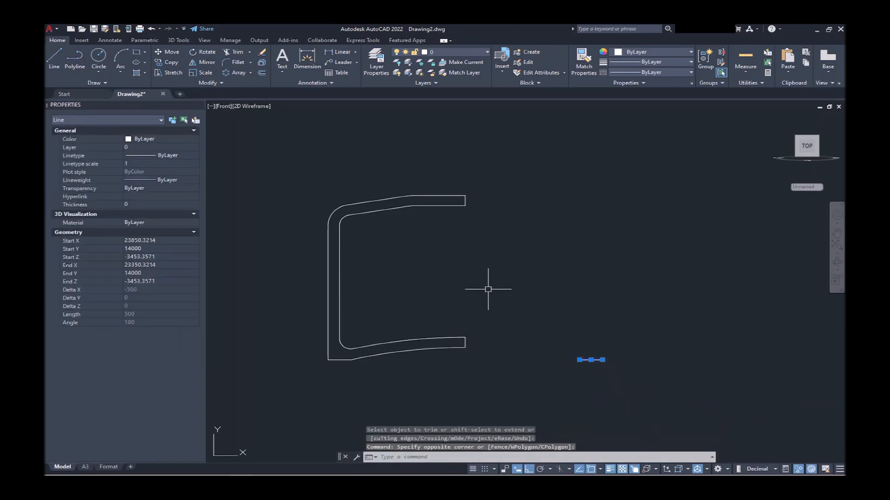
type("e")
key("Return")
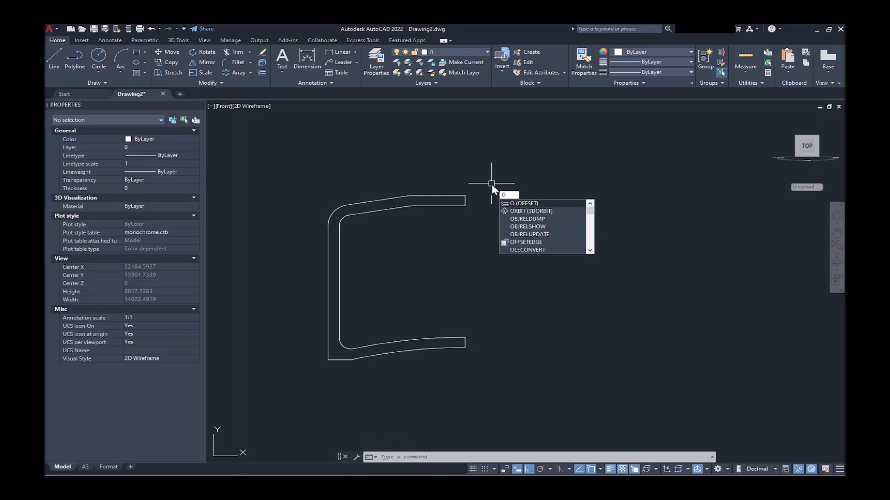
Offset the vertical end line of the profile's top 400 to the left.
key("Return")
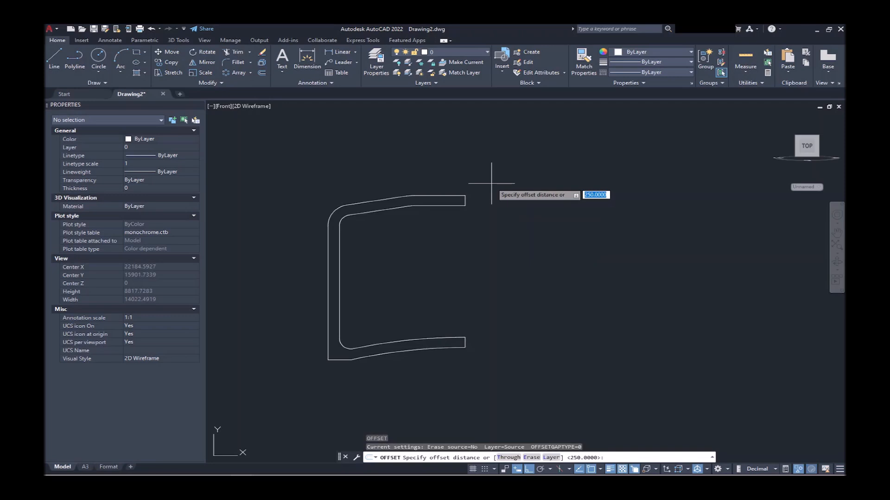
key("Return")
scroll(463, 190, "up", 5)
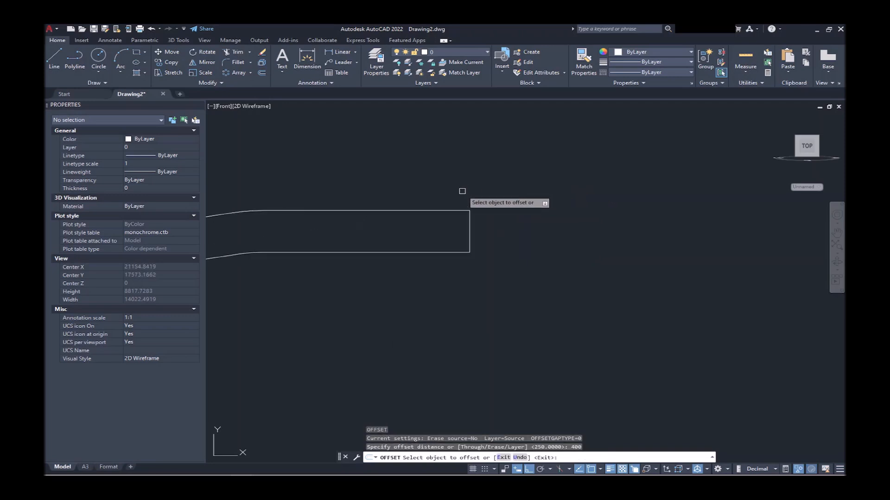
left_click(469, 218)
left_click(394, 224)
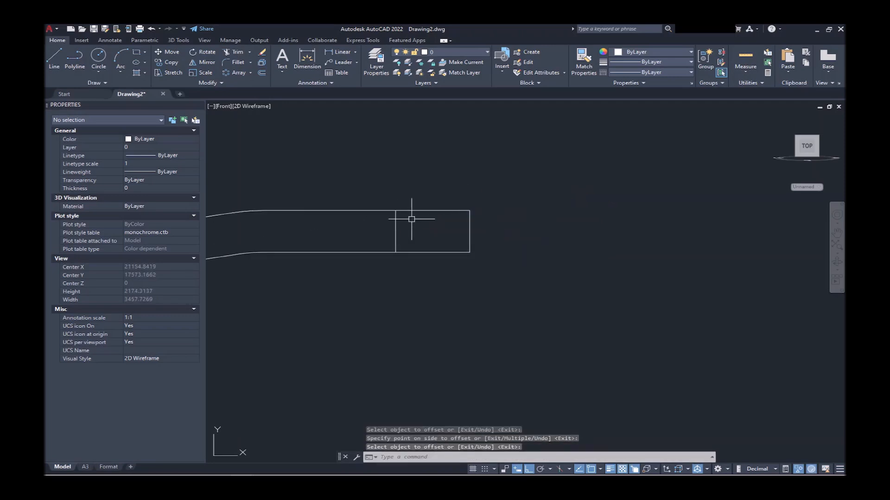
Trim the profile's top back to the offset line and remove the old end line.
type("tr")
key("Return")
left_click(419, 192)
left_click(421, 282)
left_click(419, 241)
left_click(515, 224)
scroll(529, 181, "down", 4)
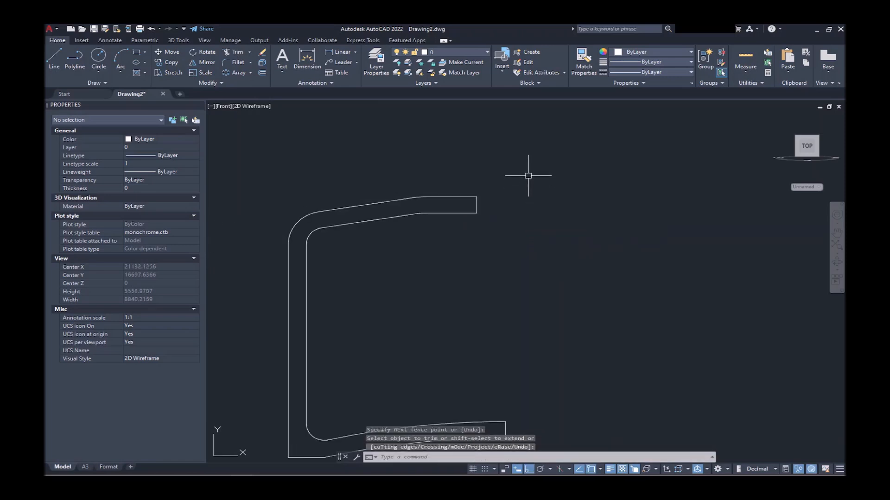
Join the outer and inner profiles with both end lines into one closed polyline.
left_click(556, 156)
left_click(399, 296)
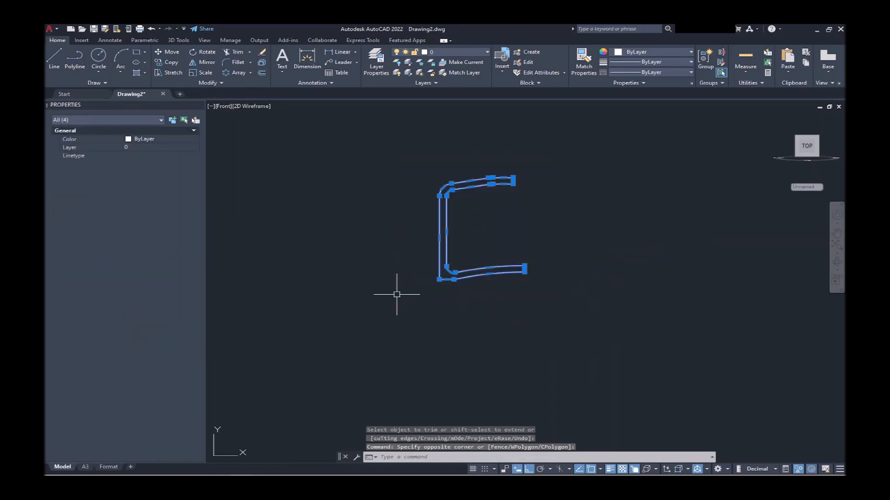
key("Return")
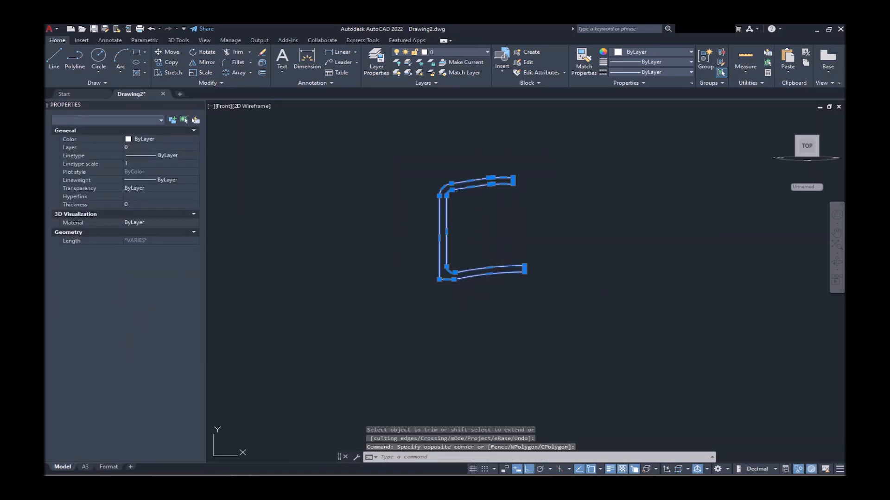
Revolve the closed profile 360 degrees about the vertical axis through the right end of its base.
left_click(542, 244)
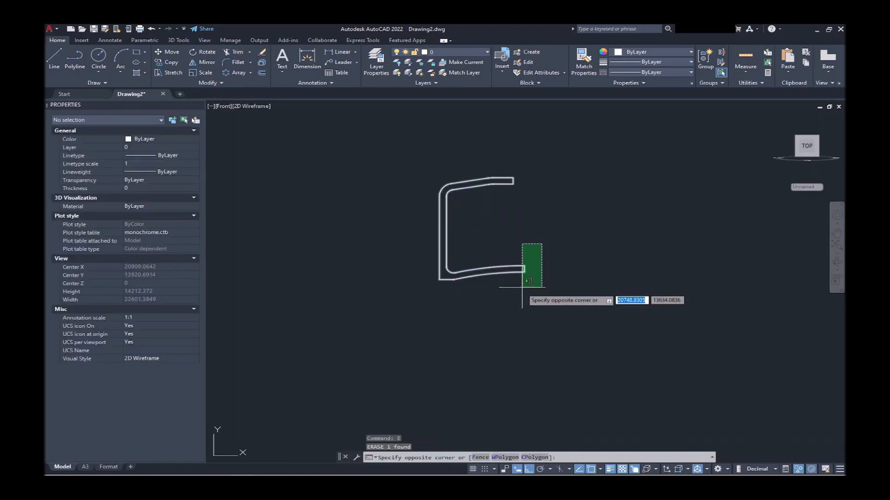
left_click(522, 287)
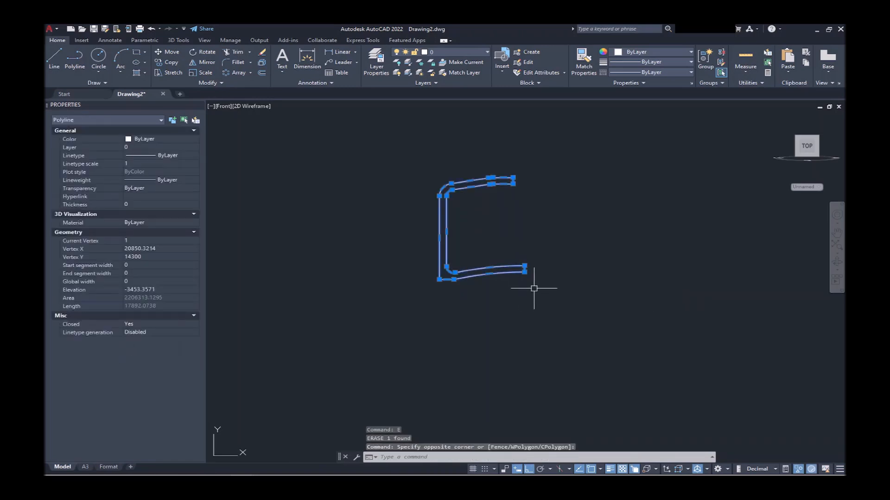
left_click(178, 40)
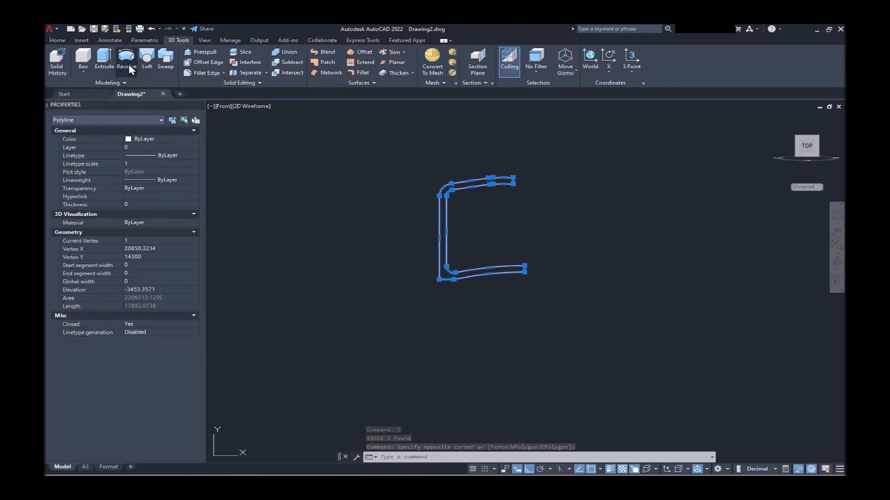
key("Escape")
scroll(531, 273, "up", 3)
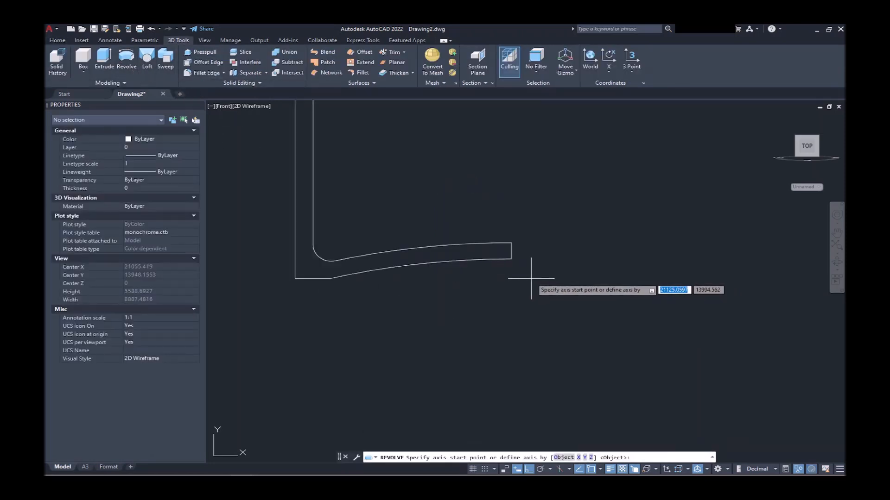
left_click(510, 250)
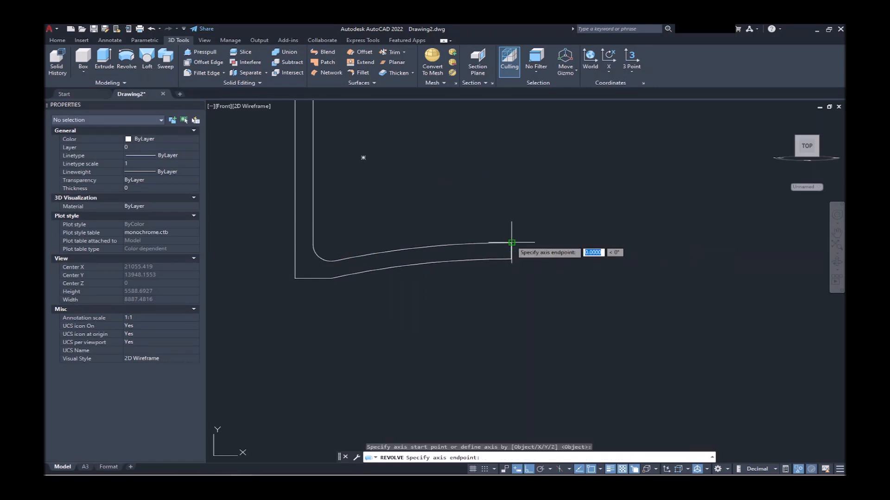
left_click(511, 163)
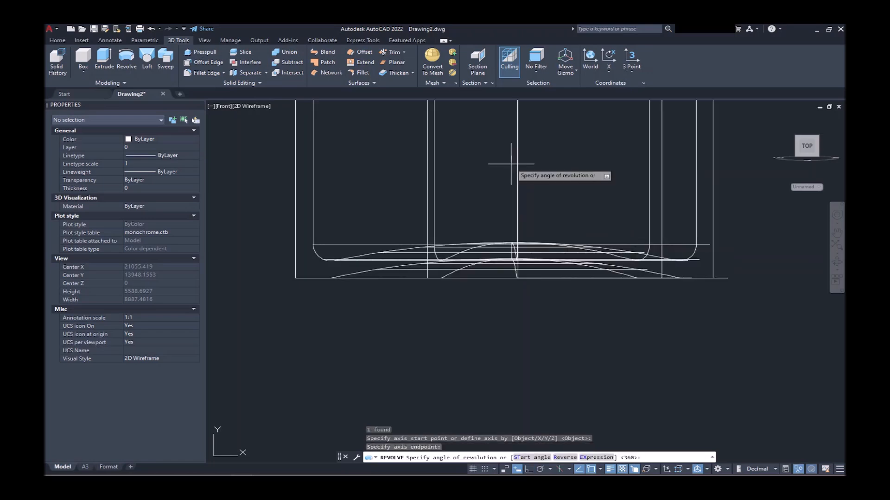
key("Return")
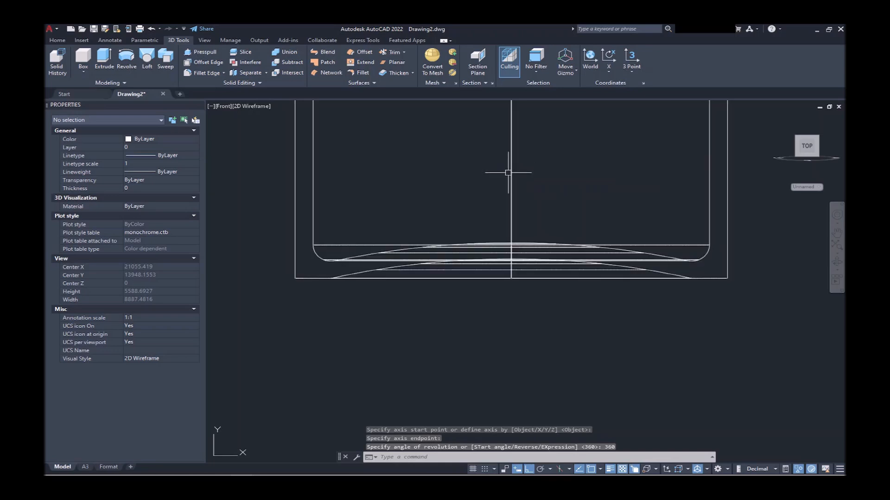
Switch the model display to the Shaded visual style.
scroll(491, 166, "down", 6)
scroll(485, 152, "up", 2)
type("vs")
key("Return")
type("s")
key("Return")
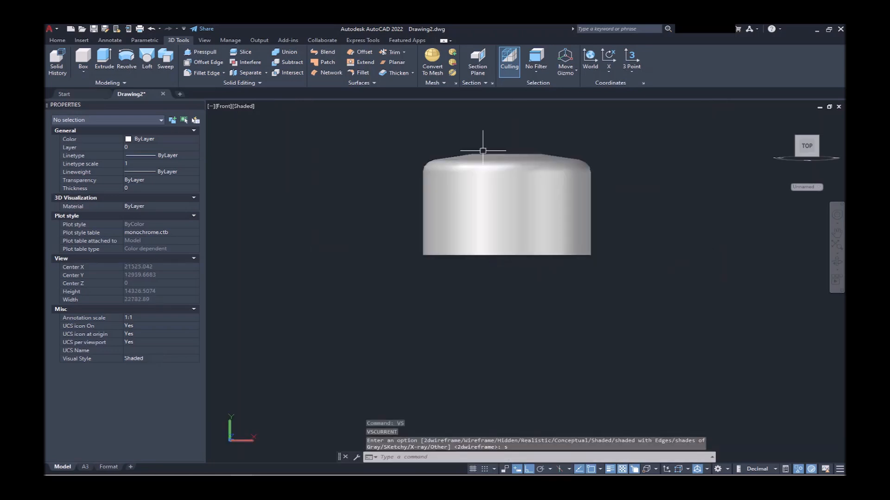
Orbit to view the revolved solid from above at an angle and restore the World UCS.
middle_click_drag(417, 215, 419, 252, "shift")
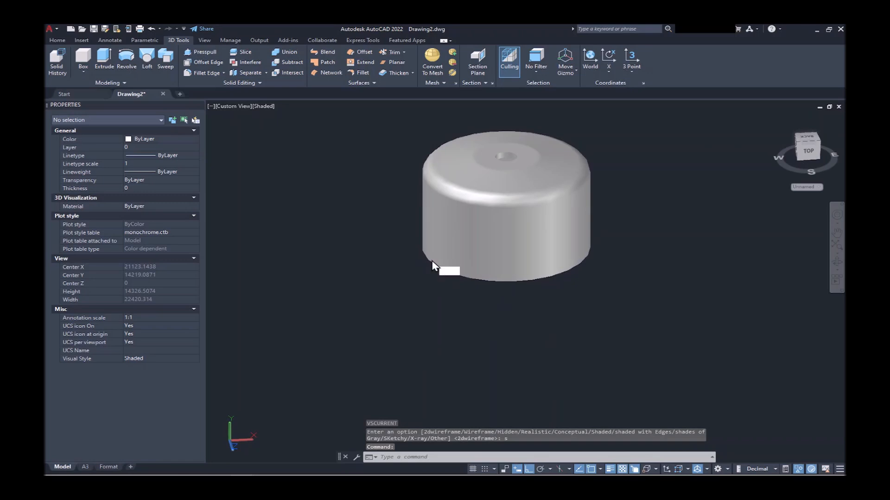
key("Return")
type("w")
key("Return")
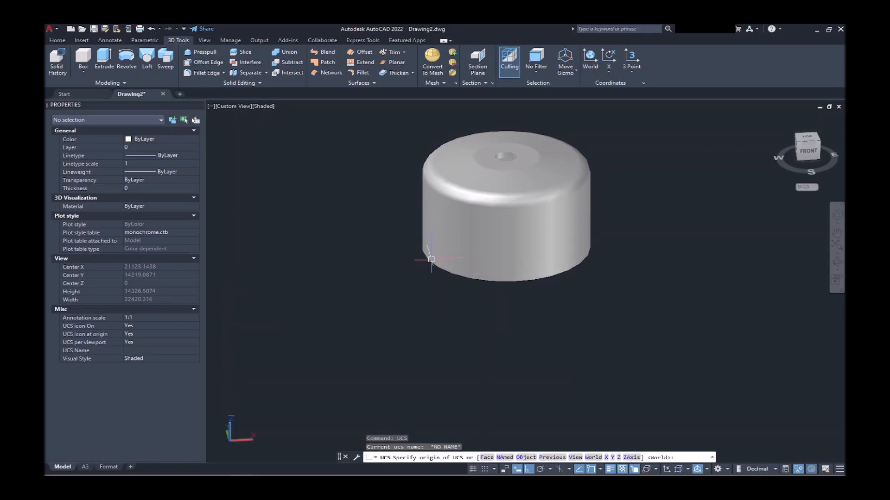
Draw a circle of radius 500 centred on the opening in the solid's top face.
scroll(494, 156, "up", 5)
type("c")
key("Return")
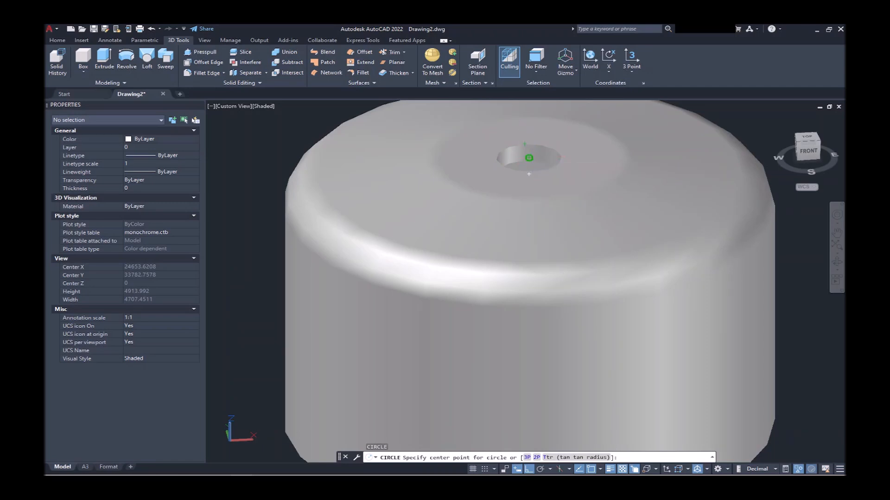
left_click(529, 158)
scroll(563, 149, "up", 4)
type("500")
key("Return")
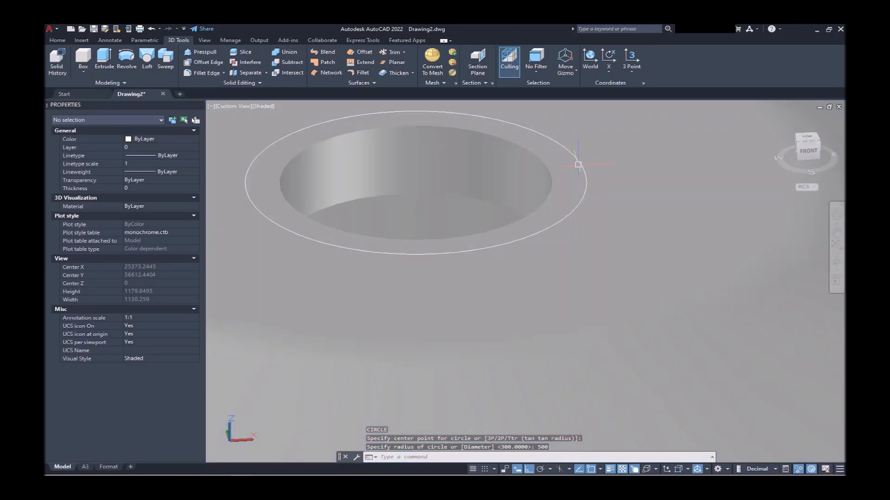
Draw a circle of diameter 75 centred on the right quadrant of the 500-radius circle.
type("c")
key("Return")
left_click(585, 173)
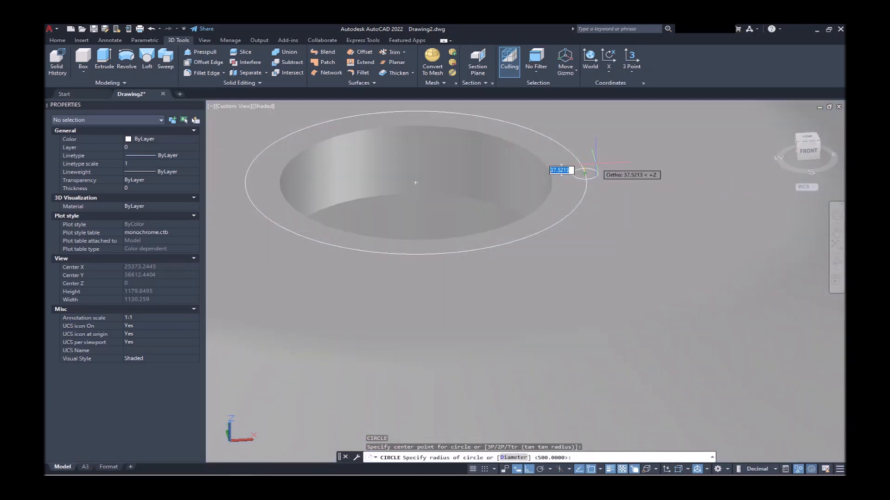
type("d")
key("Return")
type("75")
key("Return")
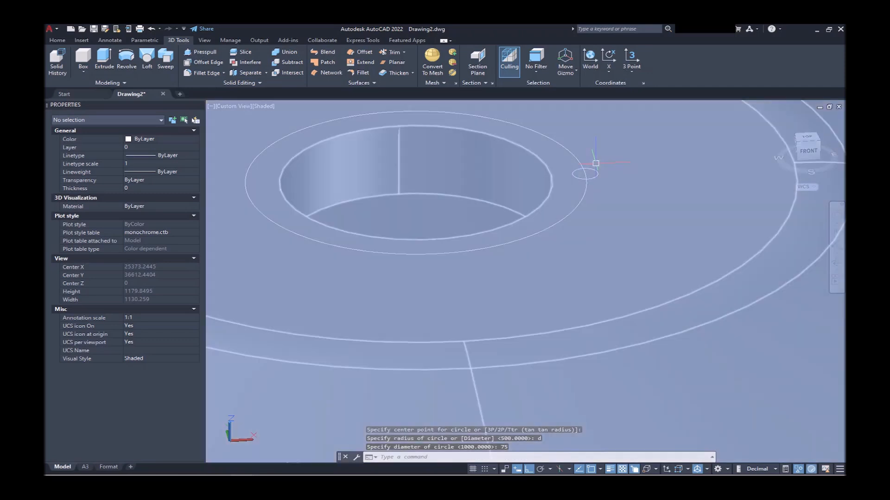
Offset the 500-radius circle around the top opening 50 outward.
type("o")
key("Return")
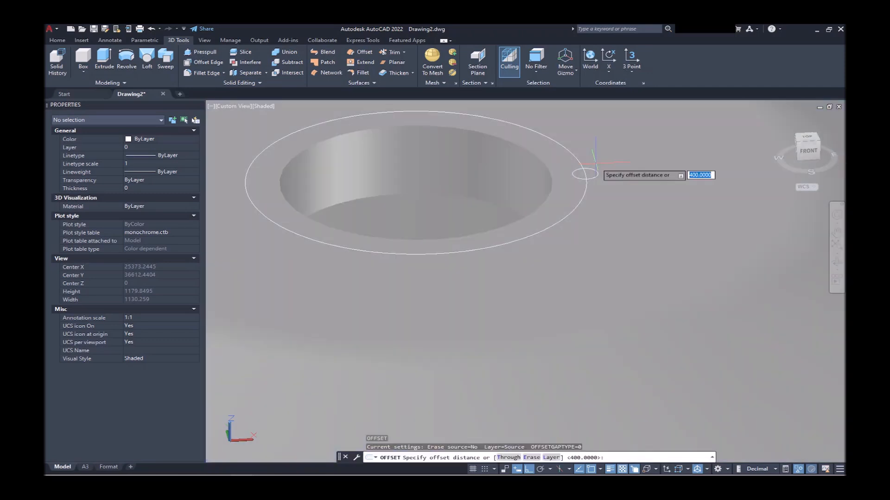
type("50")
key("Return")
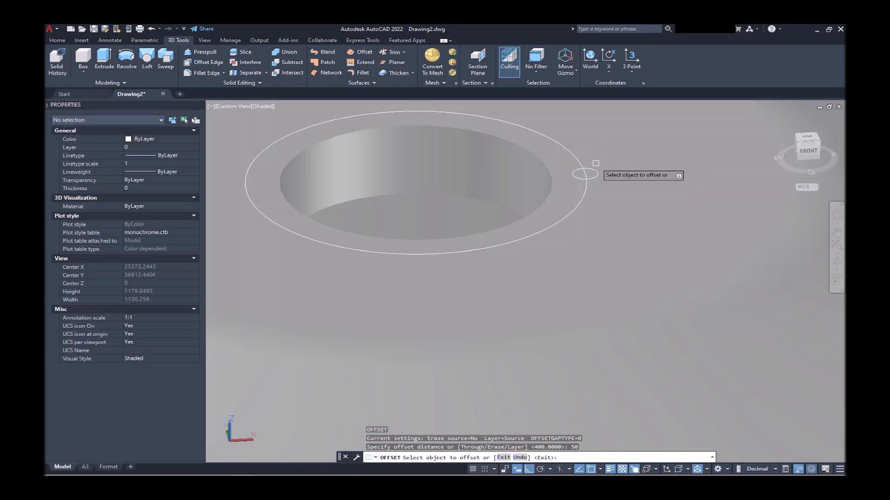
left_click(587, 175)
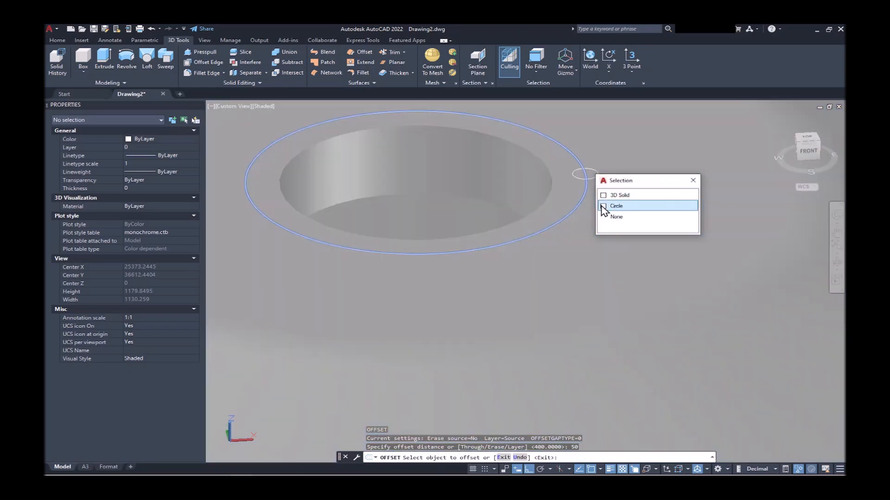
left_click(605, 206)
left_click(639, 160)
key("Return")
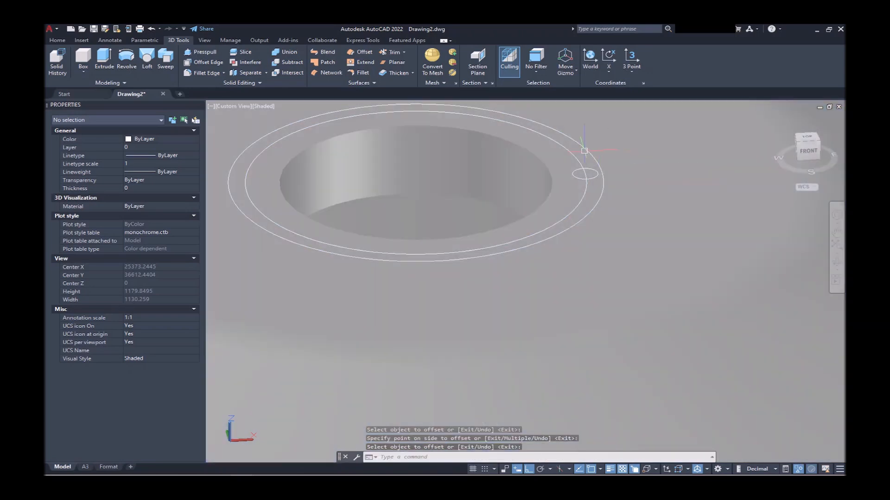
Erase the 500-radius circle, keeping its outer offset and the small circle.
left_click(576, 159)
type("e")
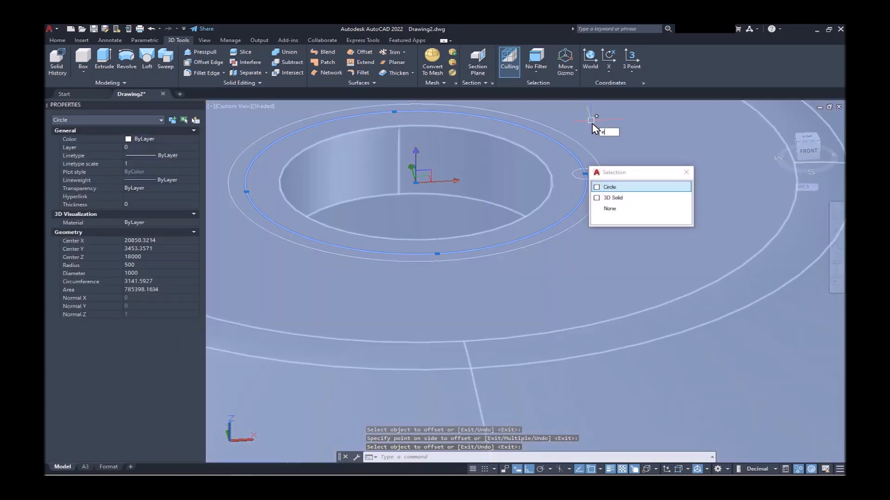
key("Return")
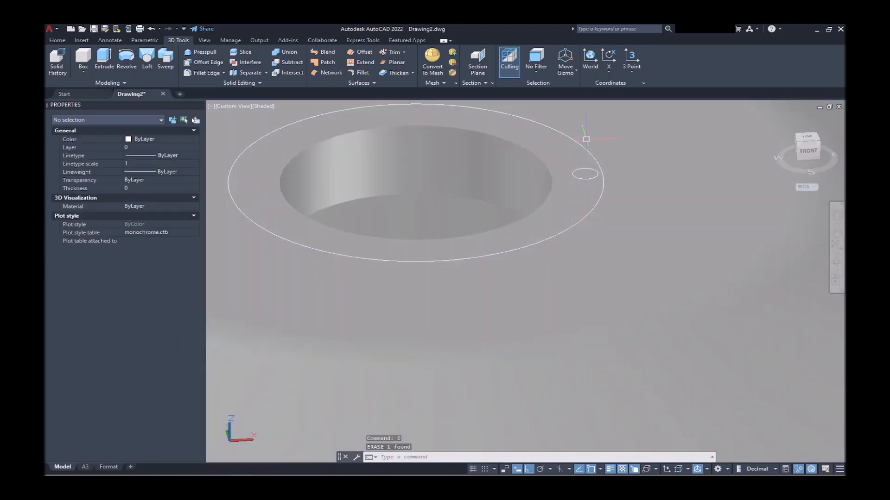
Extrude the small circle beside the roof opening 600 upward to form a post.
left_click(580, 168)
scroll(580, 165, "down", 2)
middle_click_drag(580, 167, 589, 308)
left_click(112, 57)
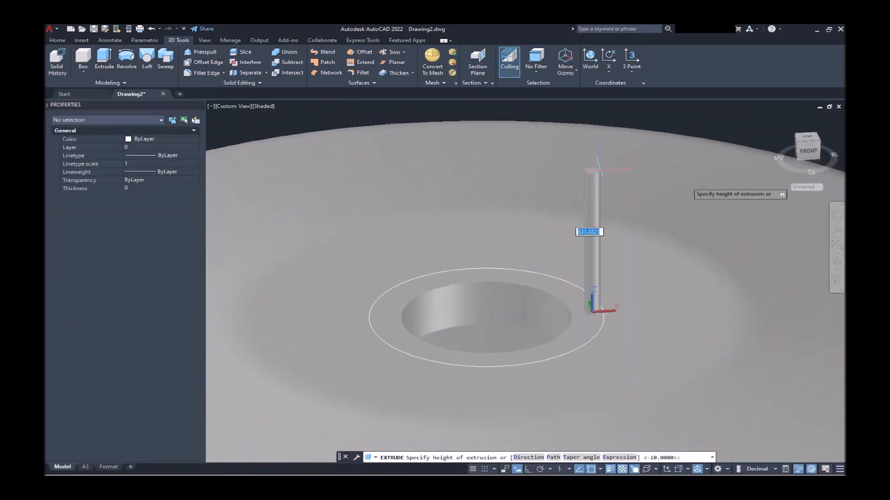
type("600")
key("Return")
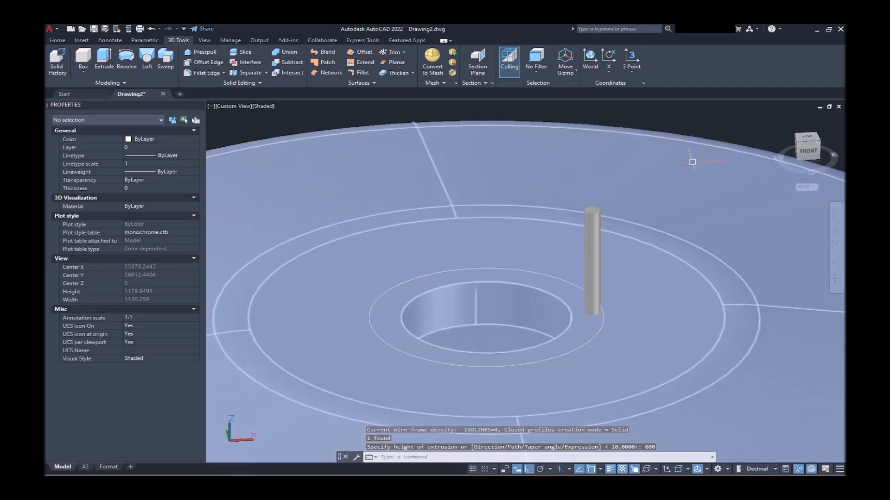
Raise the 550-radius circle around the roof opening to a centre Z of 18600.
left_click(611, 315)
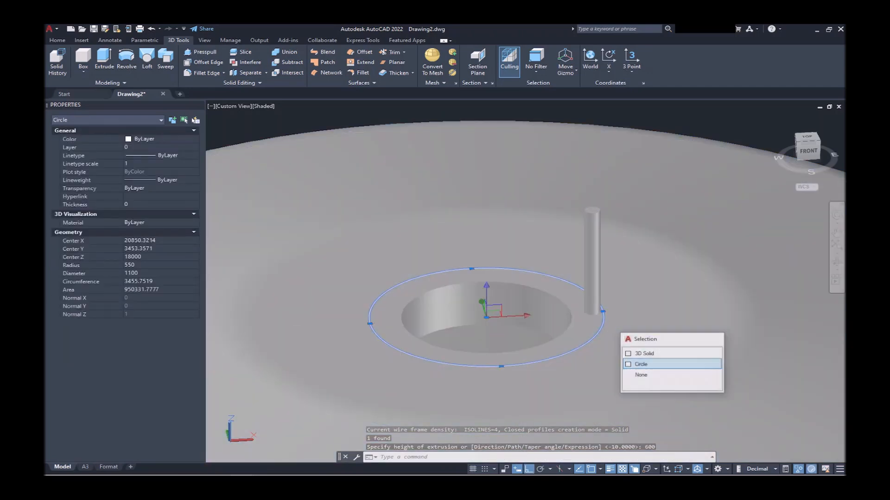
left_click(641, 364)
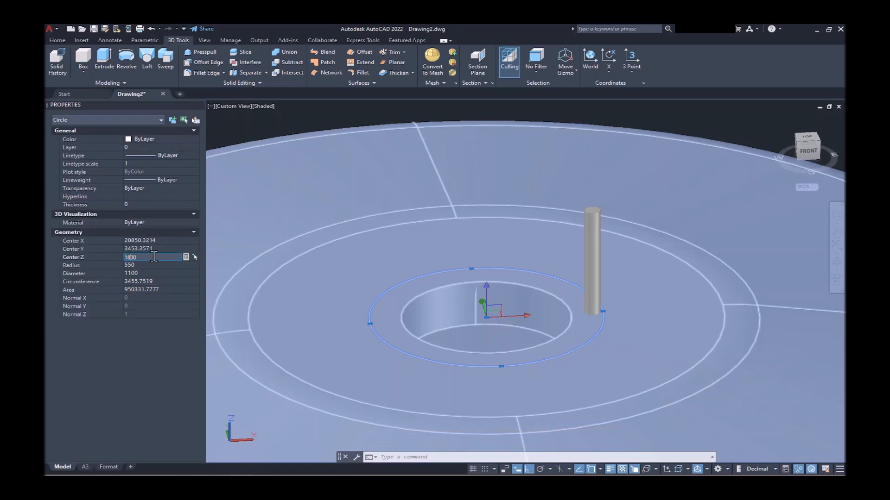
key("Tab")
scroll(463, 222, "down", 3)
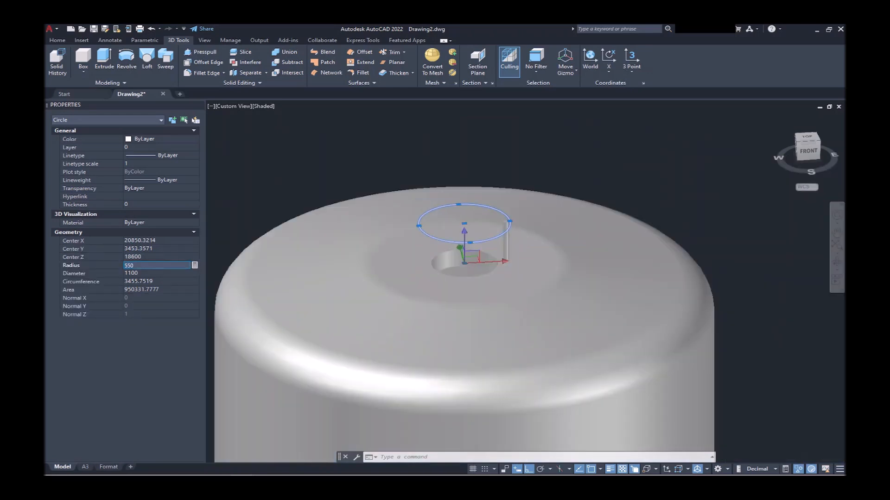
Extrude the raised 550-radius circle 100 to form the cap disc over the opening.
type("ext")
key("Return")
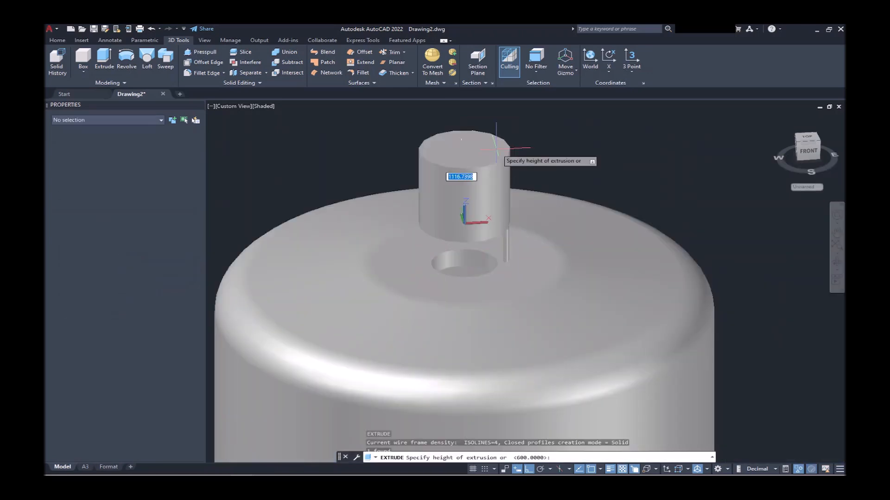
type("100")
key("Return")
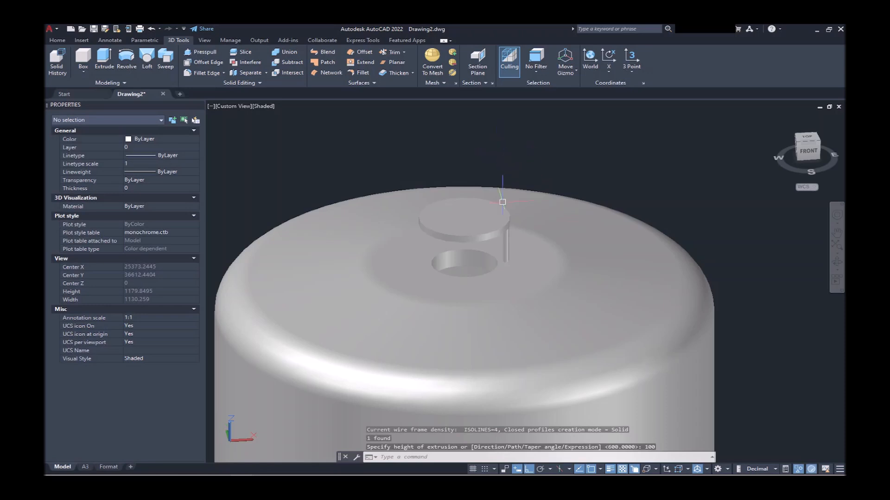
Polar-array the post around the centre of the roof opening with 4 items over 360 degrees.
middle_click_drag(491, 223, 477, 249, "shift")
left_click(522, 236)
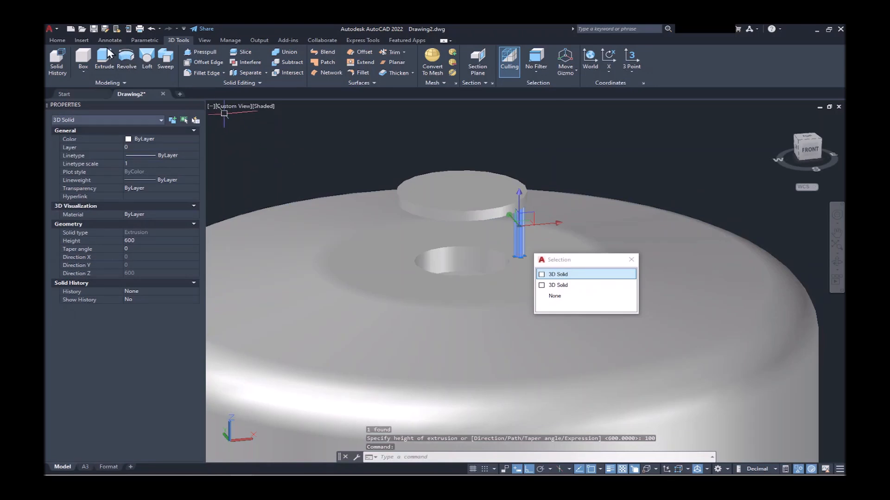
left_click(64, 41)
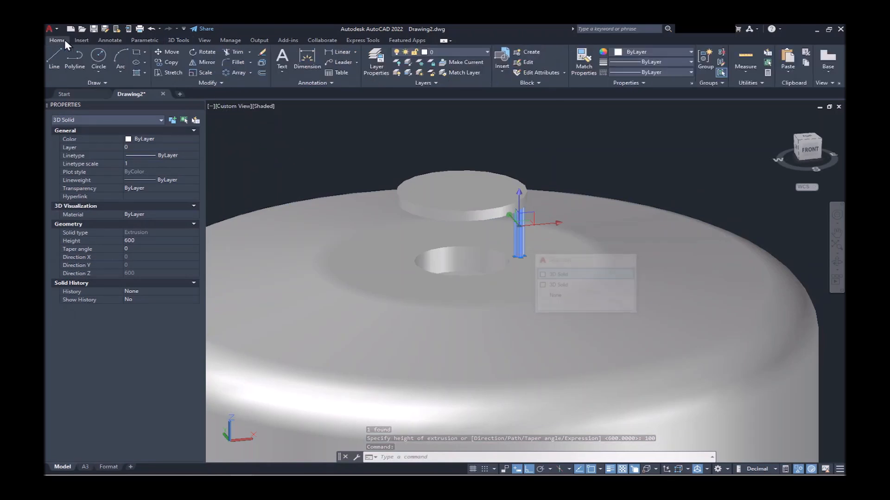
left_click(232, 72)
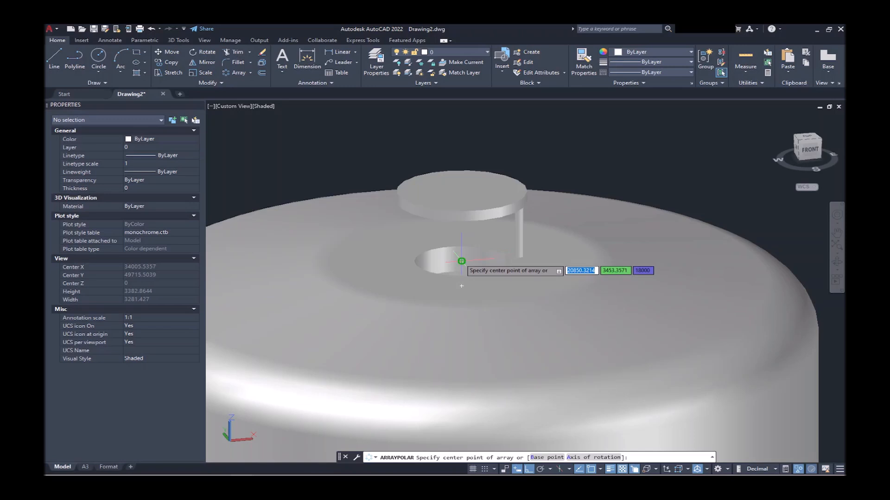
left_click(461, 261)
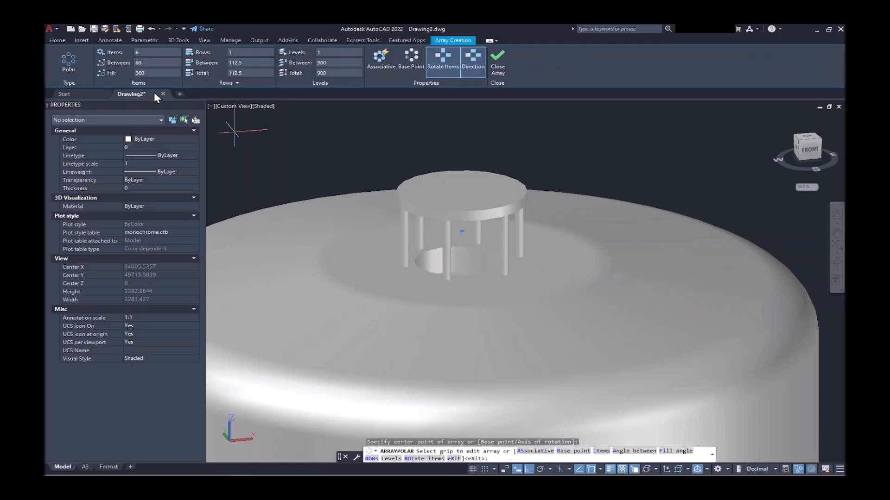
left_click(142, 54)
type("4")
key("Return")
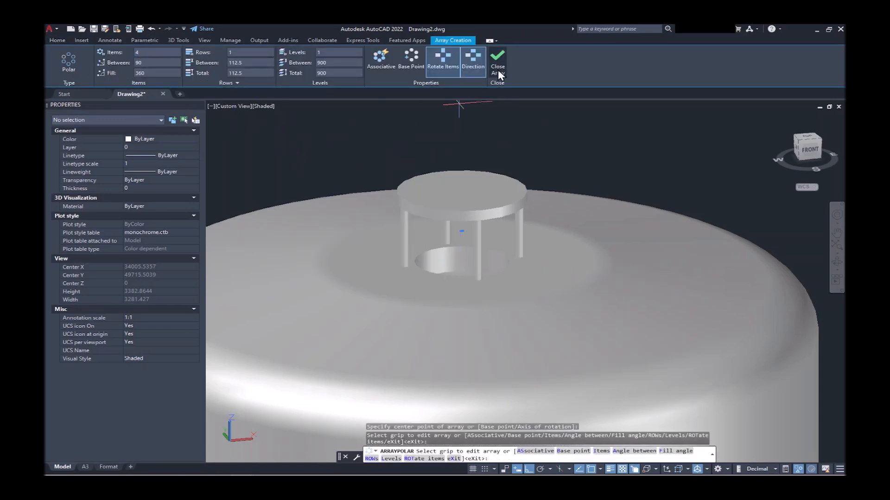
left_click(497, 69)
Unisolate all hidden objects so the whole tower is shown again.
scroll(598, 153, "down", 6)
middle_click_drag(579, 158, 515, 203, "shift")
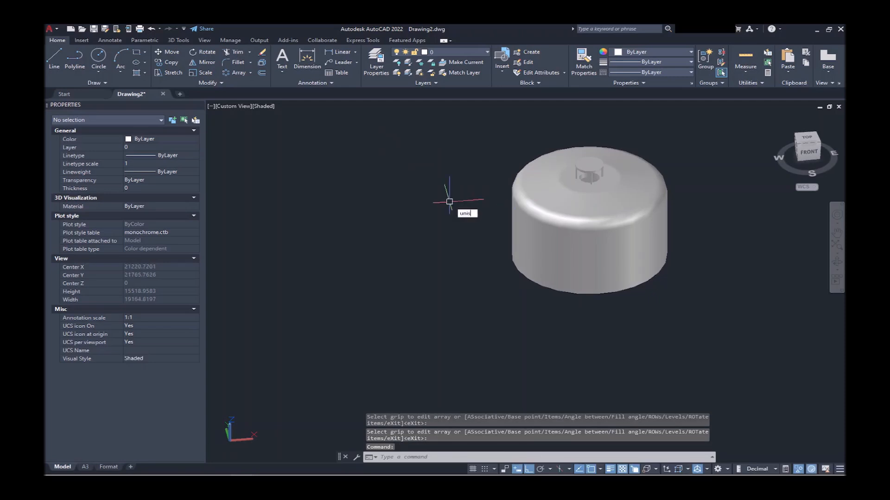
type("UNIS")
key("Return")
middle_click_drag(447, 195, 518, 247, "shift")
scroll(518, 247, "down", 4)
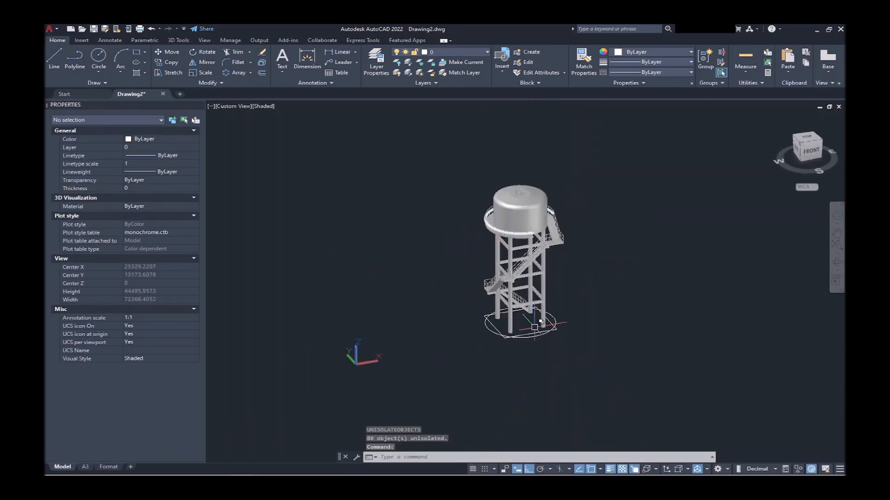
Erase the construction circle and the four surrounding lines at the base of the tower.
scroll(534, 327, "up", 2)
left_click(523, 320)
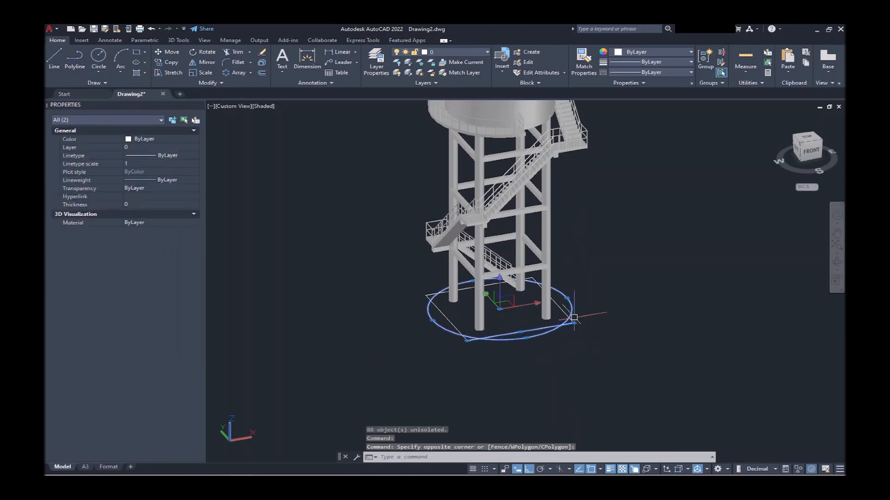
left_click(554, 310)
scroll(434, 290, "up", 2)
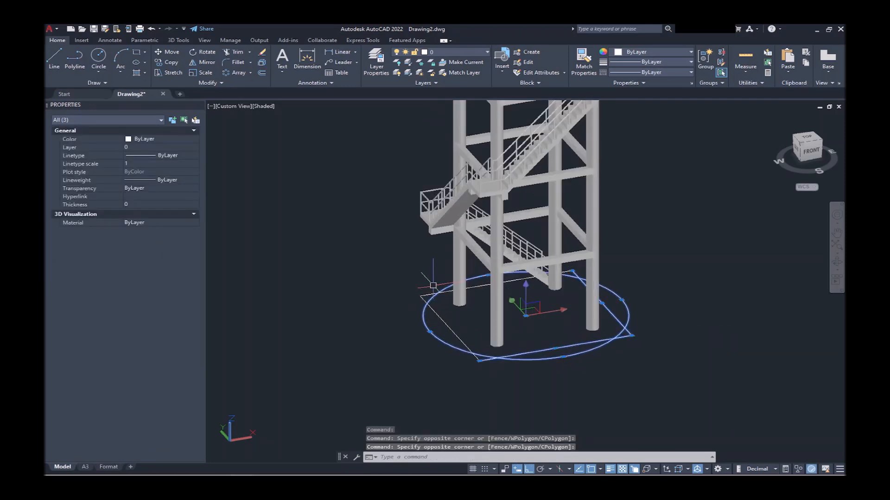
left_click(407, 314)
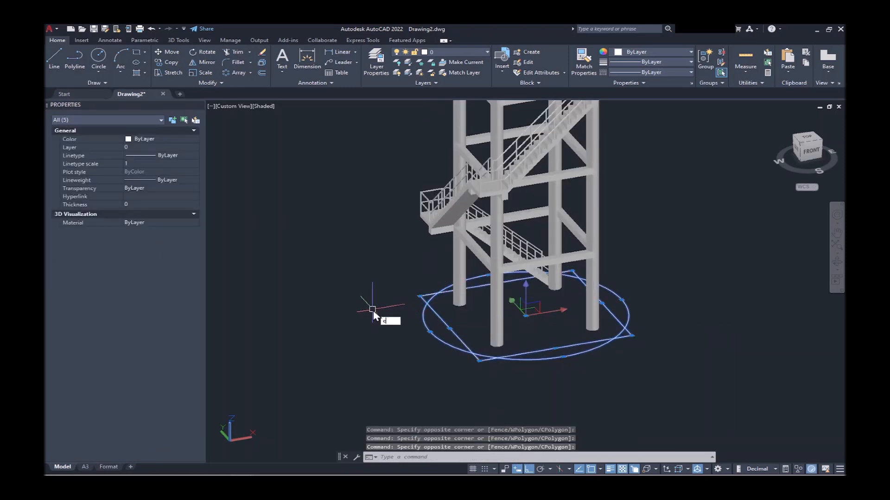
key("Return")
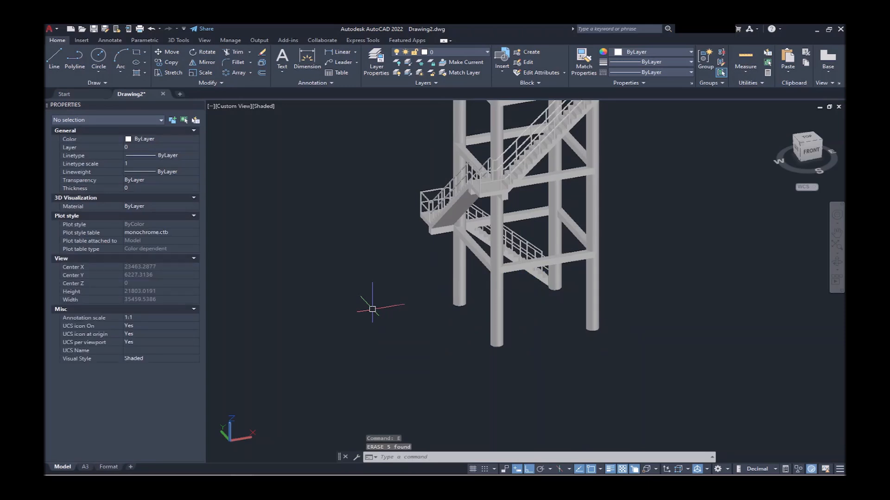
In the top view, draw a ground rectangle with a perimeter of about 65,500 around the tower's footprint.
middle_click(372, 309)
middle_click(372, 309)
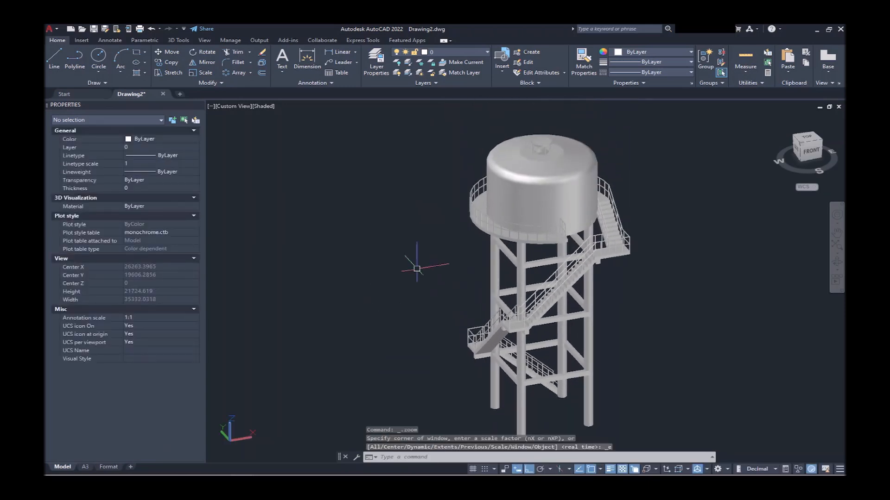
scroll(417, 268, "down", 2)
scroll(455, 338, "up", 2)
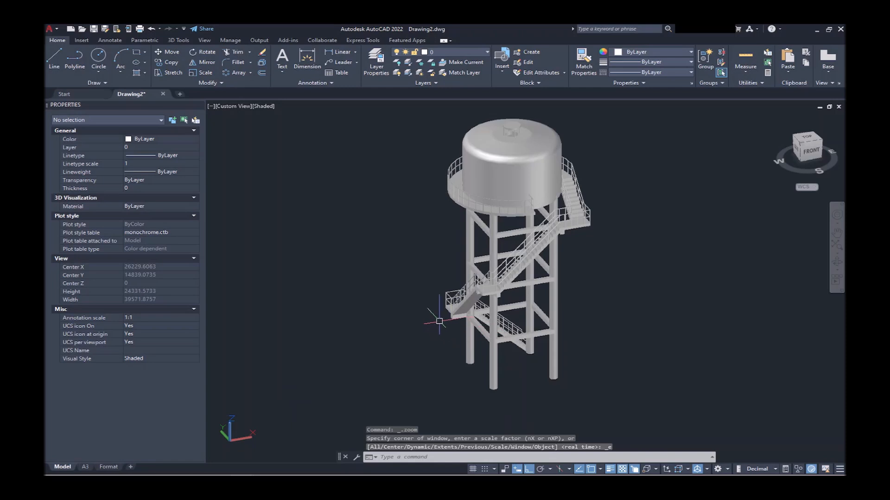
scroll(439, 320, "down", 3)
left_click(810, 138)
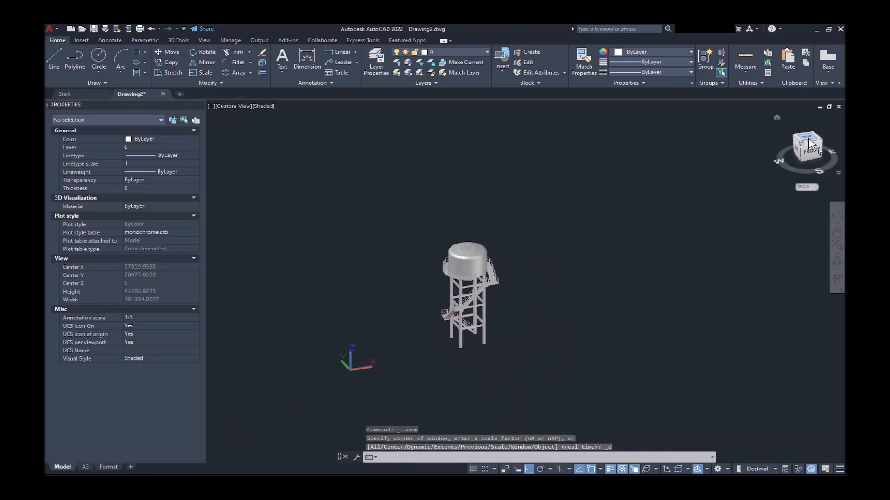
key("Return")
left_click(683, 154)
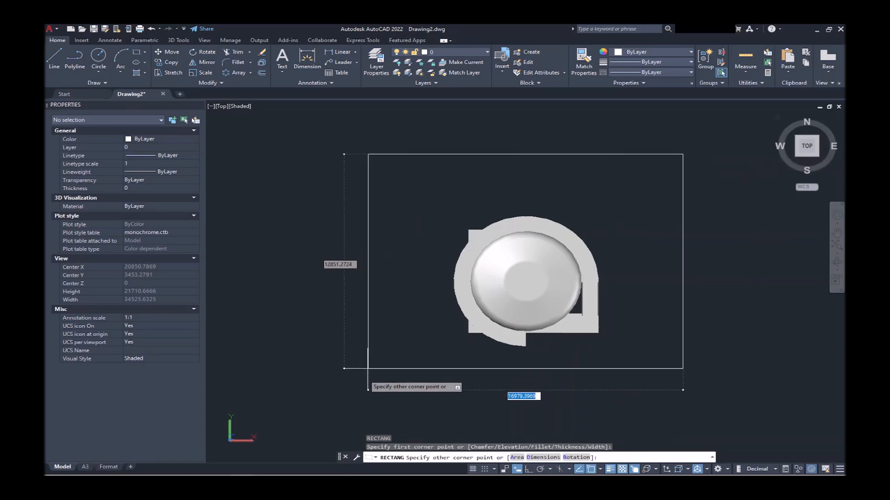
left_click(353, 401)
Extrude the ground rectangle by 10 into a base slab and view the finished tower in 3D.
left_click(353, 380)
scroll(387, 324, "down", 4)
middle_click_drag(384, 349, 442, 266, "shift")
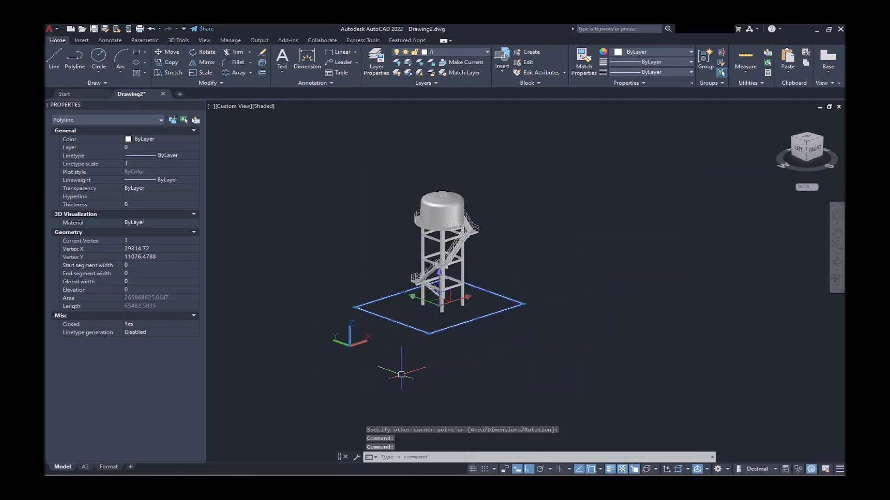
type("ext")
key("Return")
type("10")
key("Return")
scroll(371, 269, "up", 4)
middle_click_drag(425, 278, 600, 260, "shift")
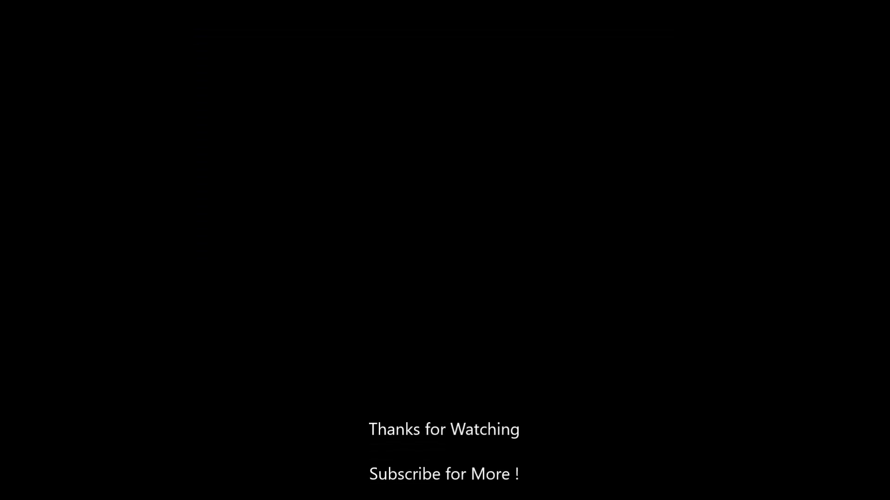